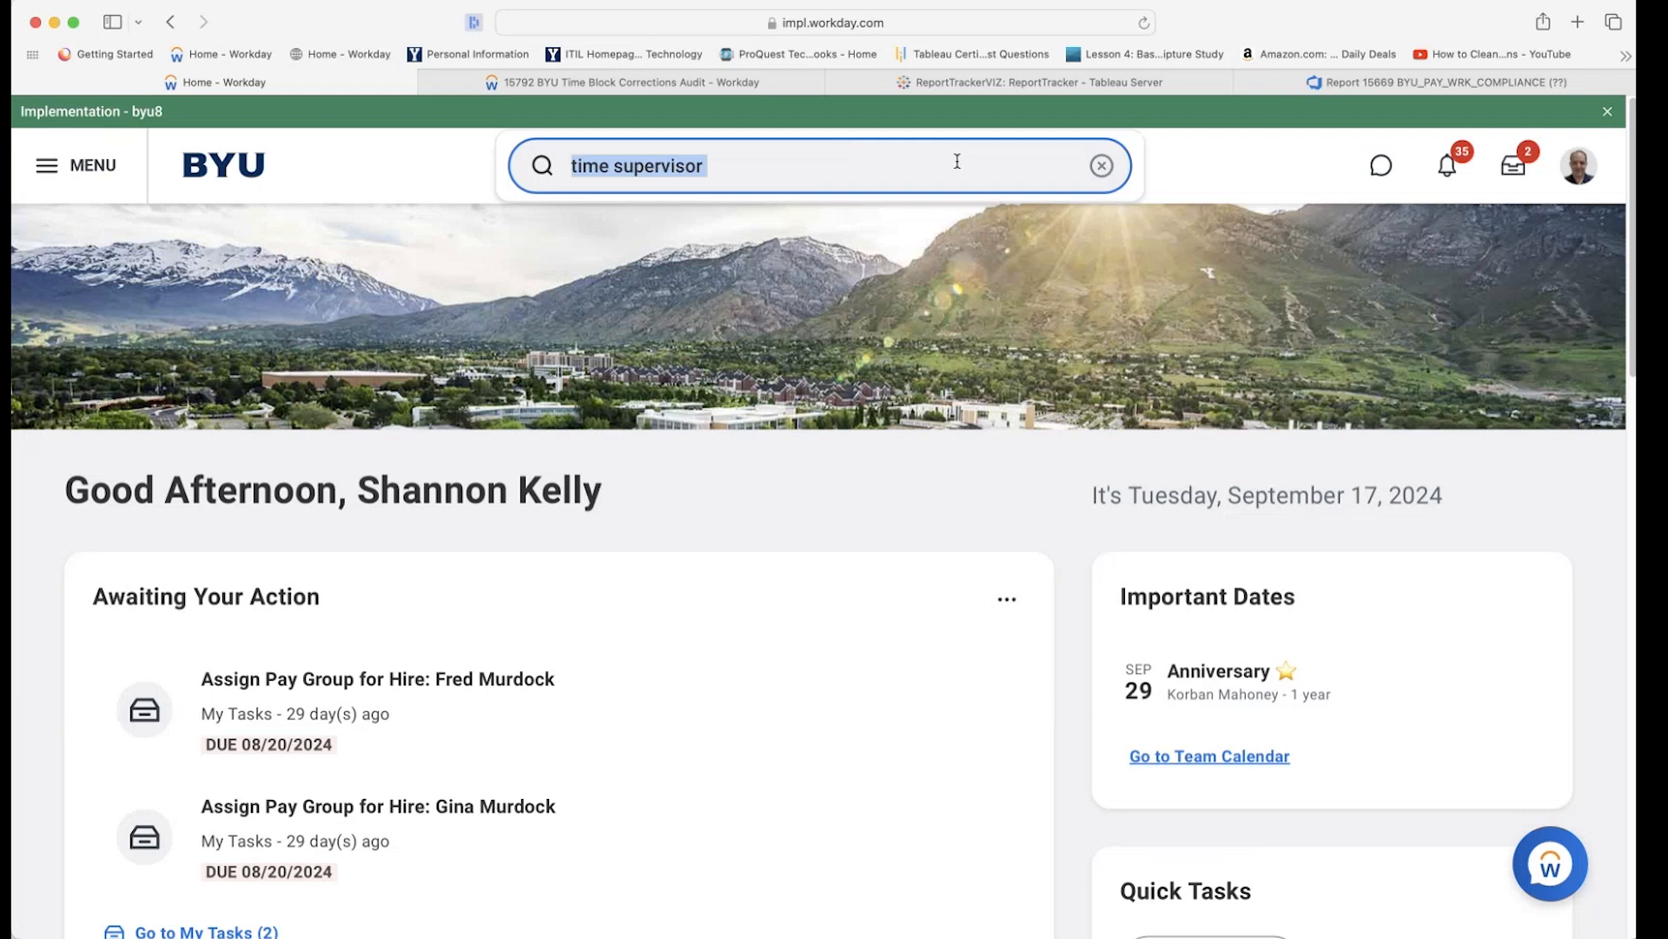
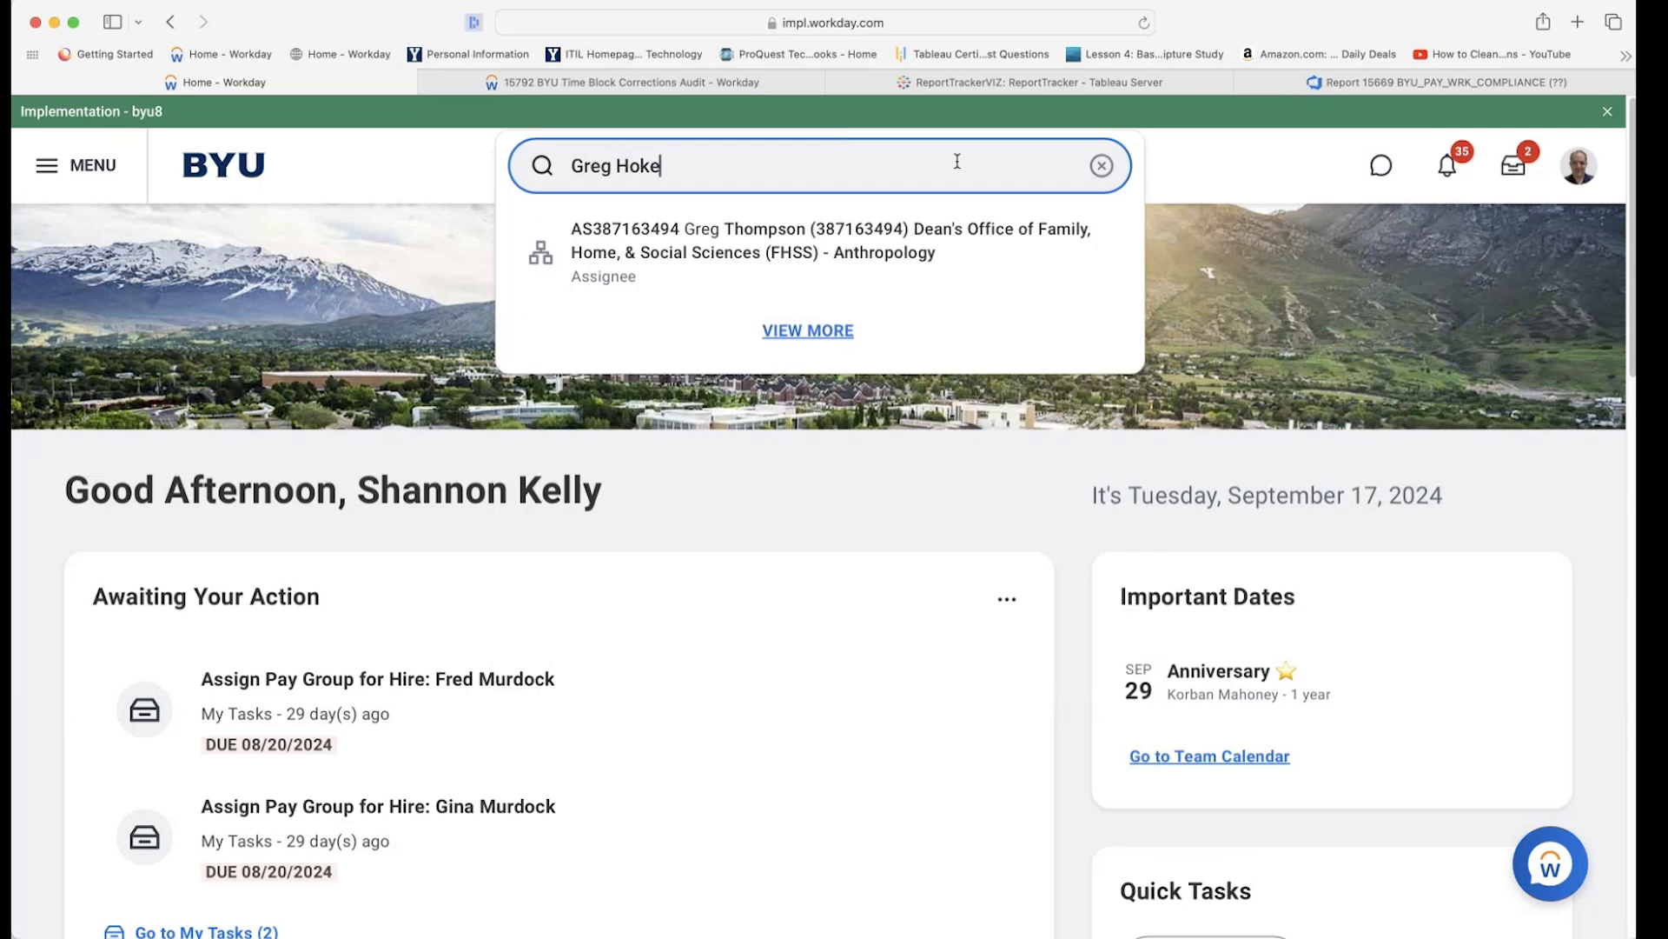
# Search Workday for the facilities director by name, correct the spelling, and select the search text.
pyautogui.press('BackSpace')
pyautogui.press('BackSpace')
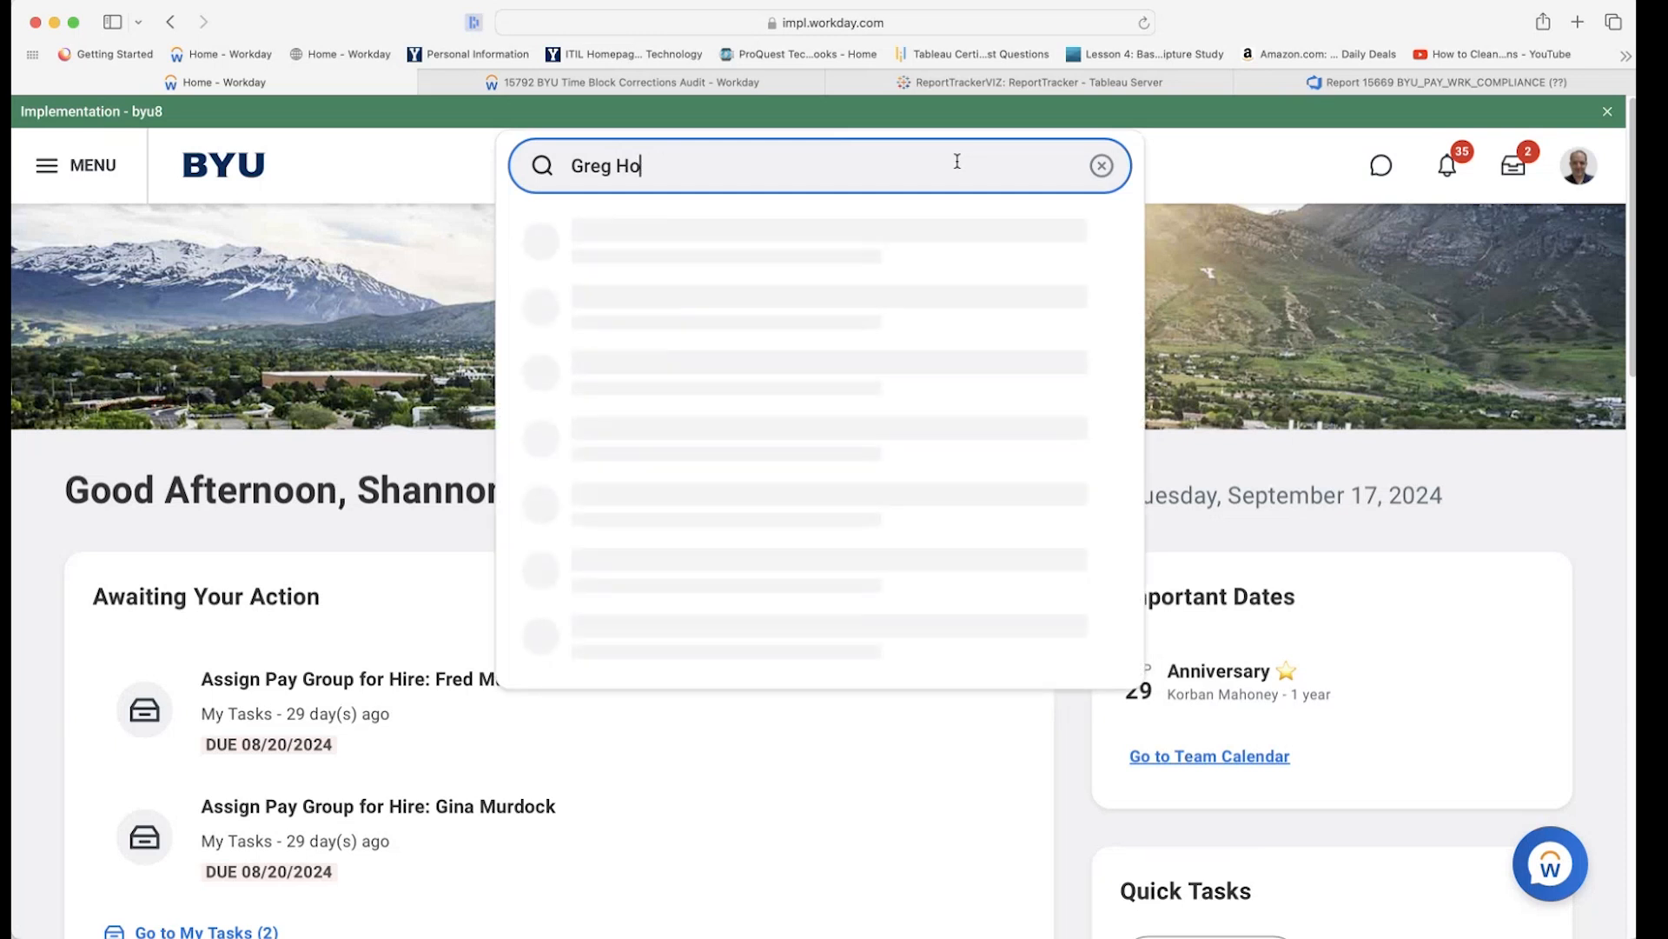
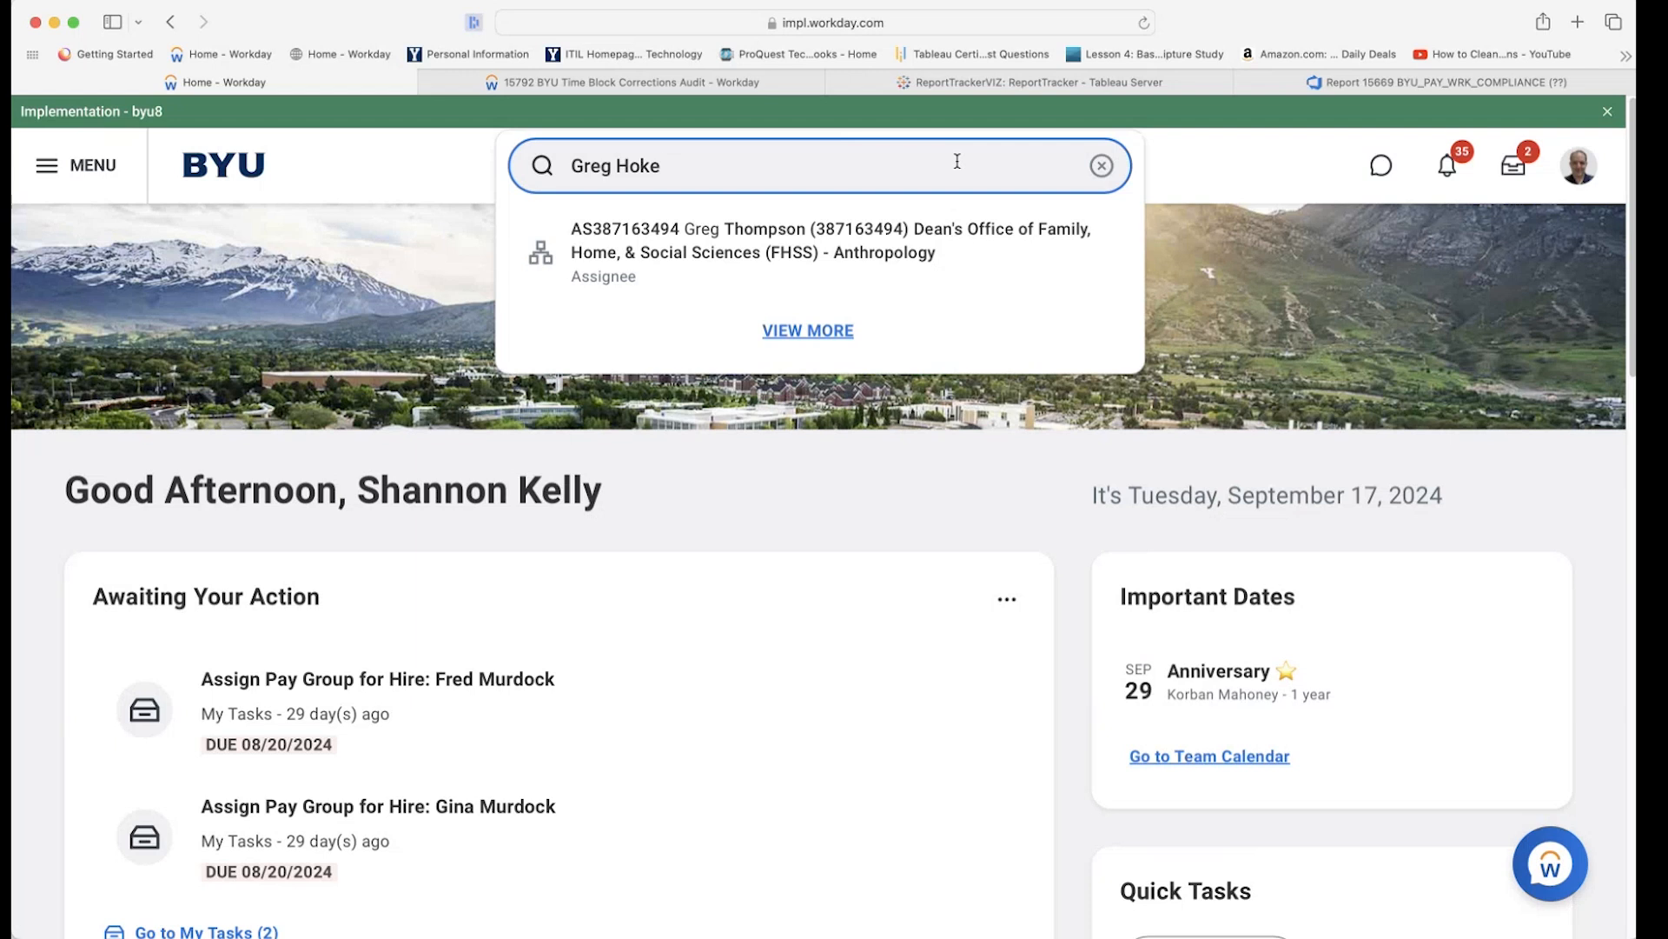
pyautogui.press('BackSpace')
pyautogui.press('BackSpace')
pyautogui.press('BackSpace')
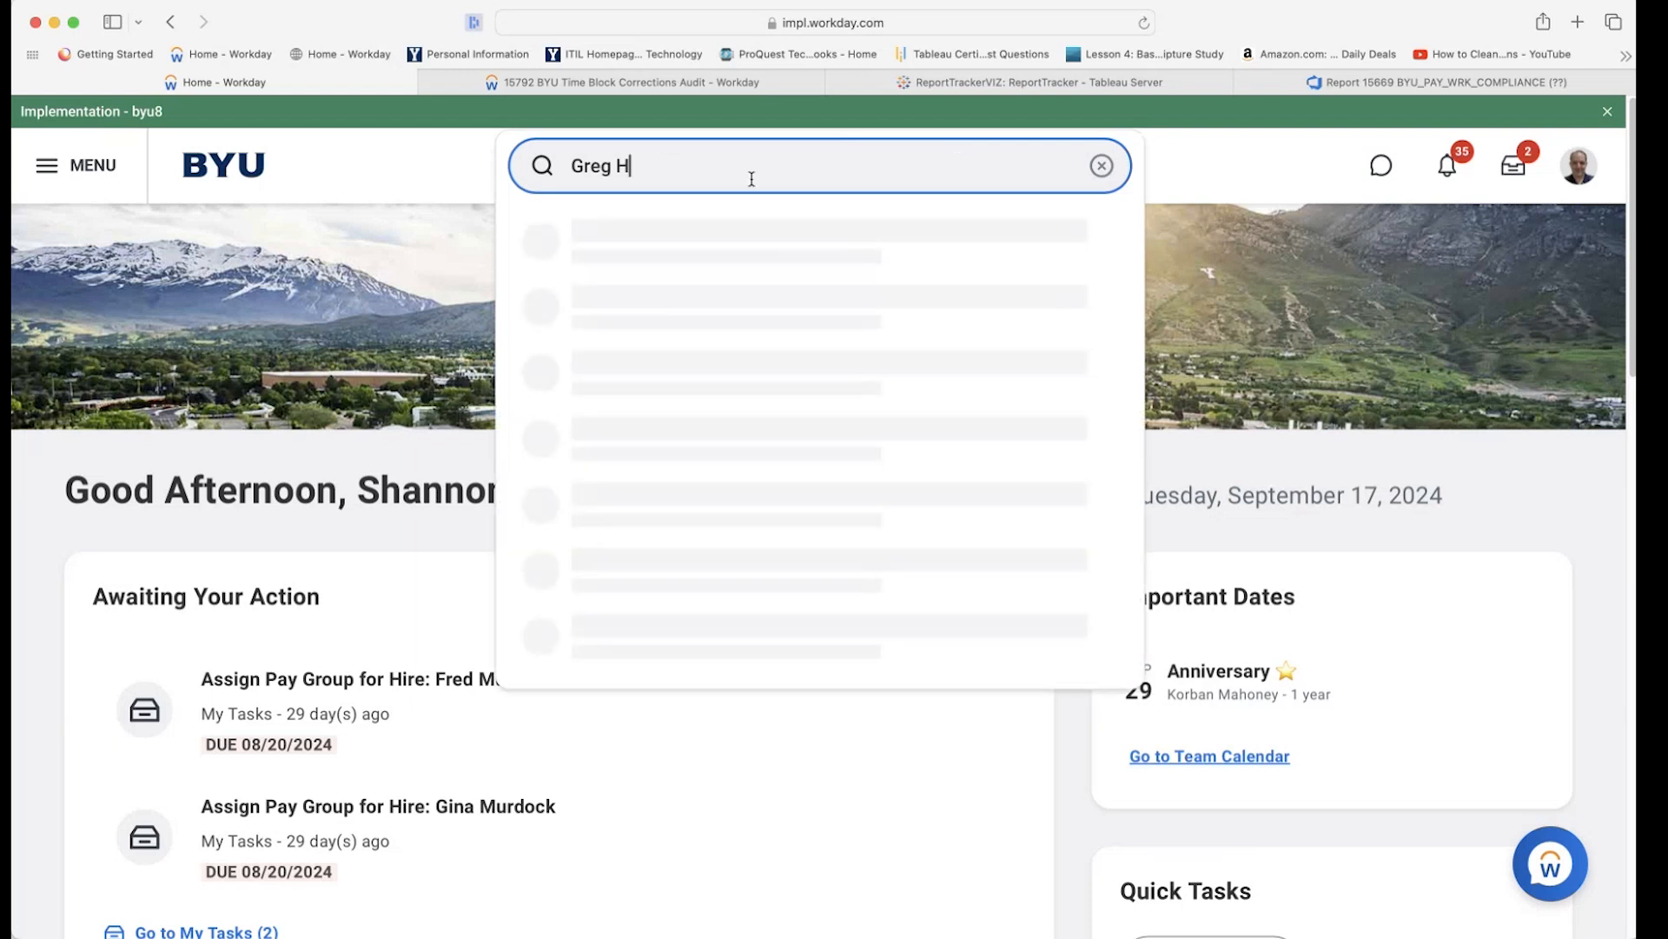
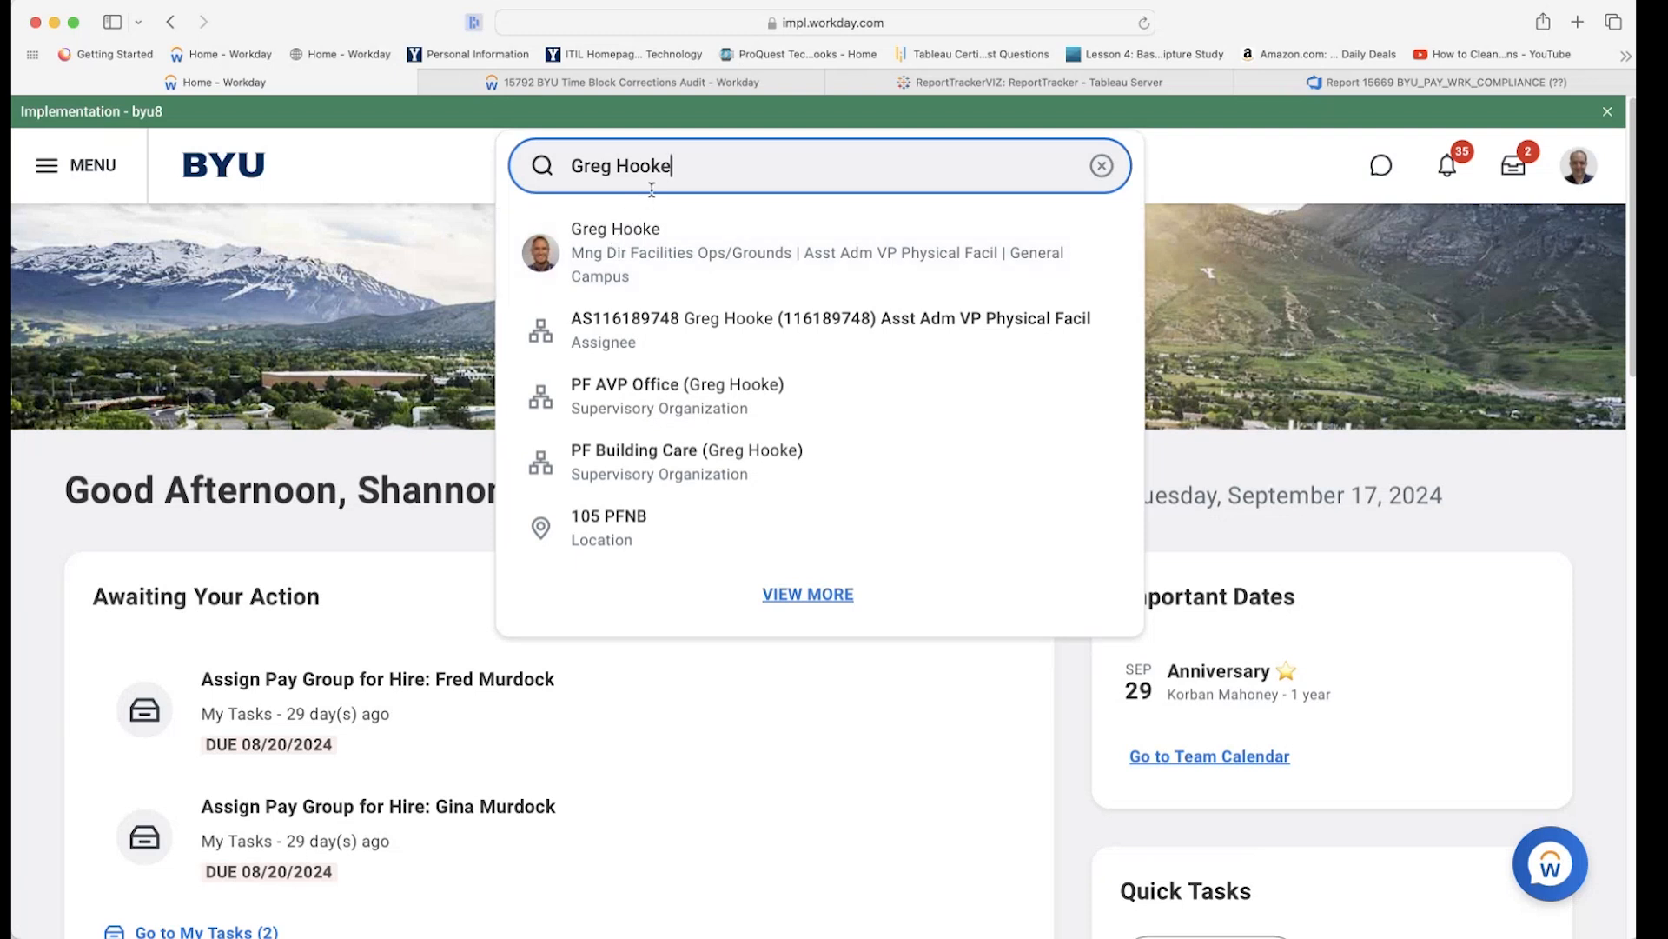
pyautogui.moveTo(691, 160); pyautogui.dragTo(491, 158)
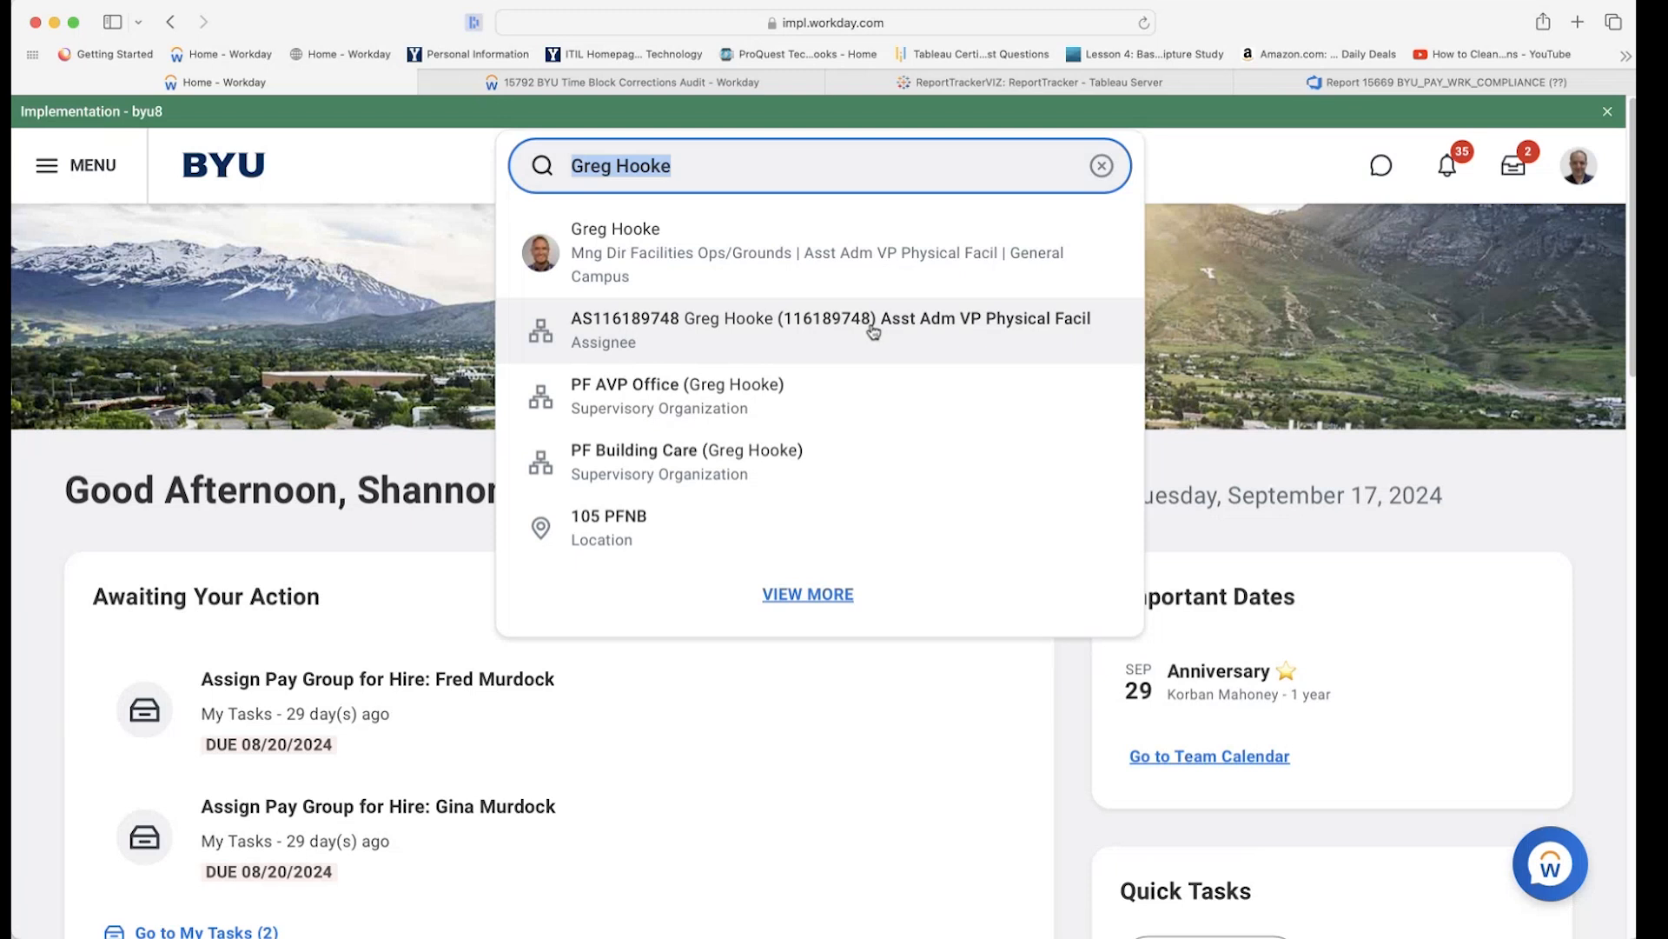
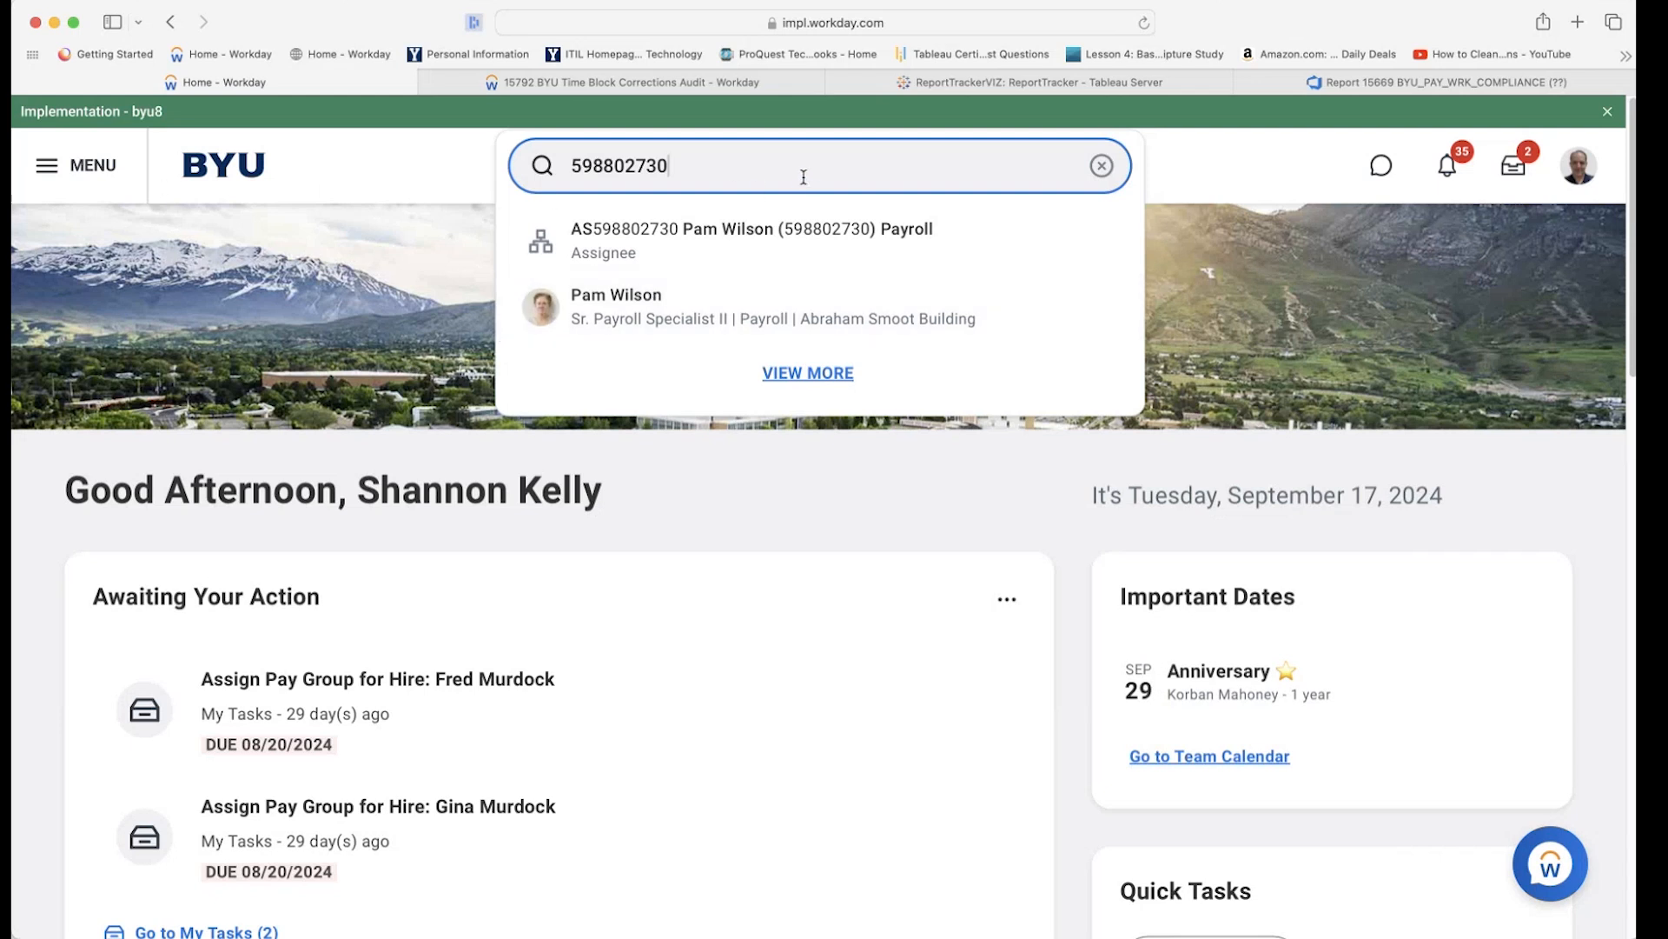
# Search by the worker's employee ID to surface the payroll specialist, then select the ID text.
pyautogui.moveTo(803, 176); pyautogui.dragTo(556, 168)
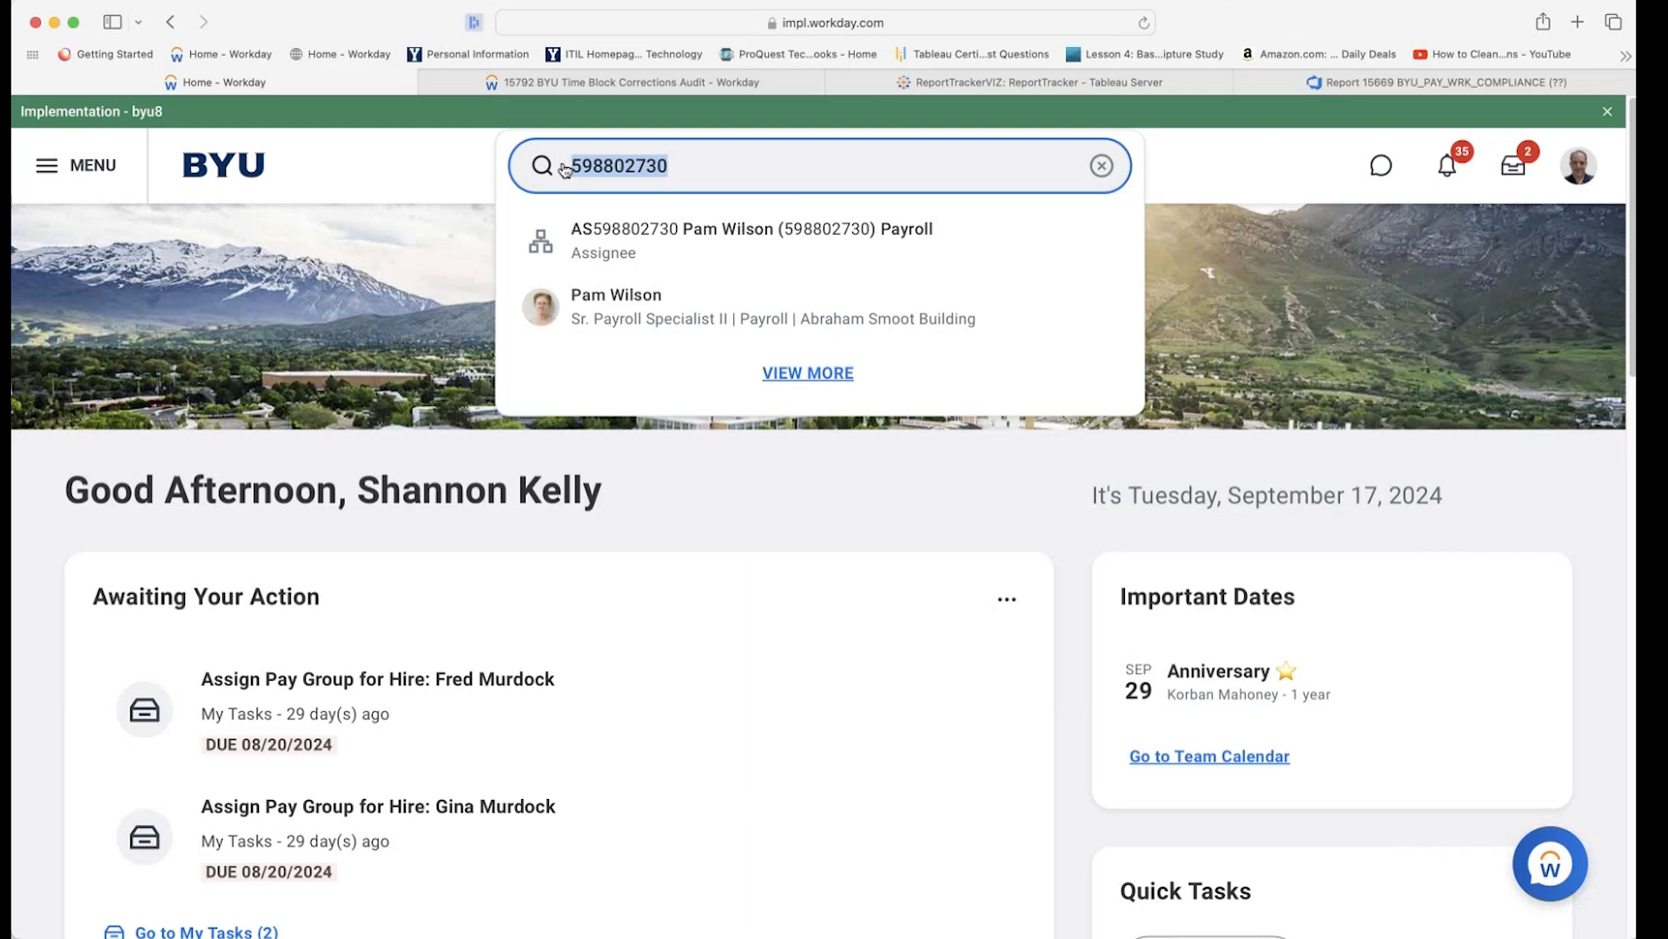
# Search a partial first and last name, fix the typo, and open the administrative assistant's profile.
pyautogui.write('mich')
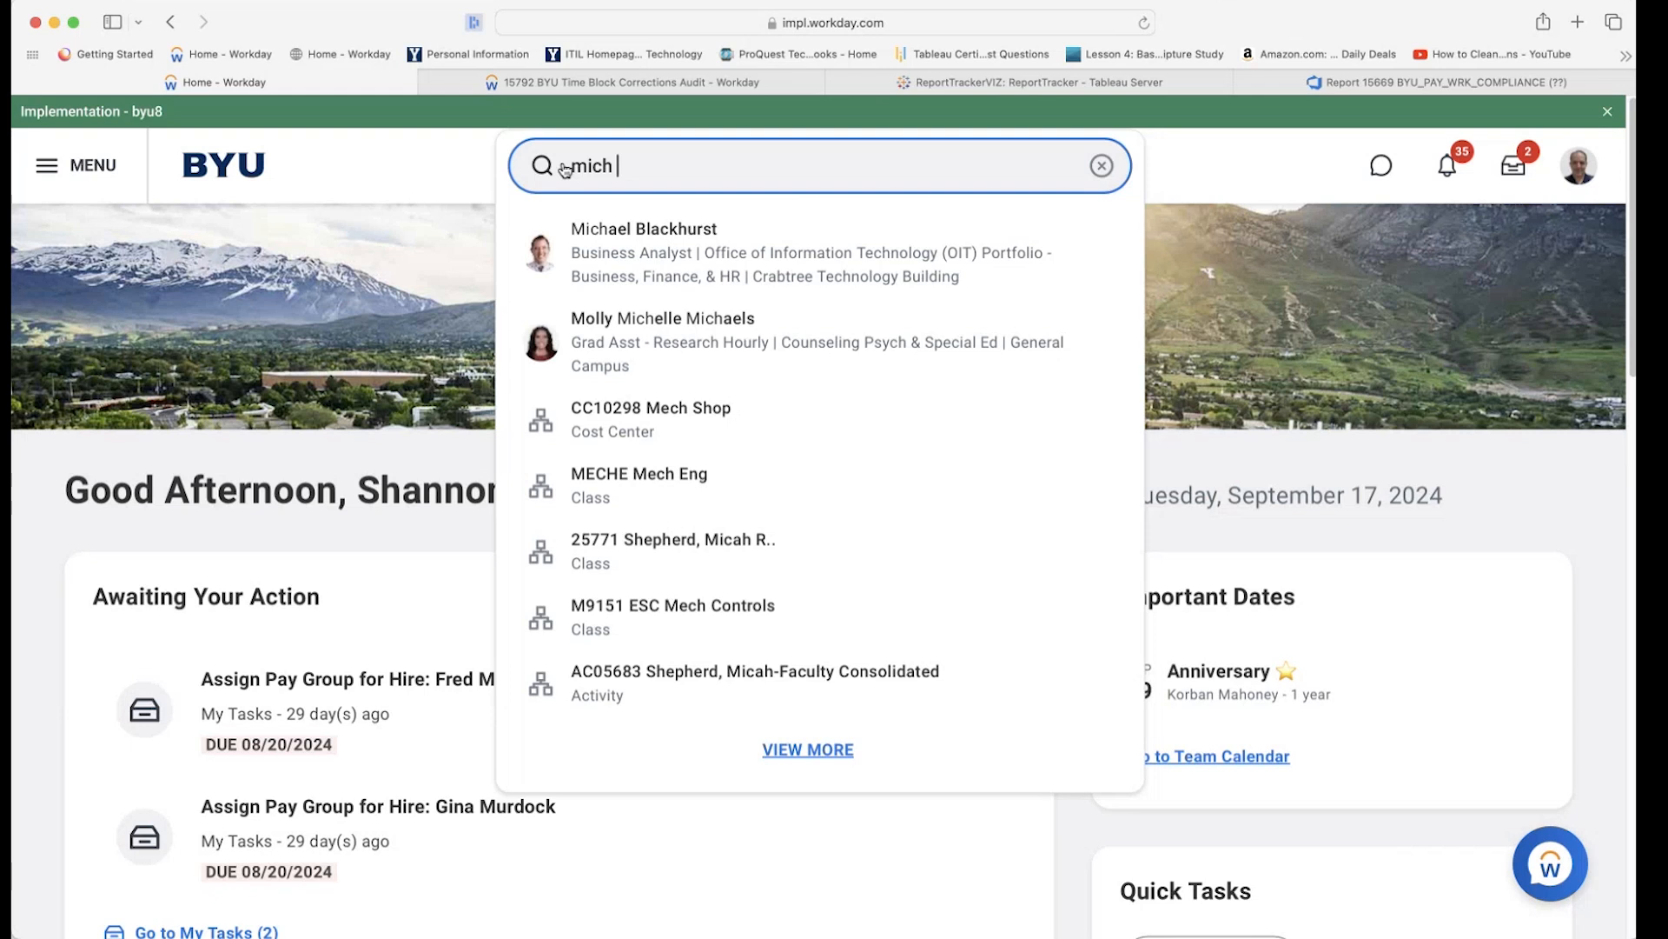
pyautogui.write(' gio')
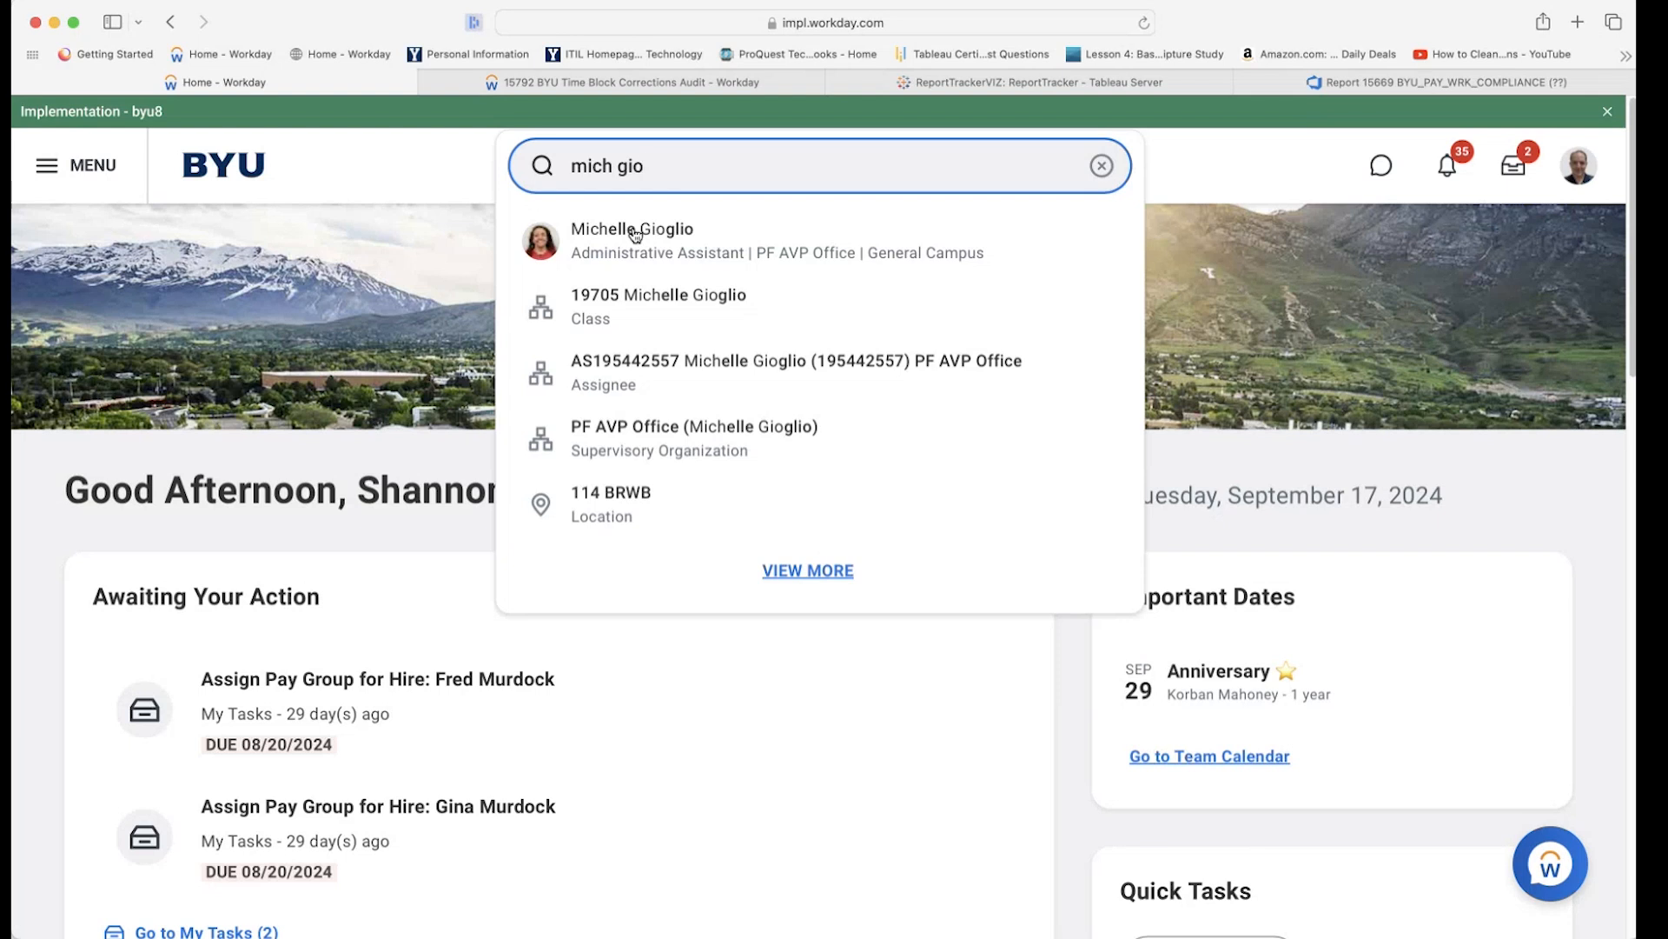
pyautogui.press('BackSpace')
pyautogui.write('s')
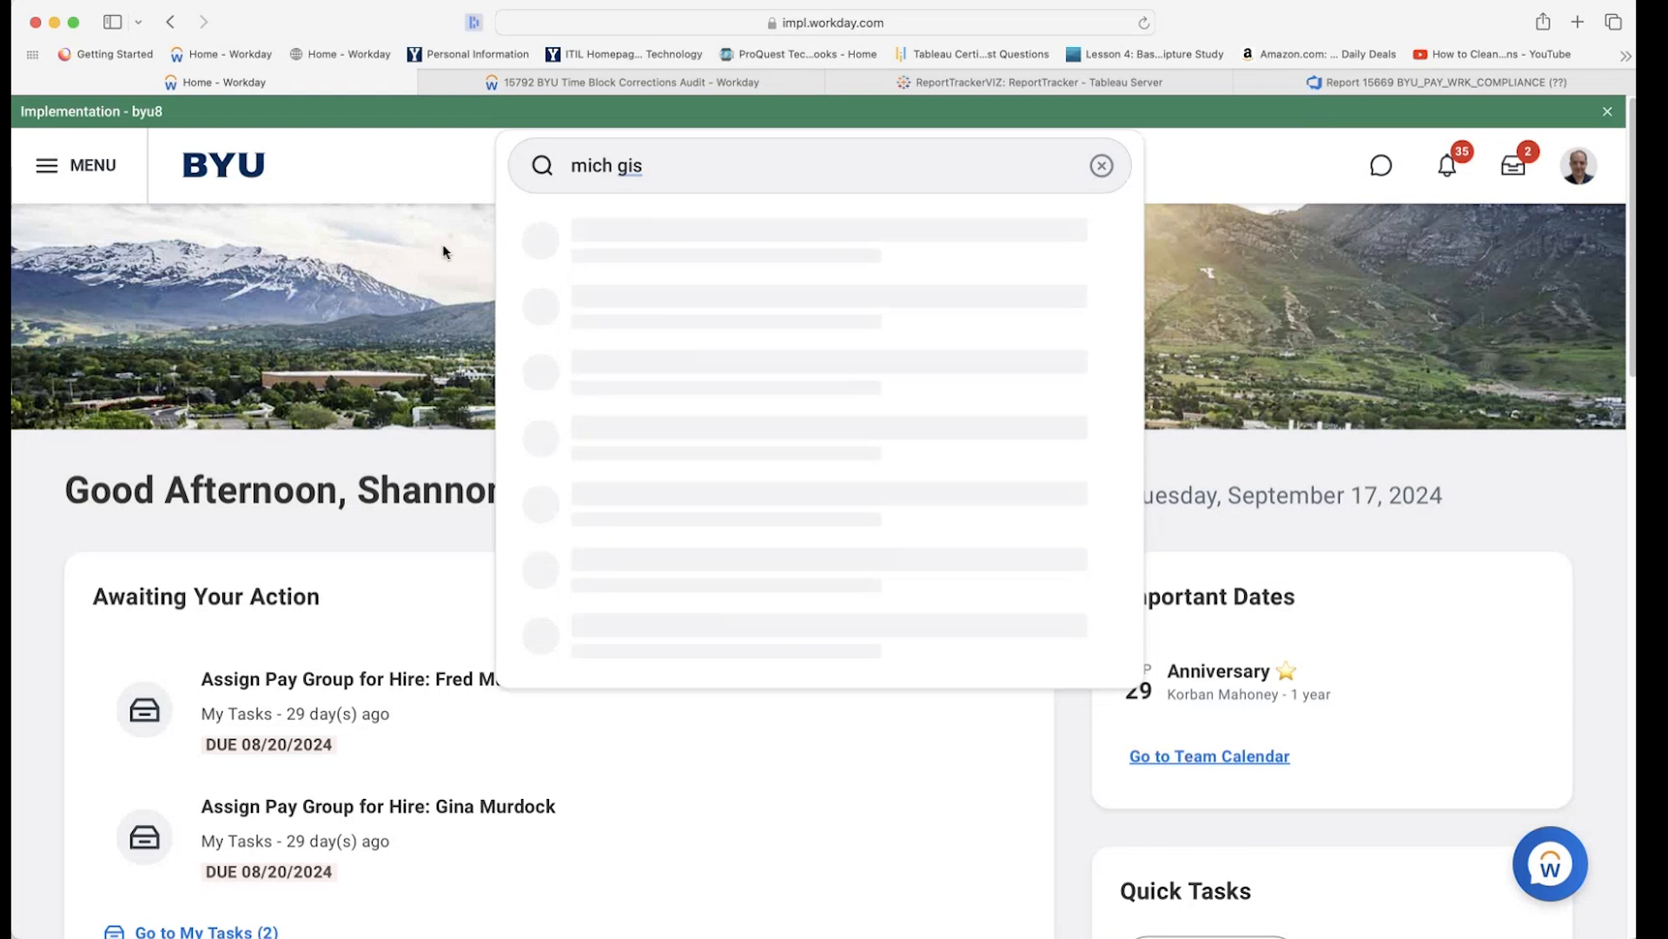
pyautogui.click(668, 167)
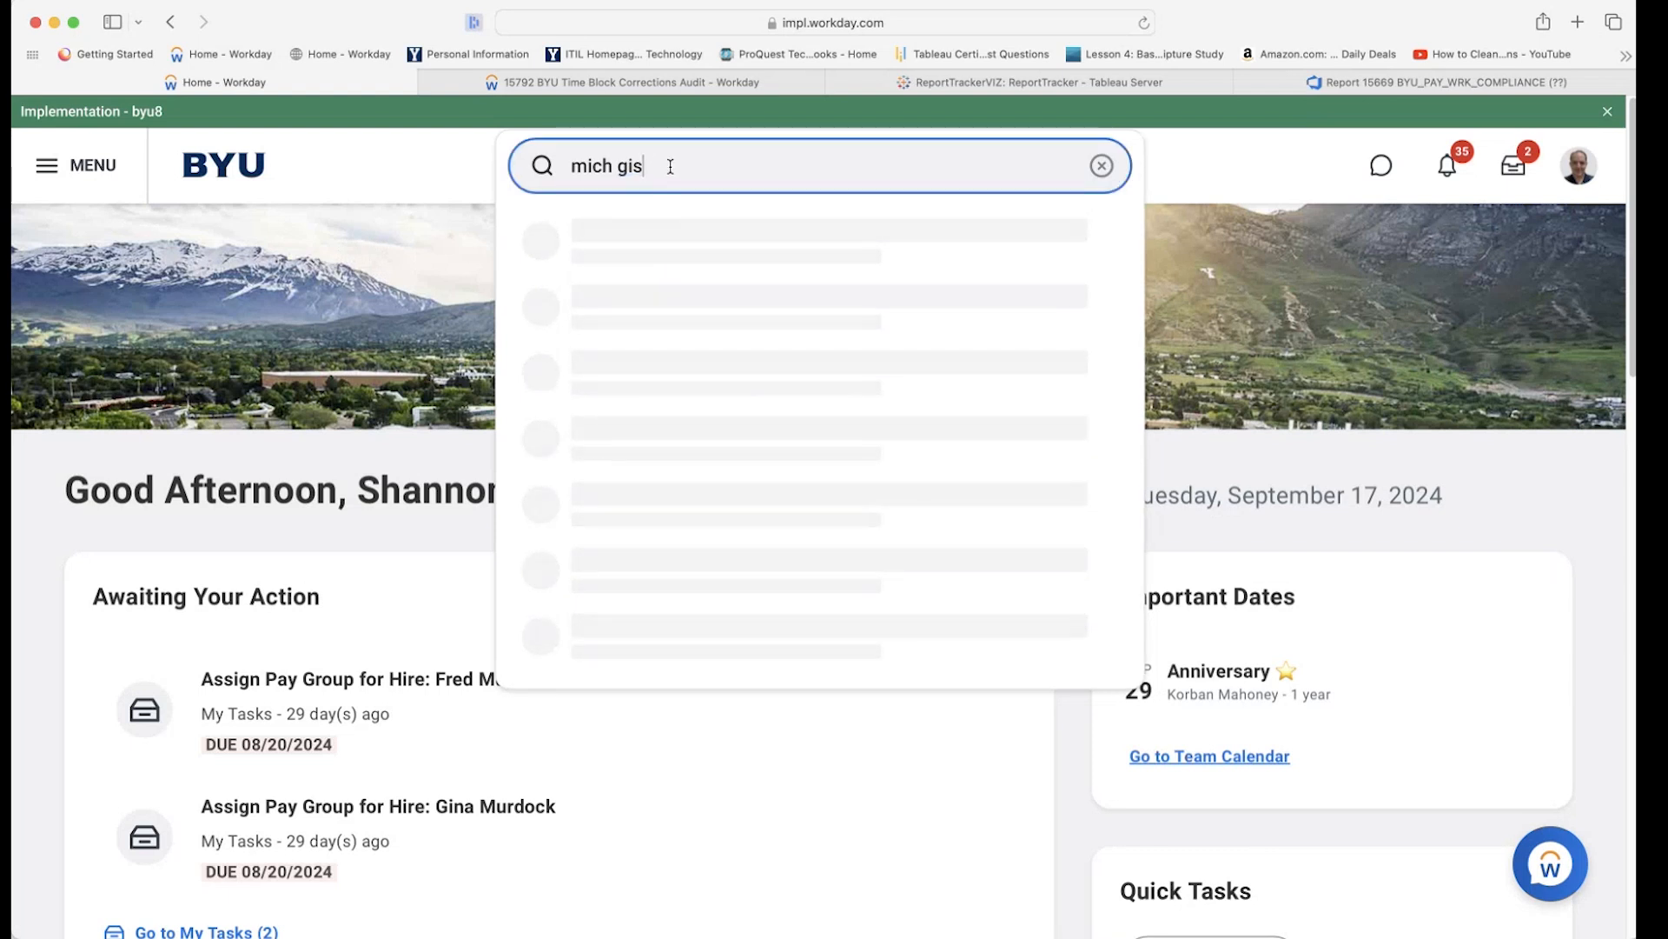
pyautogui.press('BackSpace')
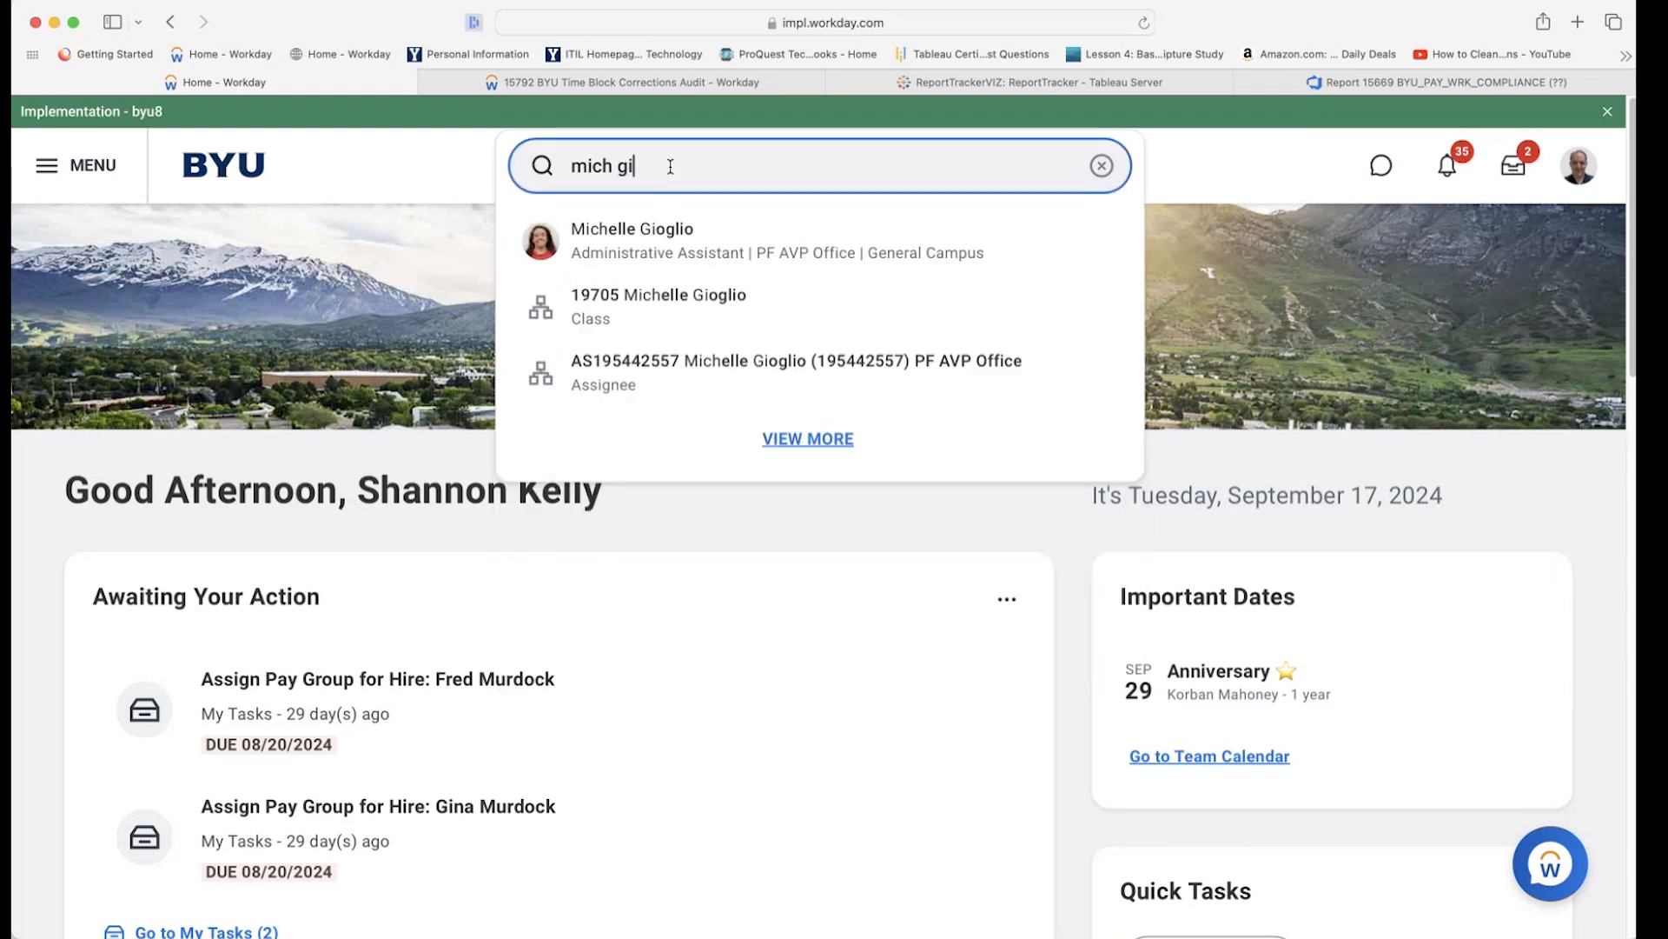
pyautogui.write('o')
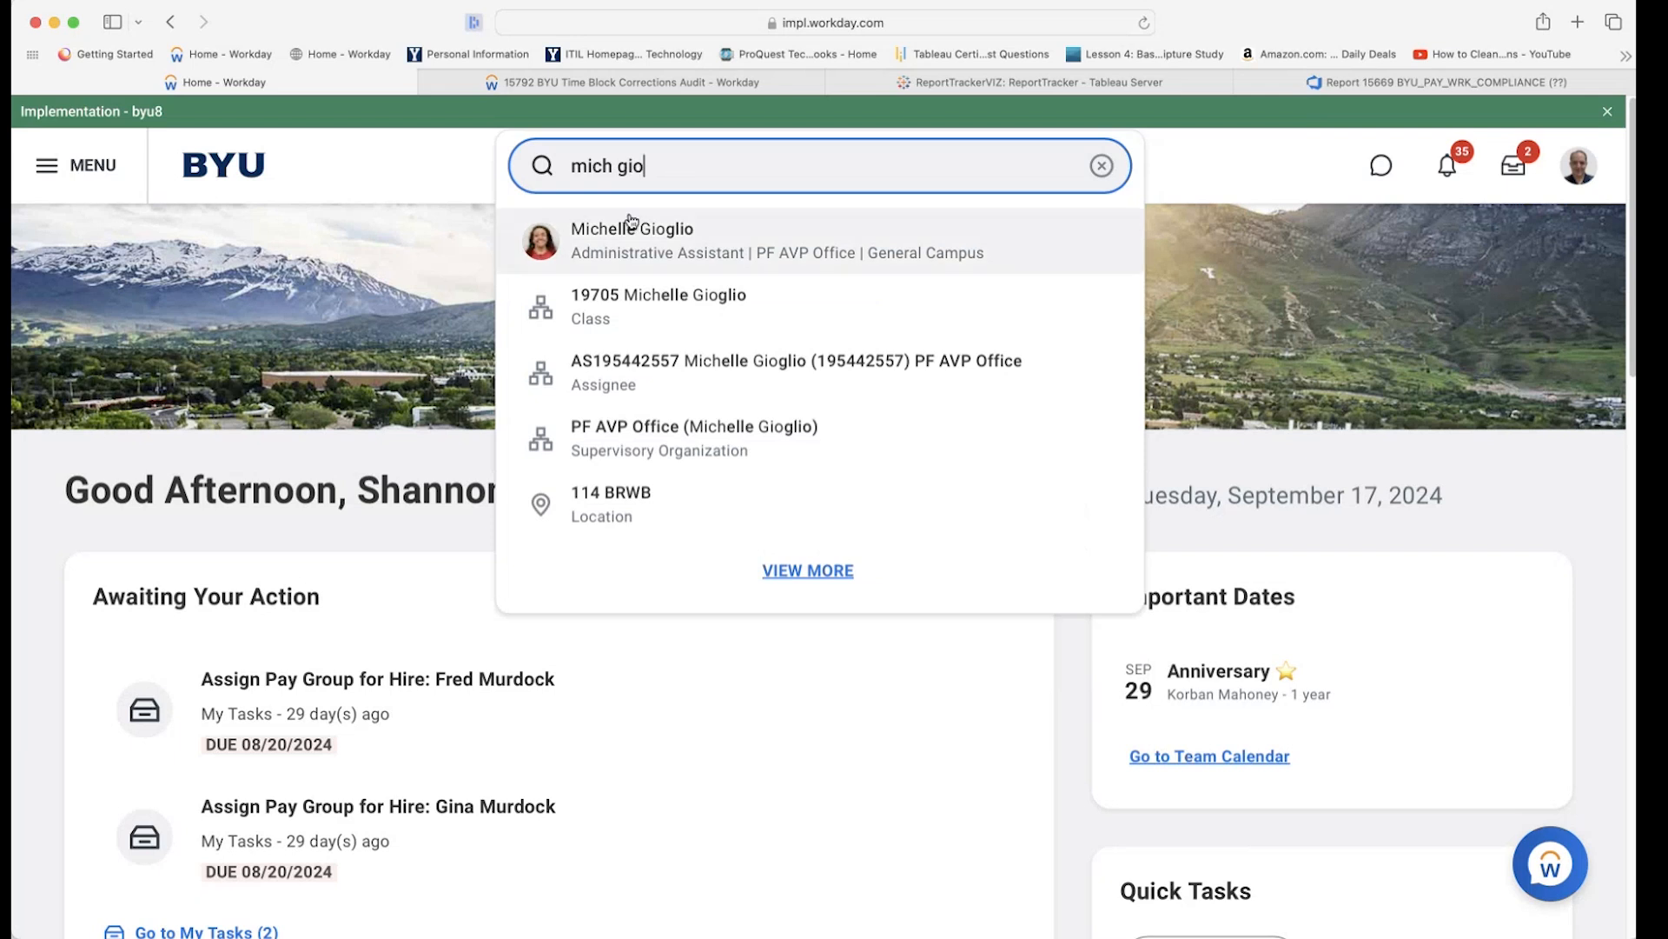
pyautogui.click(639, 242)
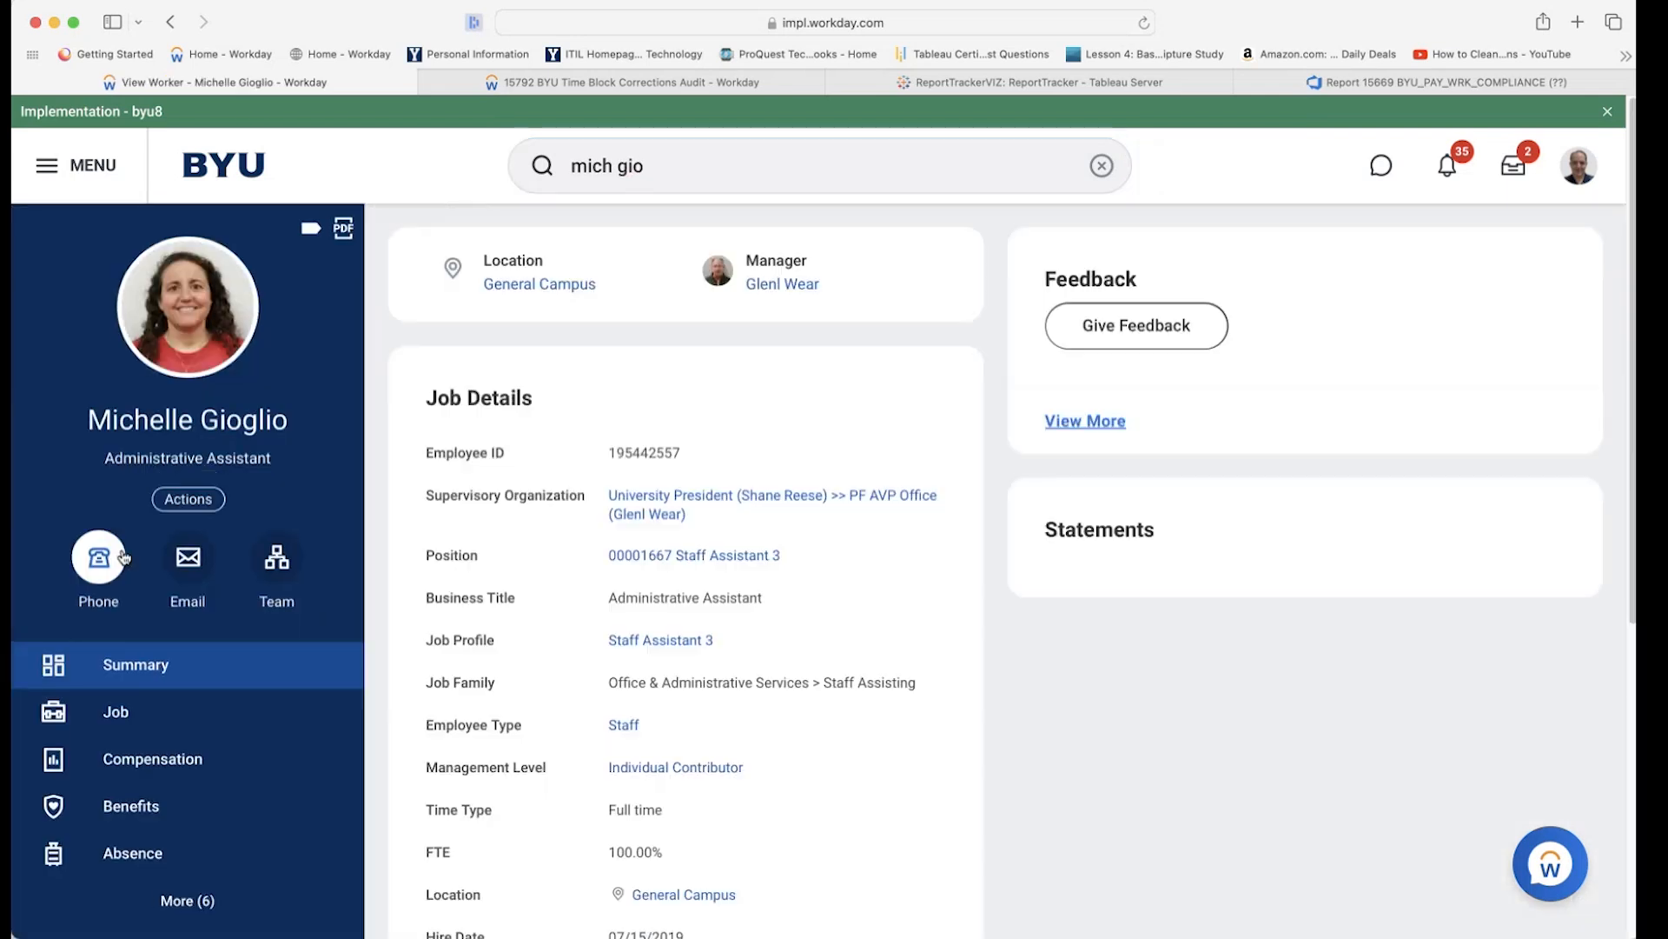
# Start Proxy as the administrative assistant from her Actions menu and confirm with OK.
pyautogui.click(194, 501)
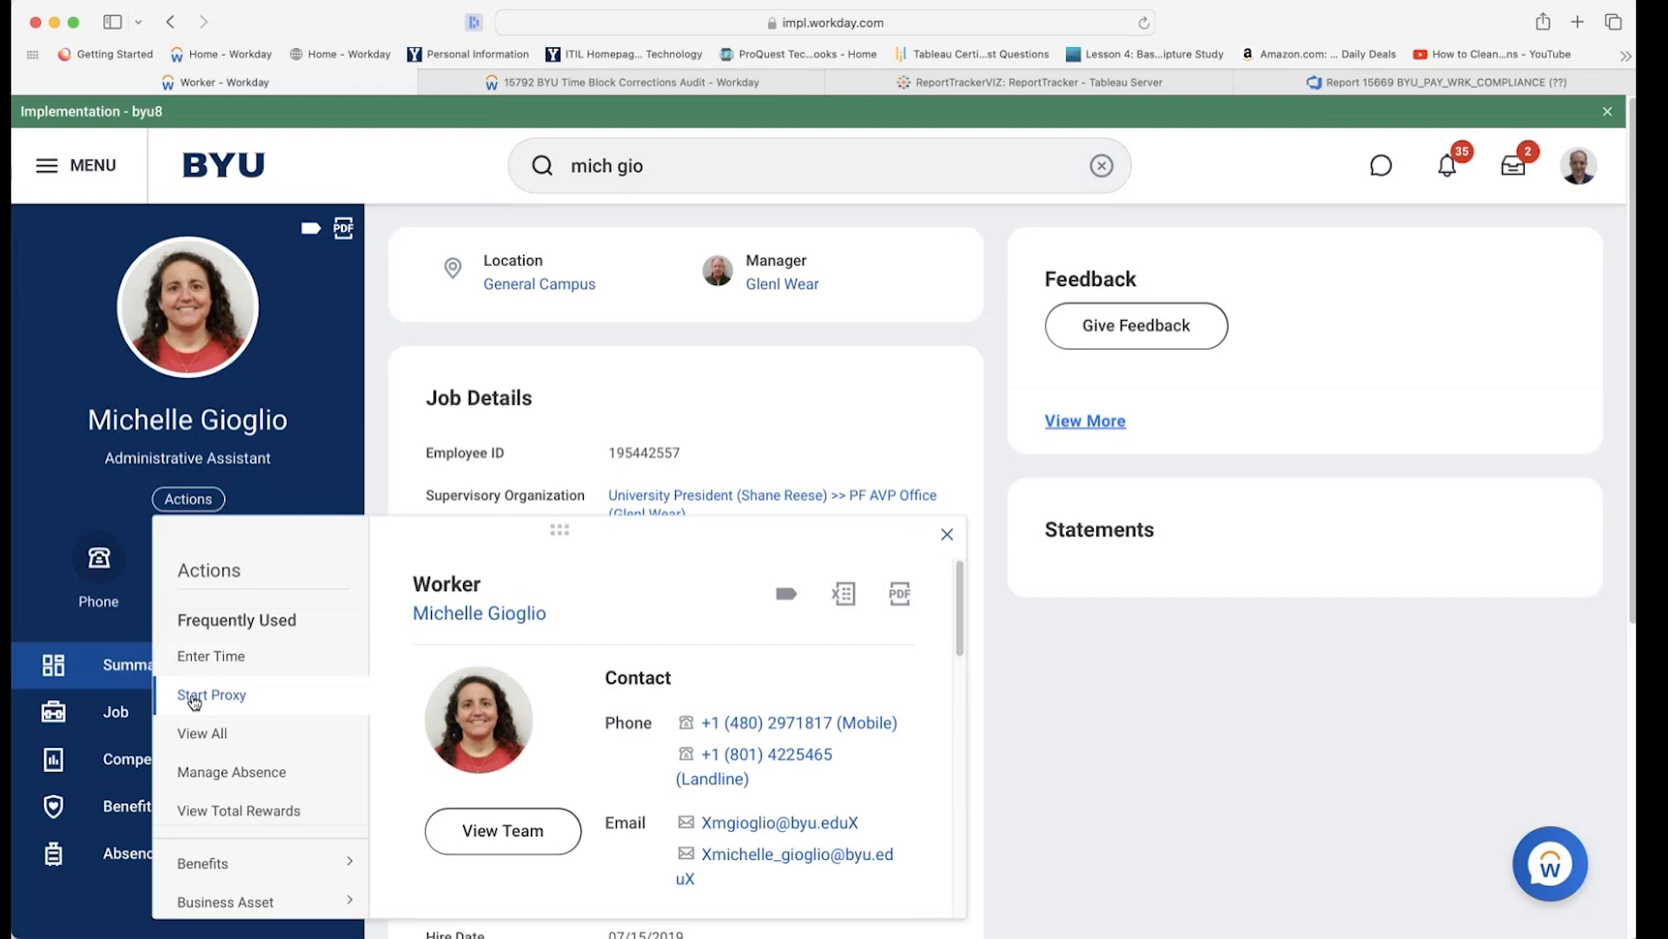
pyautogui.click(188, 689)
pyautogui.click(137, 895)
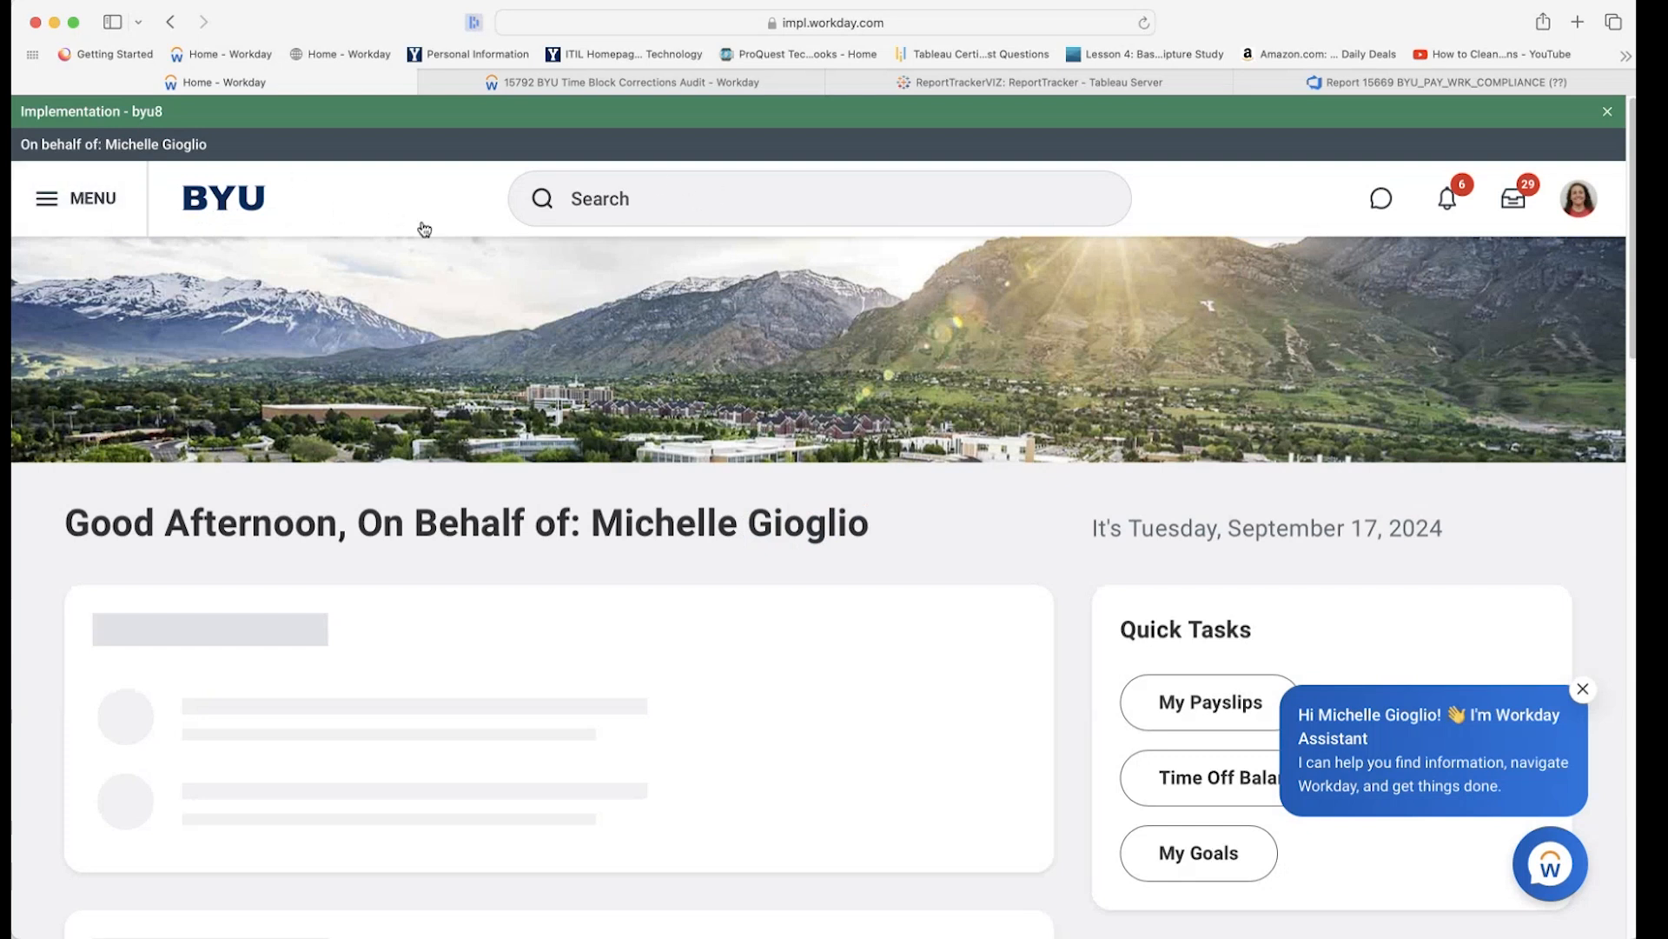
# Open the proxied assistant's worker profile via View Profile in the avatar menu.
pyautogui.click(77, 199)
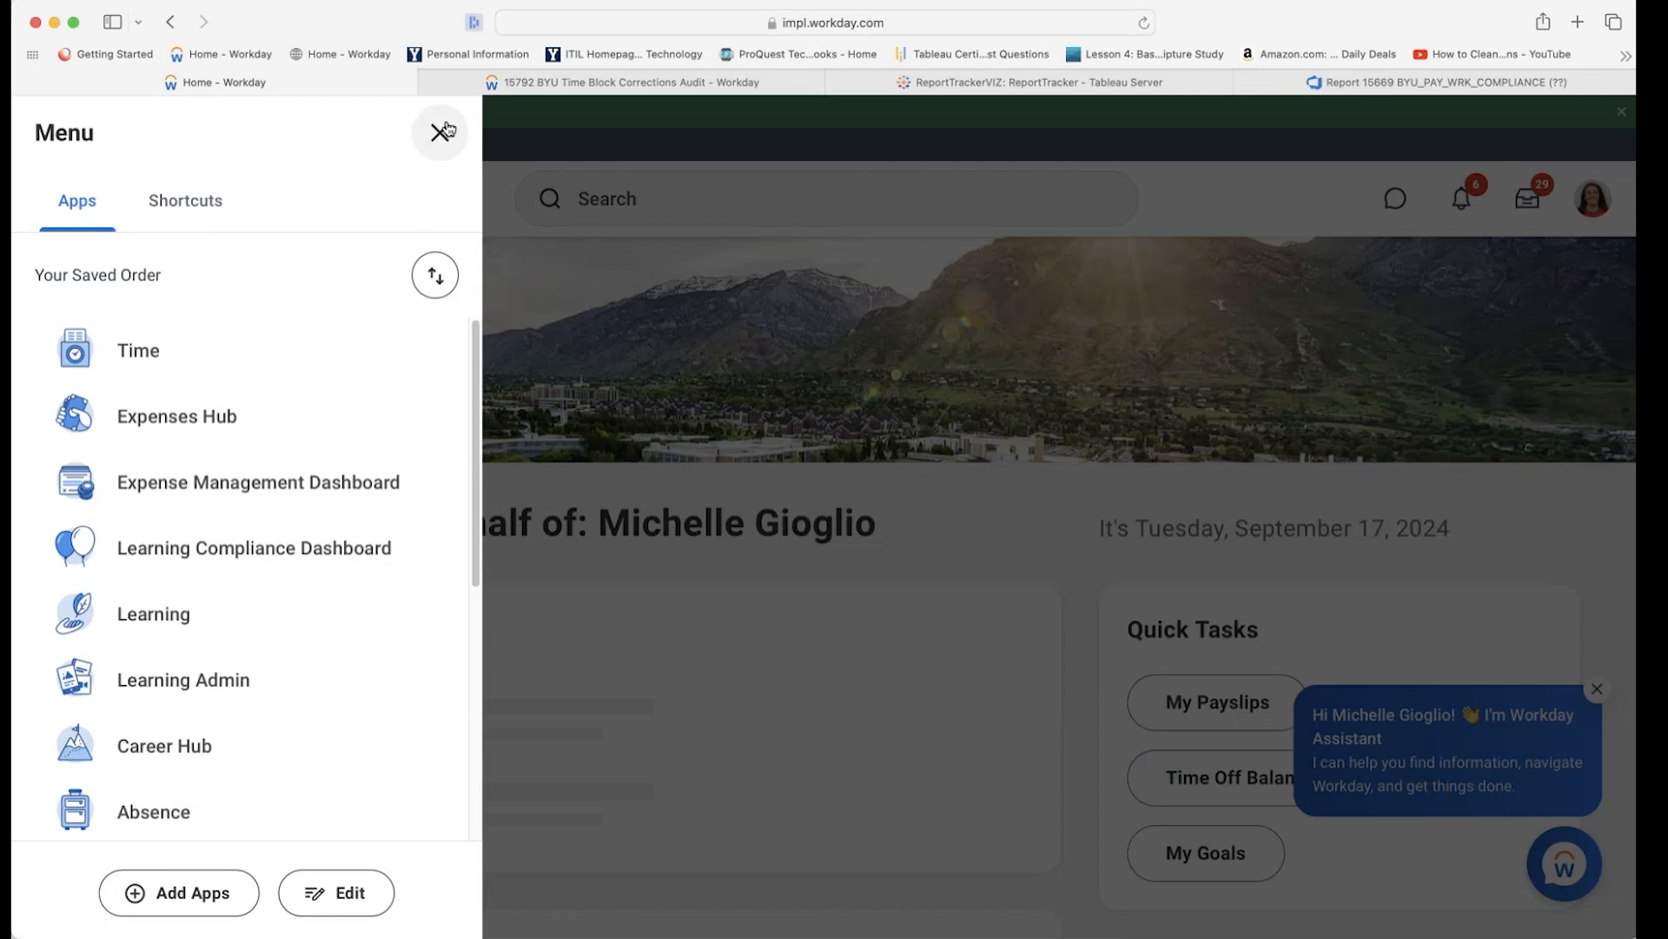
pyautogui.click(440, 131)
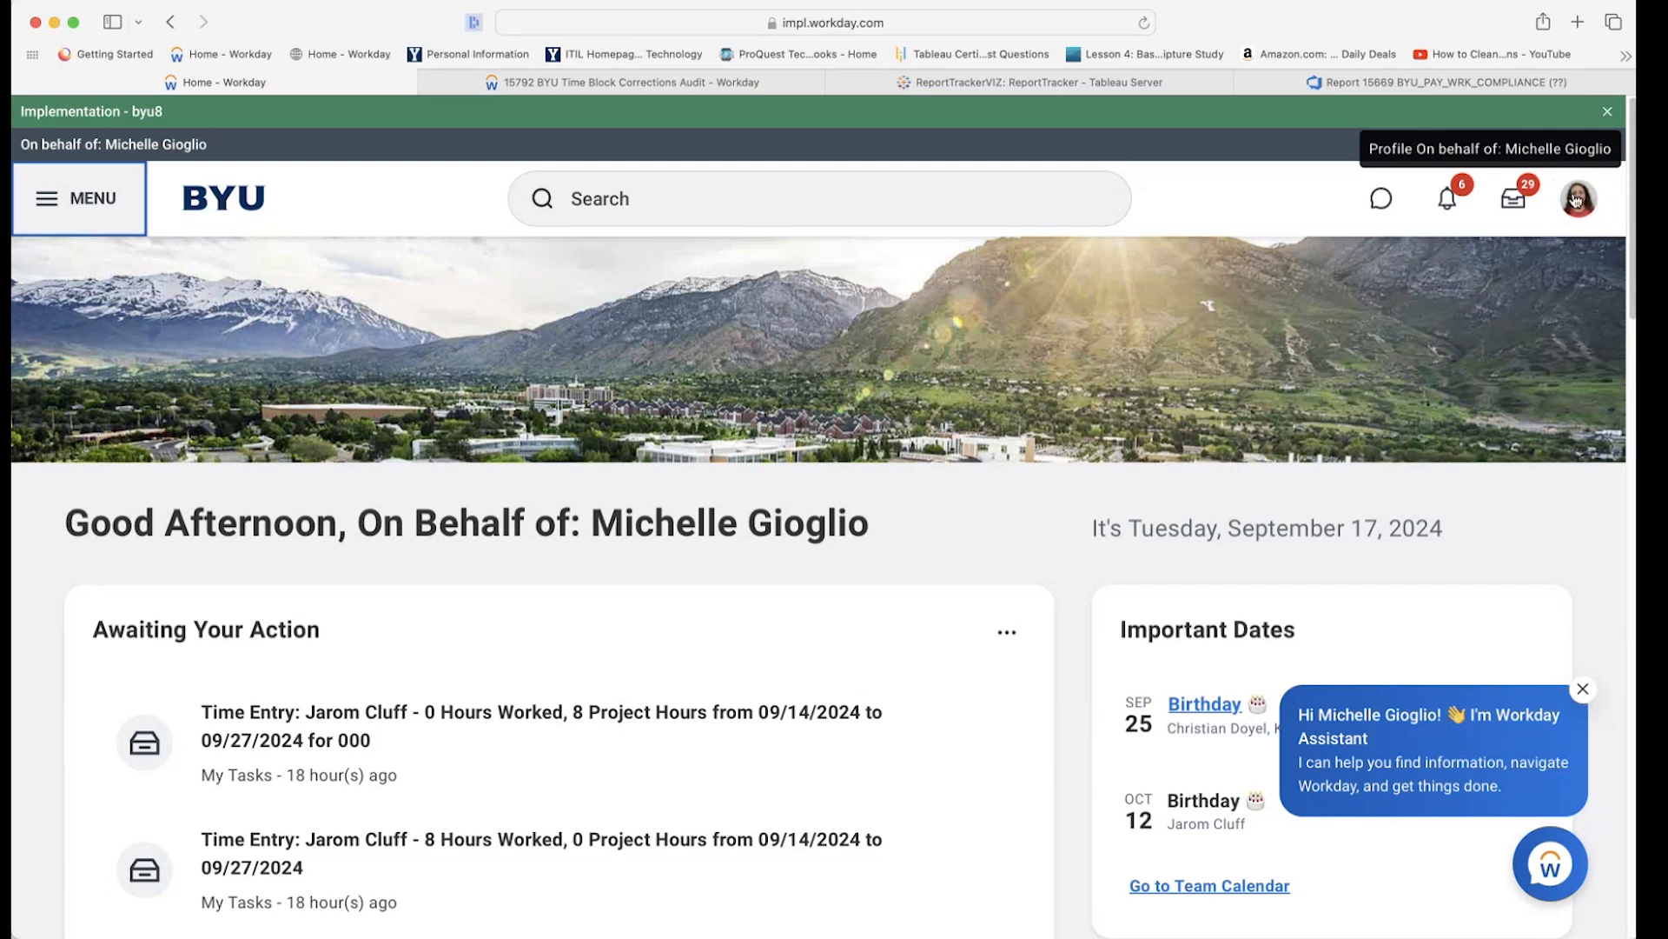
pyautogui.click(1580, 203)
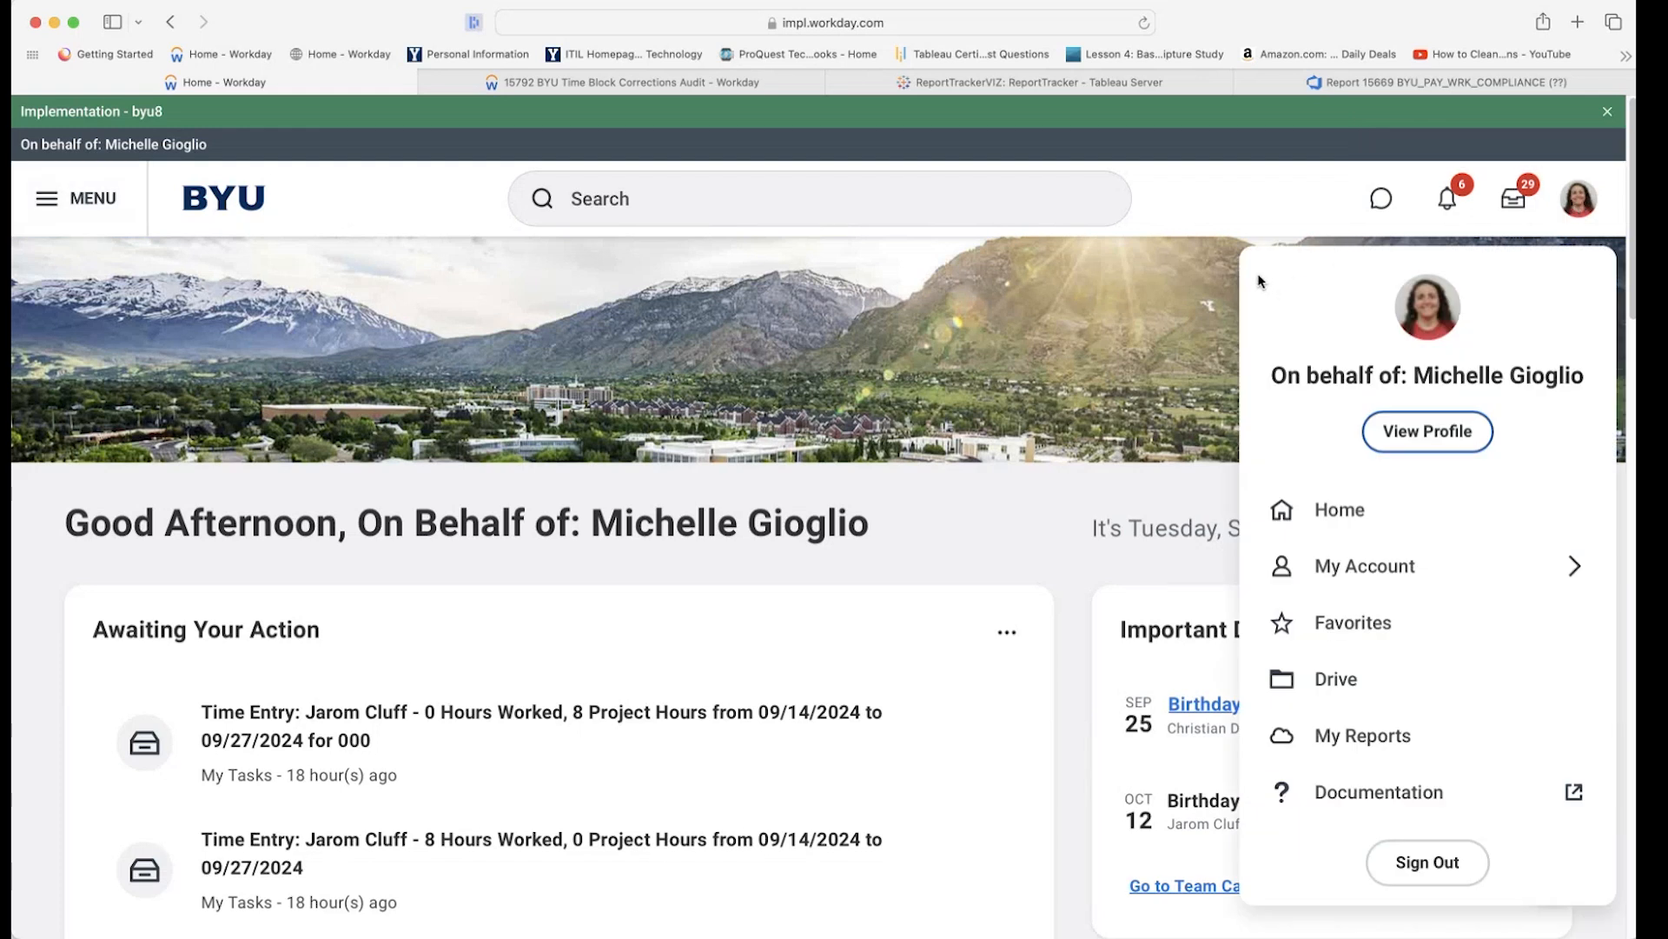
pyautogui.click(1402, 433)
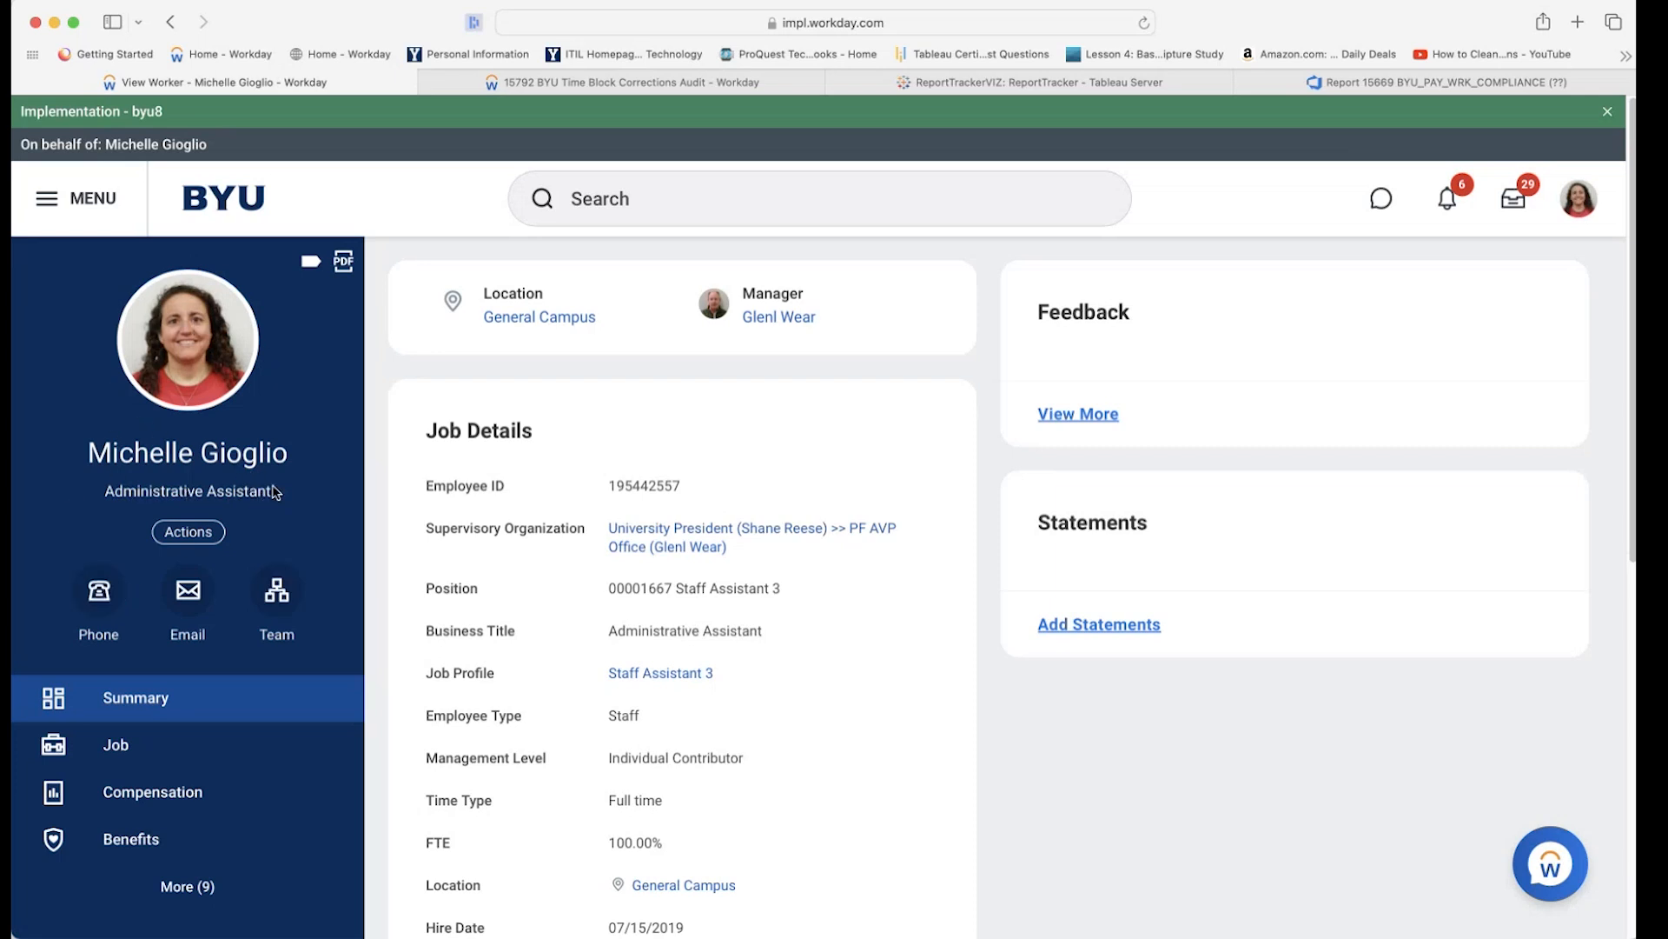
pyautogui.click(298, 603)
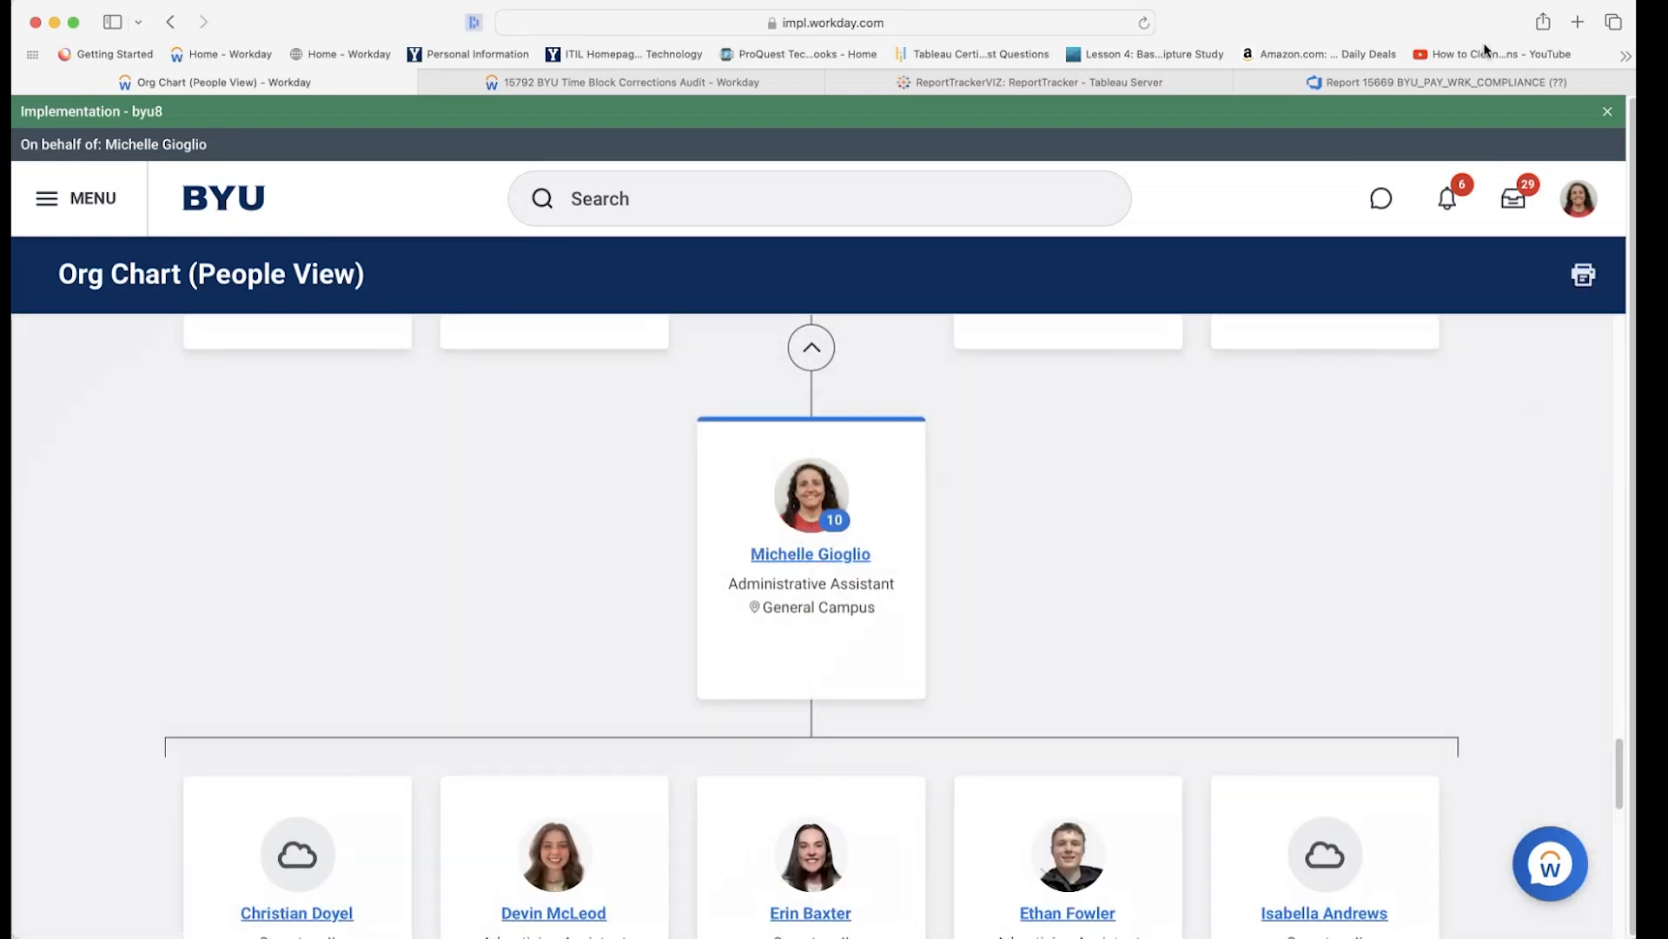
pyautogui.scroll(-5, 367, 686)
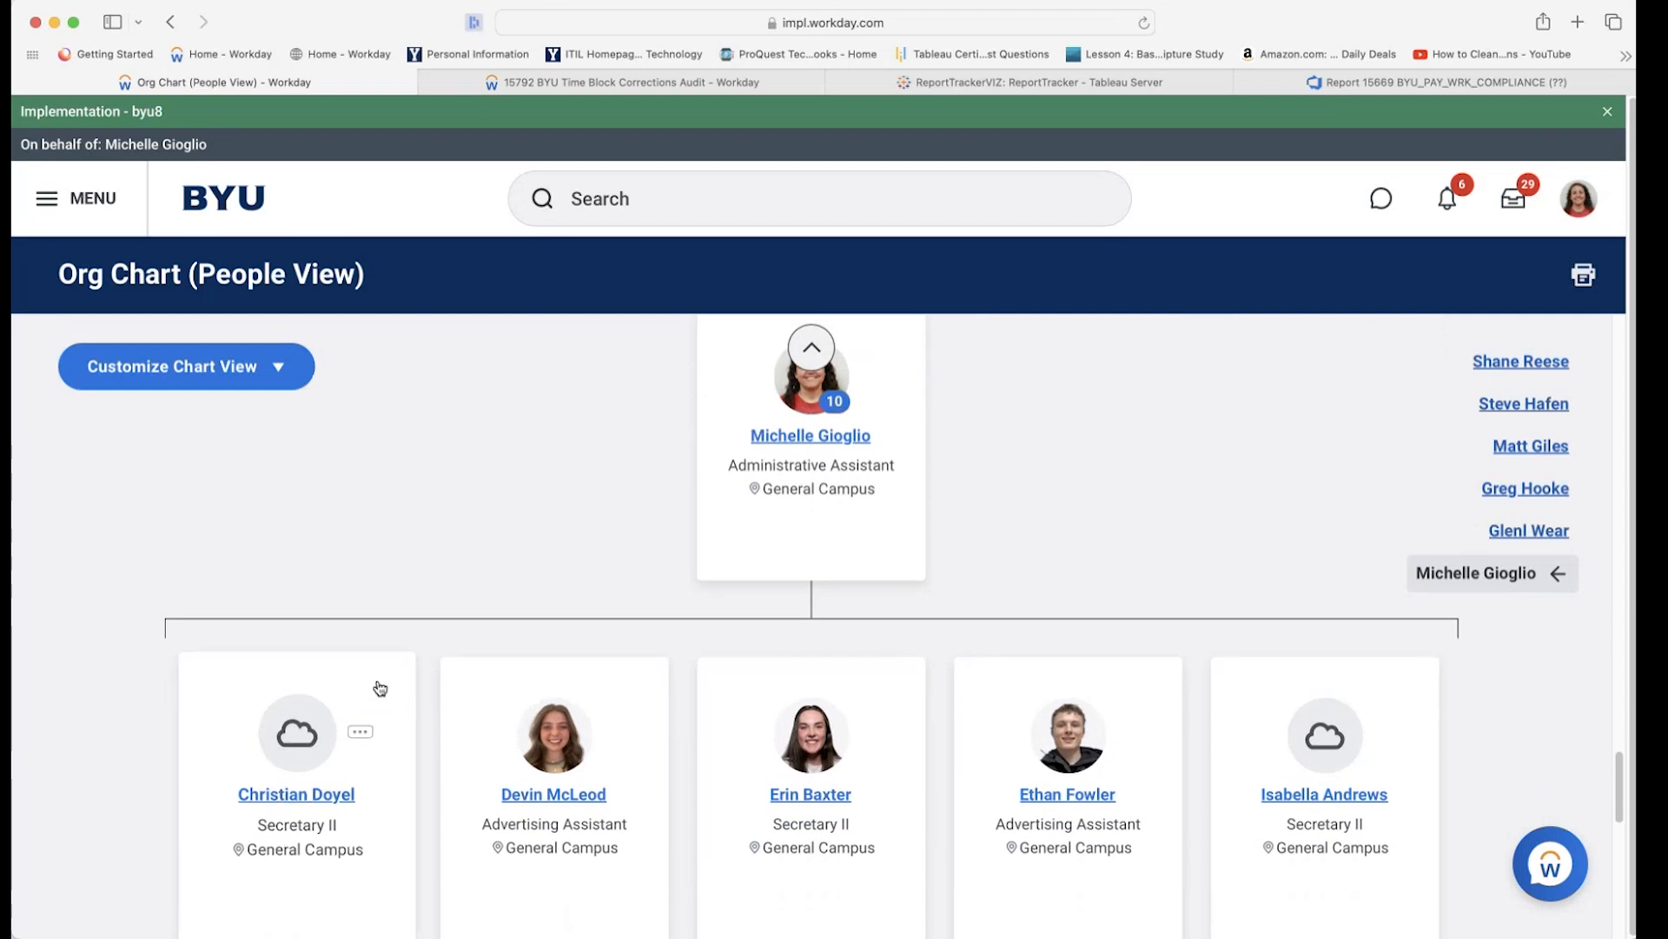
pyautogui.scroll(-2, 377, 689)
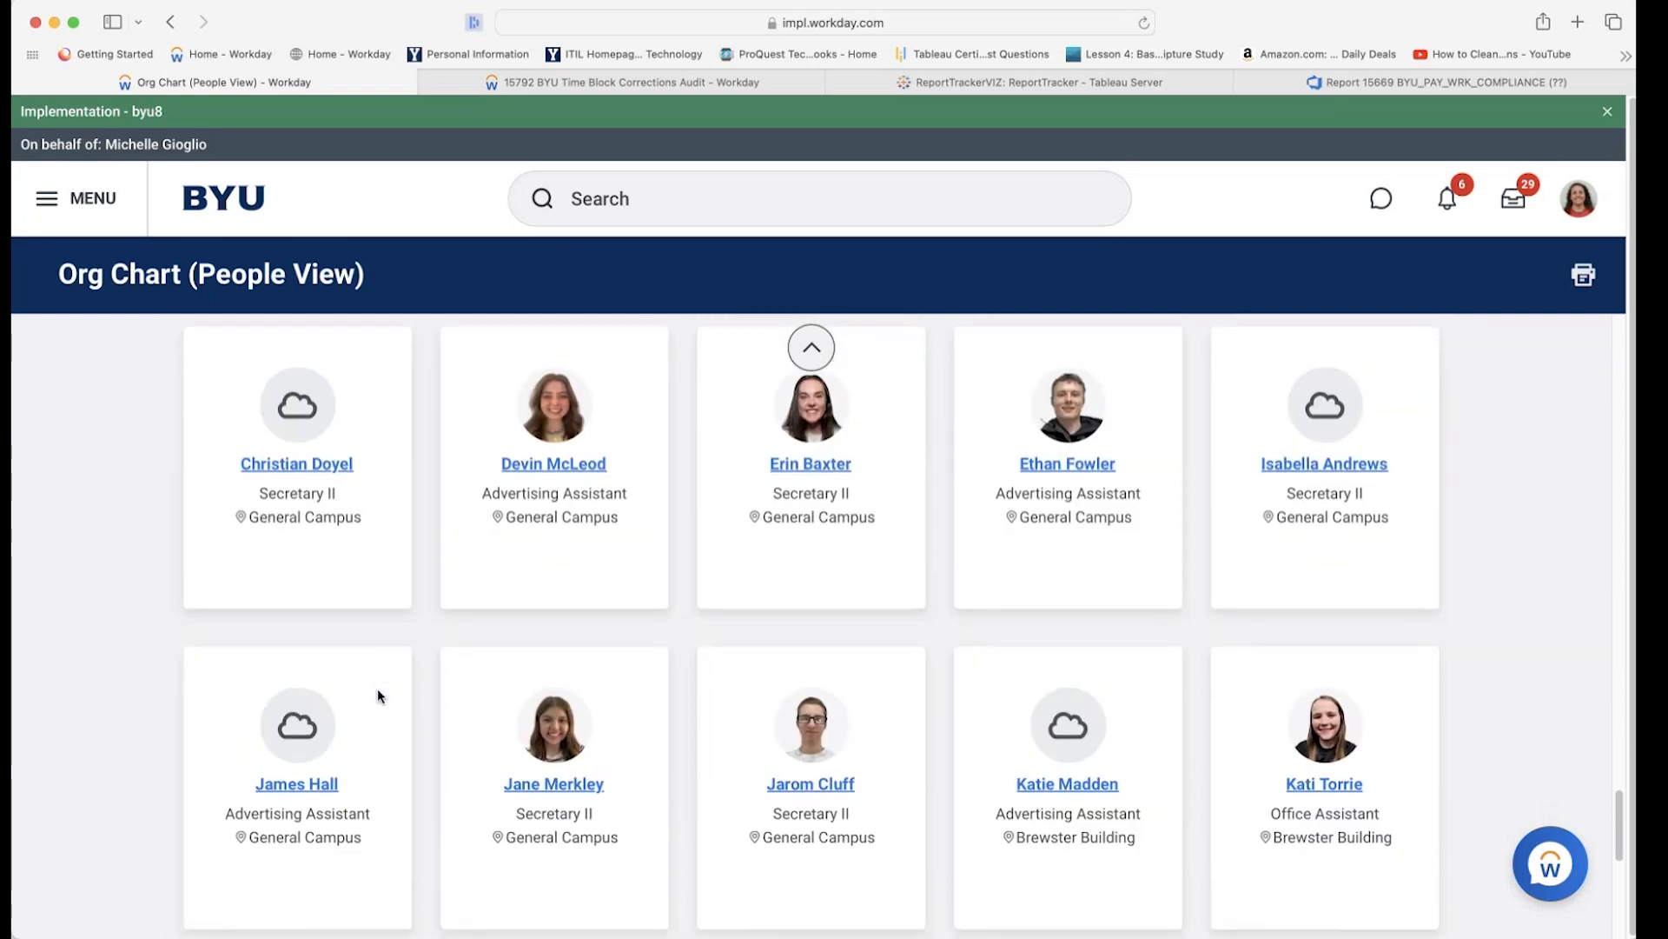
pyautogui.scroll(1, 377, 695)
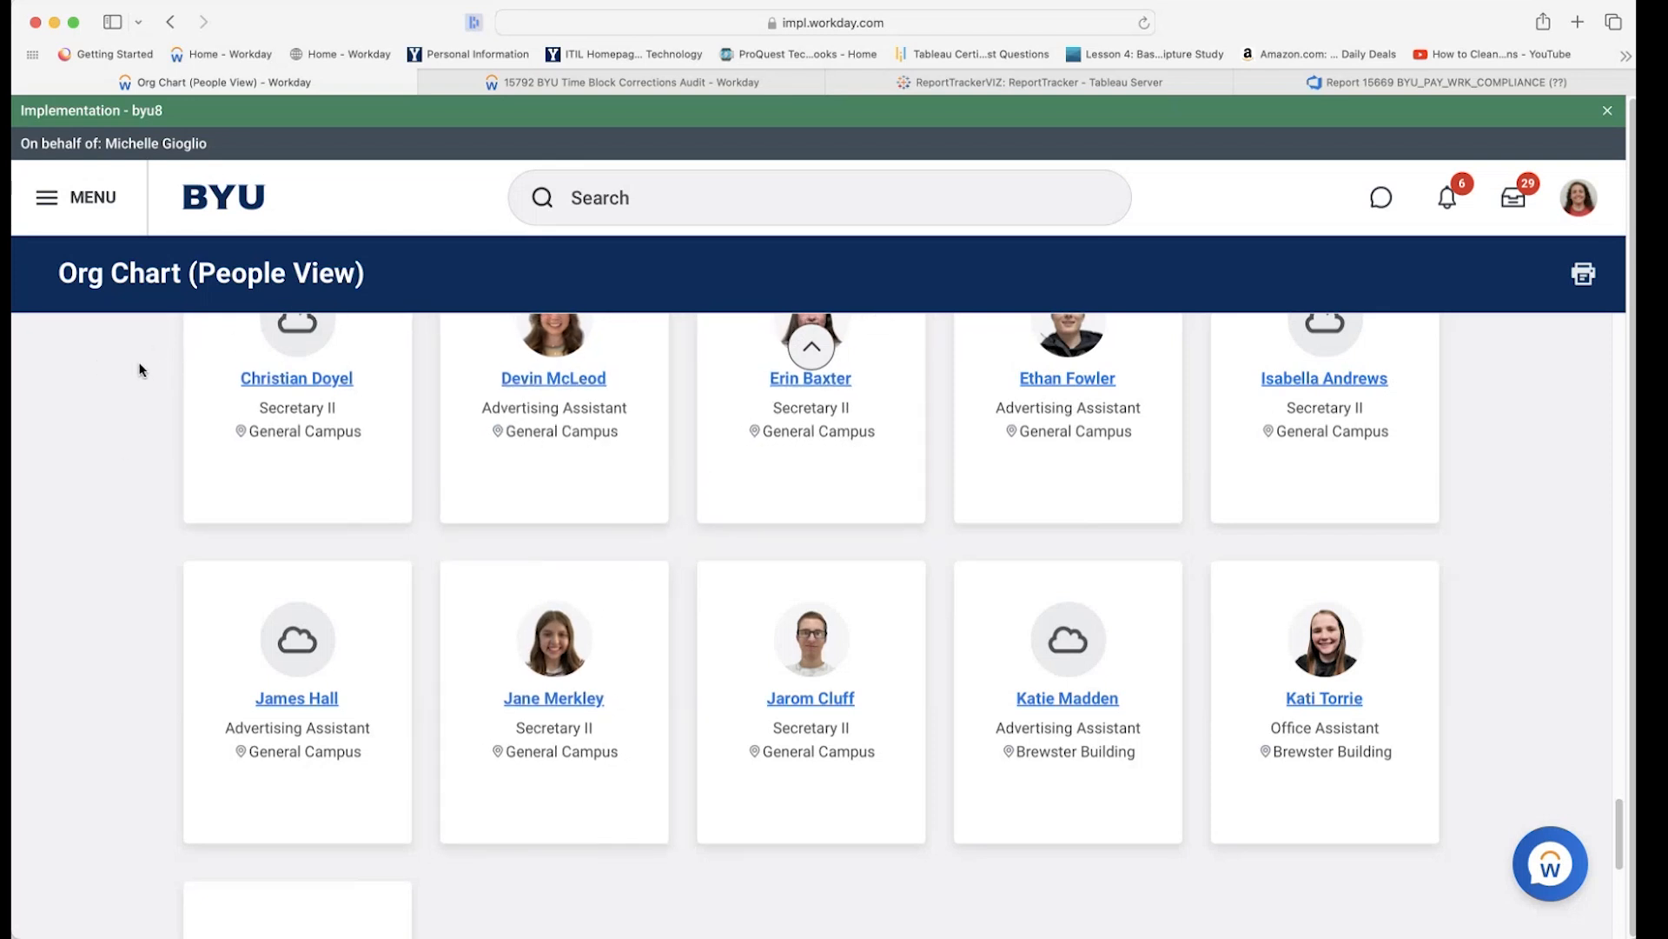
pyautogui.click(800, 385)
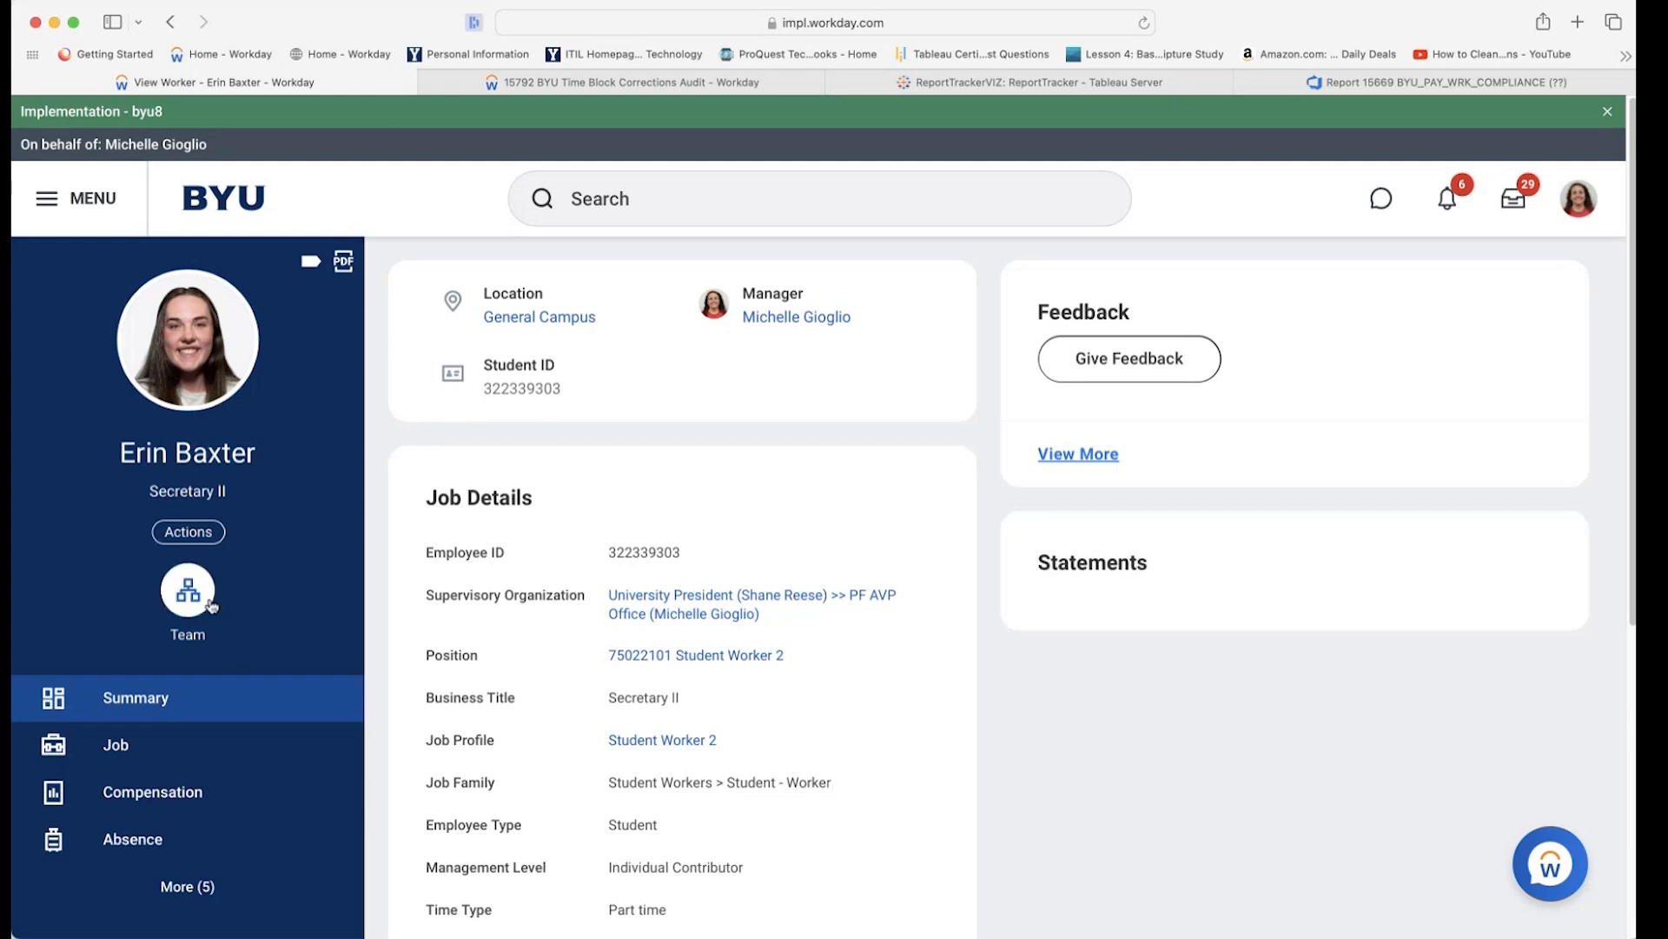
pyautogui.scroll(-1, 259, 615)
pyautogui.scroll(1, 259, 615)
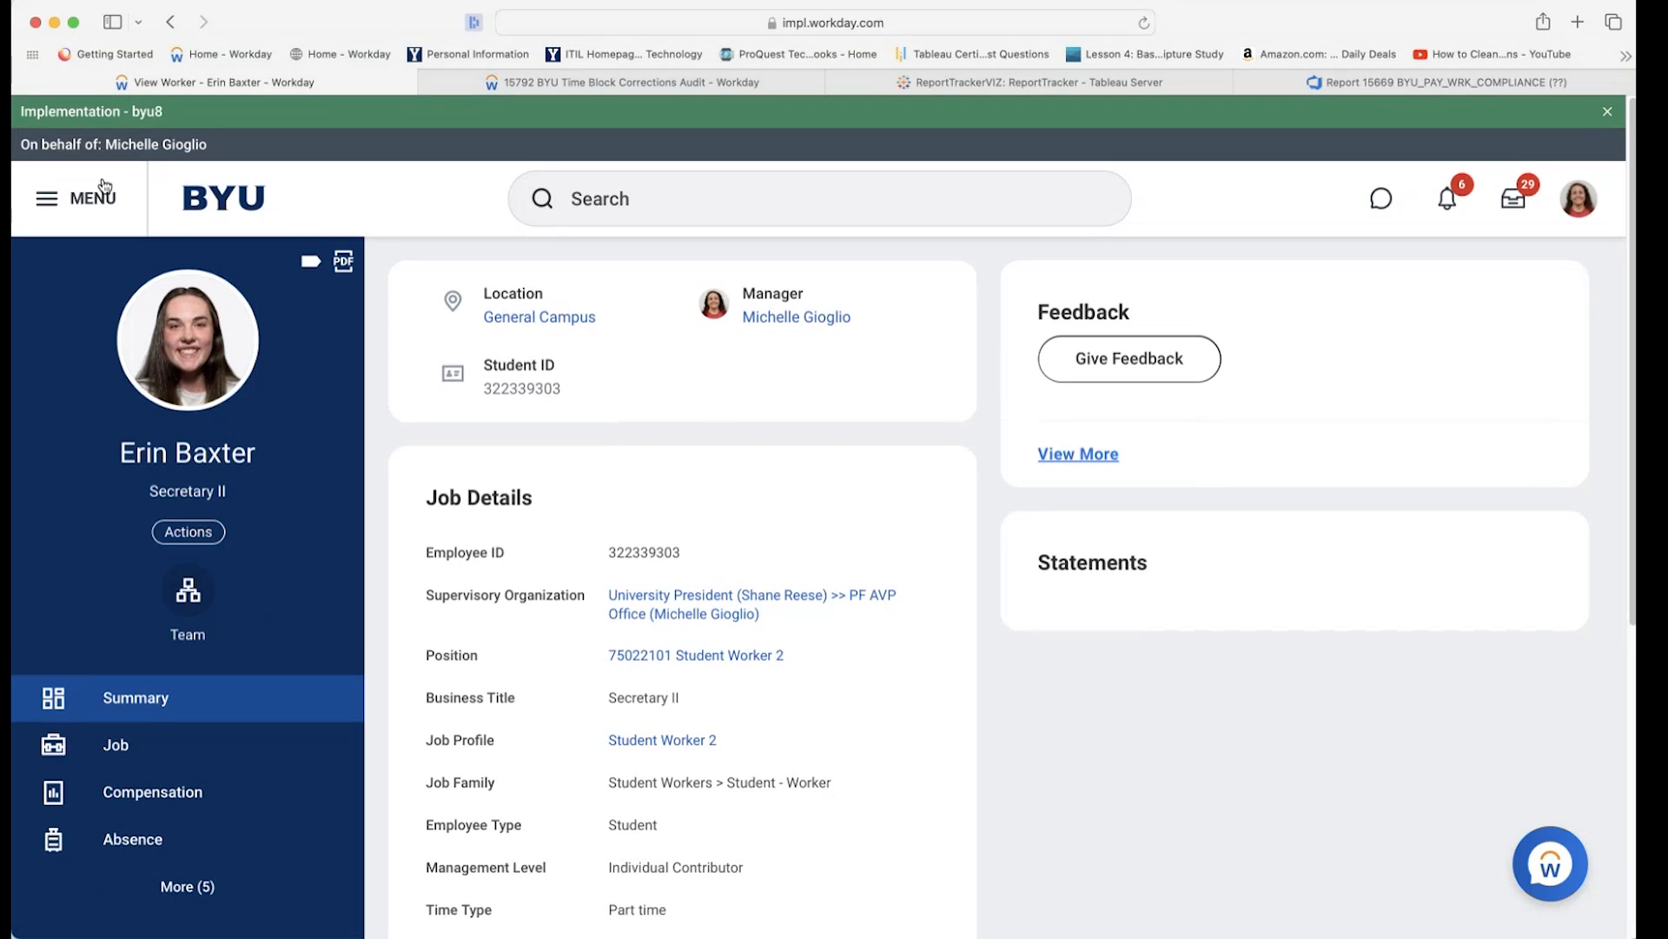
pyautogui.click(173, 27)
pyautogui.click(174, 24)
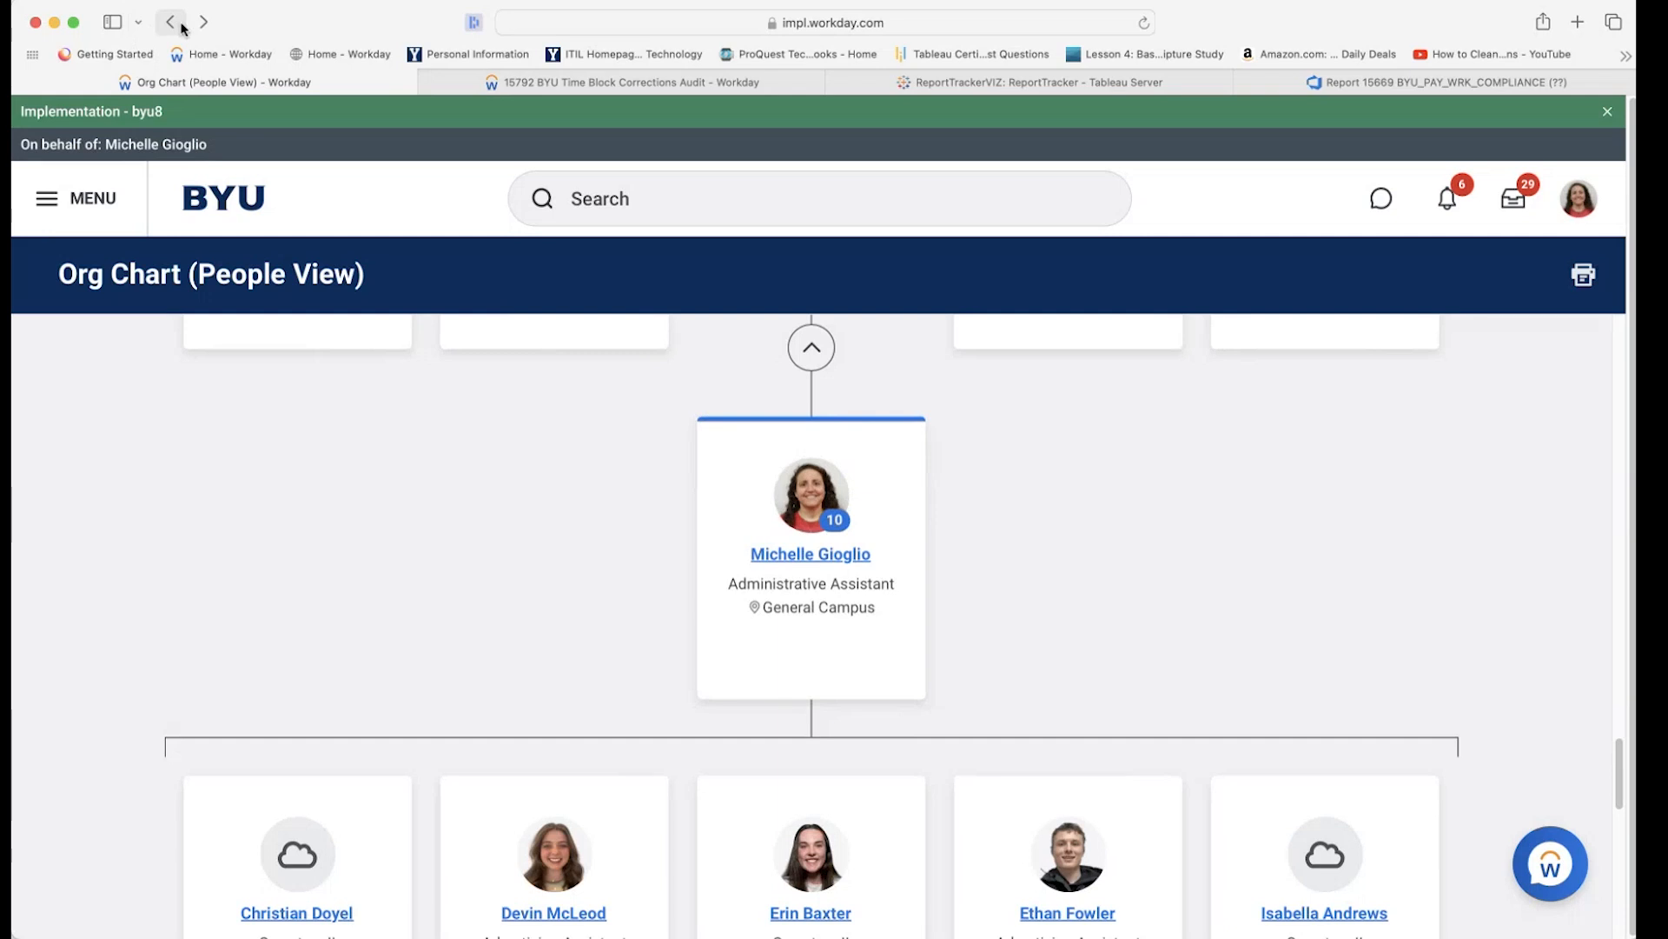
# Browse down the worker profile, expanding the full list of profile sections.
pyautogui.click(174, 24)
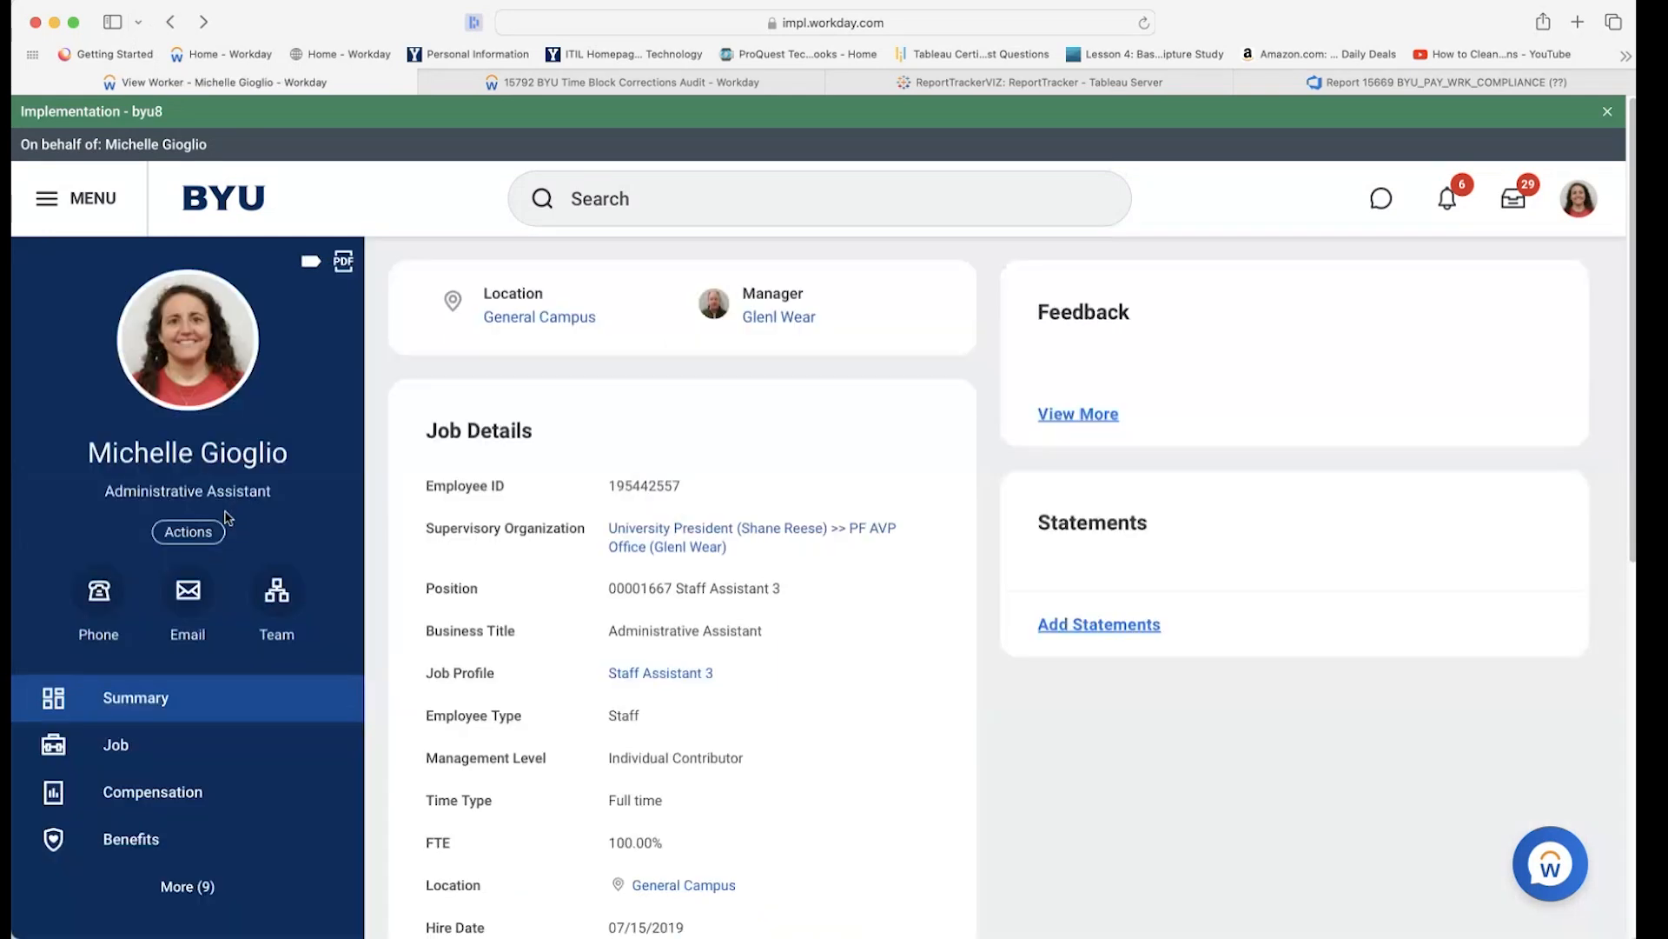
pyautogui.scroll(-5, 224, 678)
pyautogui.scroll(-3, 215, 735)
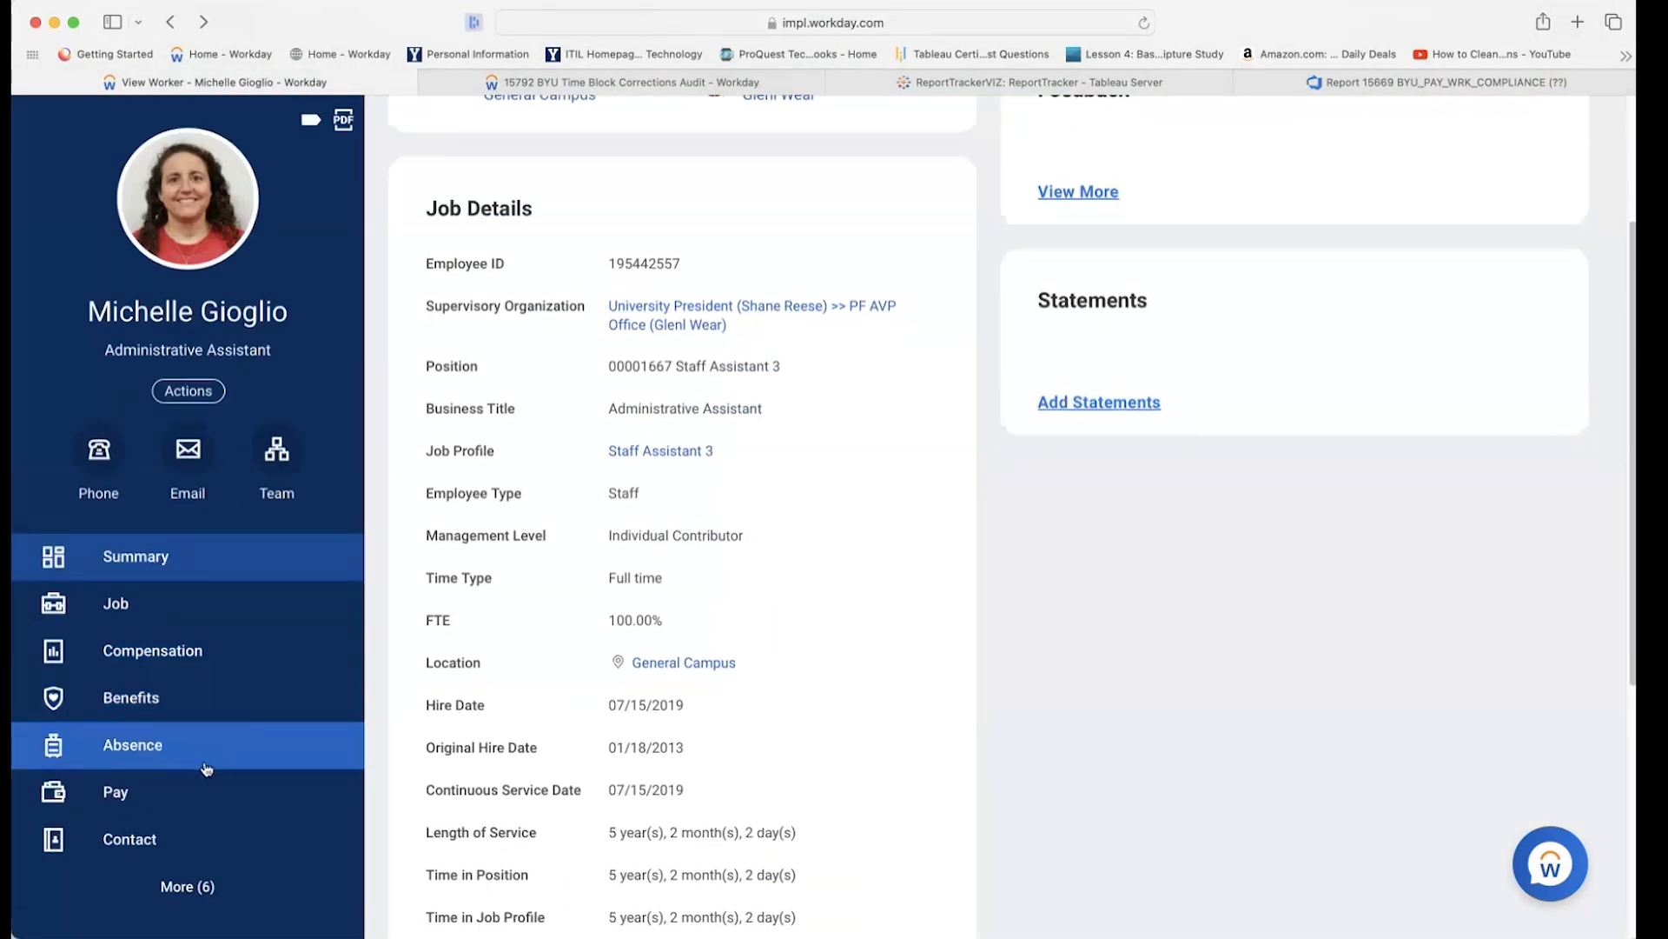
pyautogui.click(189, 887)
pyautogui.scroll(-3, 215, 771)
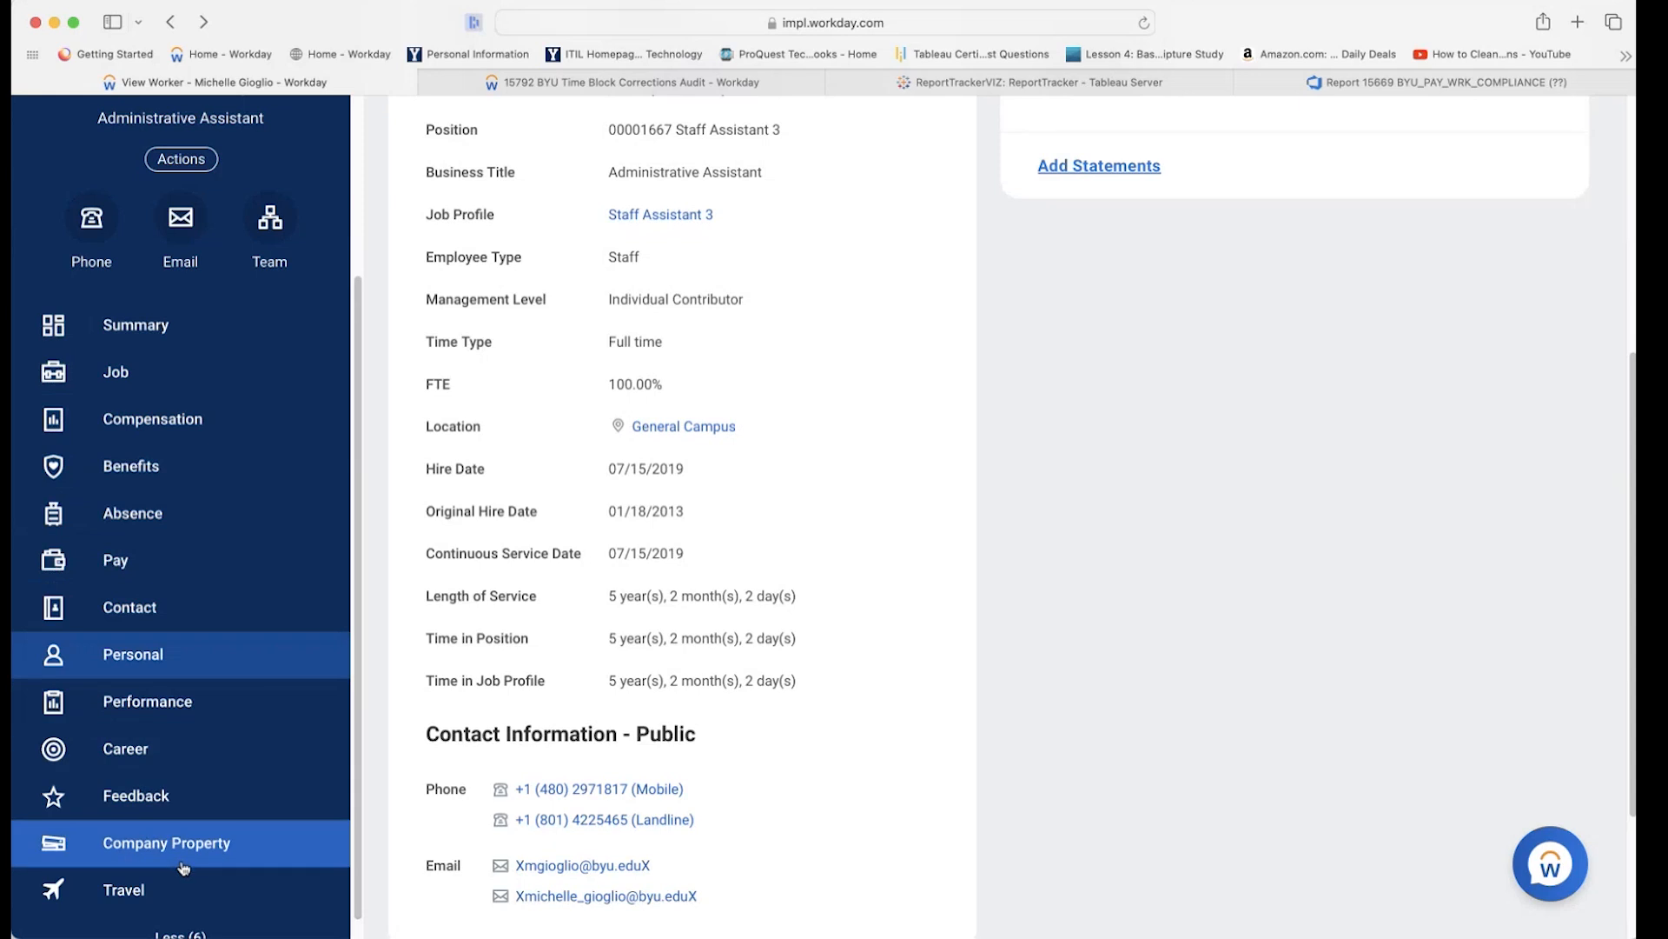
pyautogui.scroll(-1, 225, 865)
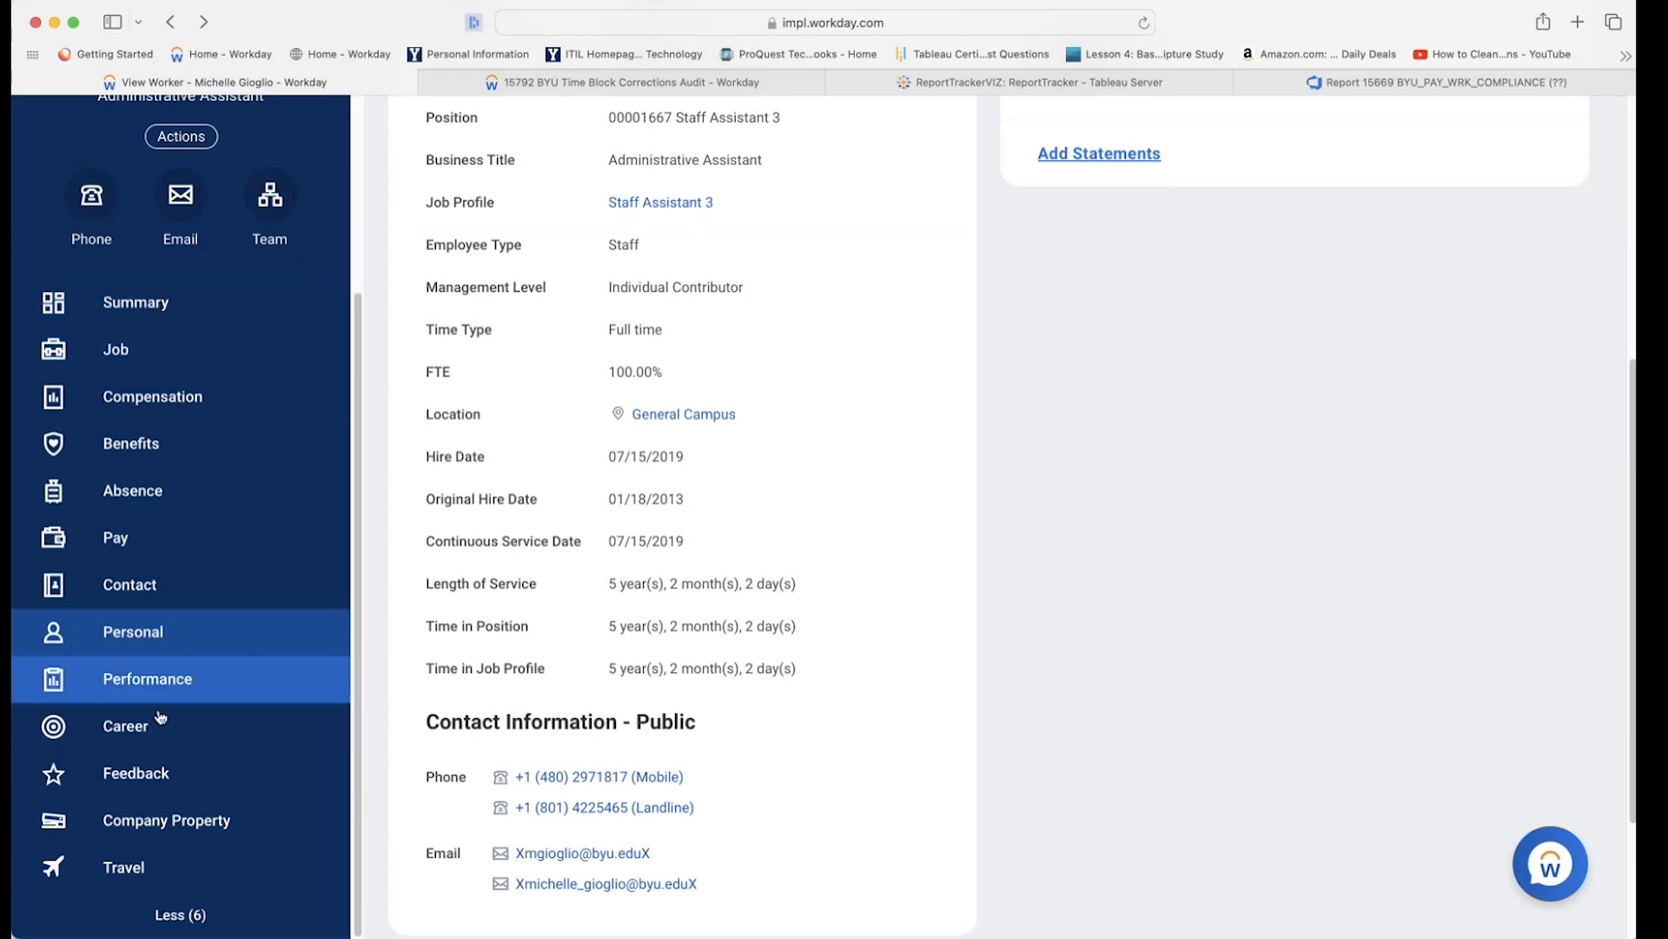
pyautogui.scroll(-3, 186, 821)
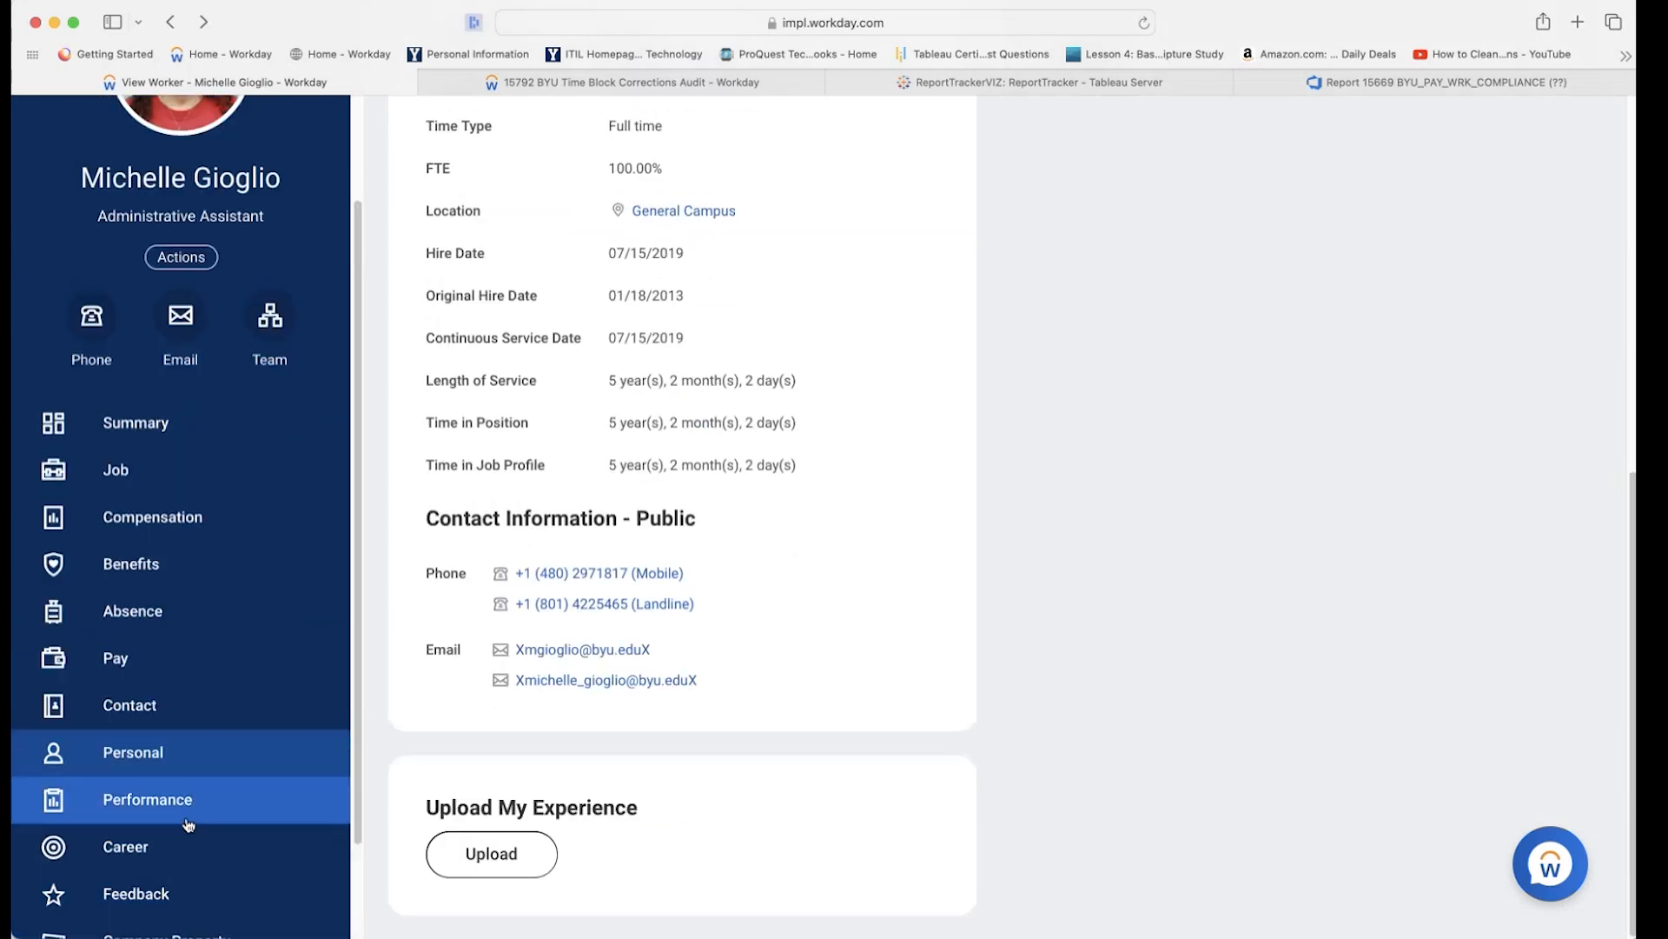
pyautogui.scroll(-3, 187, 824)
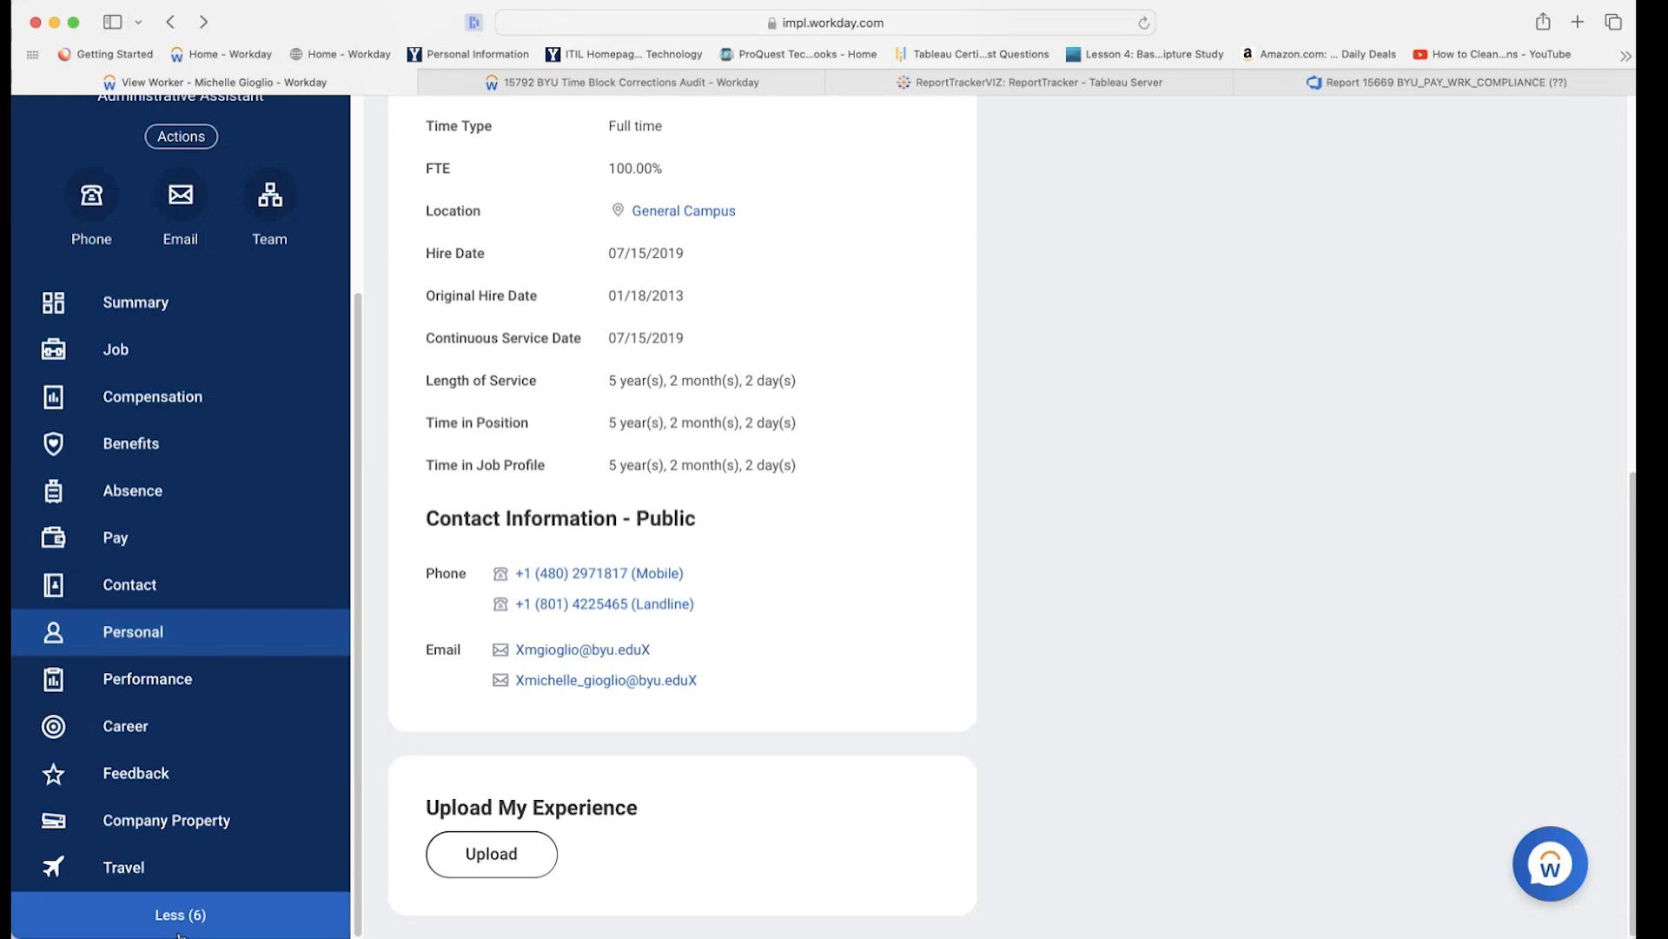
# Scroll back up and select Summary to return to the Job Details at the top.
pyautogui.scroll(5, 182, 745)
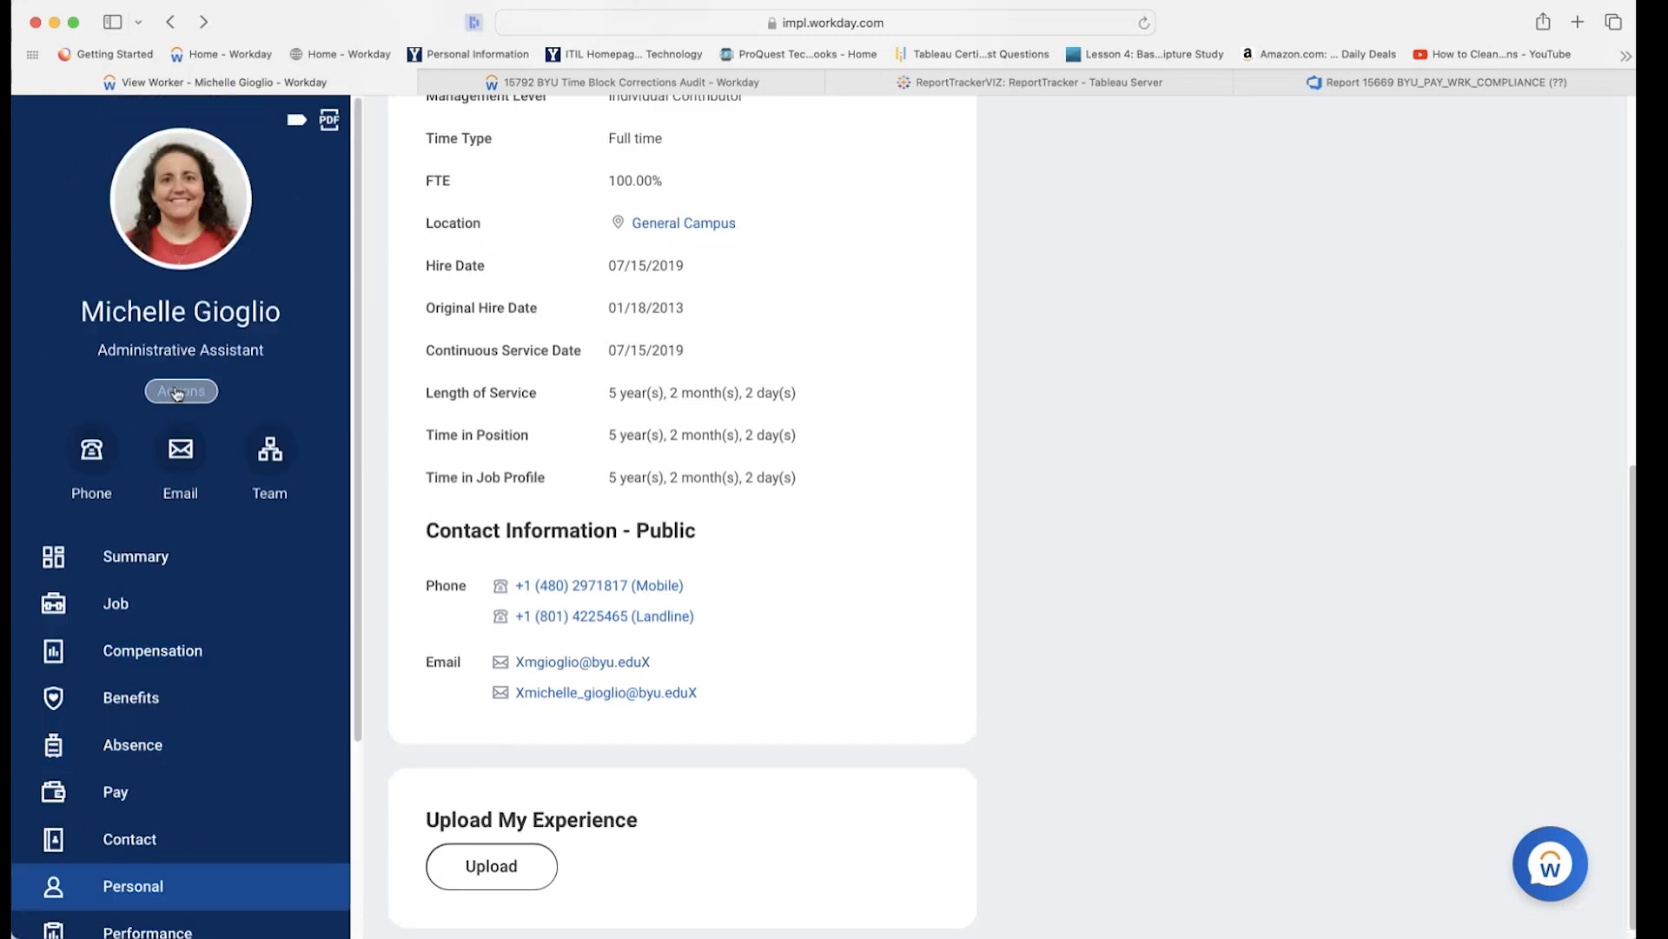
pyautogui.scroll(5, 122, 603)
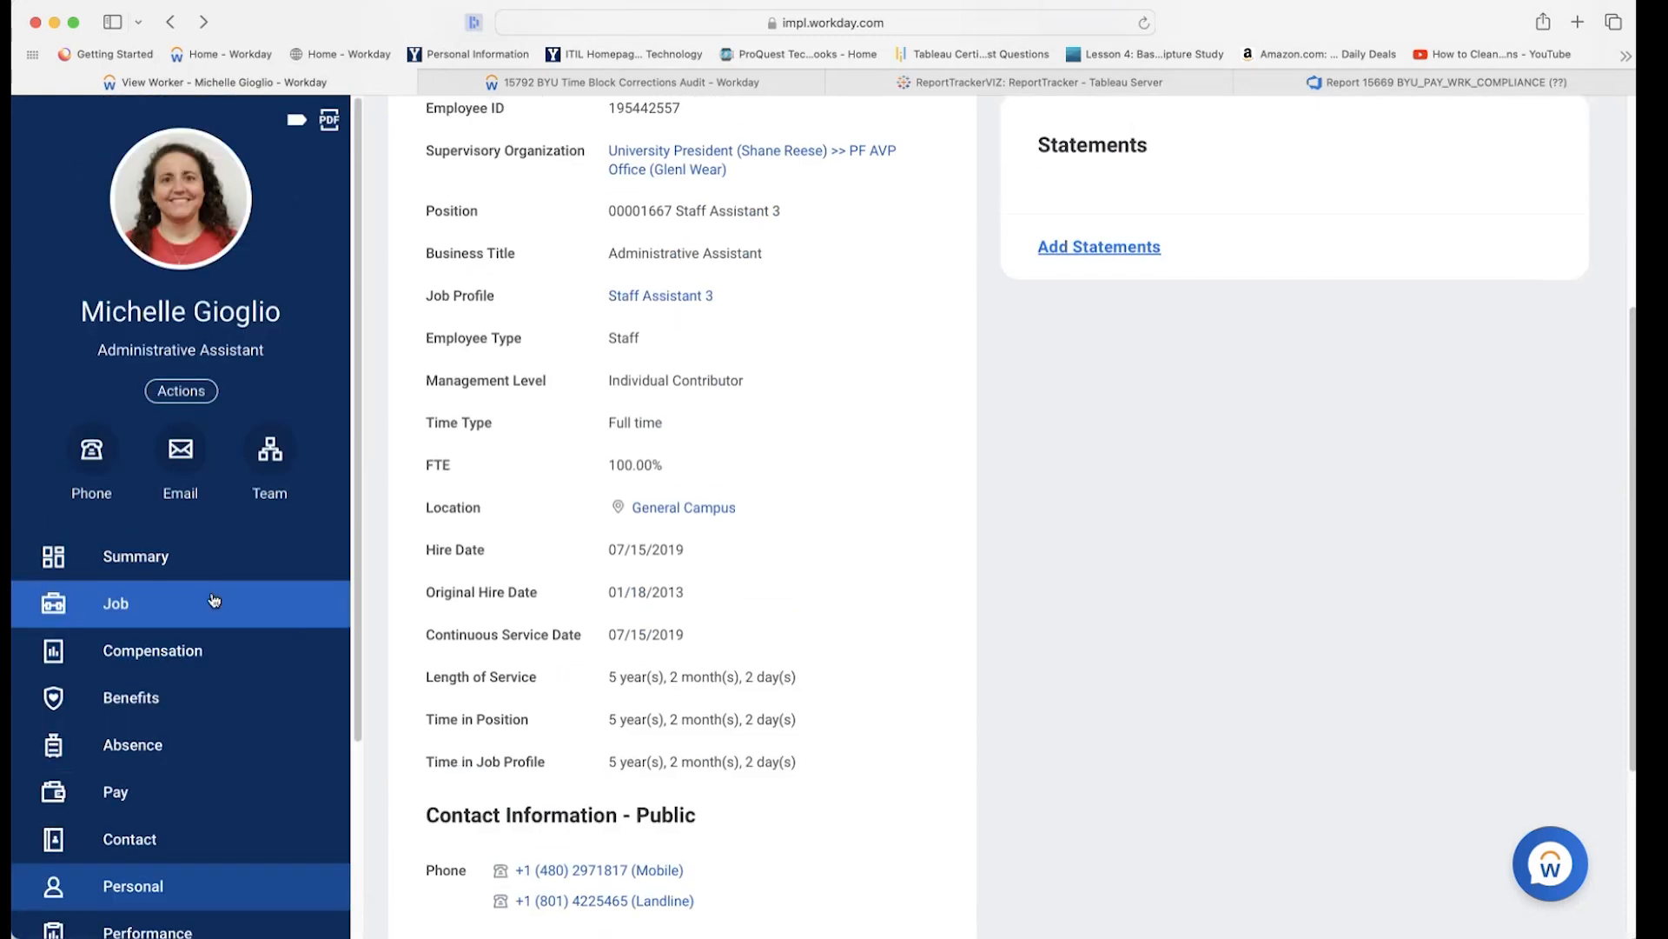
pyautogui.scroll(1, 135, 519)
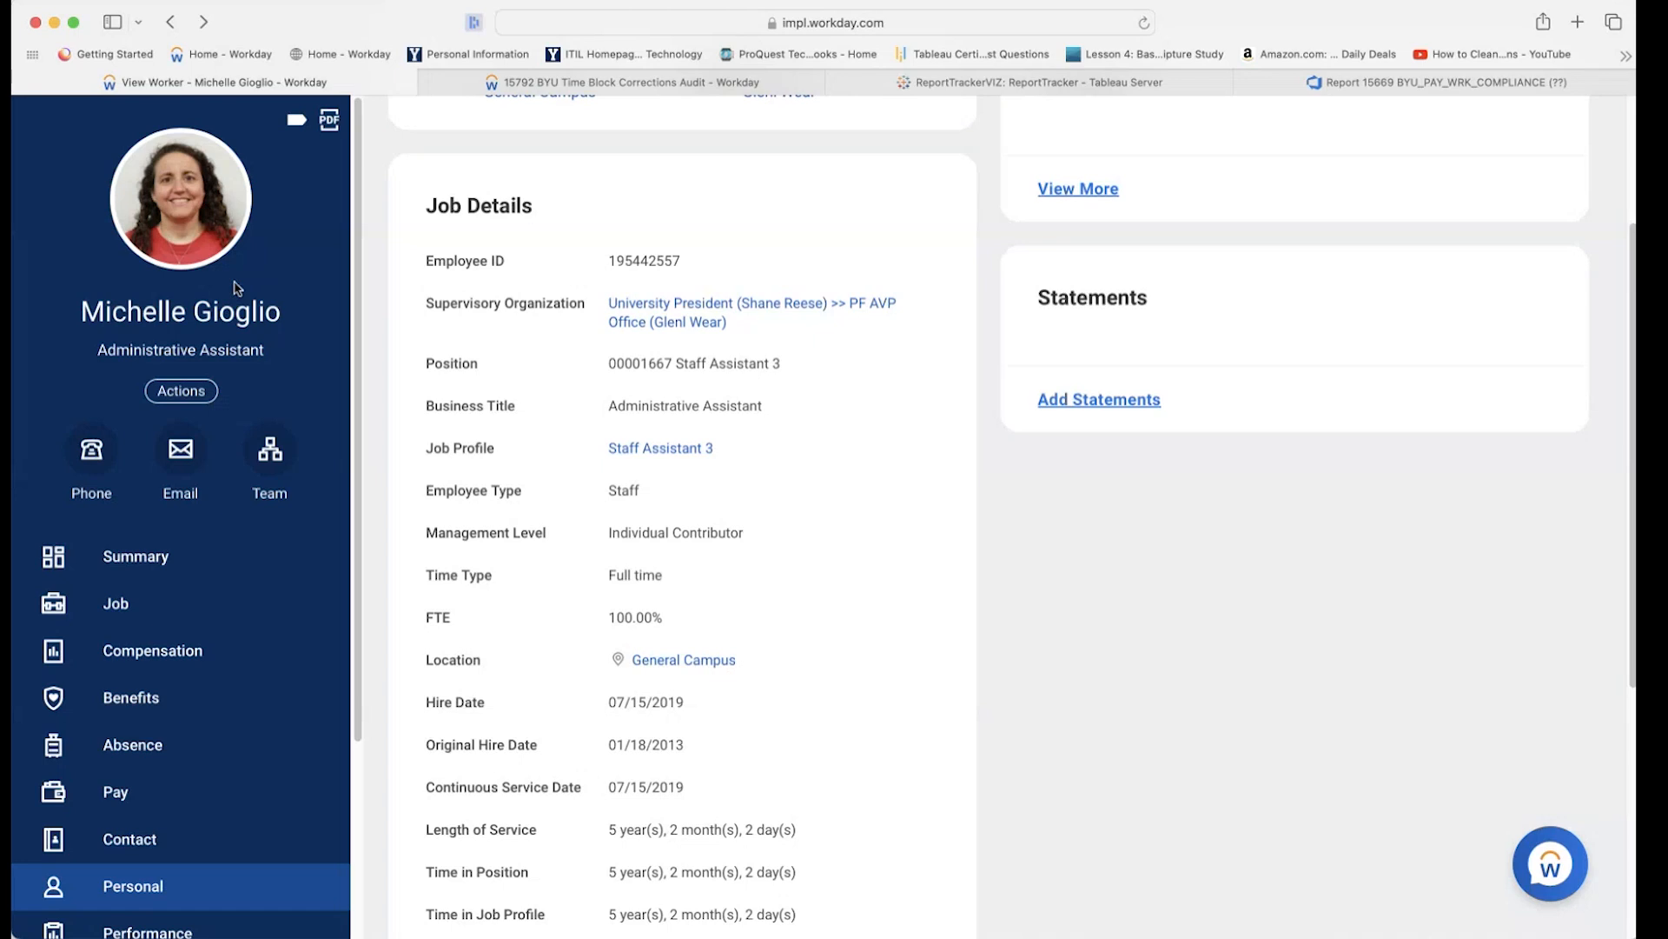
pyautogui.scroll(-5, 236, 287)
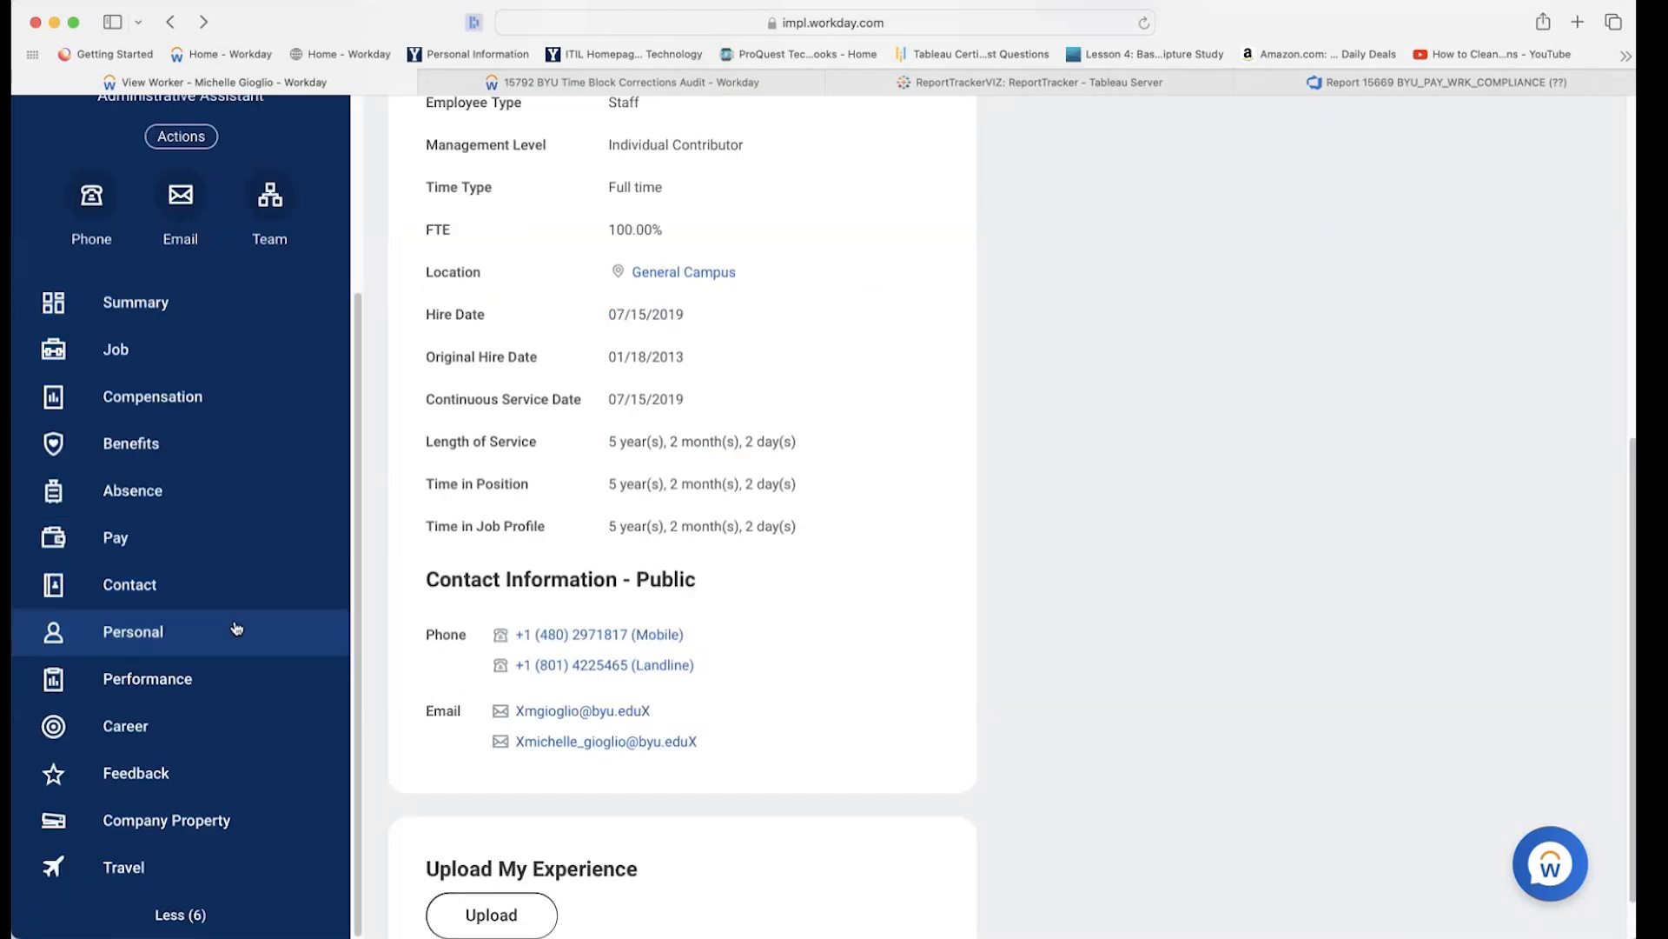
pyautogui.scroll(2, 141, 465)
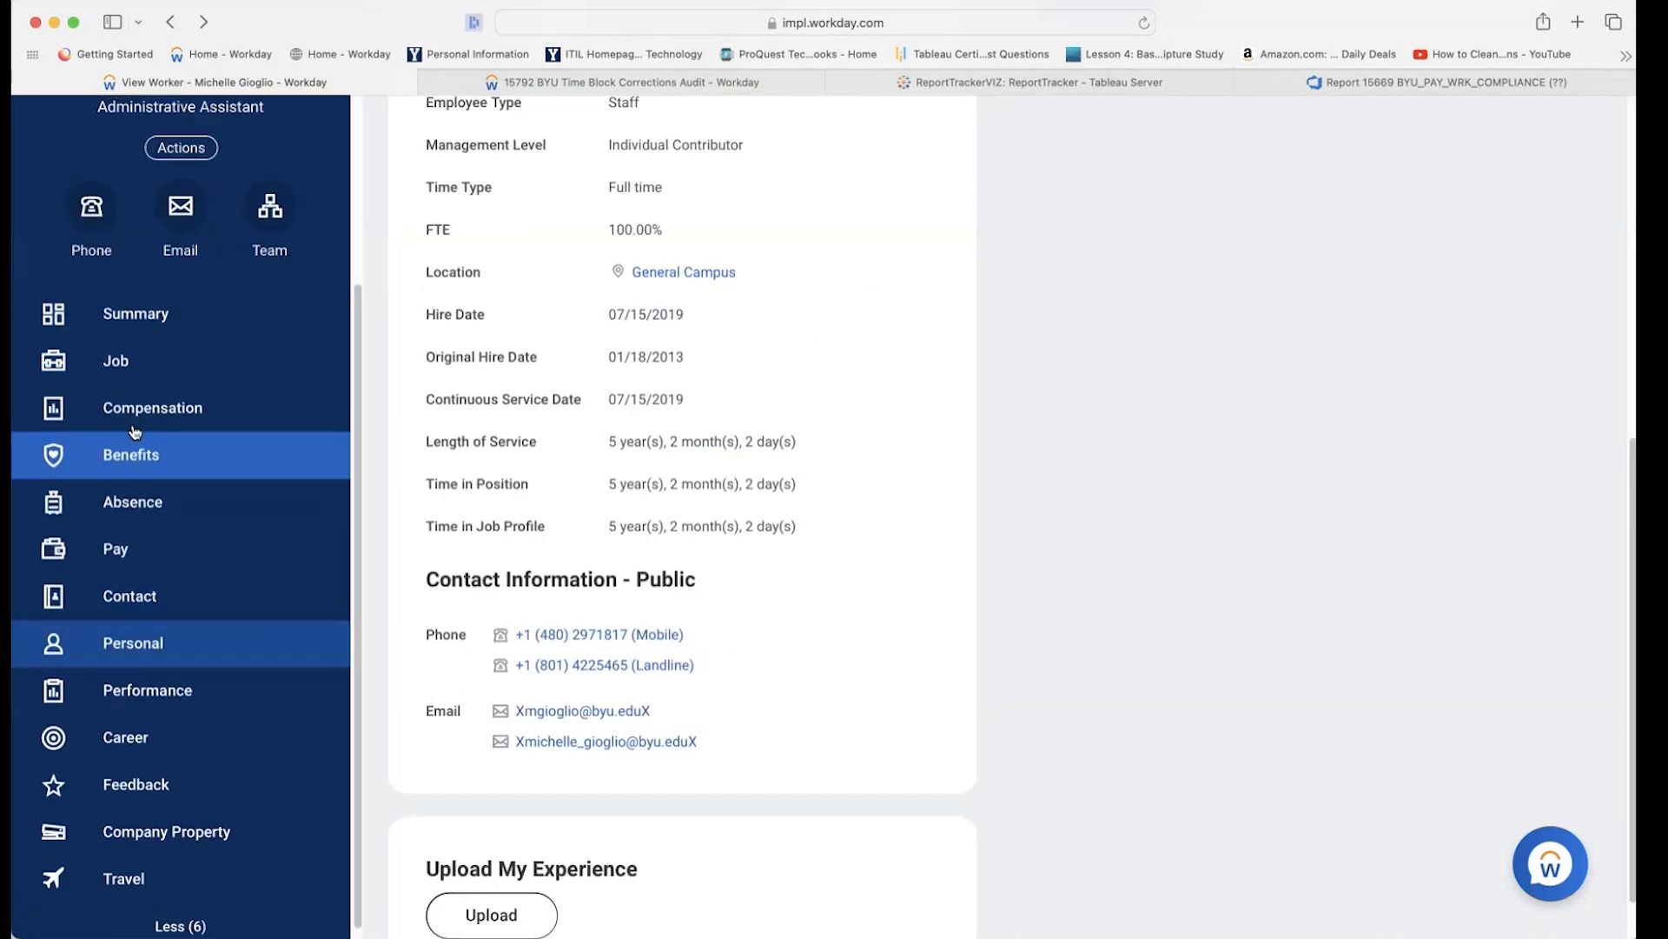
pyautogui.click(148, 369)
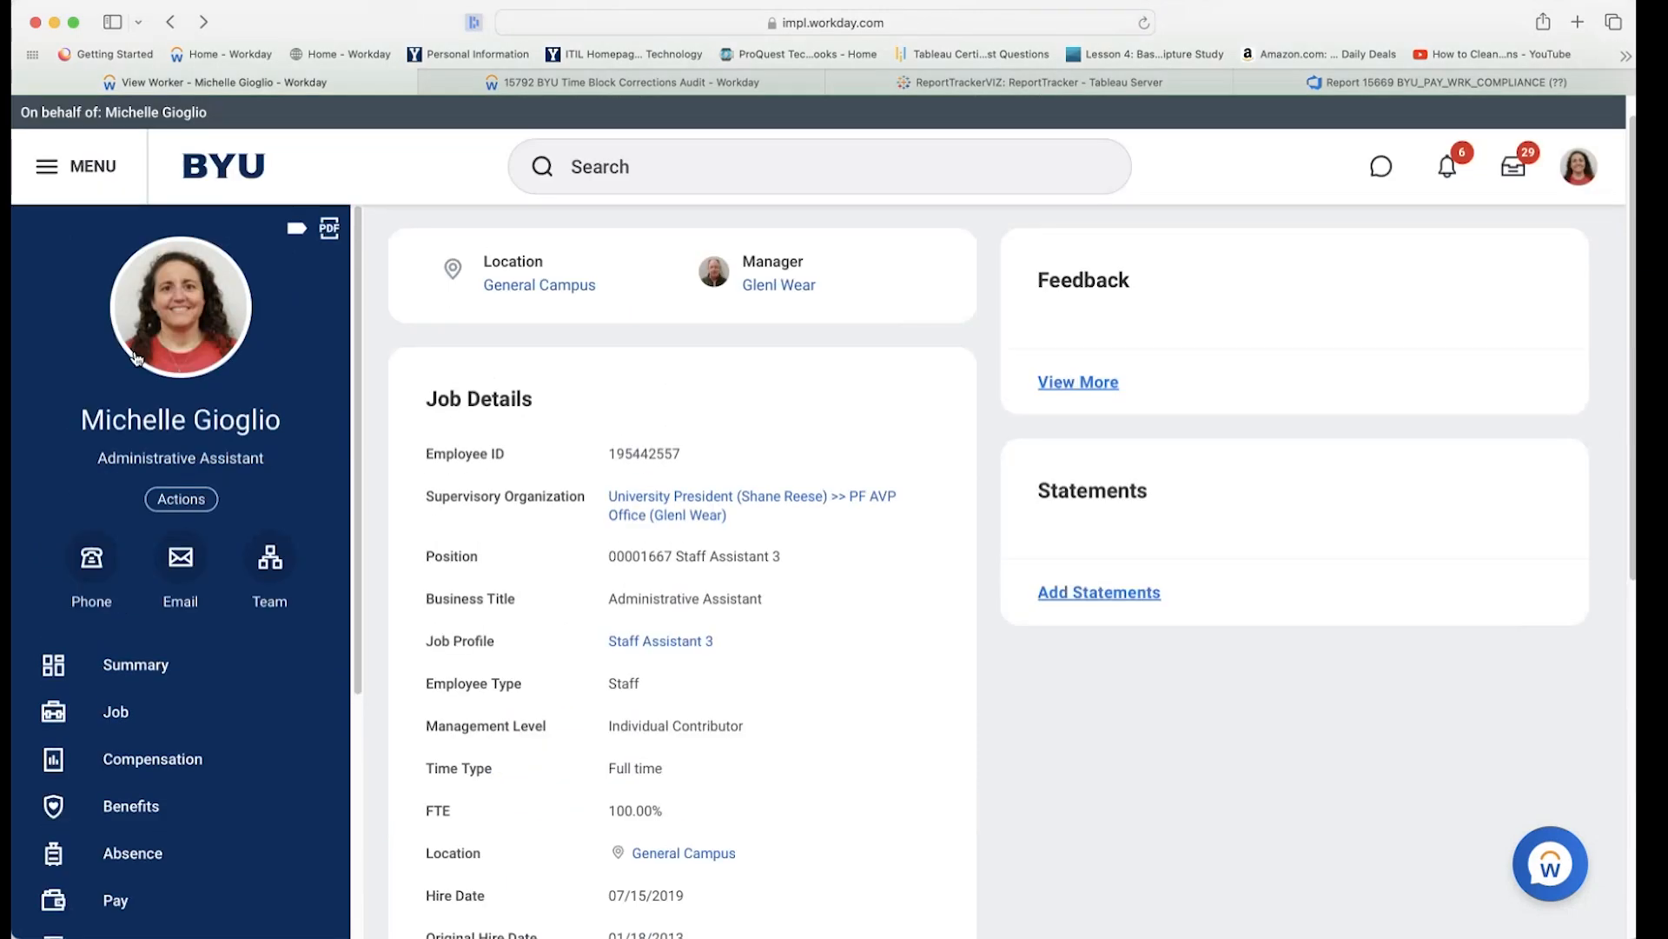
# Open the MENU Apps list and scroll to locate Time and Absence near Learning and Career Hub.
pyautogui.click(104, 211)
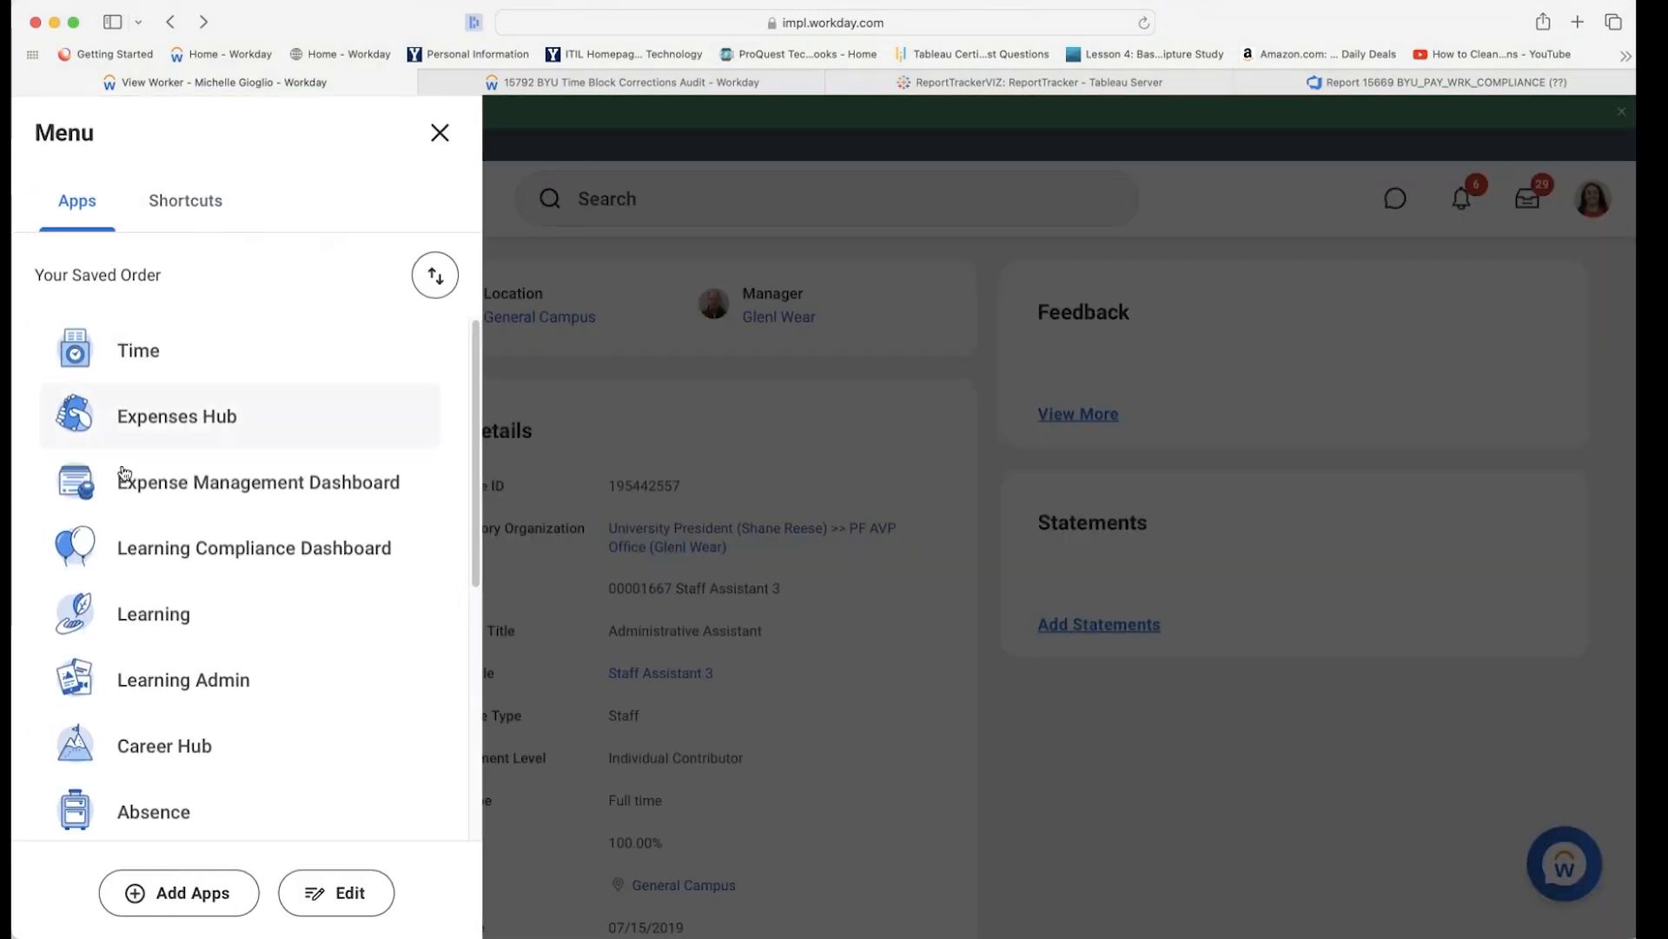
pyautogui.scroll(-1, 158, 465)
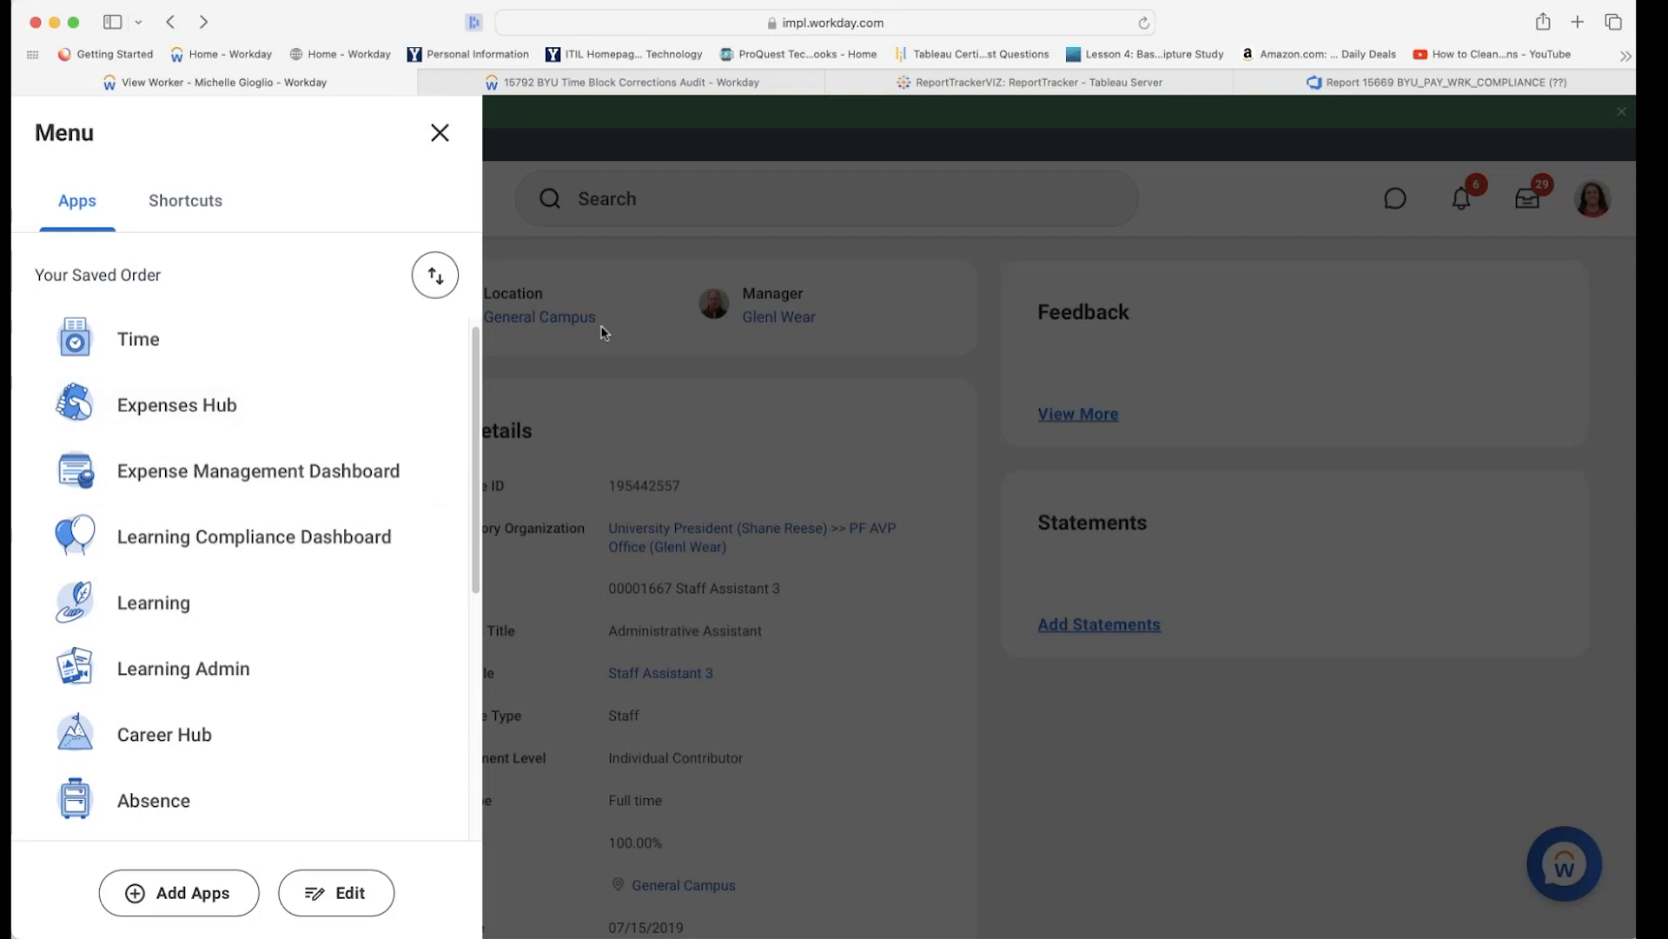
pyautogui.click(564, 170)
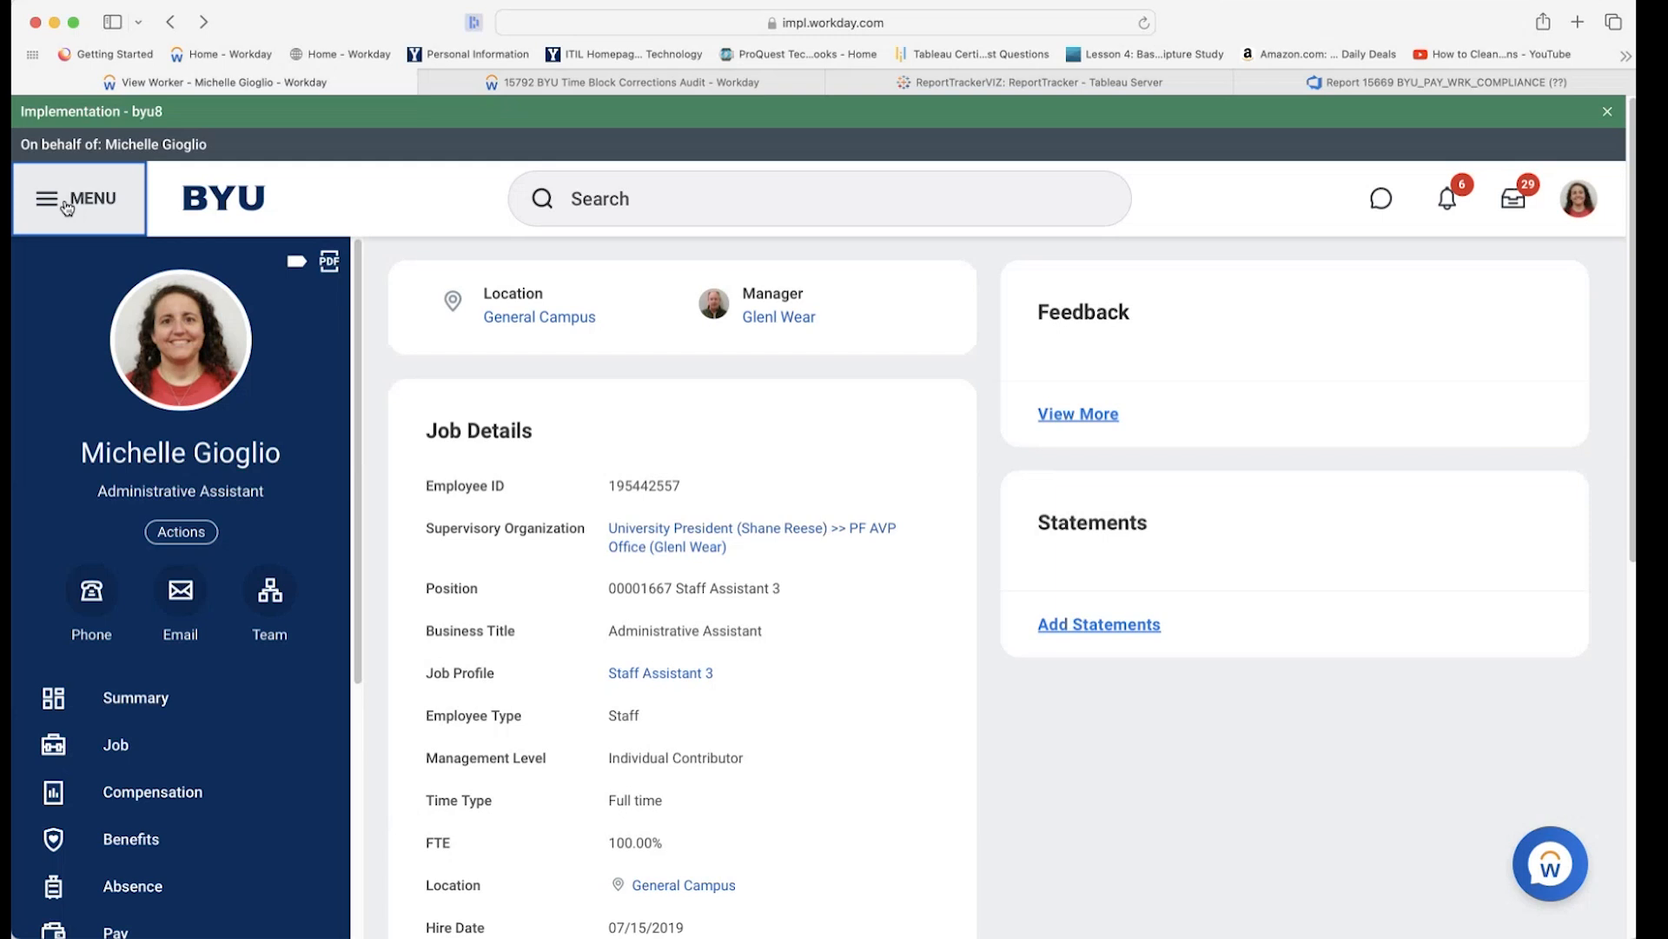
pyautogui.click(67, 206)
pyautogui.scroll(-5, 216, 588)
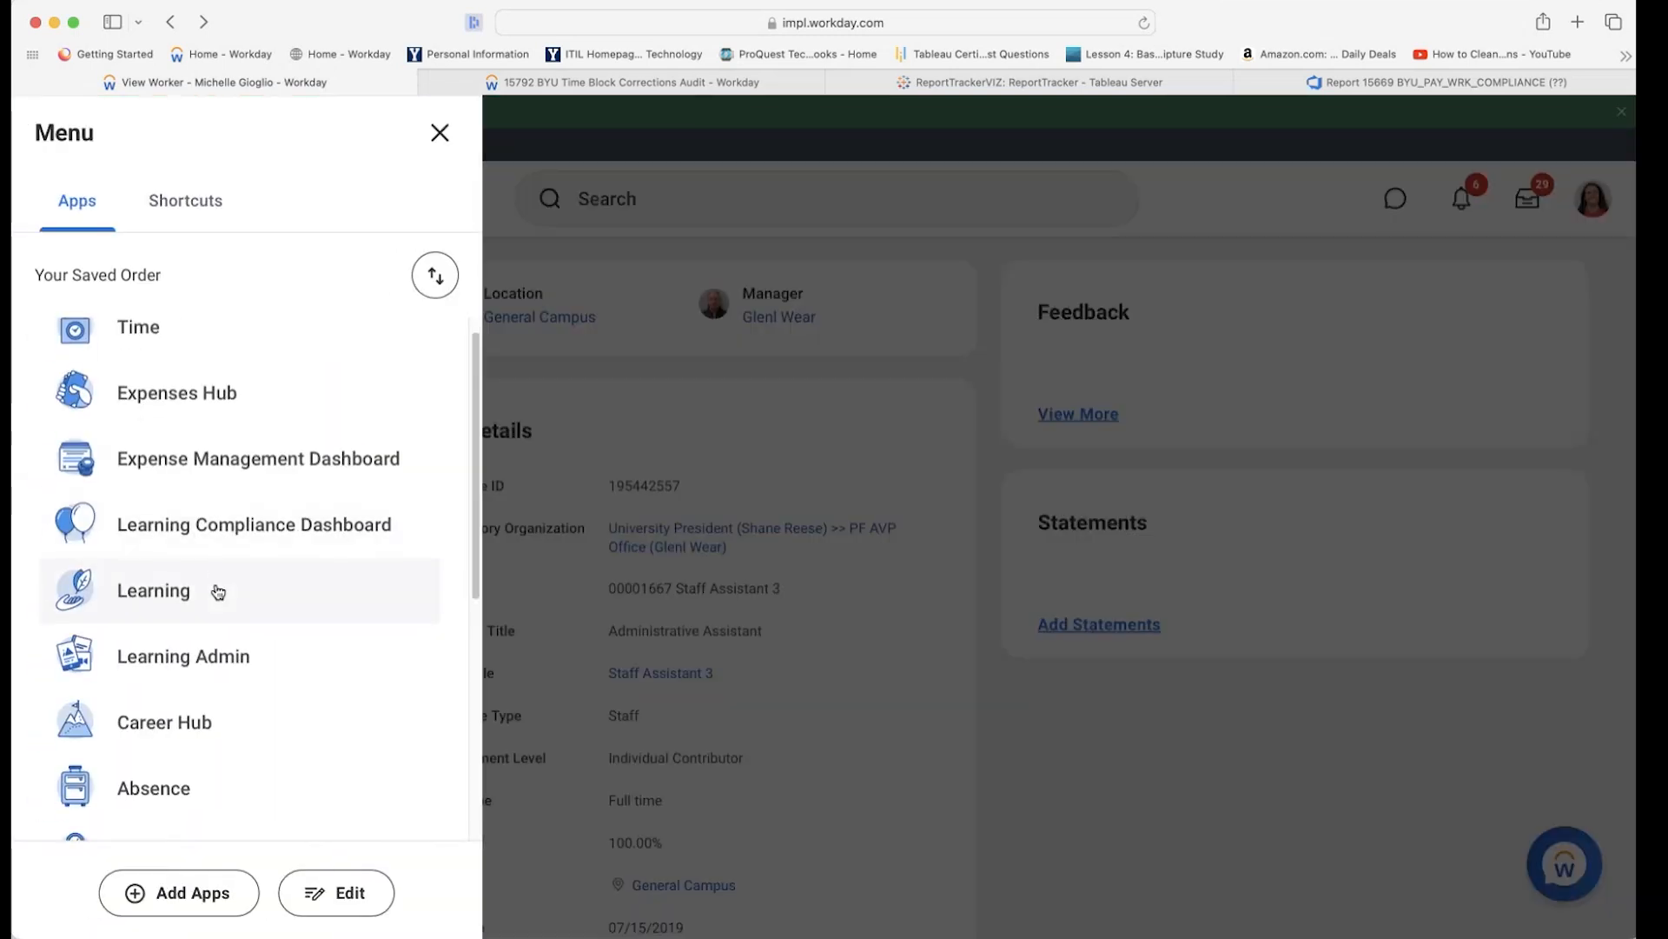
pyautogui.scroll(-3, 212, 608)
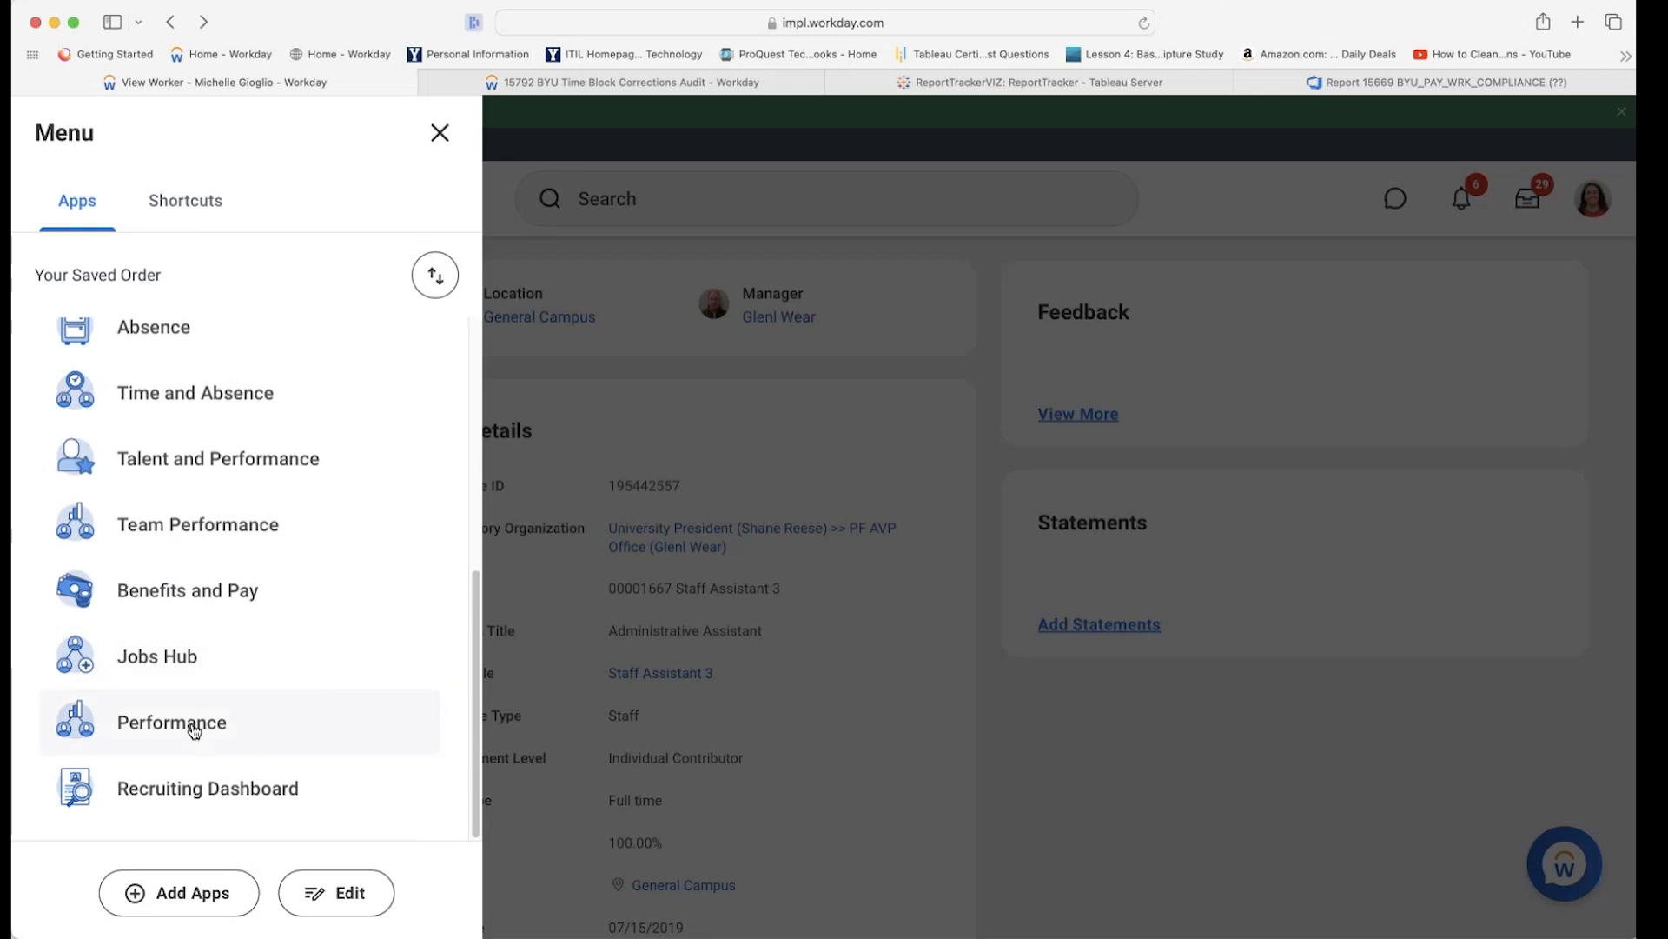
pyautogui.scroll(4, 198, 695)
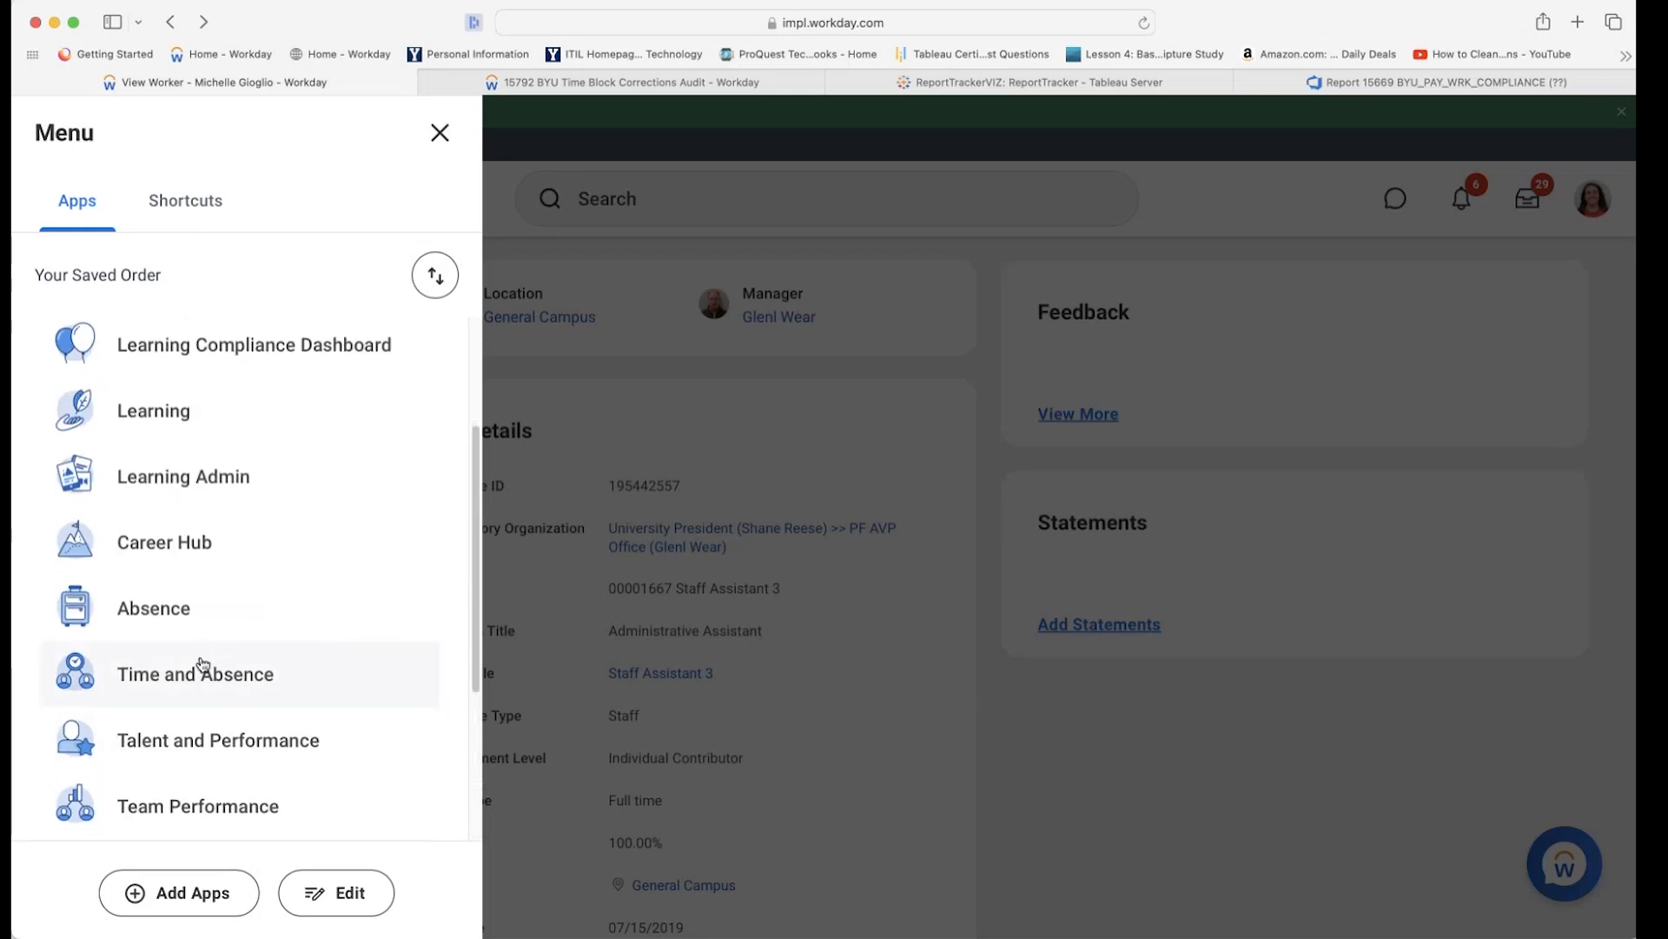
# Choose Time and Absence in the Apps list to reach the Time and Scheduling Hub.
pyautogui.click(201, 667)
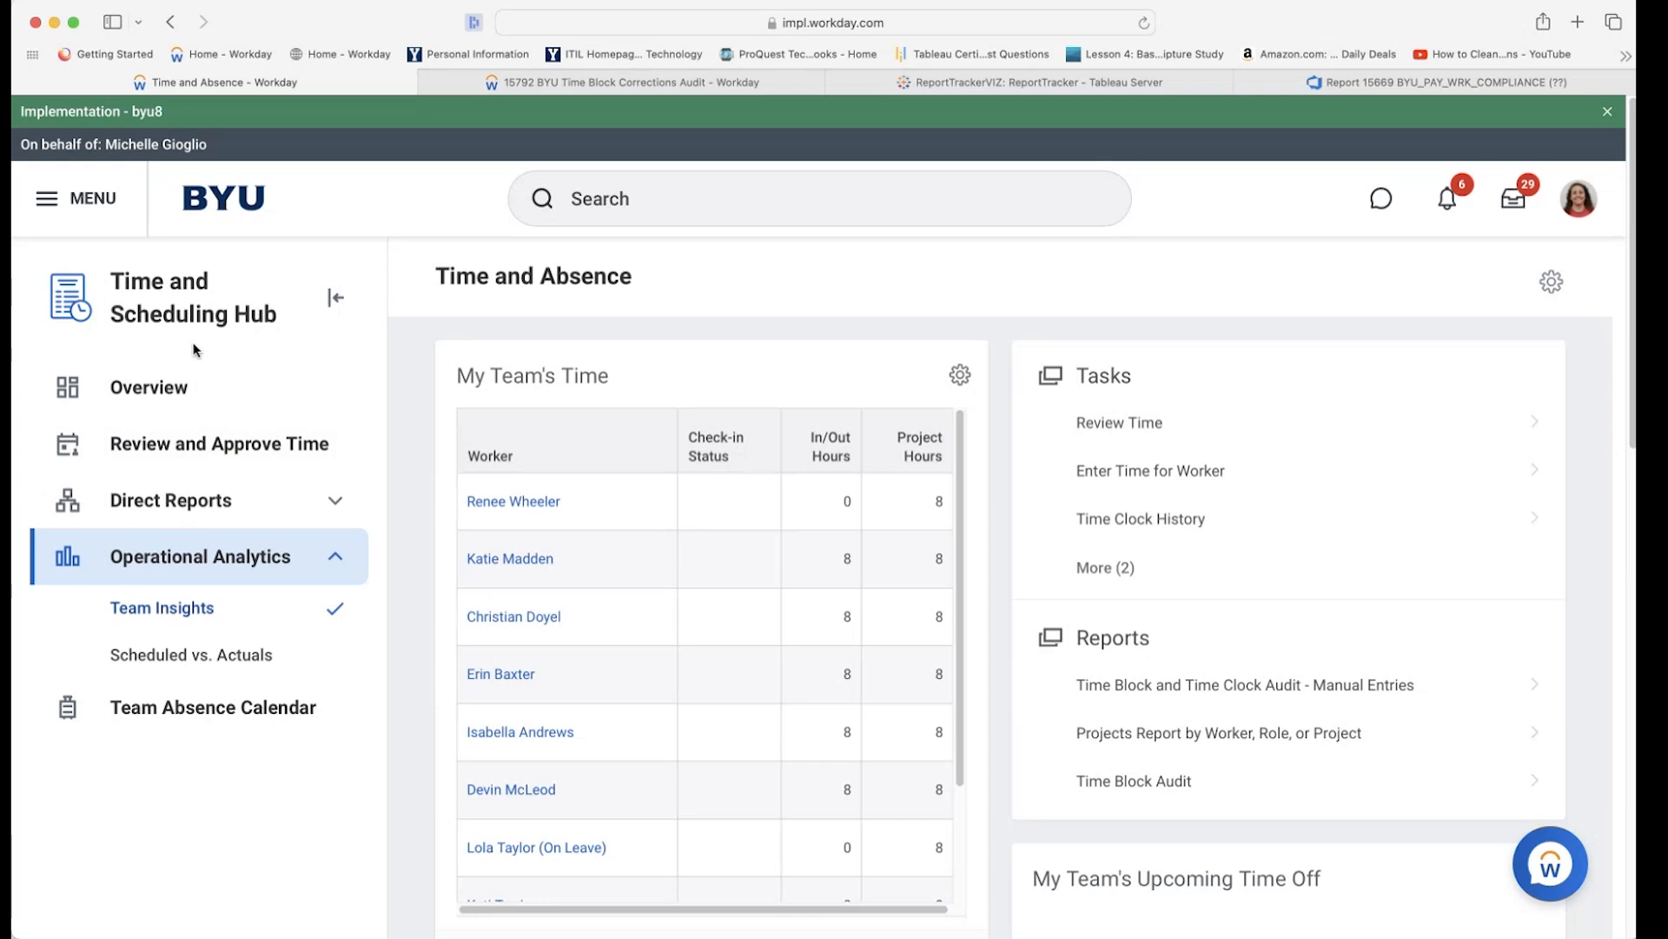
# Reopen the MENU Apps panel over the Time and Absence page.
pyautogui.click(59, 202)
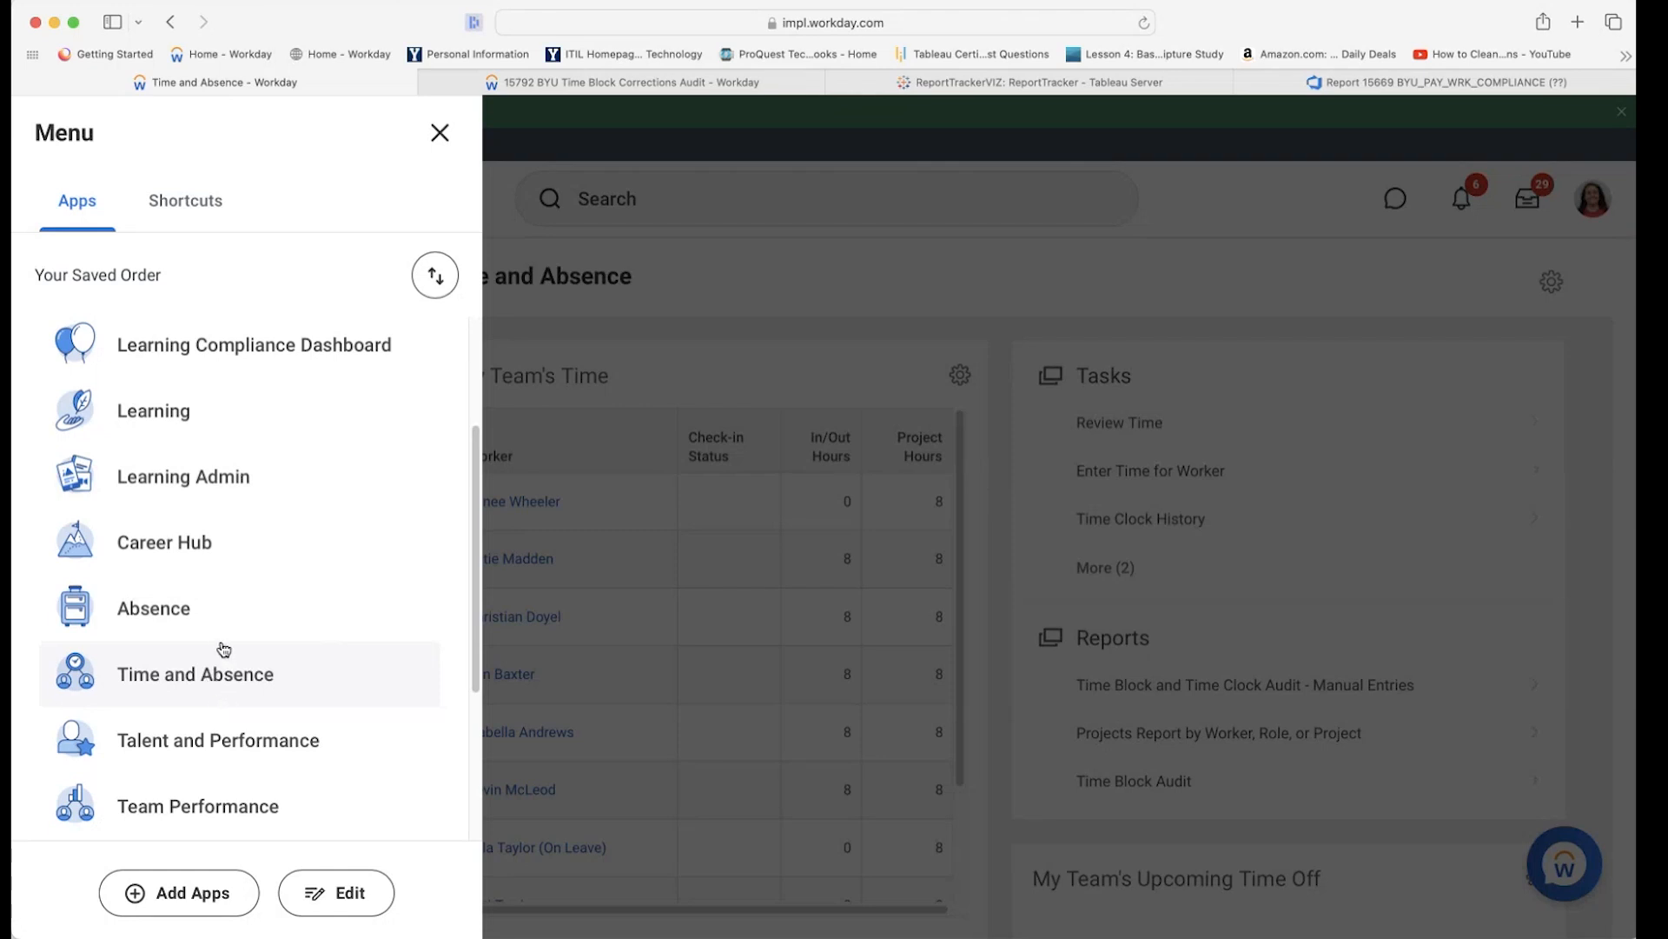
# Scroll the Apps list and pick Time and Absence to reload the Time and Scheduling Hub.
pyautogui.scroll(3, 225, 643)
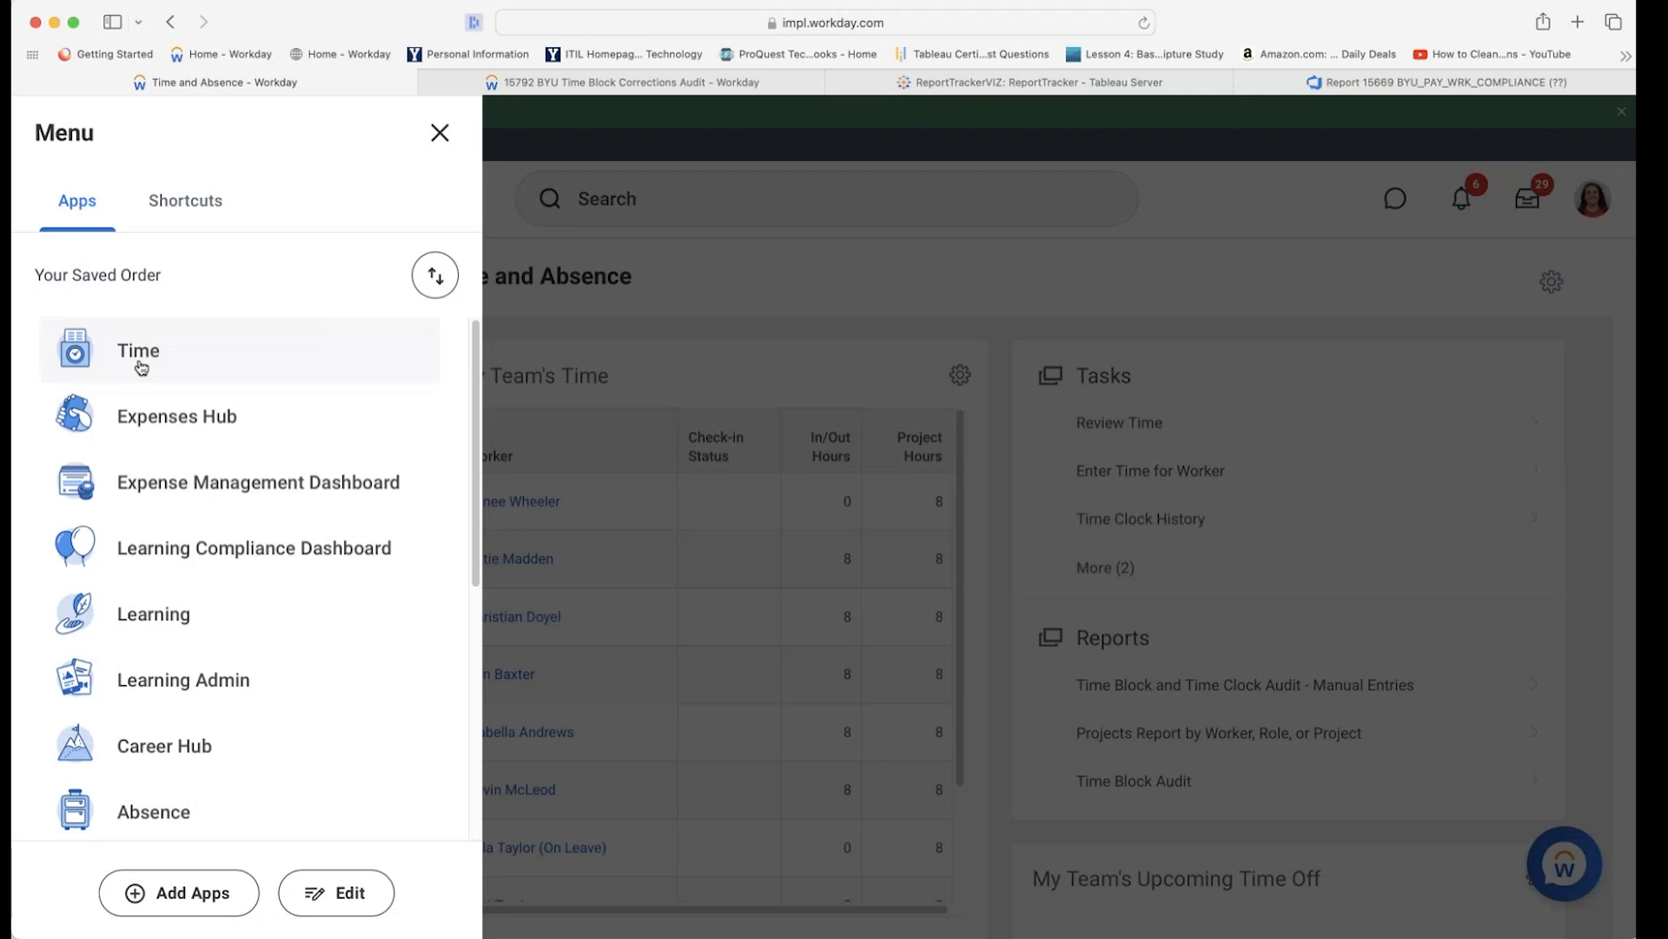
pyautogui.scroll(-5, 165, 706)
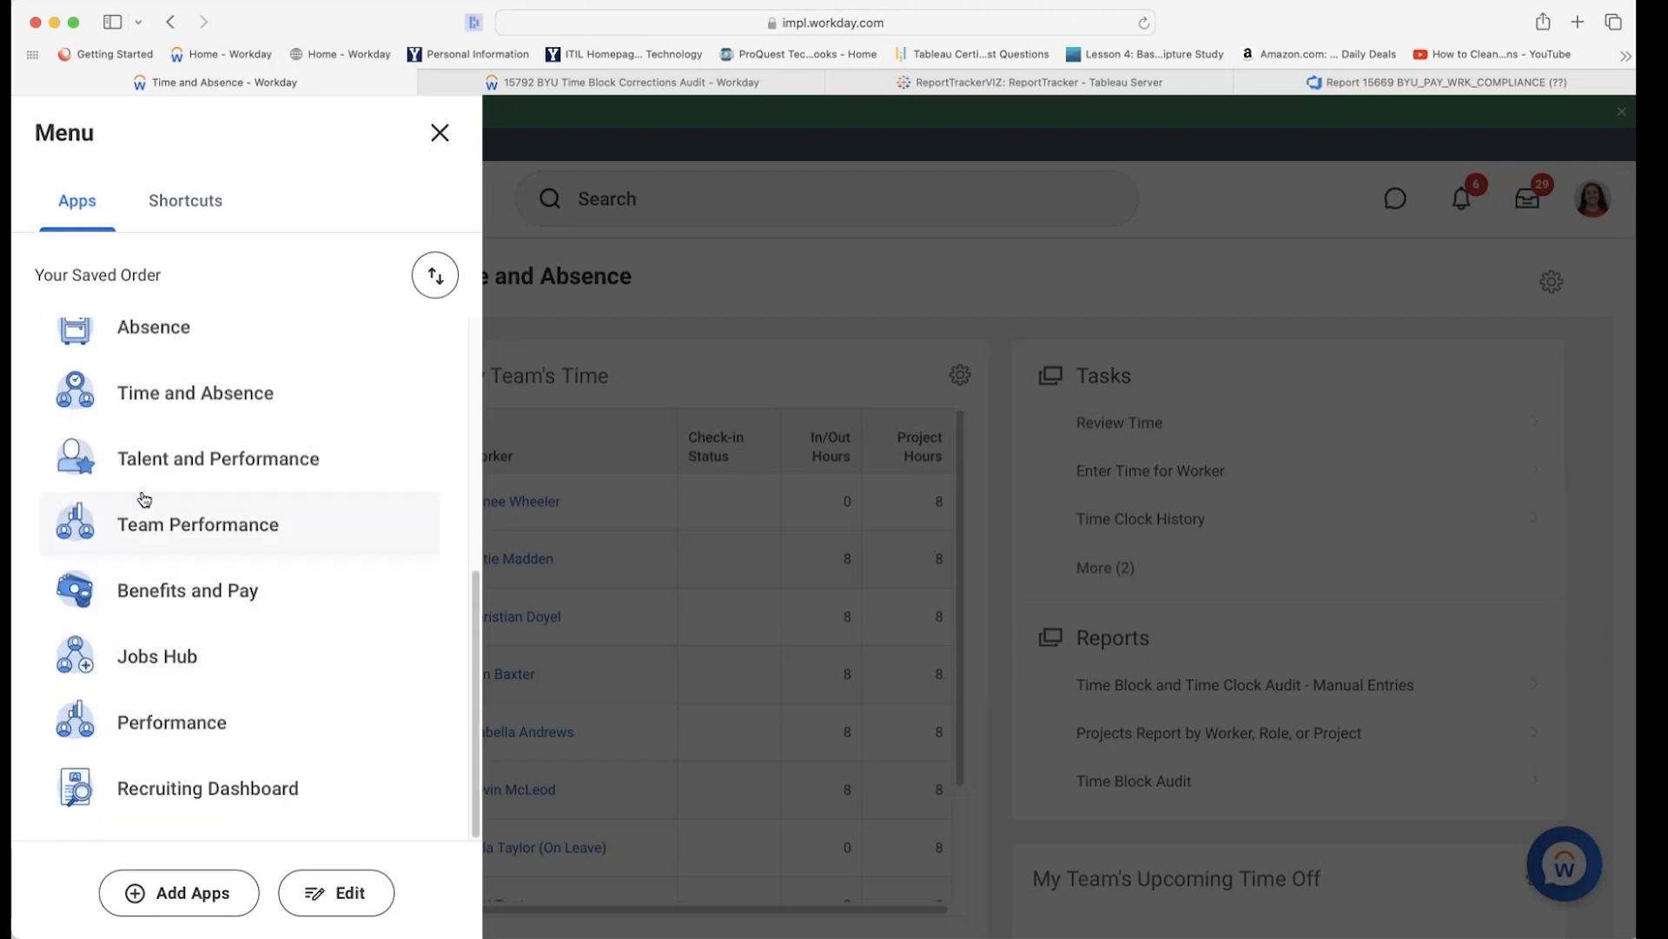
pyautogui.scroll(3, 144, 497)
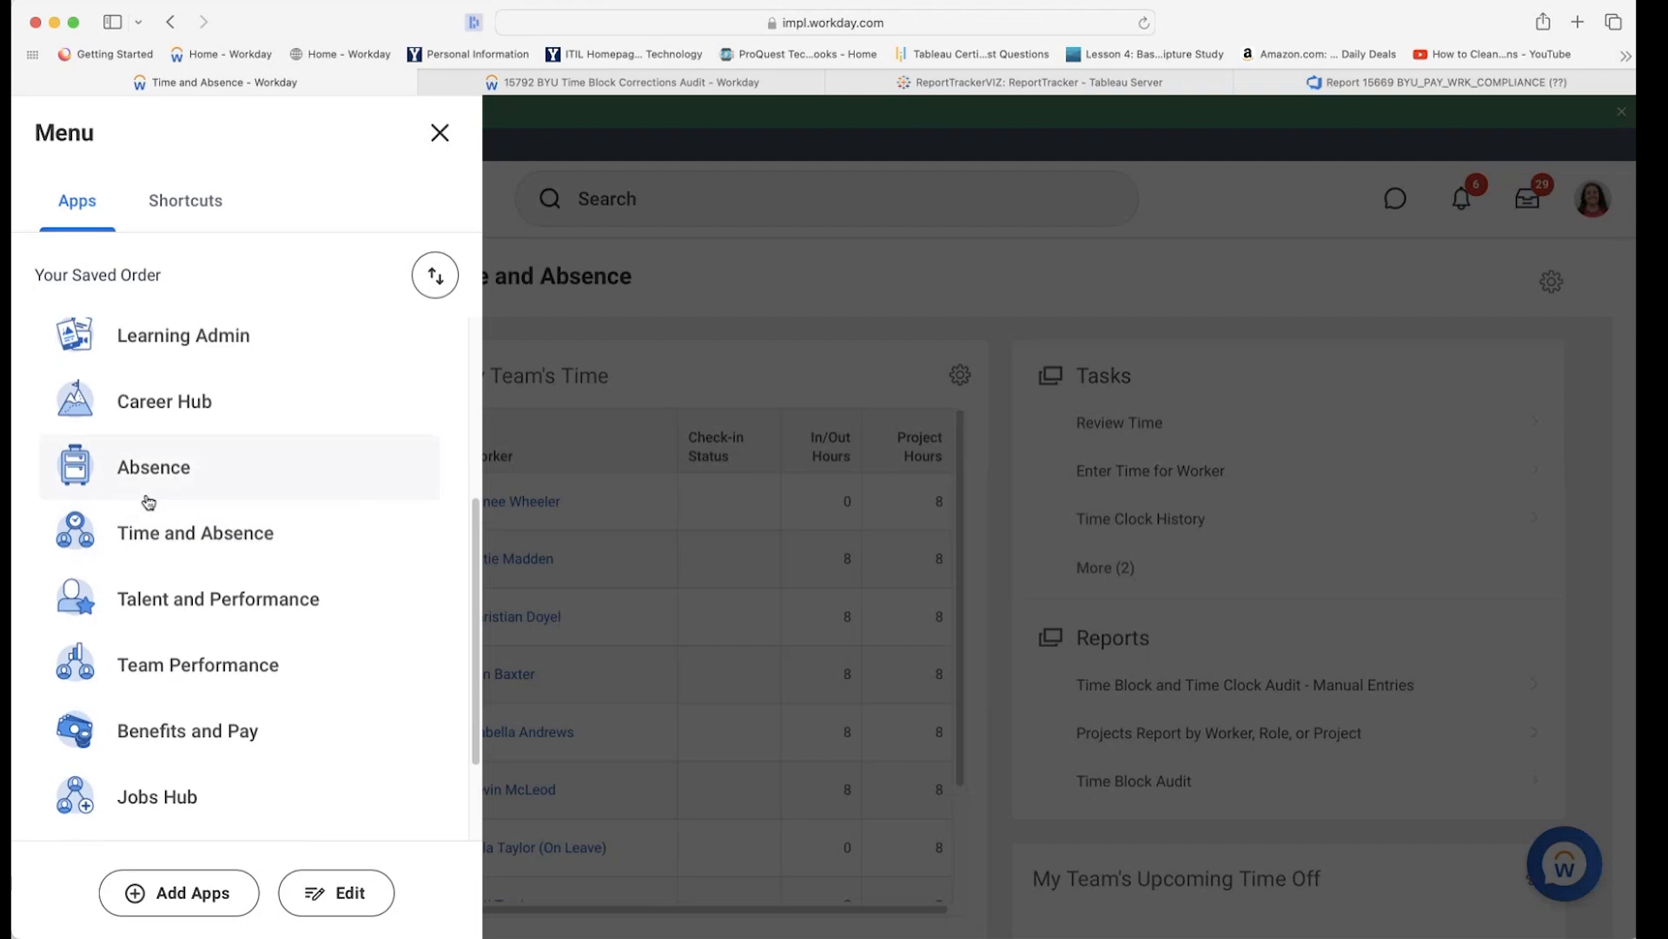
pyautogui.click(211, 545)
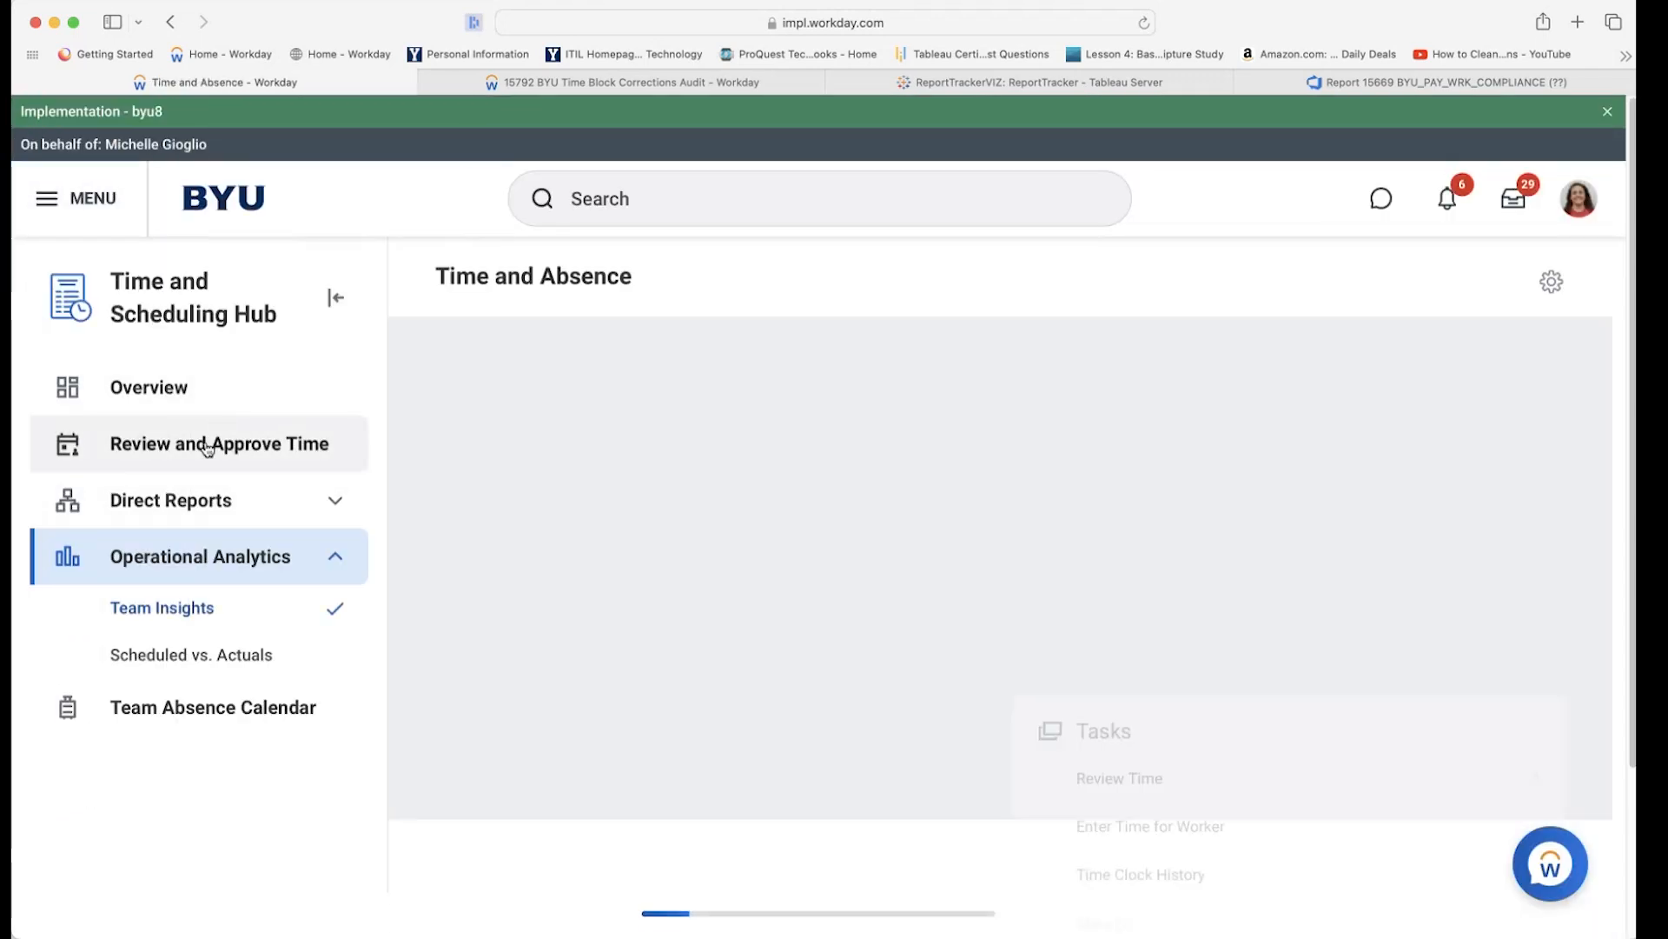
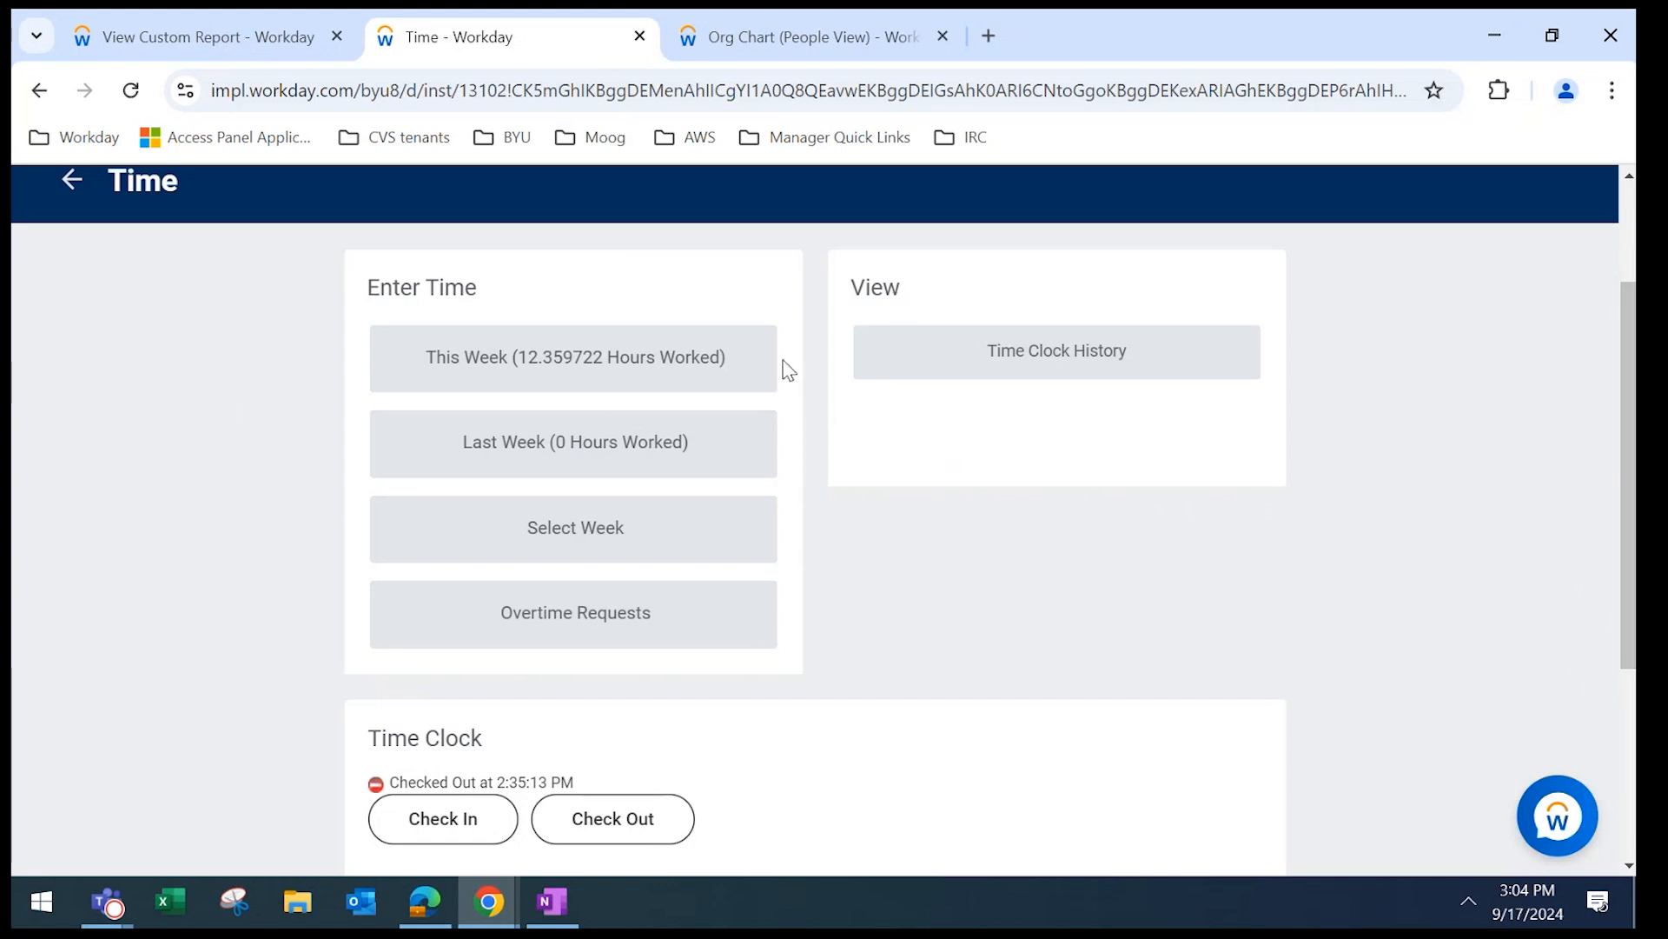
pyautogui.click(620, 383)
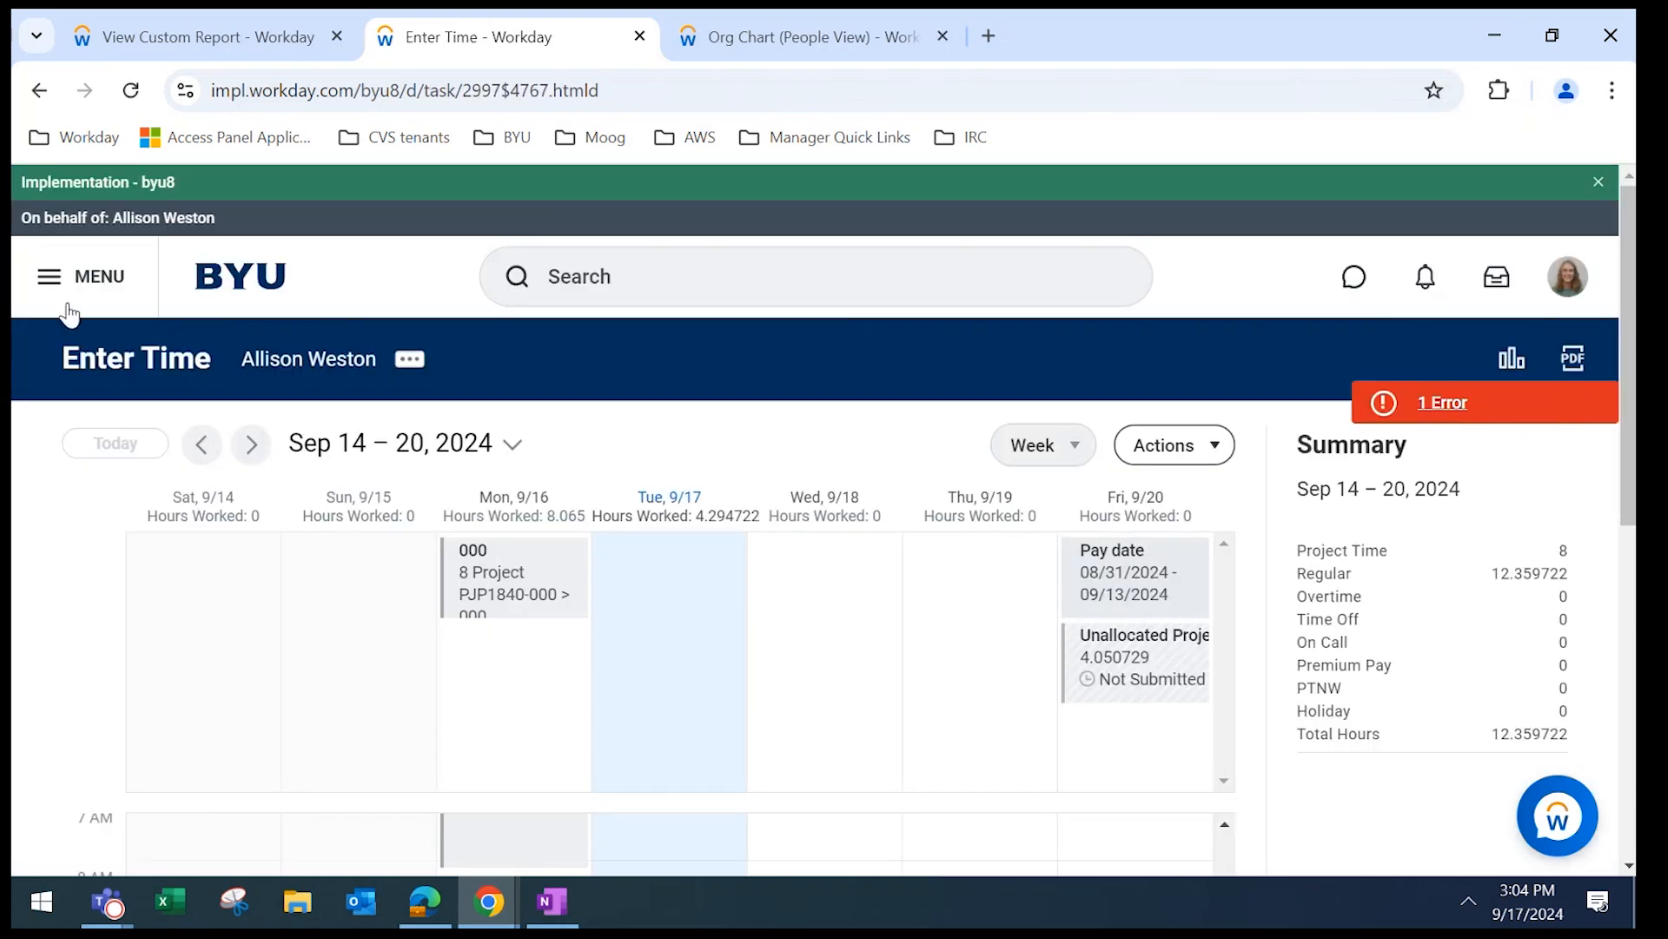
pyautogui.click(68, 306)
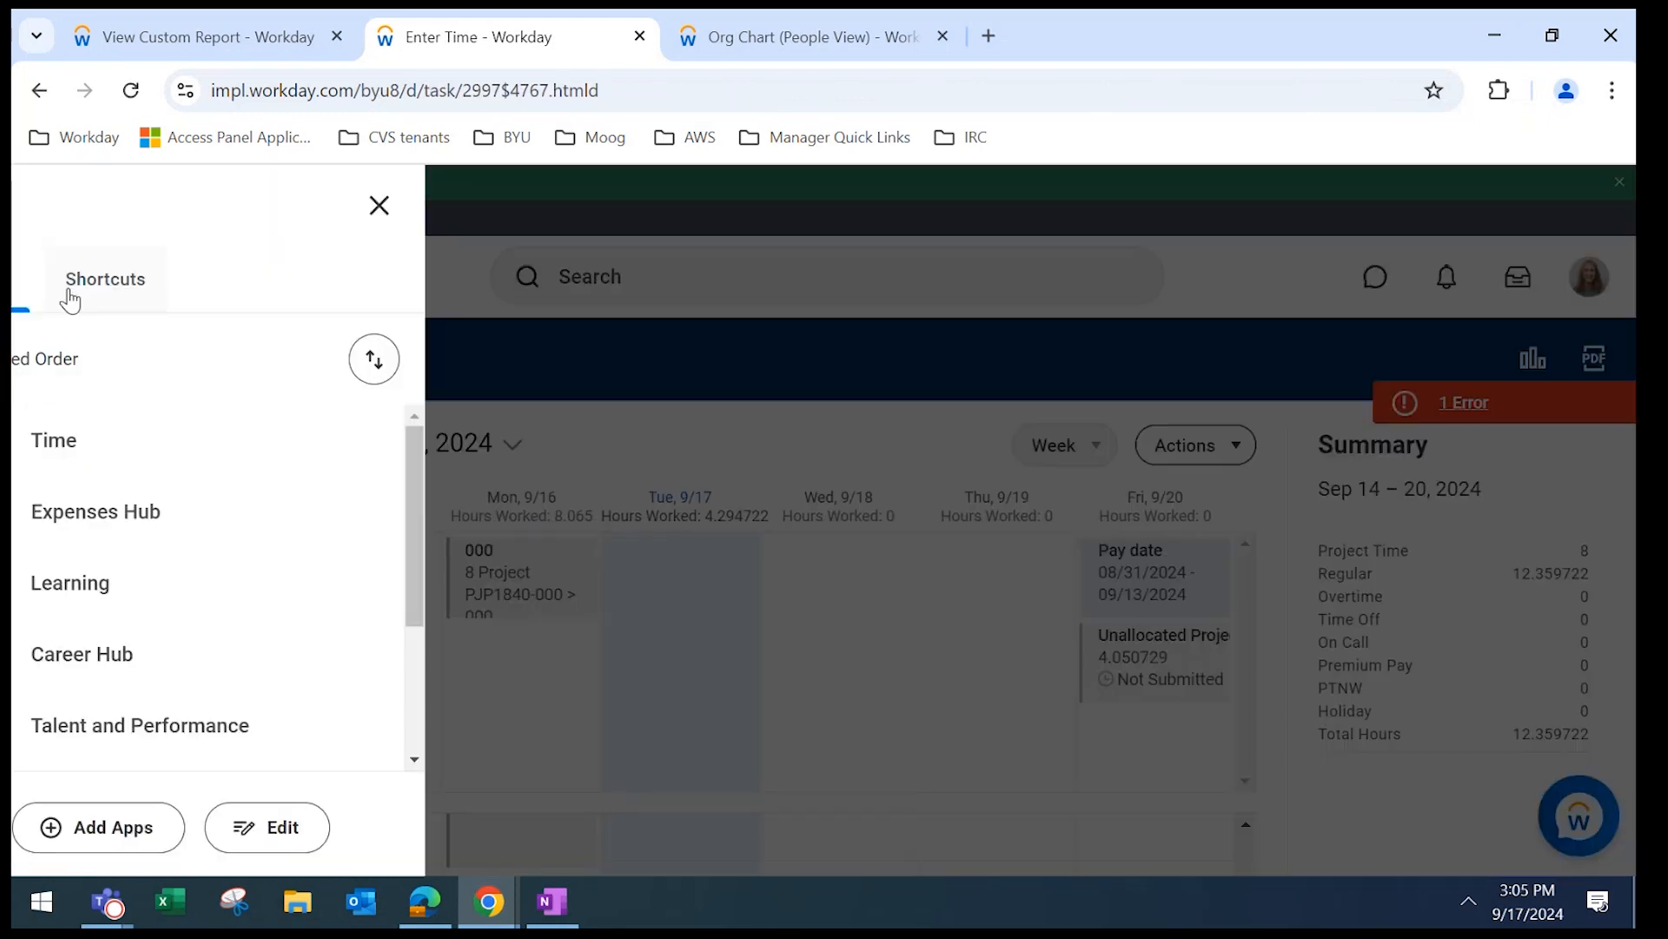
pyautogui.click(142, 432)
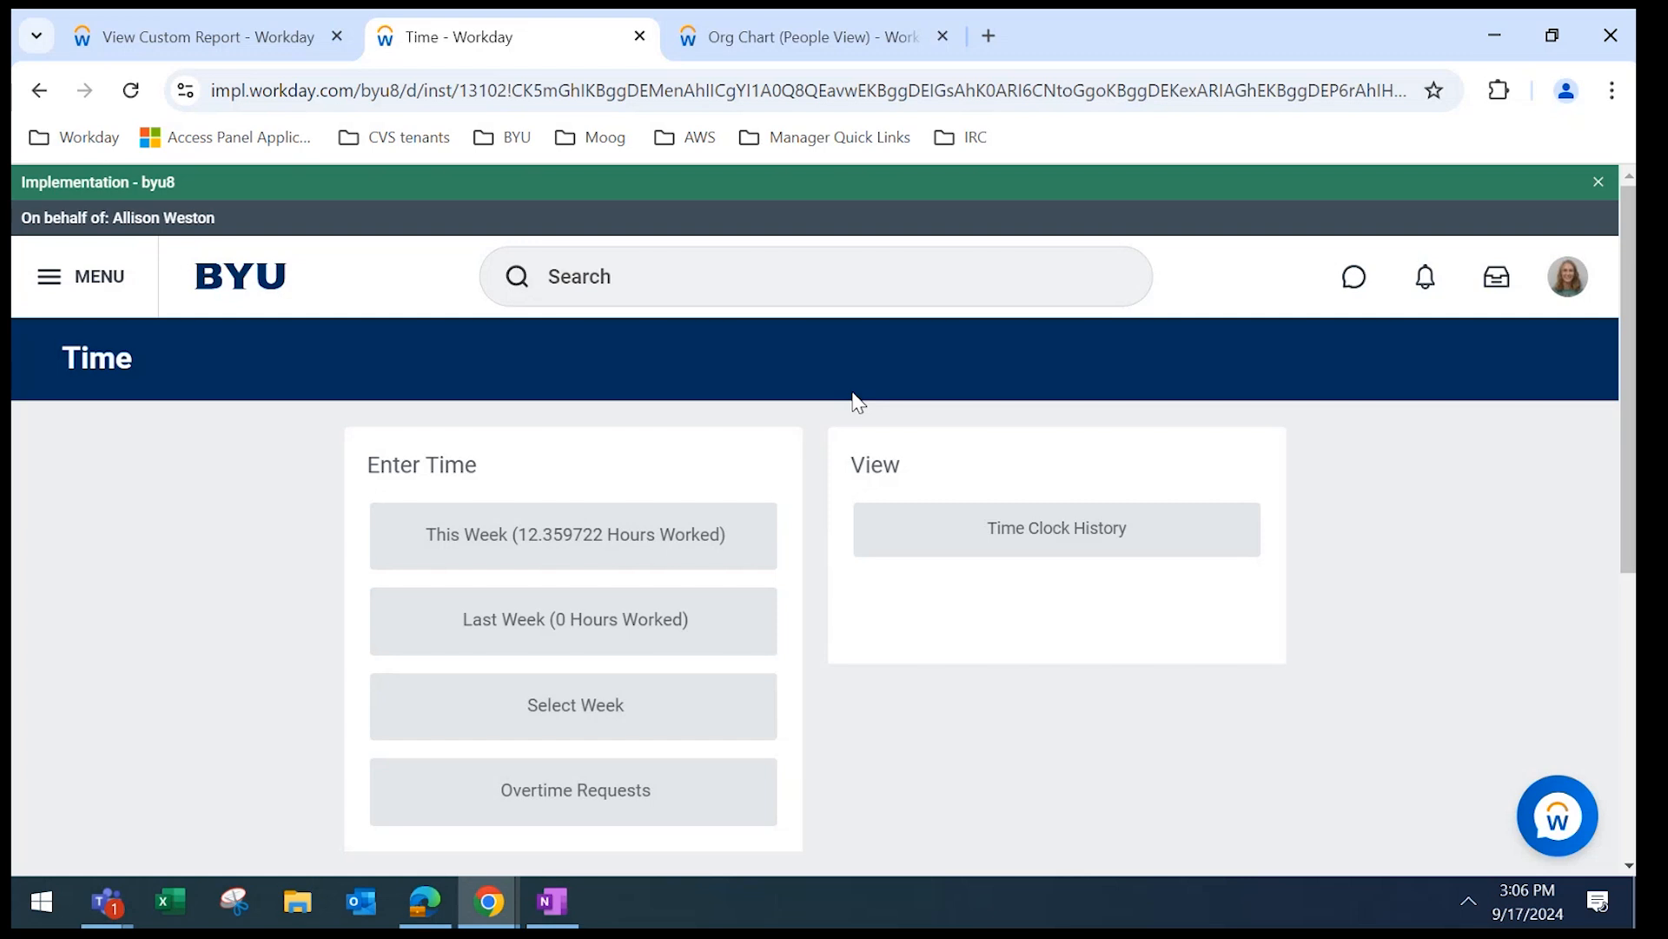
# Open the employee's Overtime Requests and start a new overtime request.
pyautogui.click(566, 787)
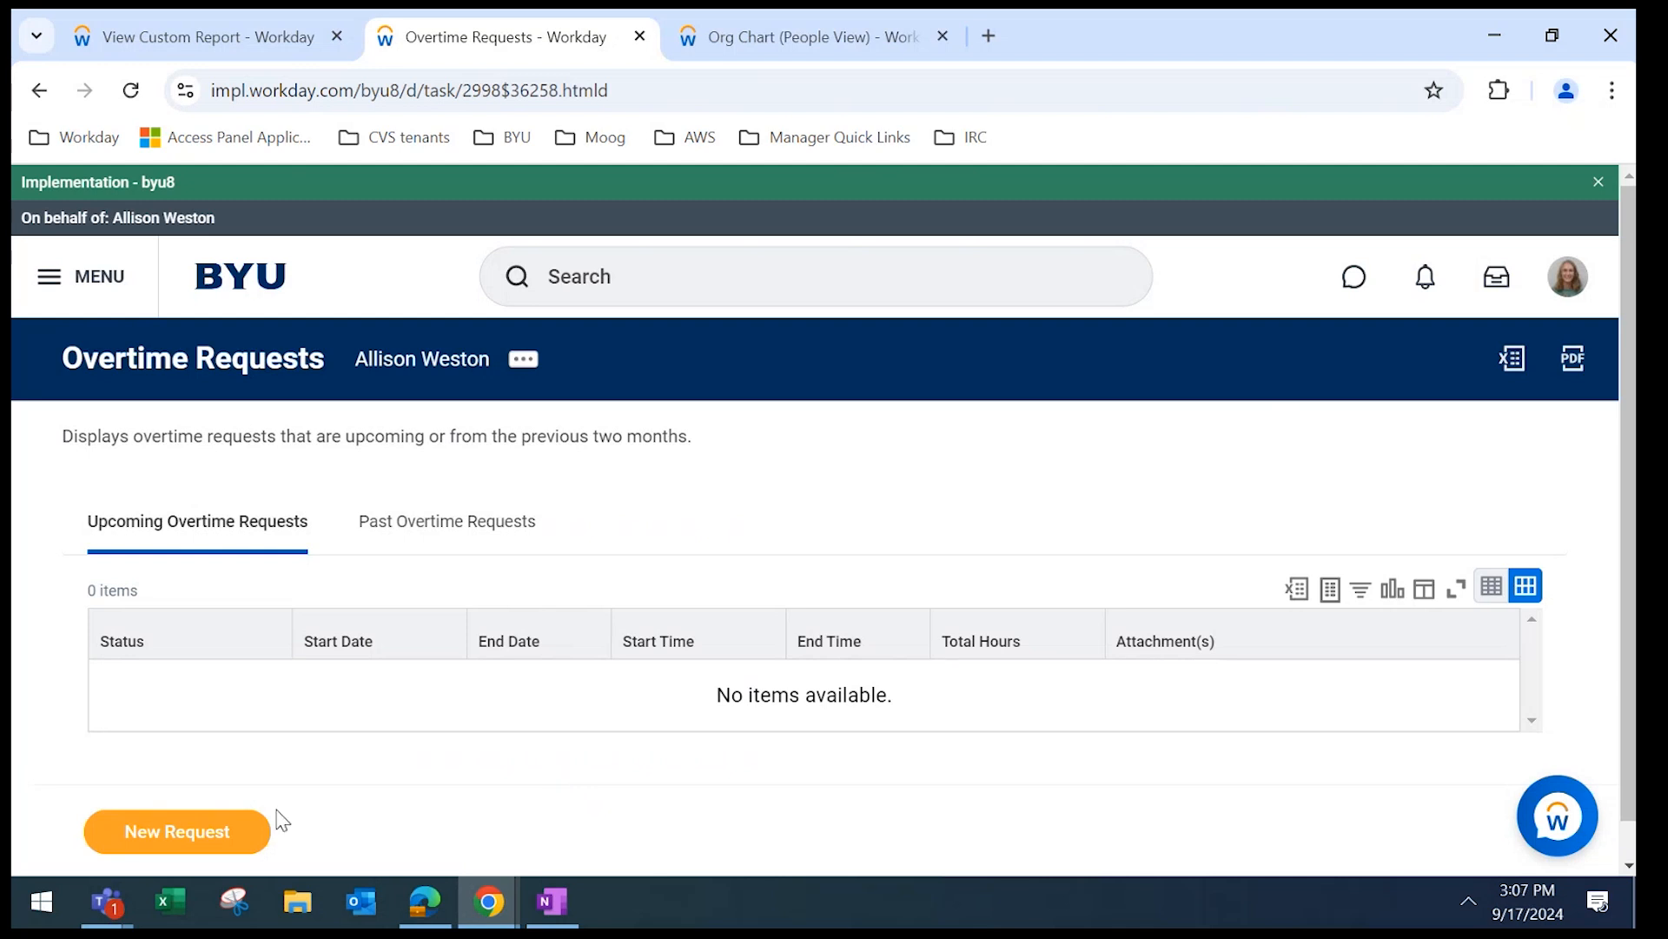
pyautogui.click(176, 848)
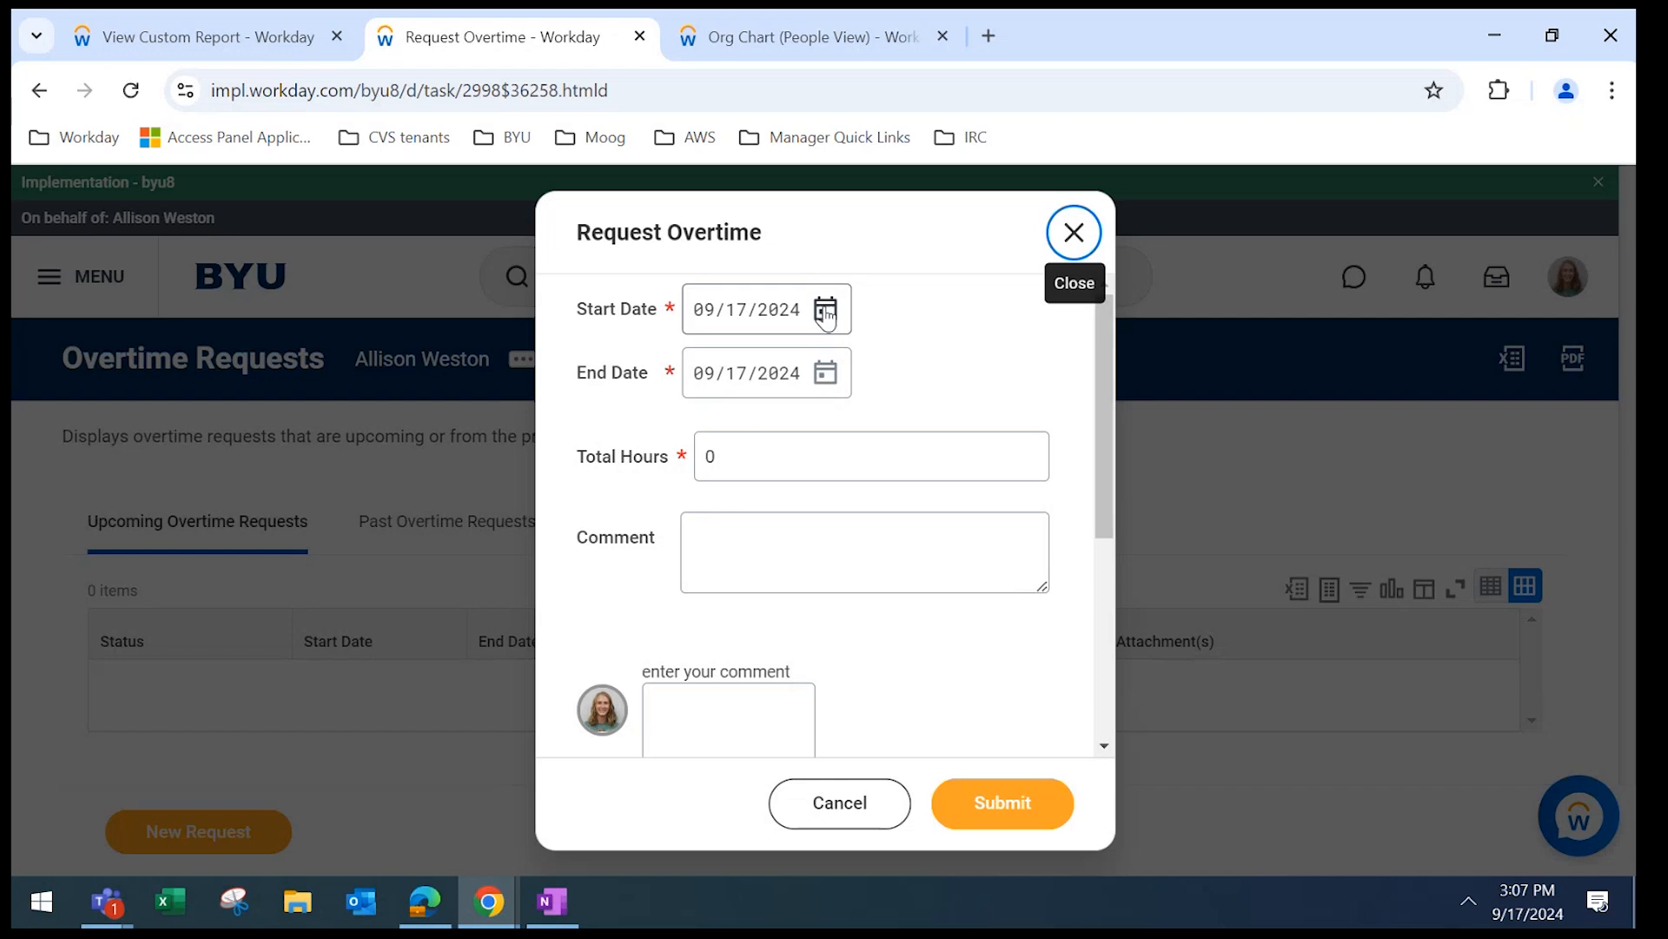
# Set the overtime start and end dates to 09/20/2024 with 3 total hours.
pyautogui.click(824, 306)
pyautogui.click(1213, 502)
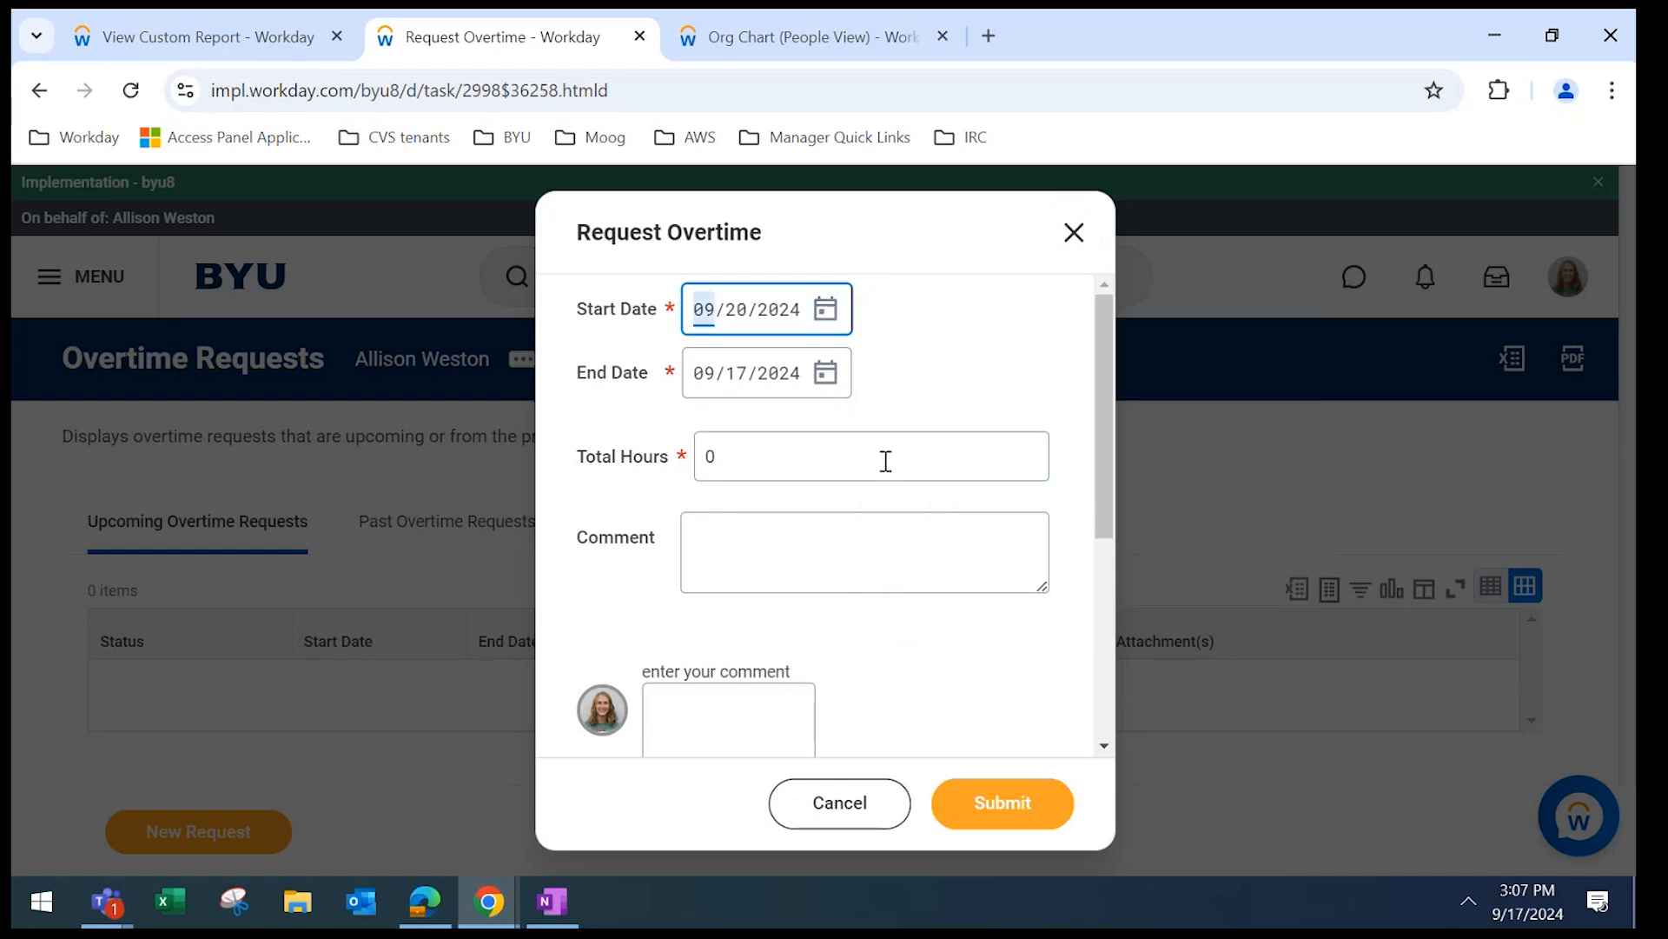
pyautogui.click(824, 375)
pyautogui.click(1228, 556)
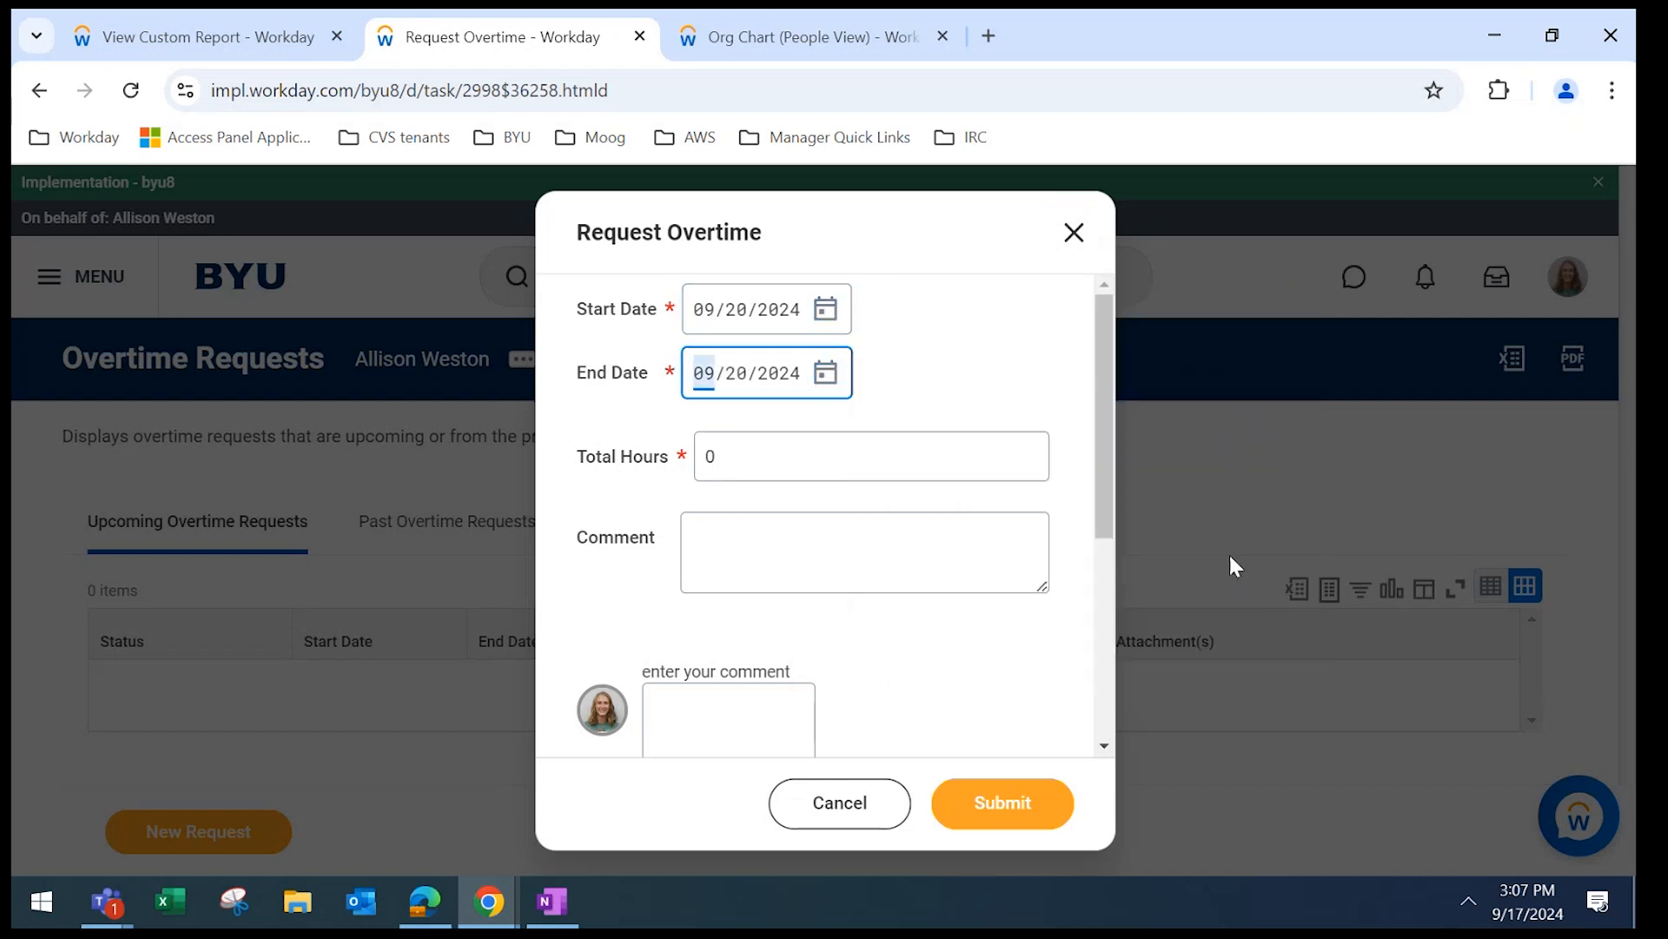
pyautogui.press('Tab')
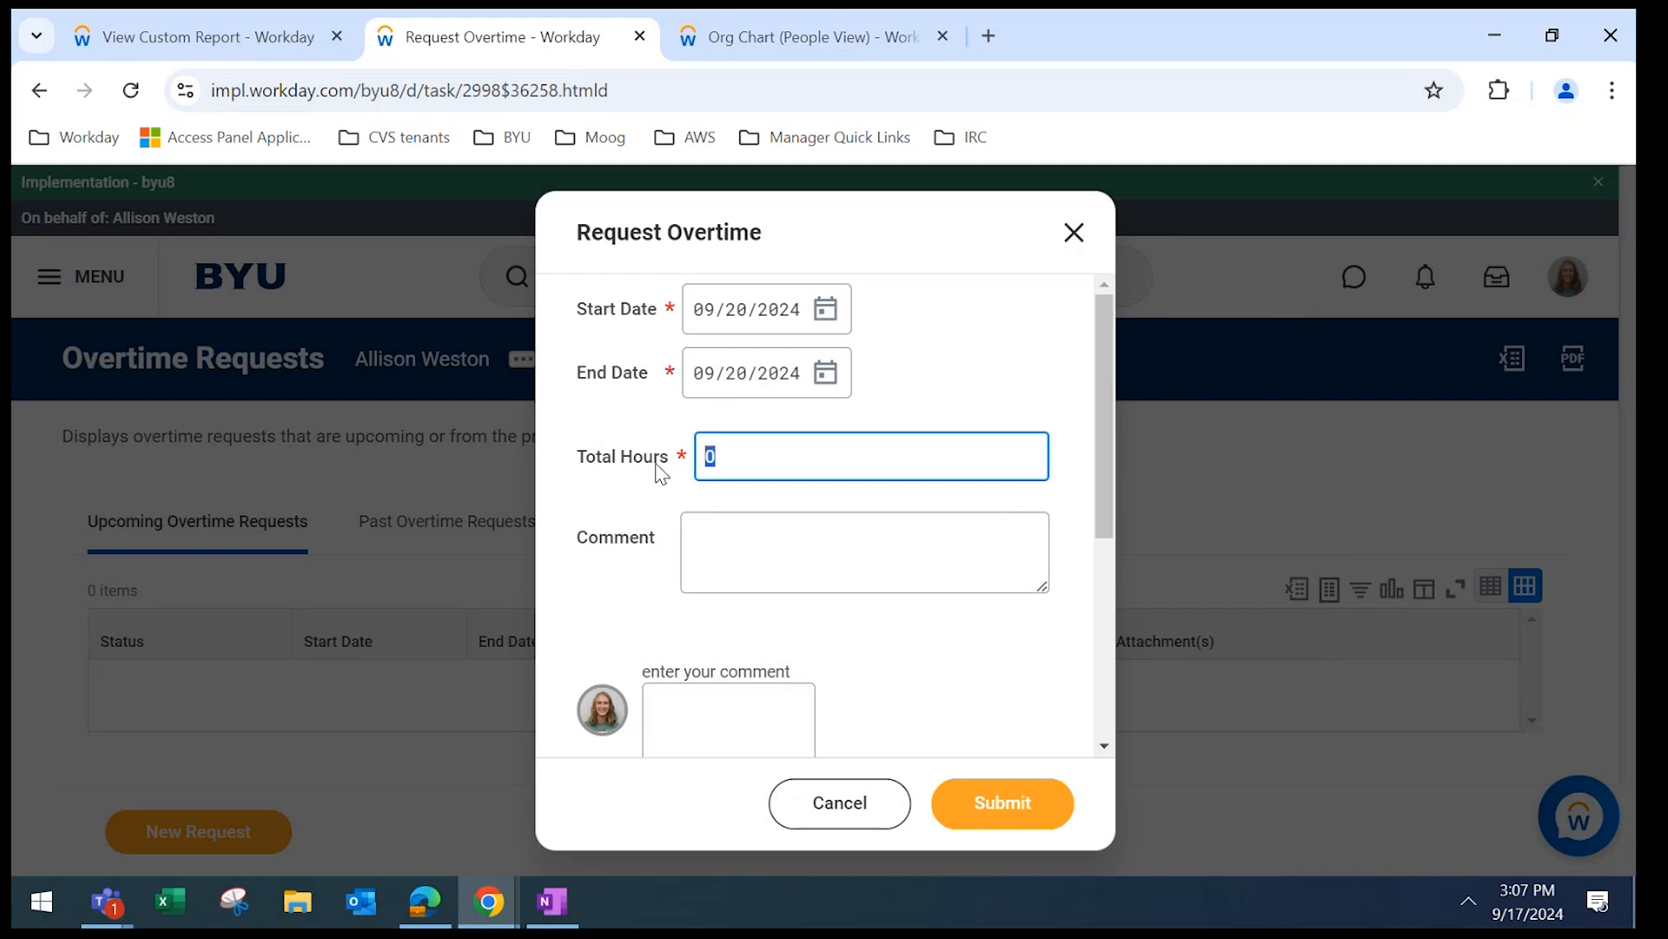
pyautogui.write('3')
pyautogui.moveTo(1100, 426); pyautogui.dragTo(1100, 500)
# Add the comment 'comment' to the request and submit it.
pyautogui.click(698, 560)
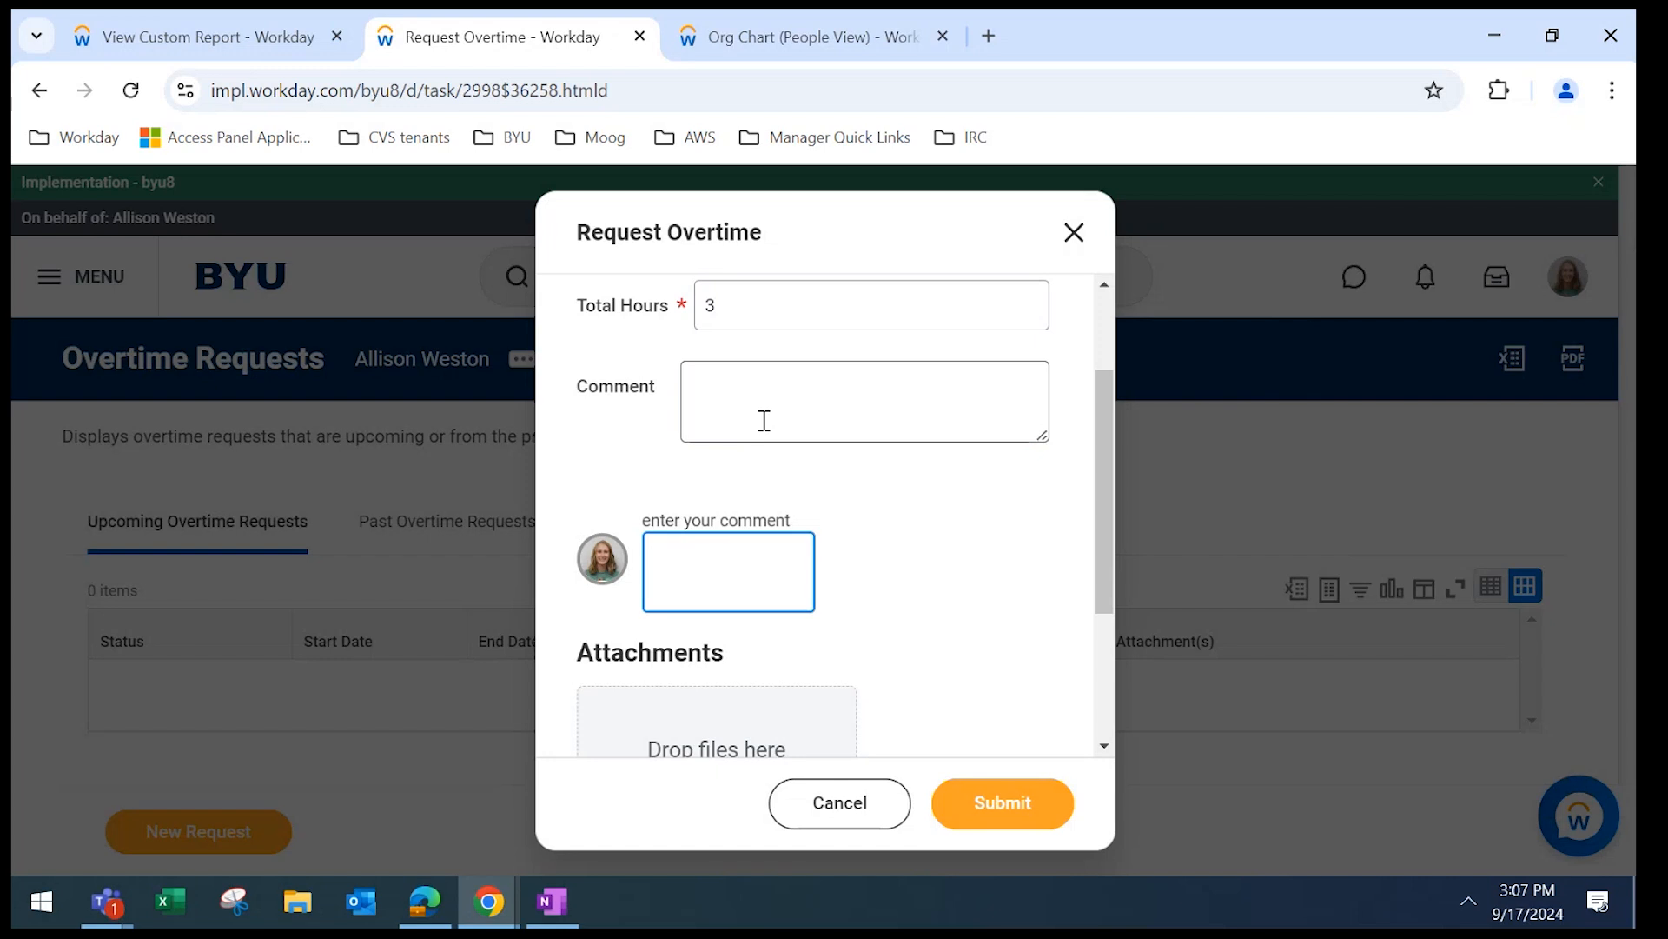
pyautogui.click(764, 421)
pyautogui.click(691, 565)
pyautogui.write('comment')
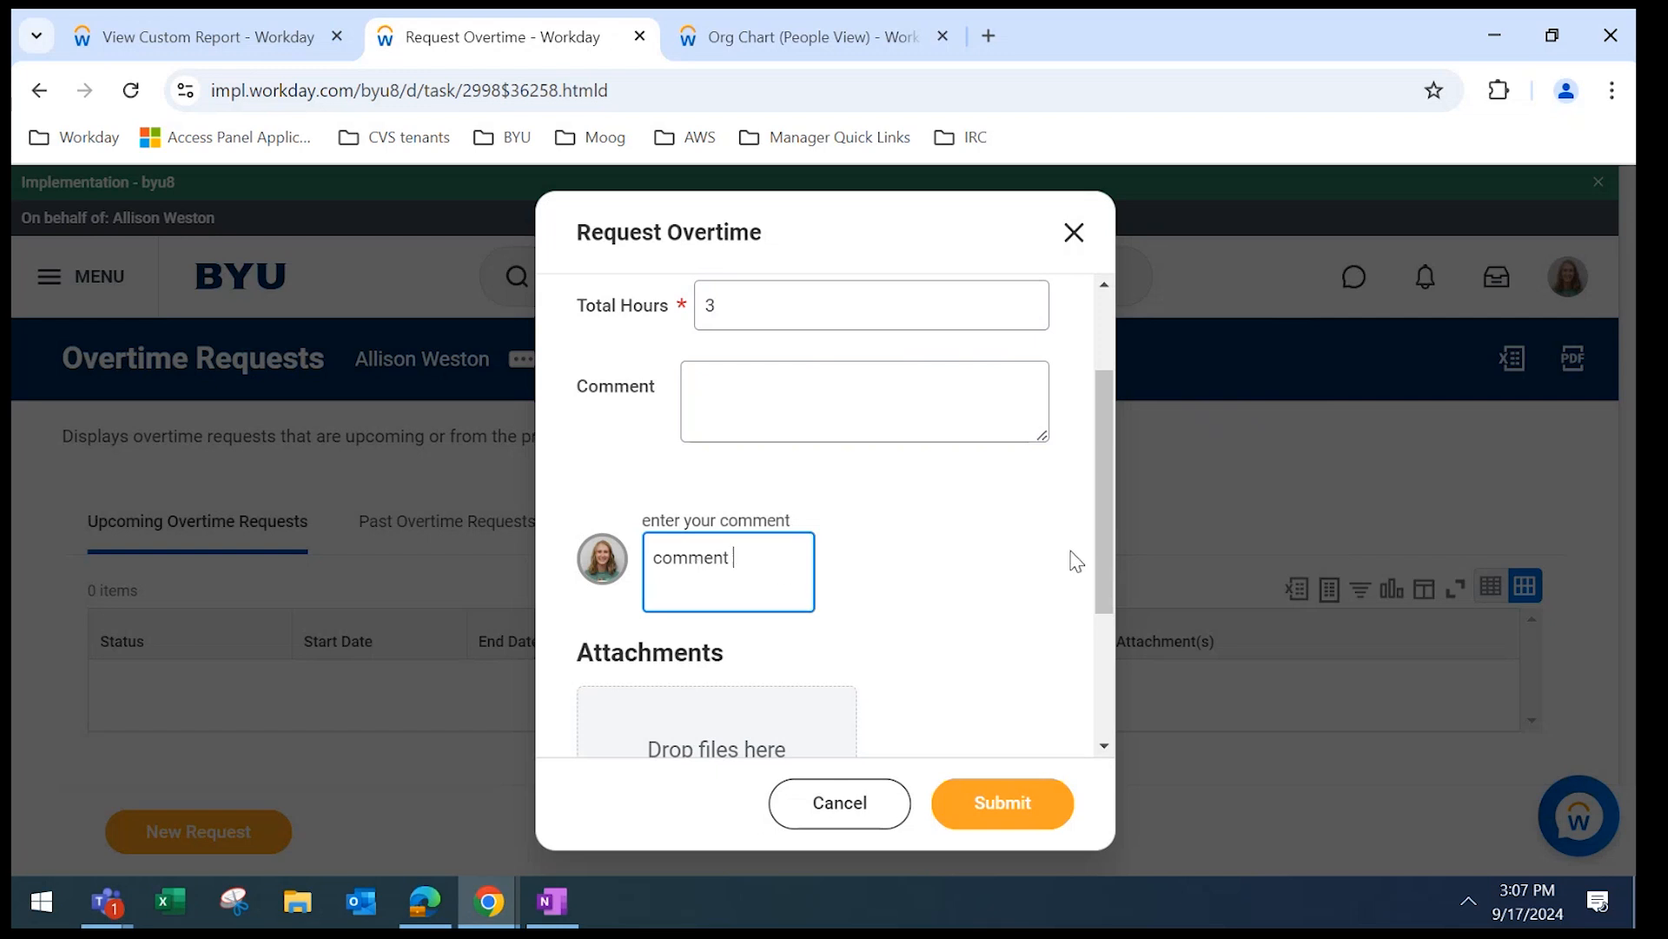
pyautogui.moveTo(1099, 538); pyautogui.dragTo(1112, 677)
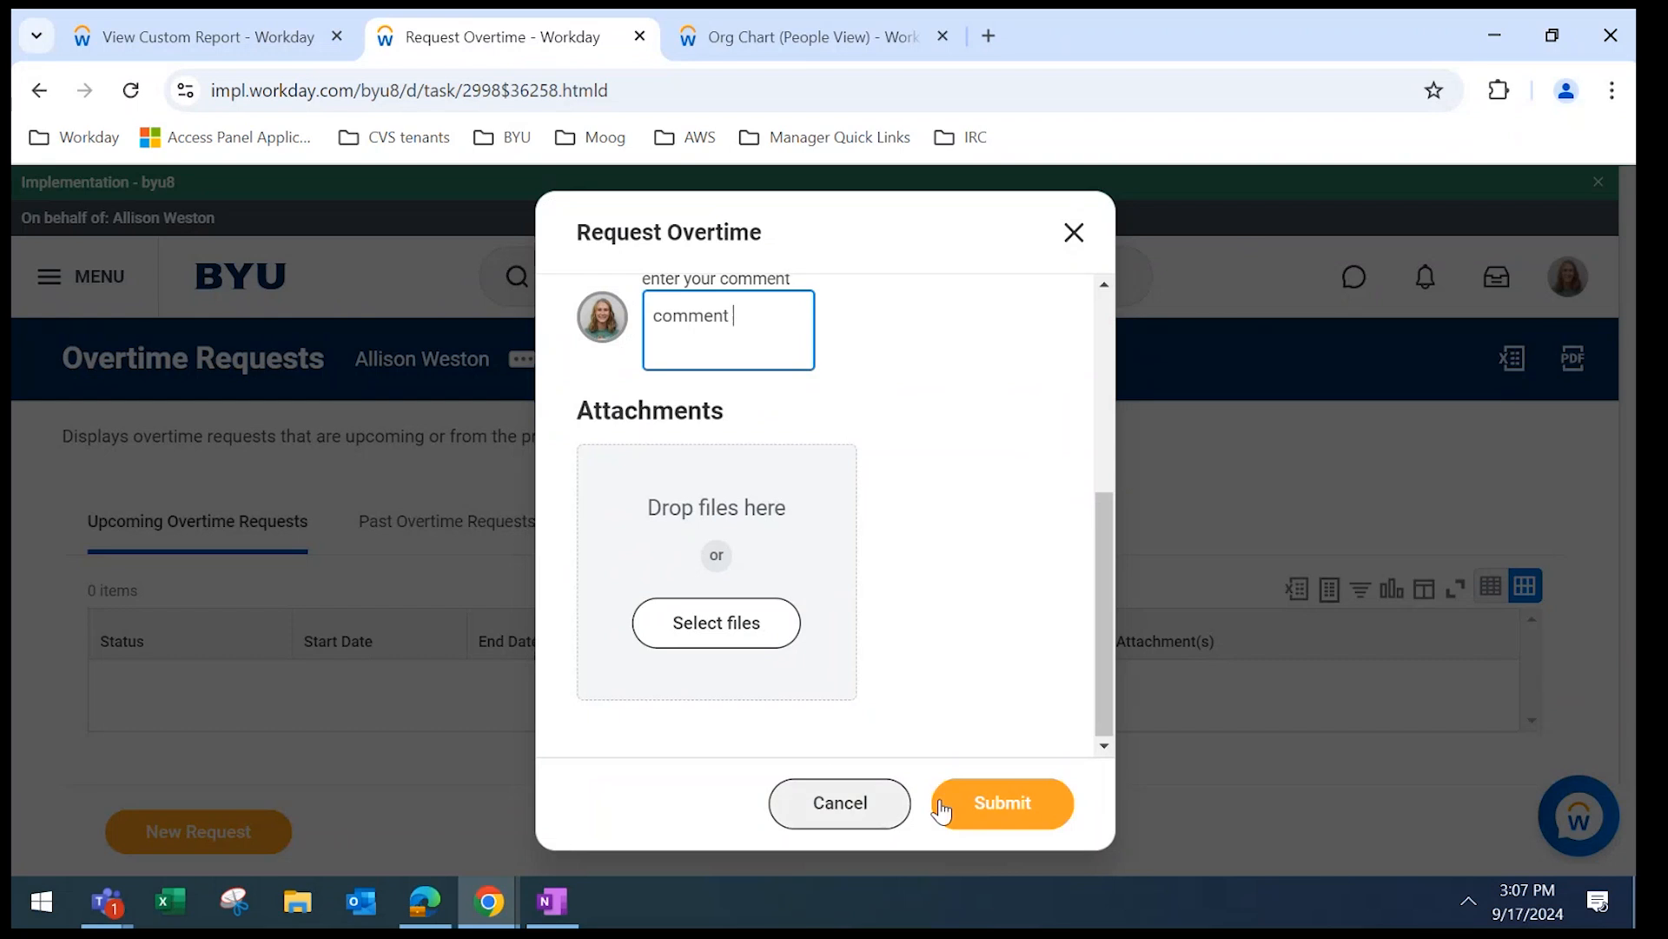
pyautogui.click(1017, 815)
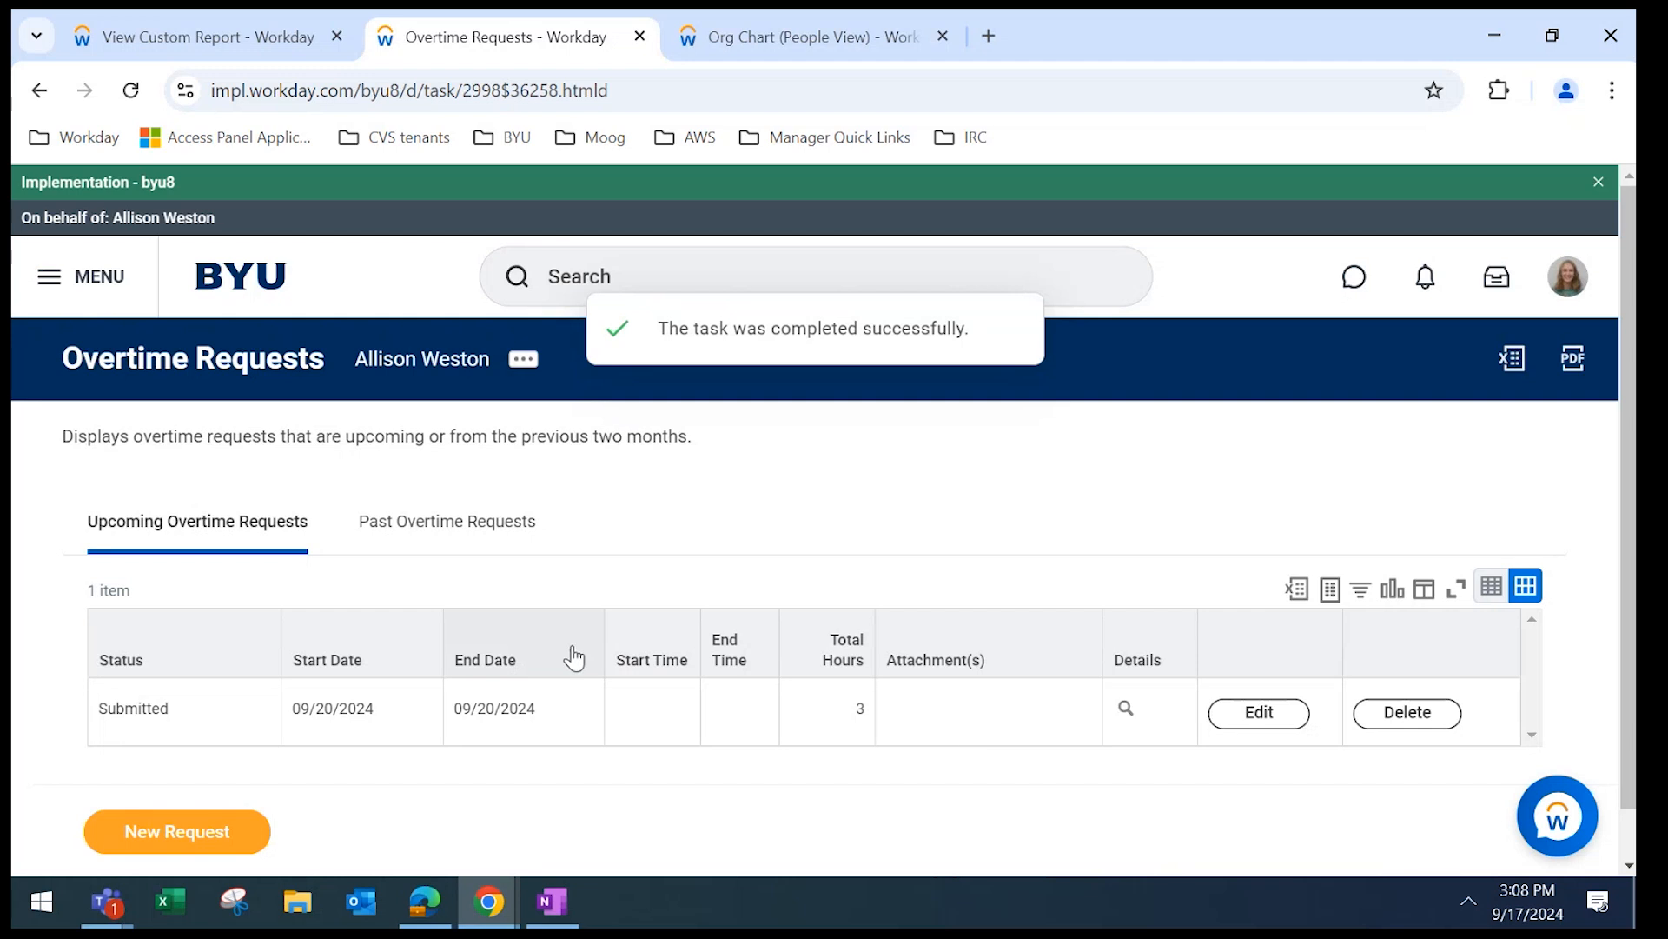
pyautogui.click(429, 546)
pyautogui.click(210, 518)
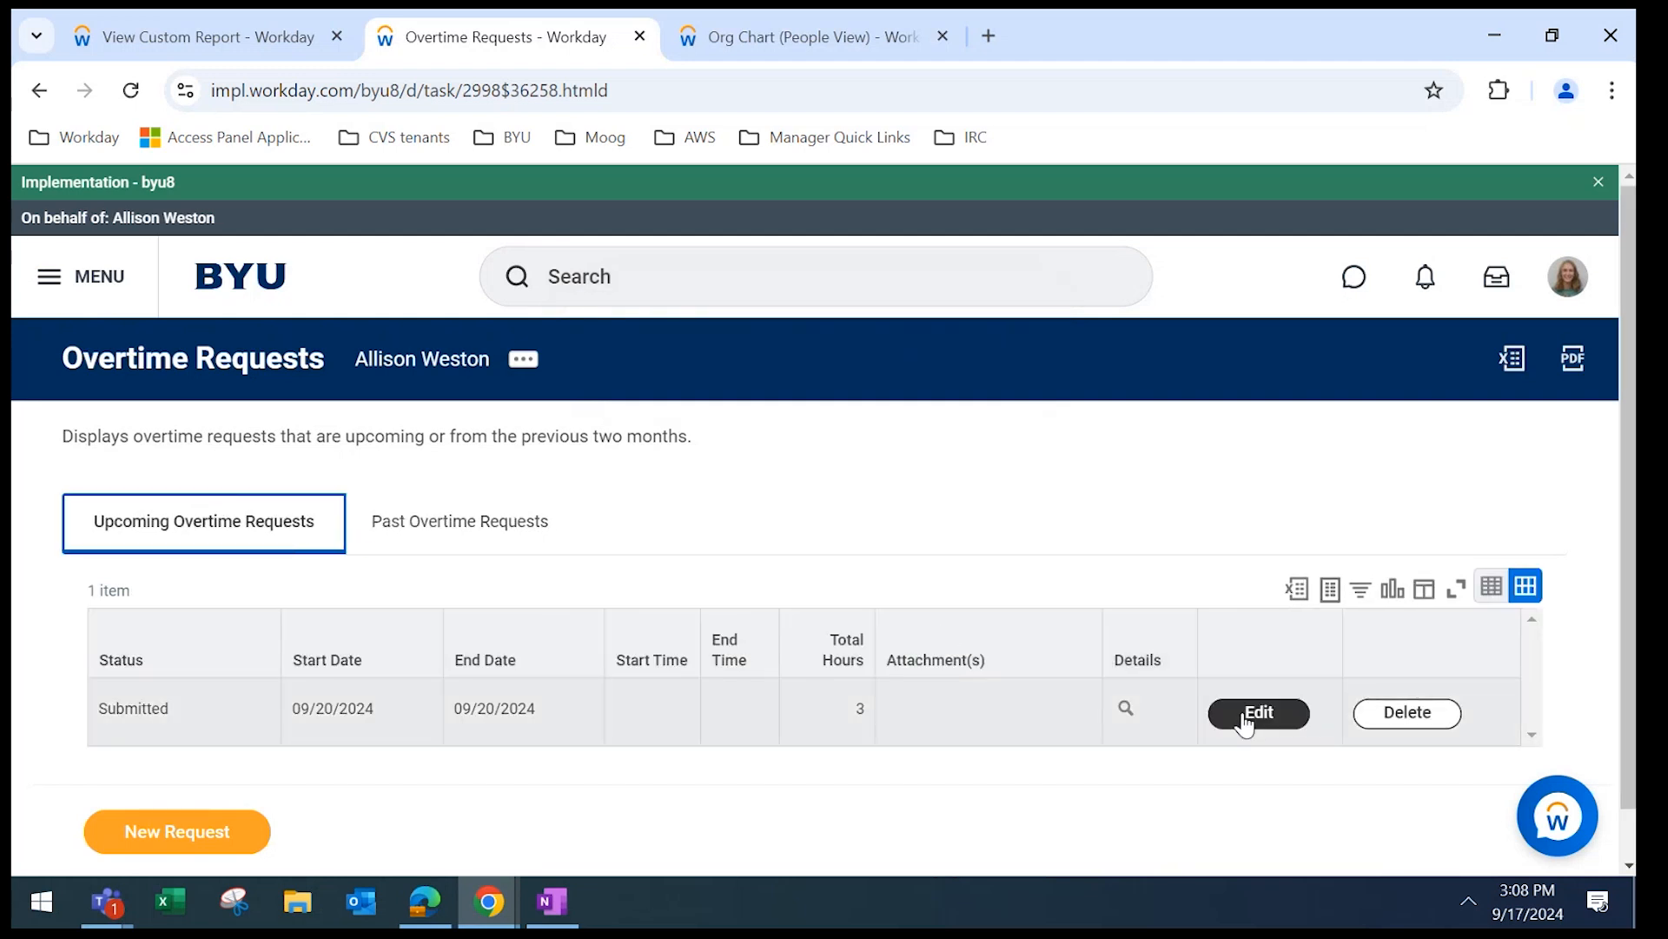
pyautogui.click(1145, 713)
pyautogui.click(1142, 712)
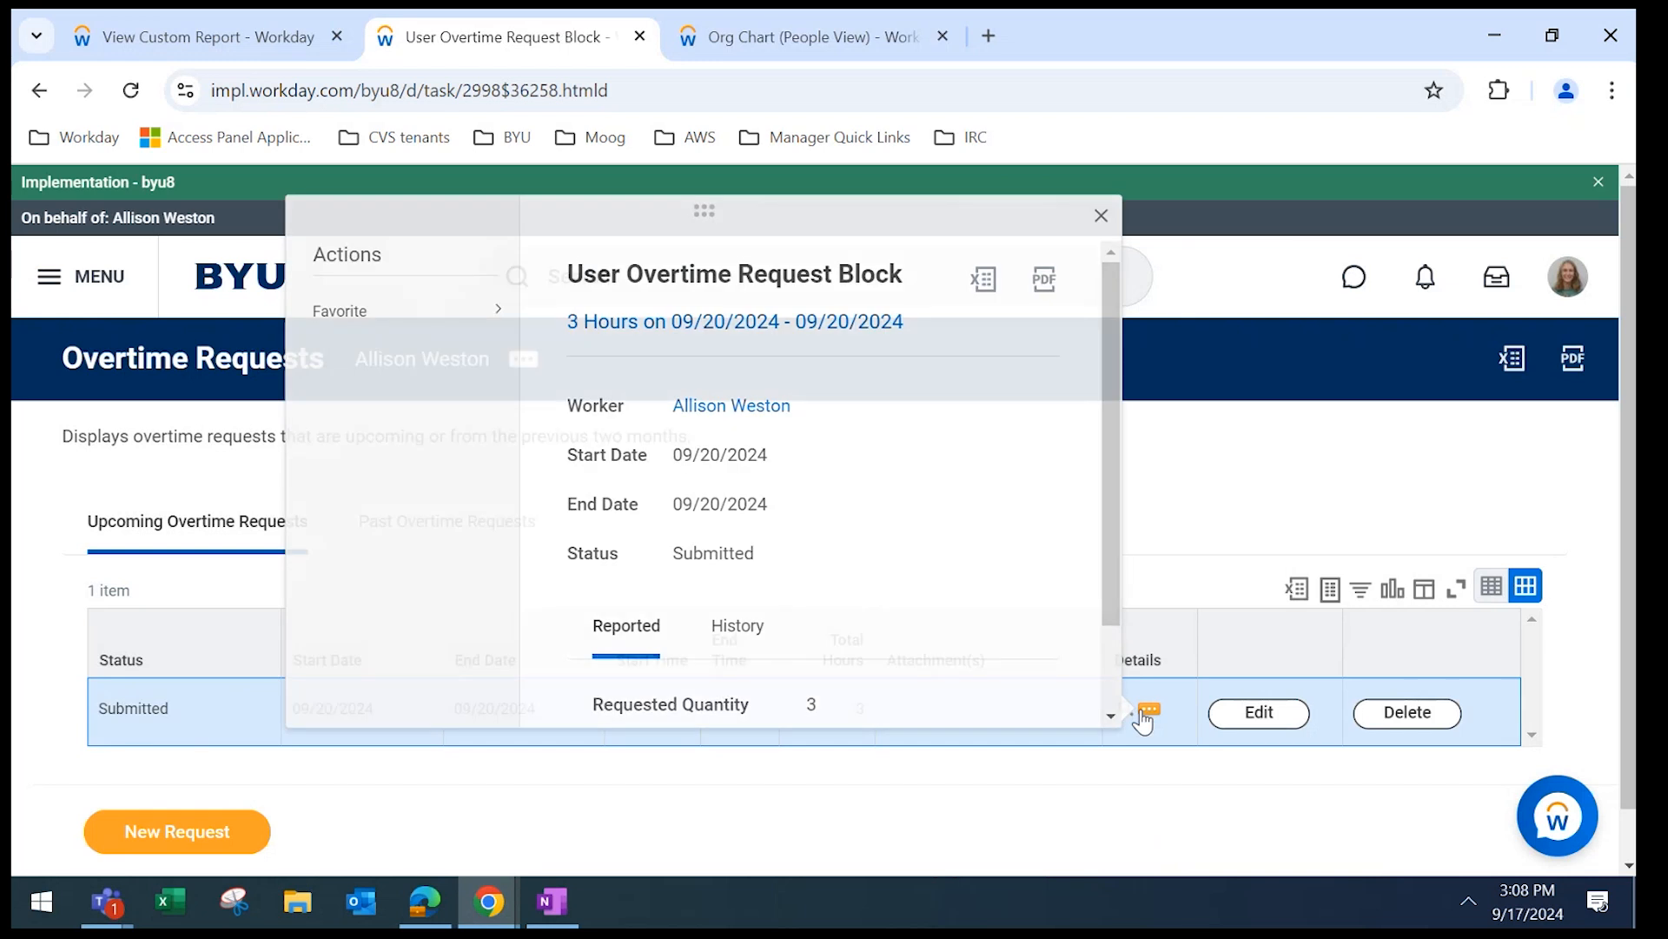
pyautogui.click(1155, 713)
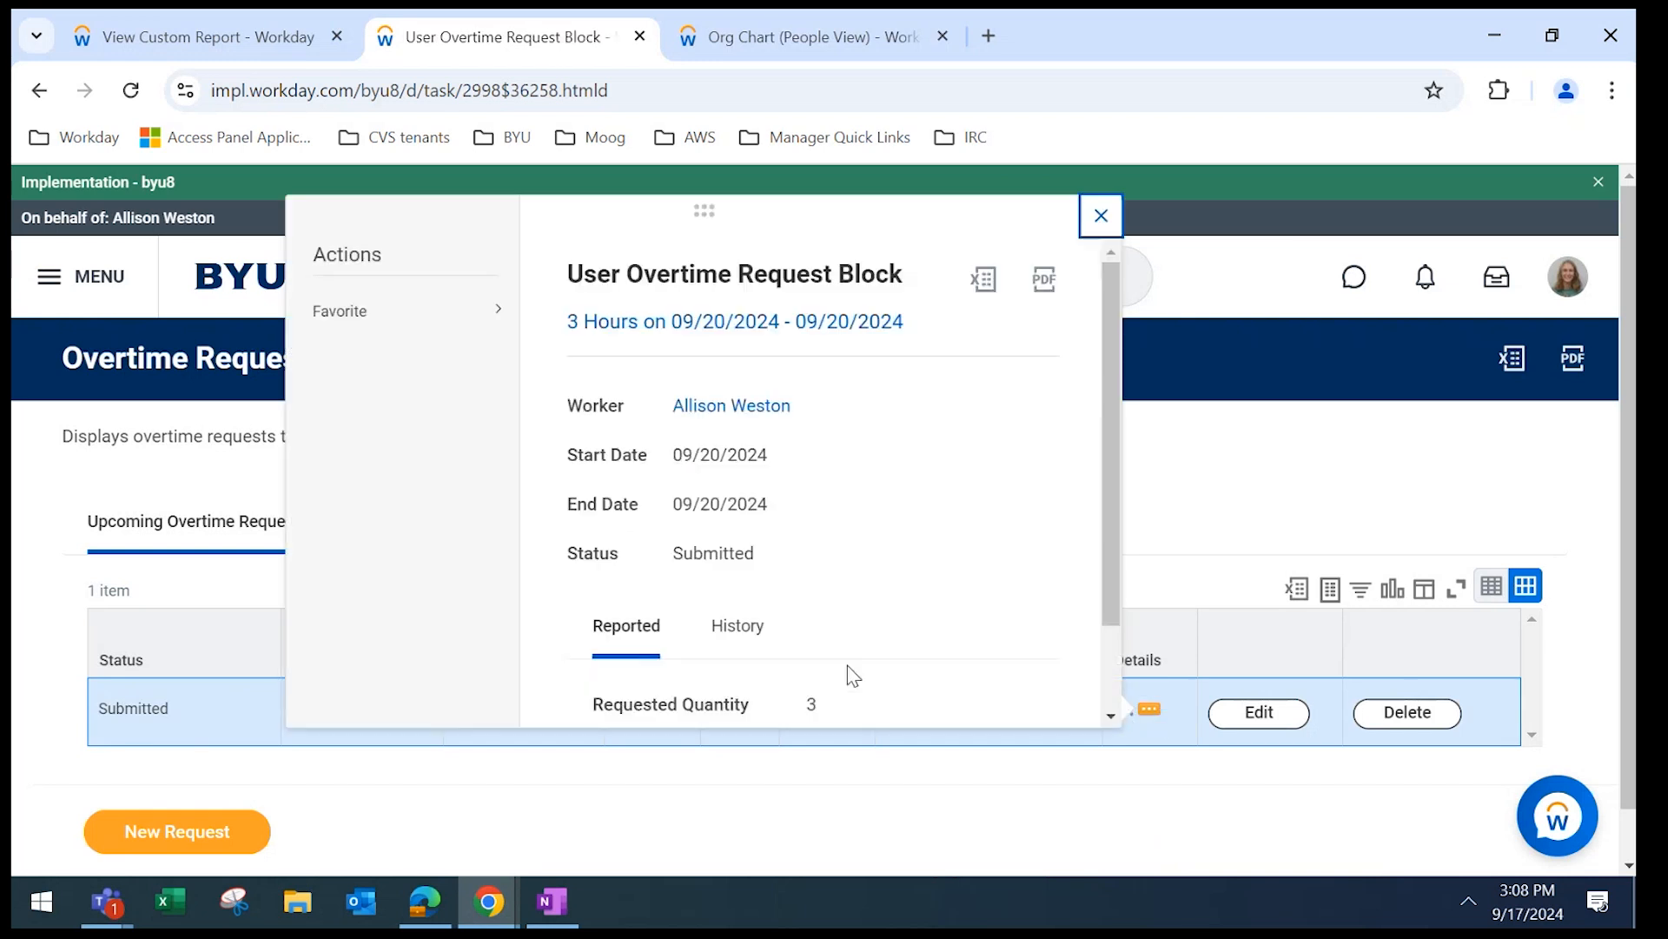
pyautogui.click(758, 645)
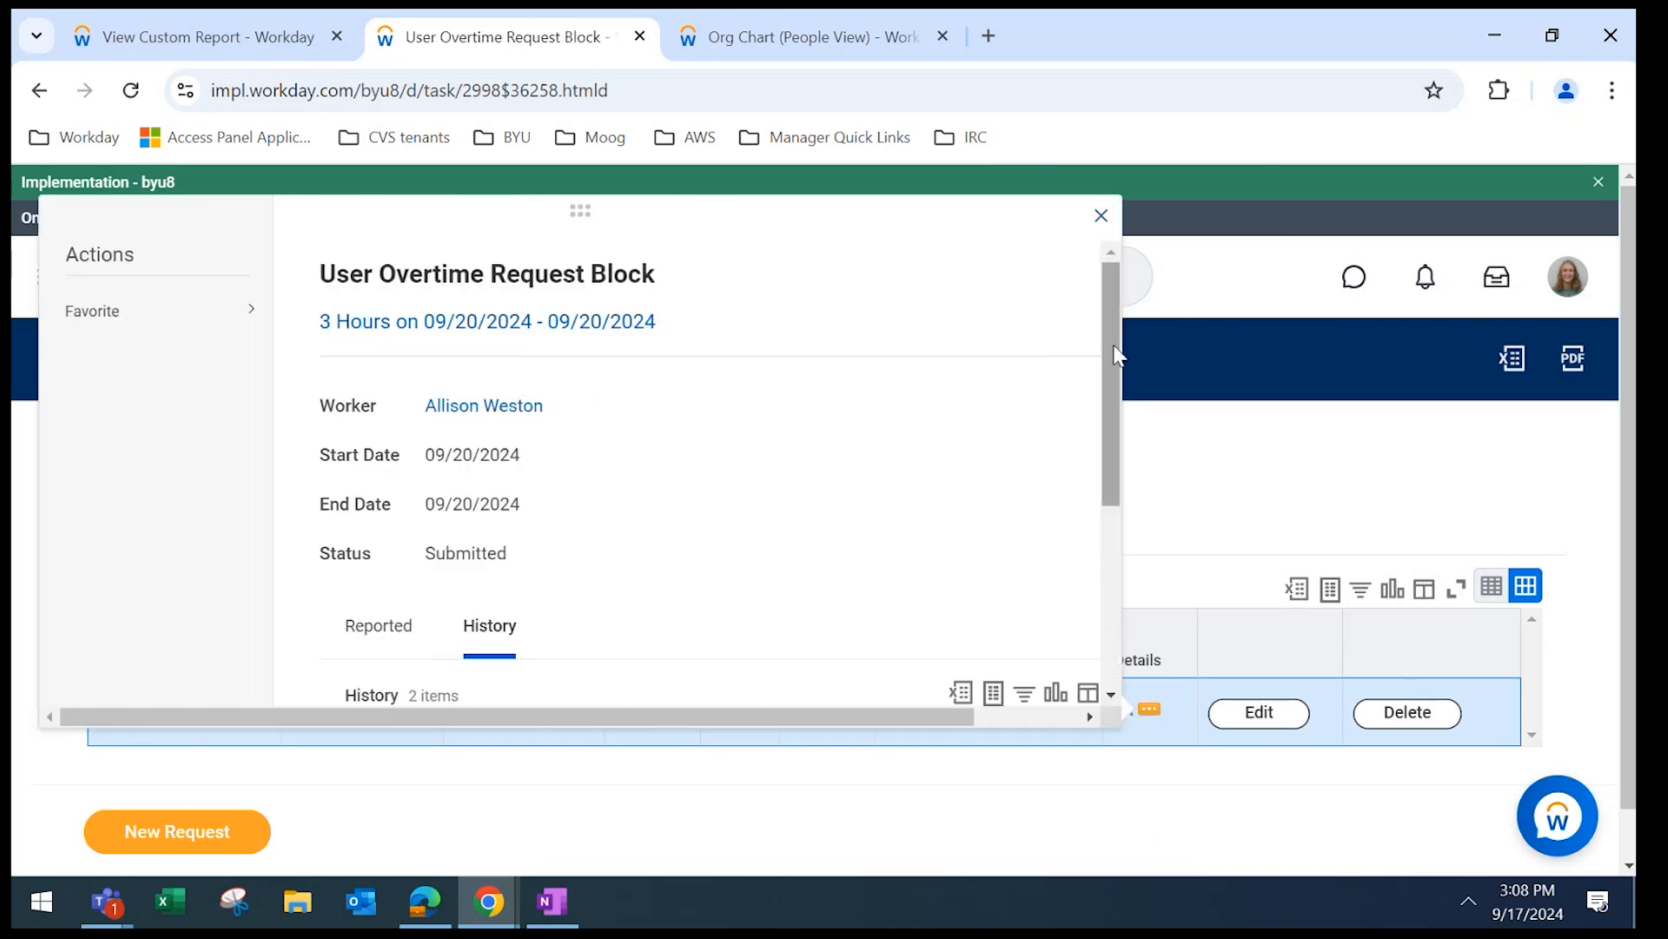
pyautogui.scroll(-4, 1117, 522)
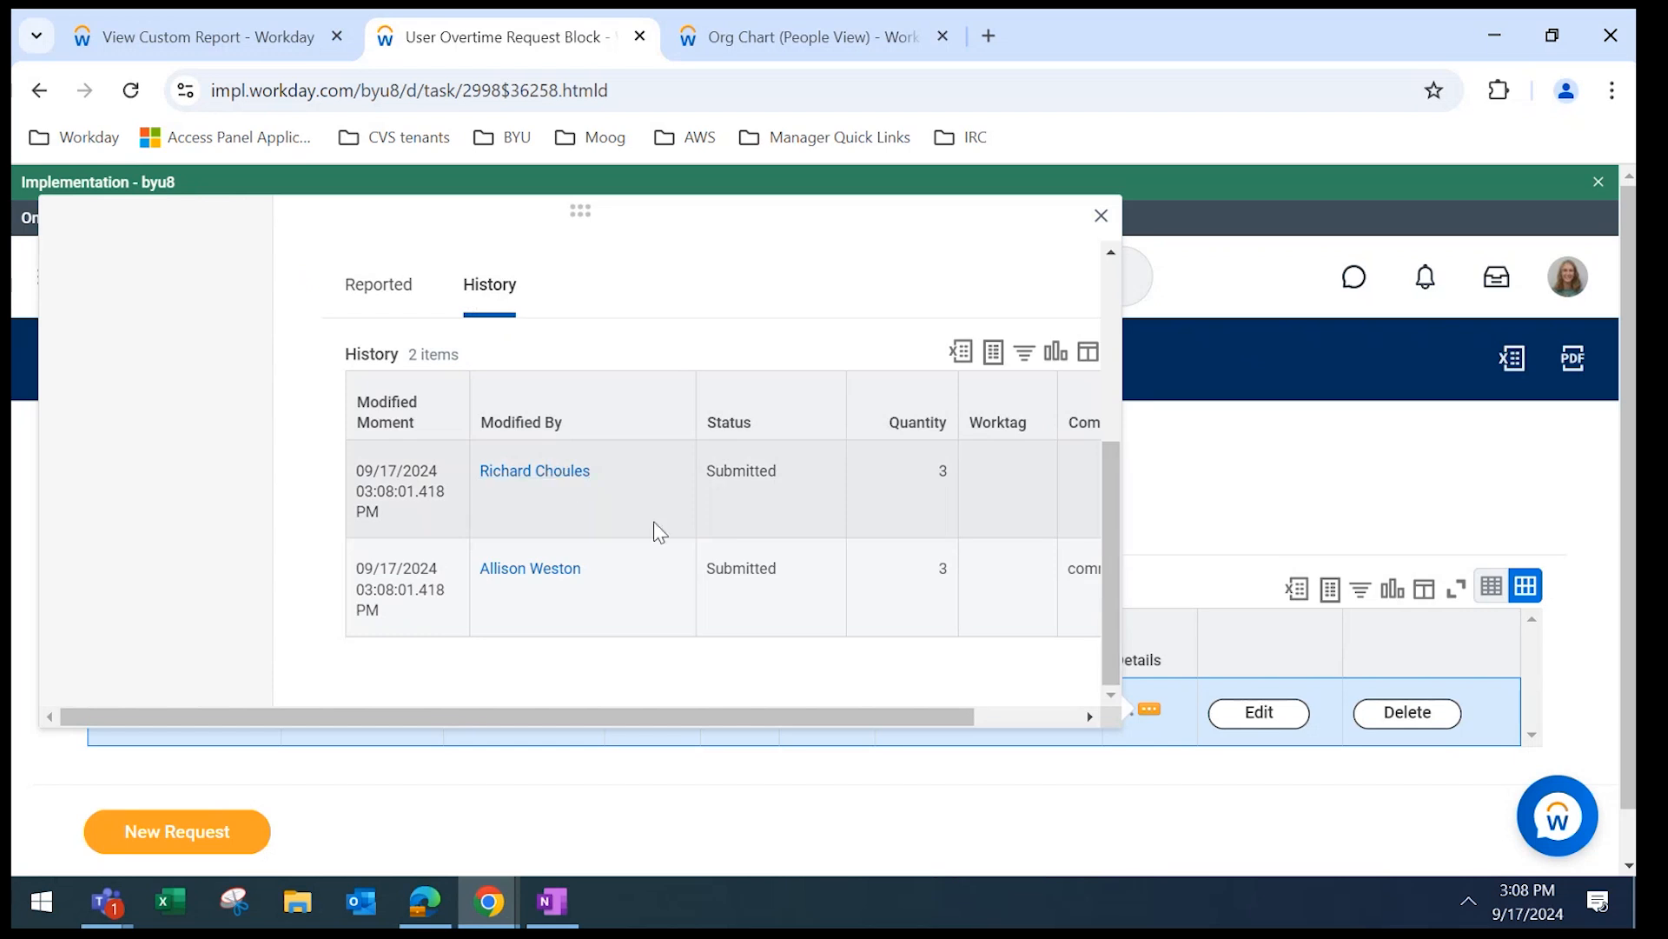
pyautogui.click(1101, 216)
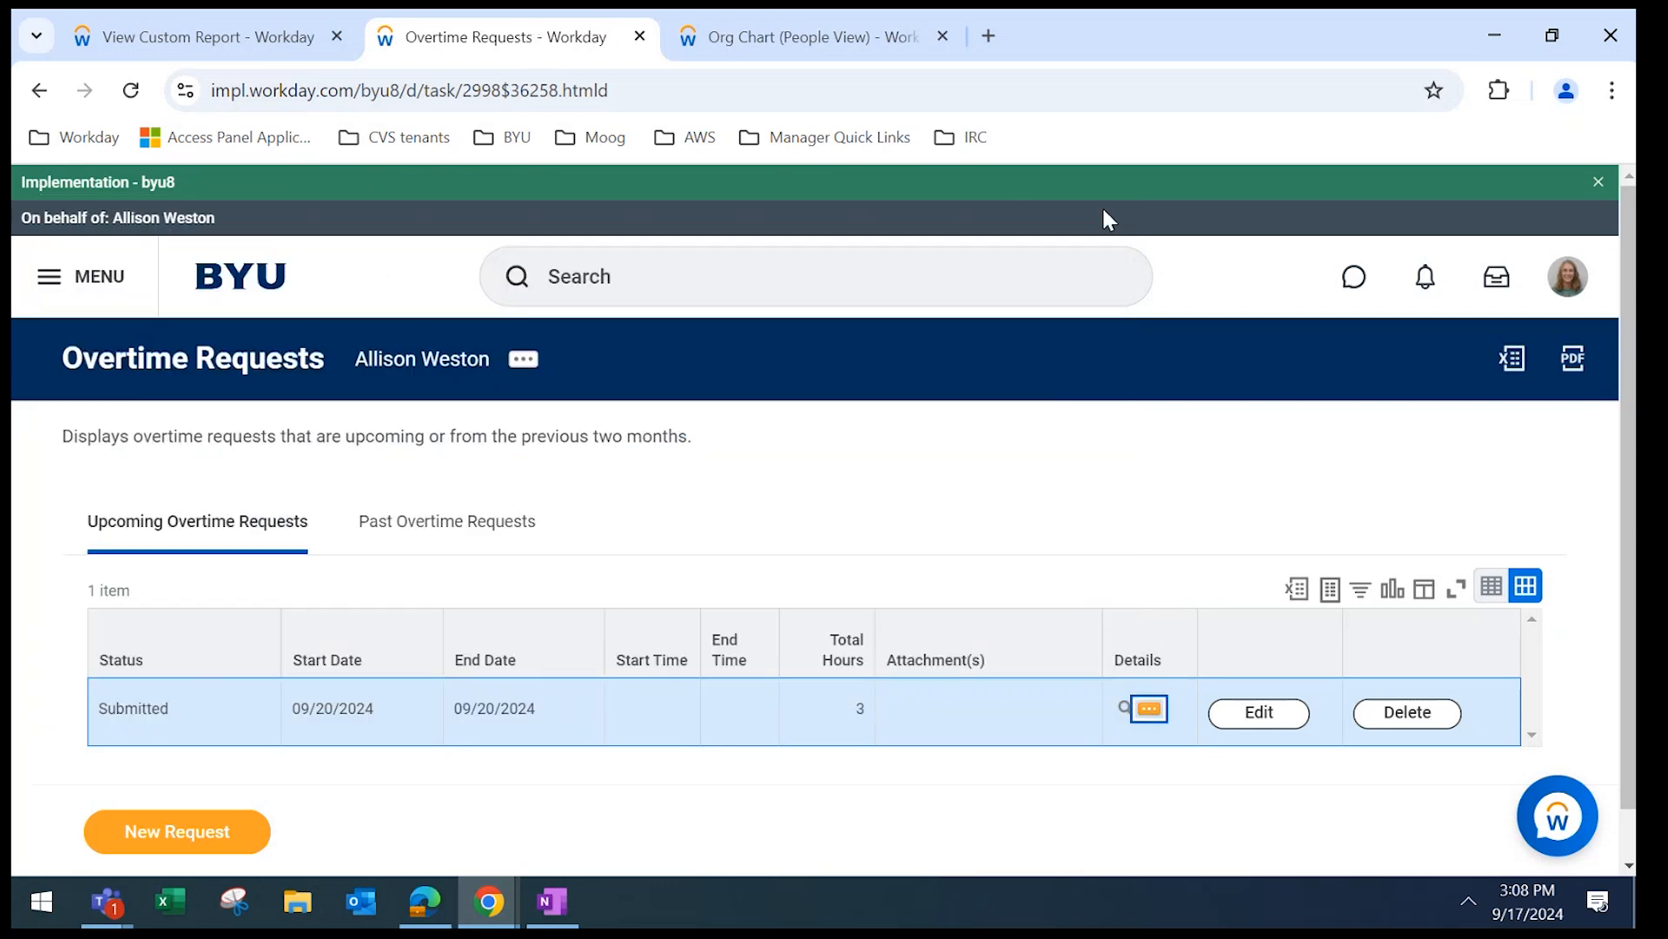
pyautogui.click(71, 273)
pyautogui.click(165, 456)
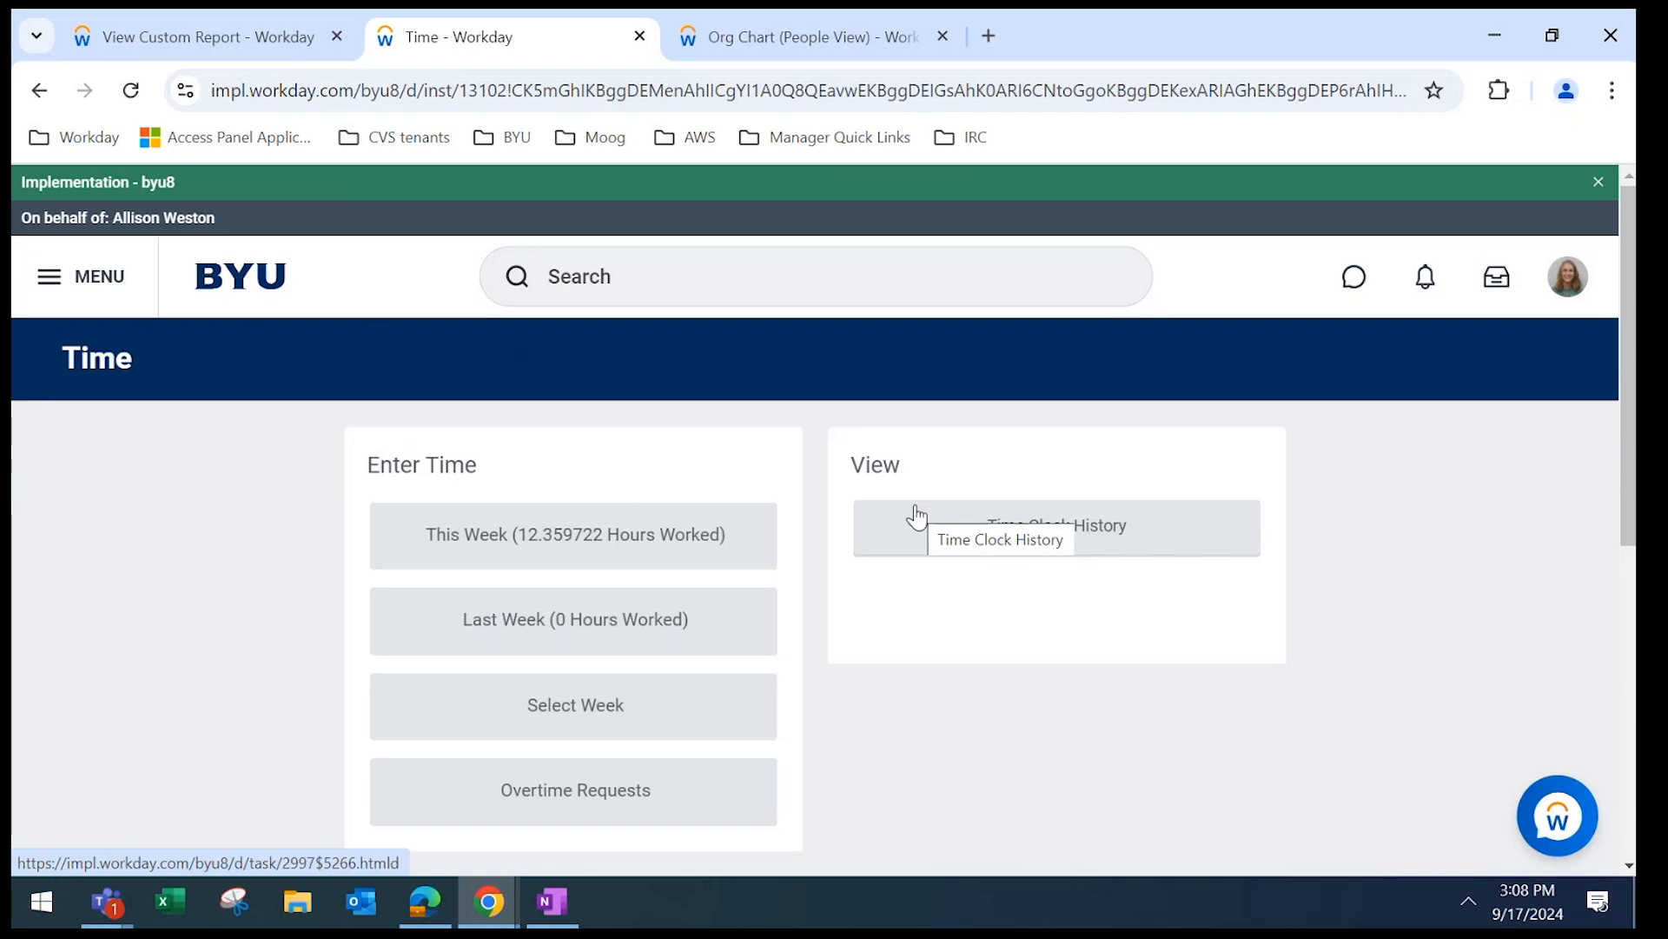
pyautogui.click(519, 548)
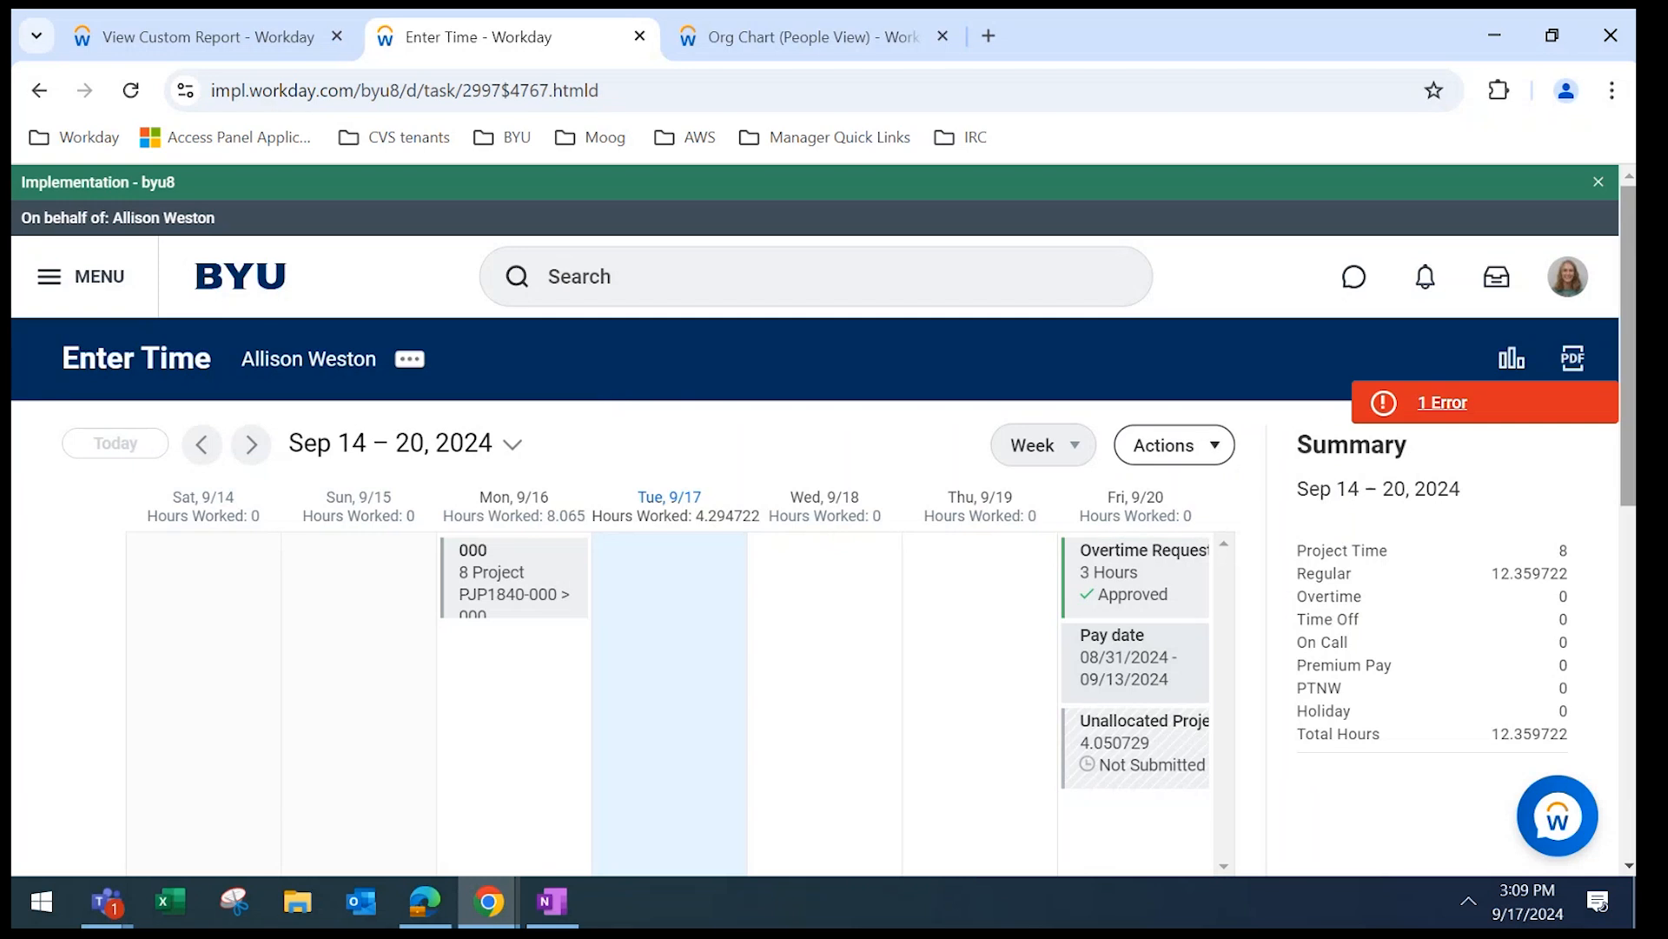
# Scroll the Sep 14–20 calendar to bring the earlier morning hours into view.
pyautogui.moveTo(1630, 322); pyautogui.dragTo(1632, 408)
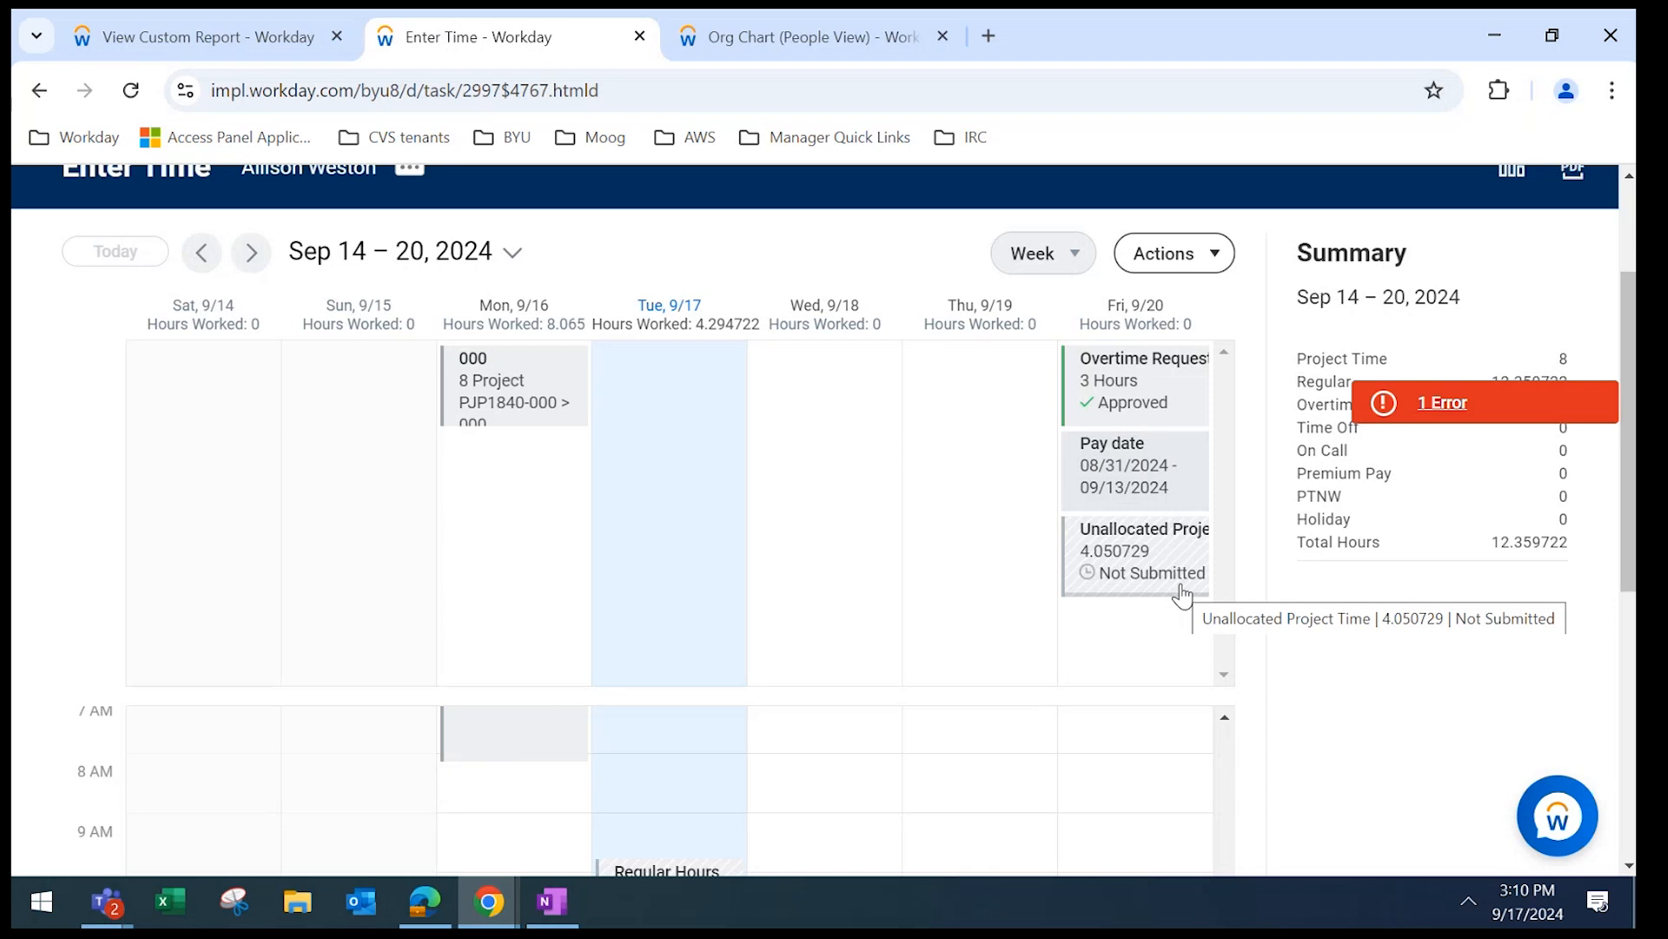
pyautogui.click(1226, 720)
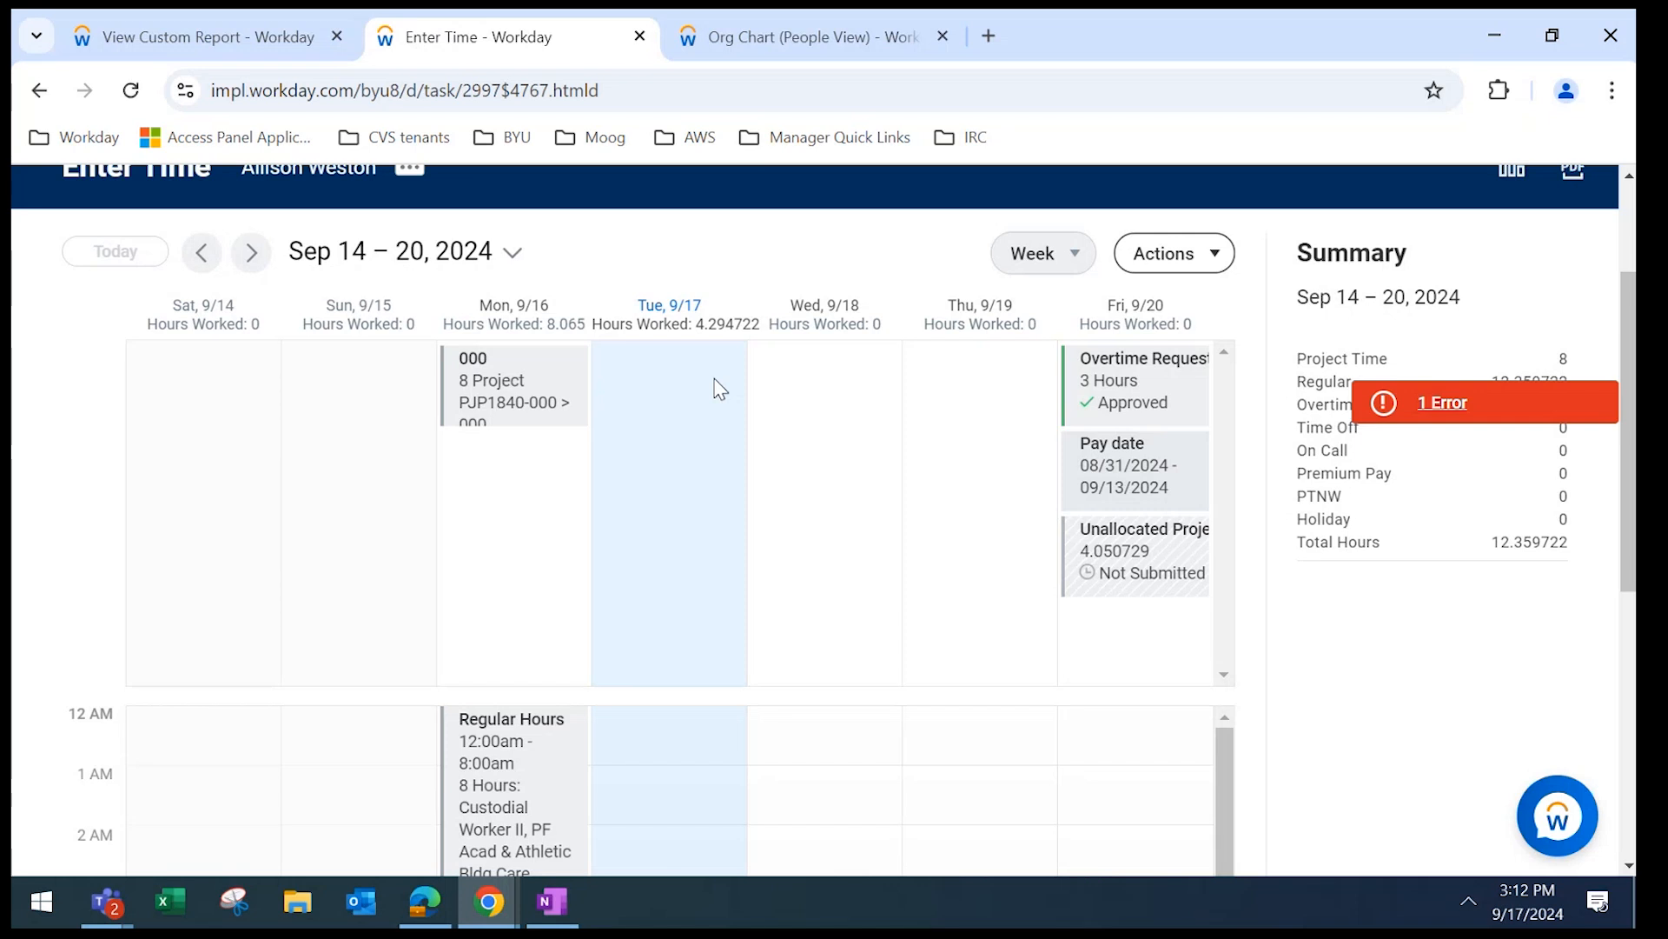
pyautogui.click(643, 414)
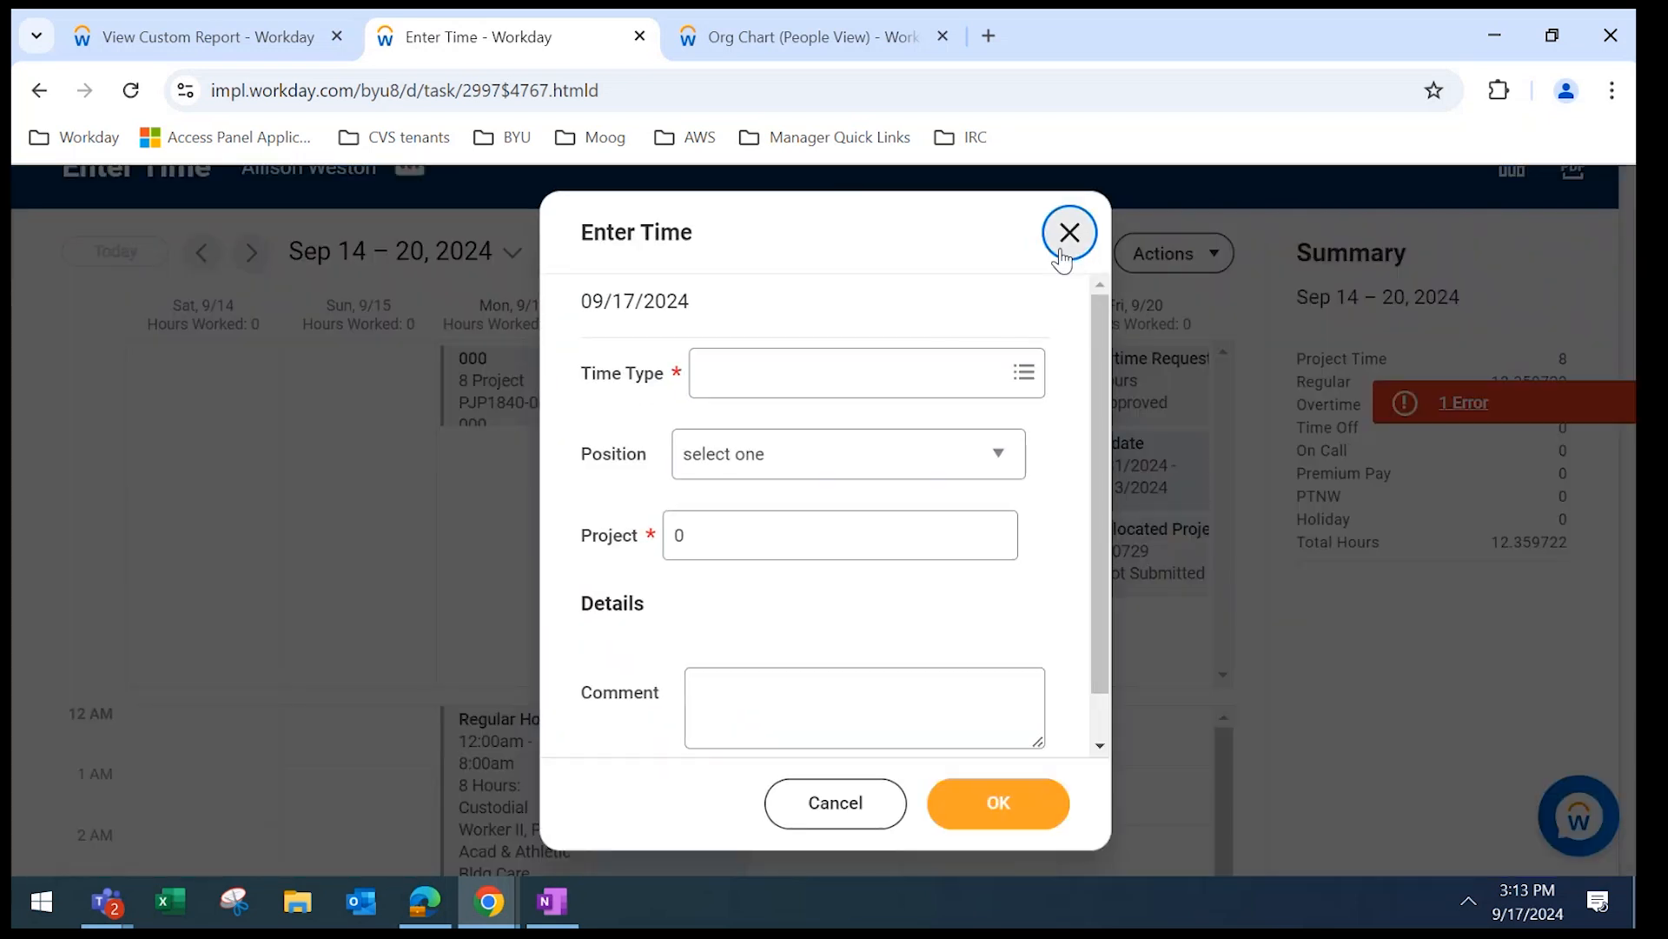
pyautogui.click(1066, 233)
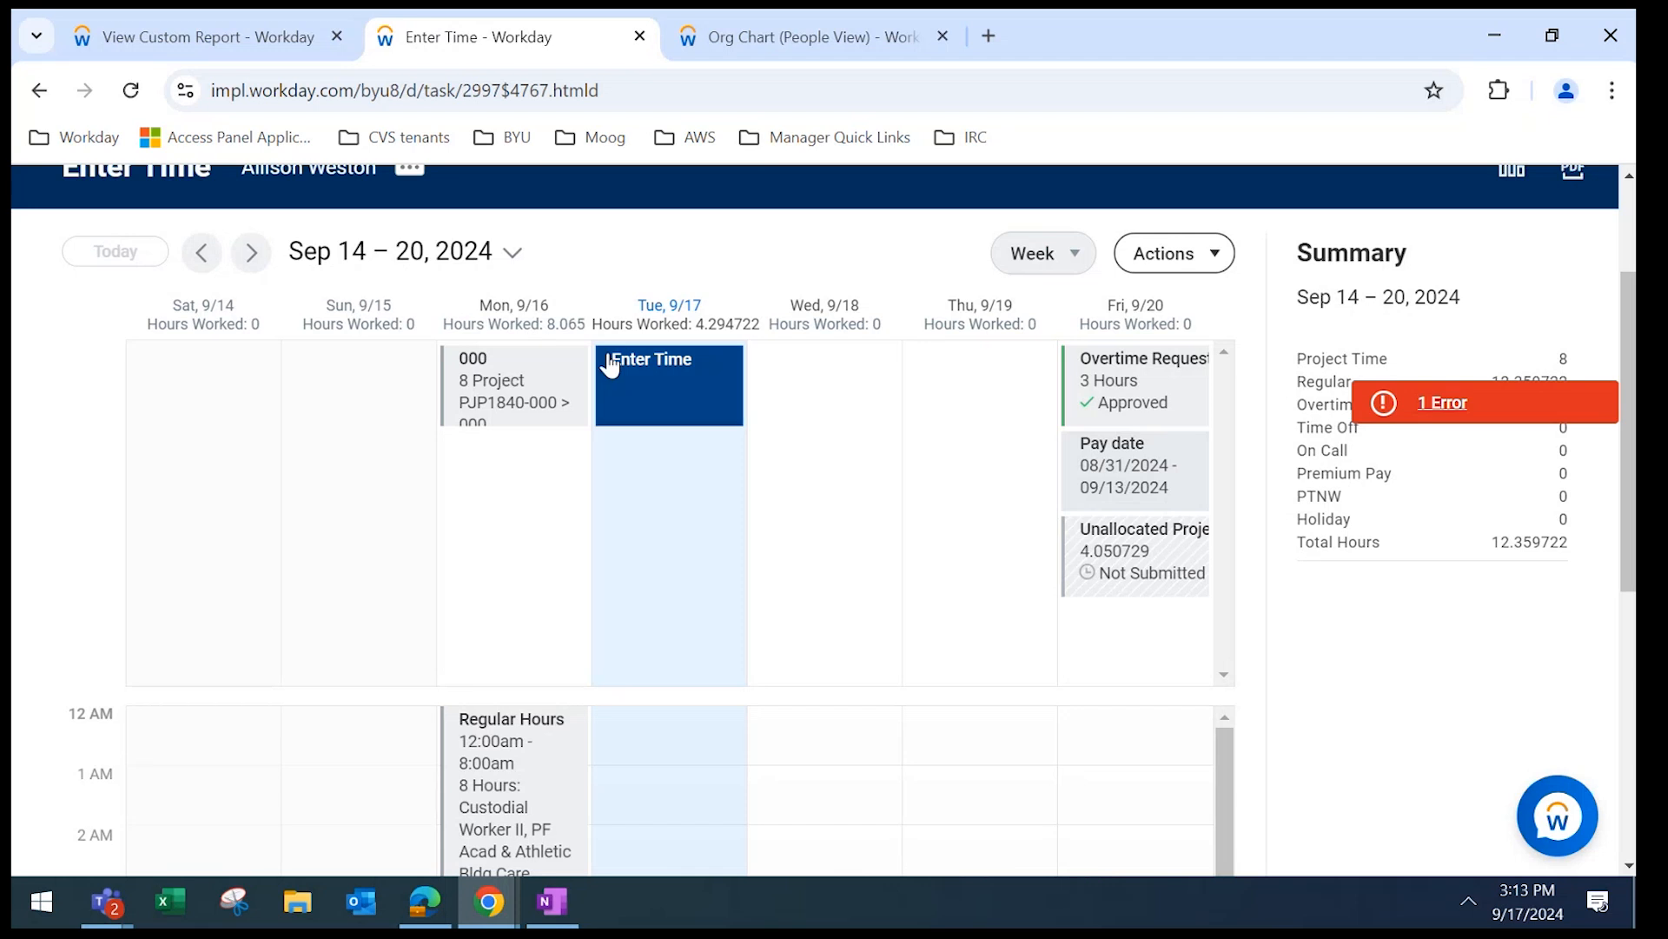
pyautogui.click(1426, 413)
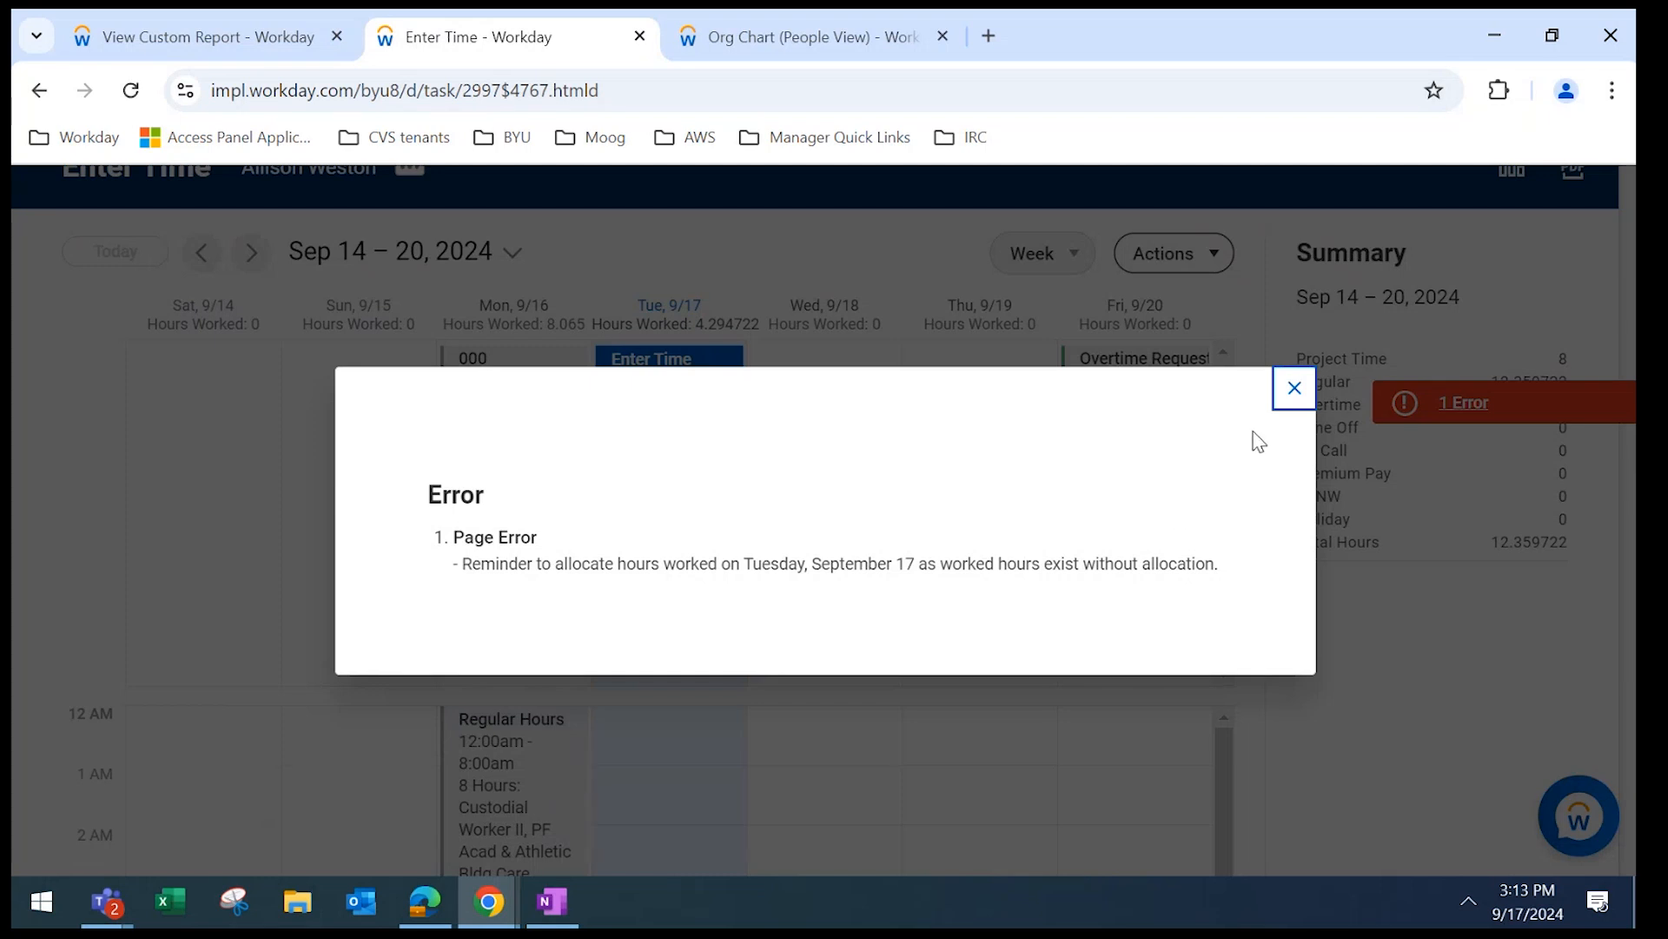
pyautogui.click(1294, 389)
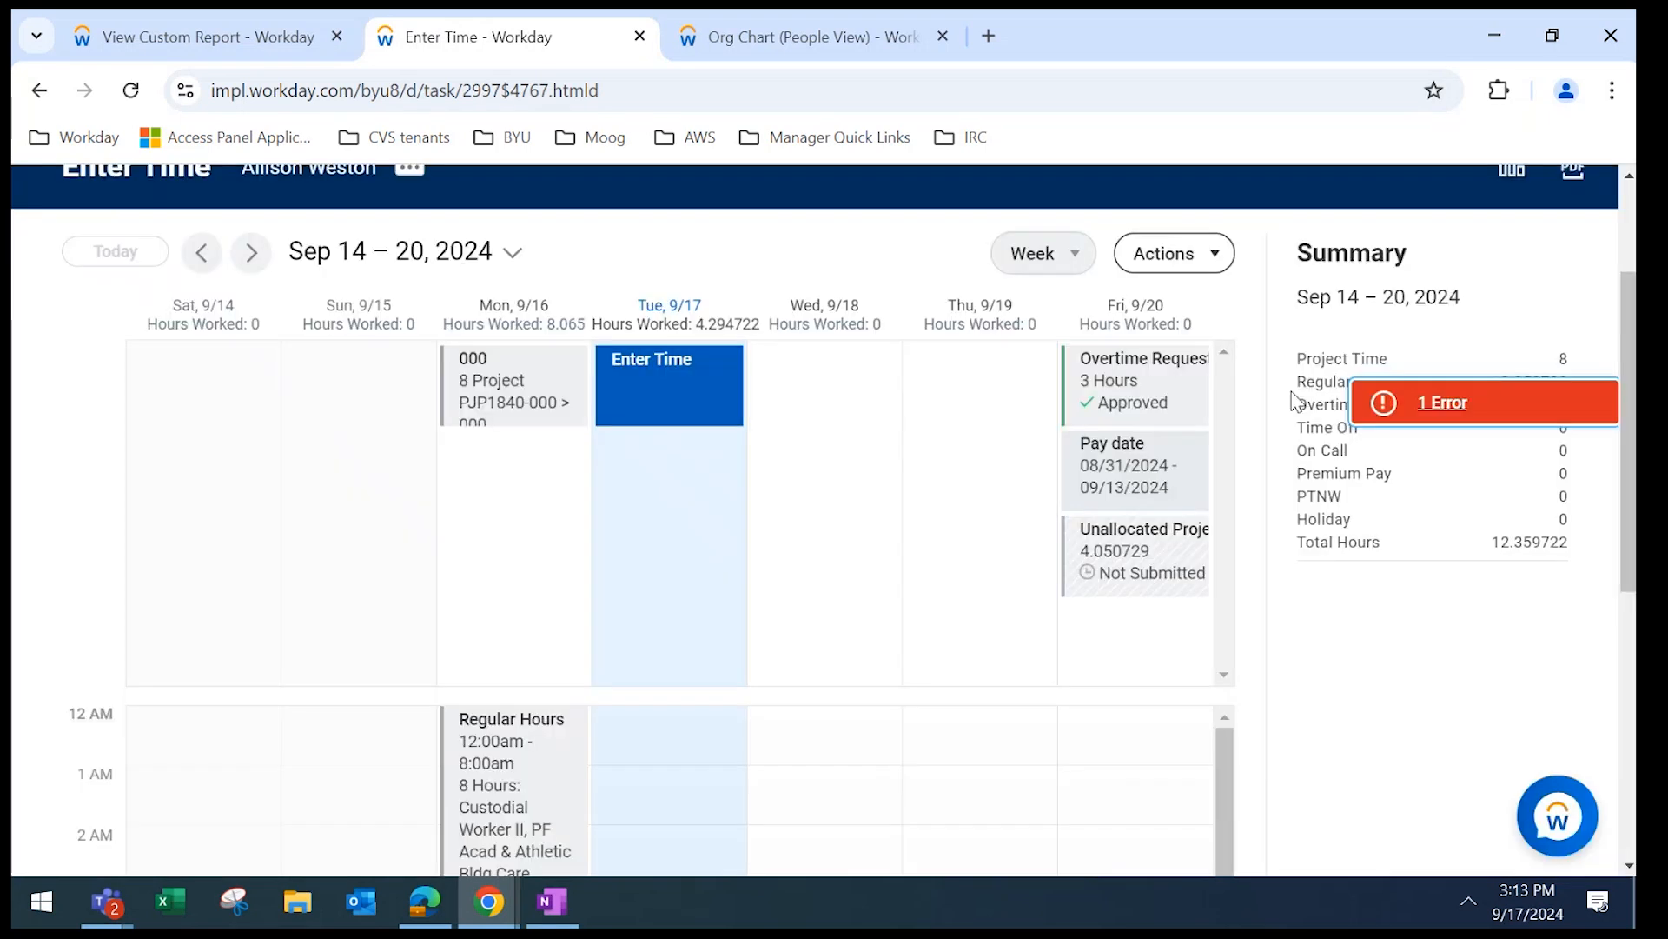
pyautogui.click(673, 410)
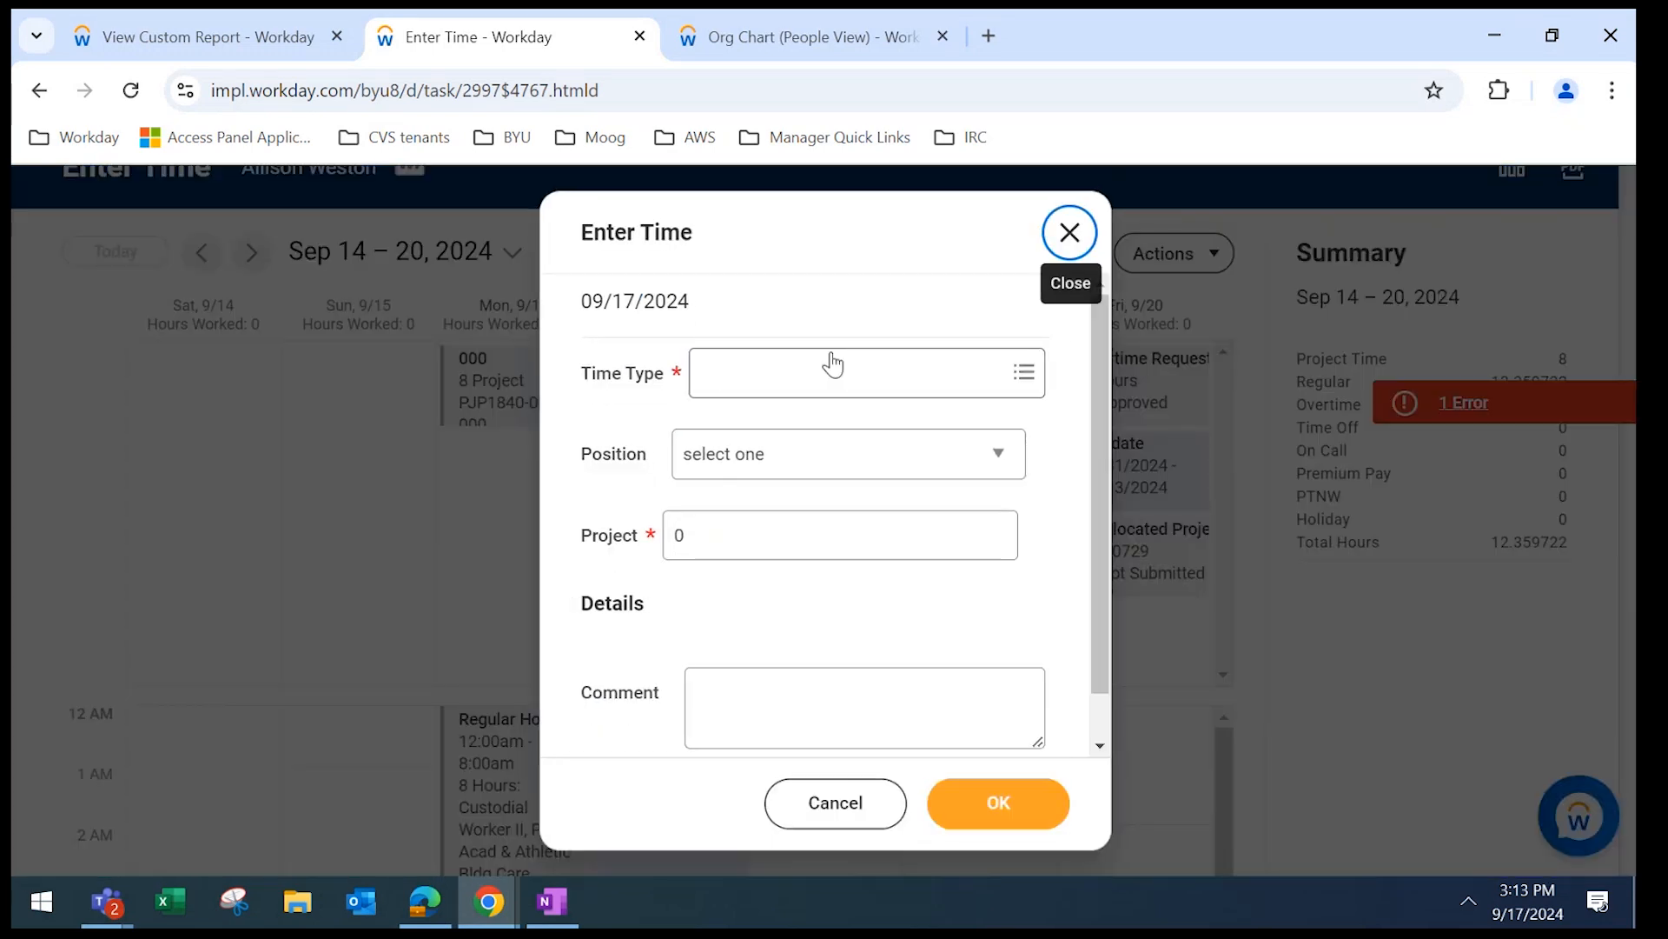
pyautogui.click(829, 372)
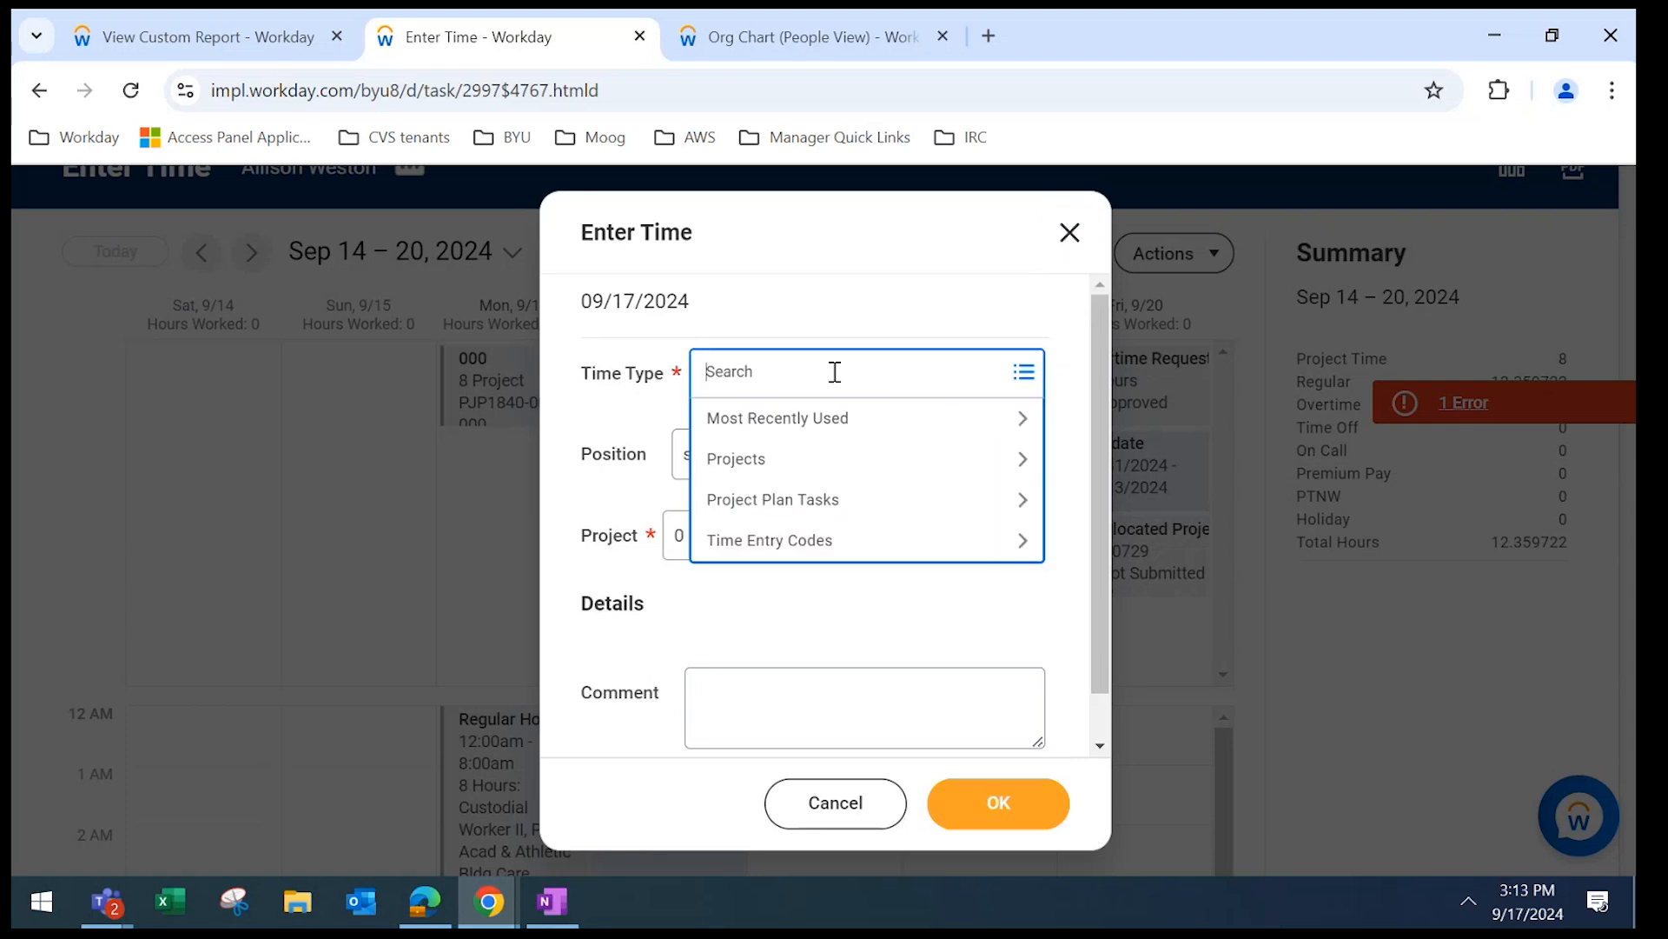
pyautogui.click(826, 511)
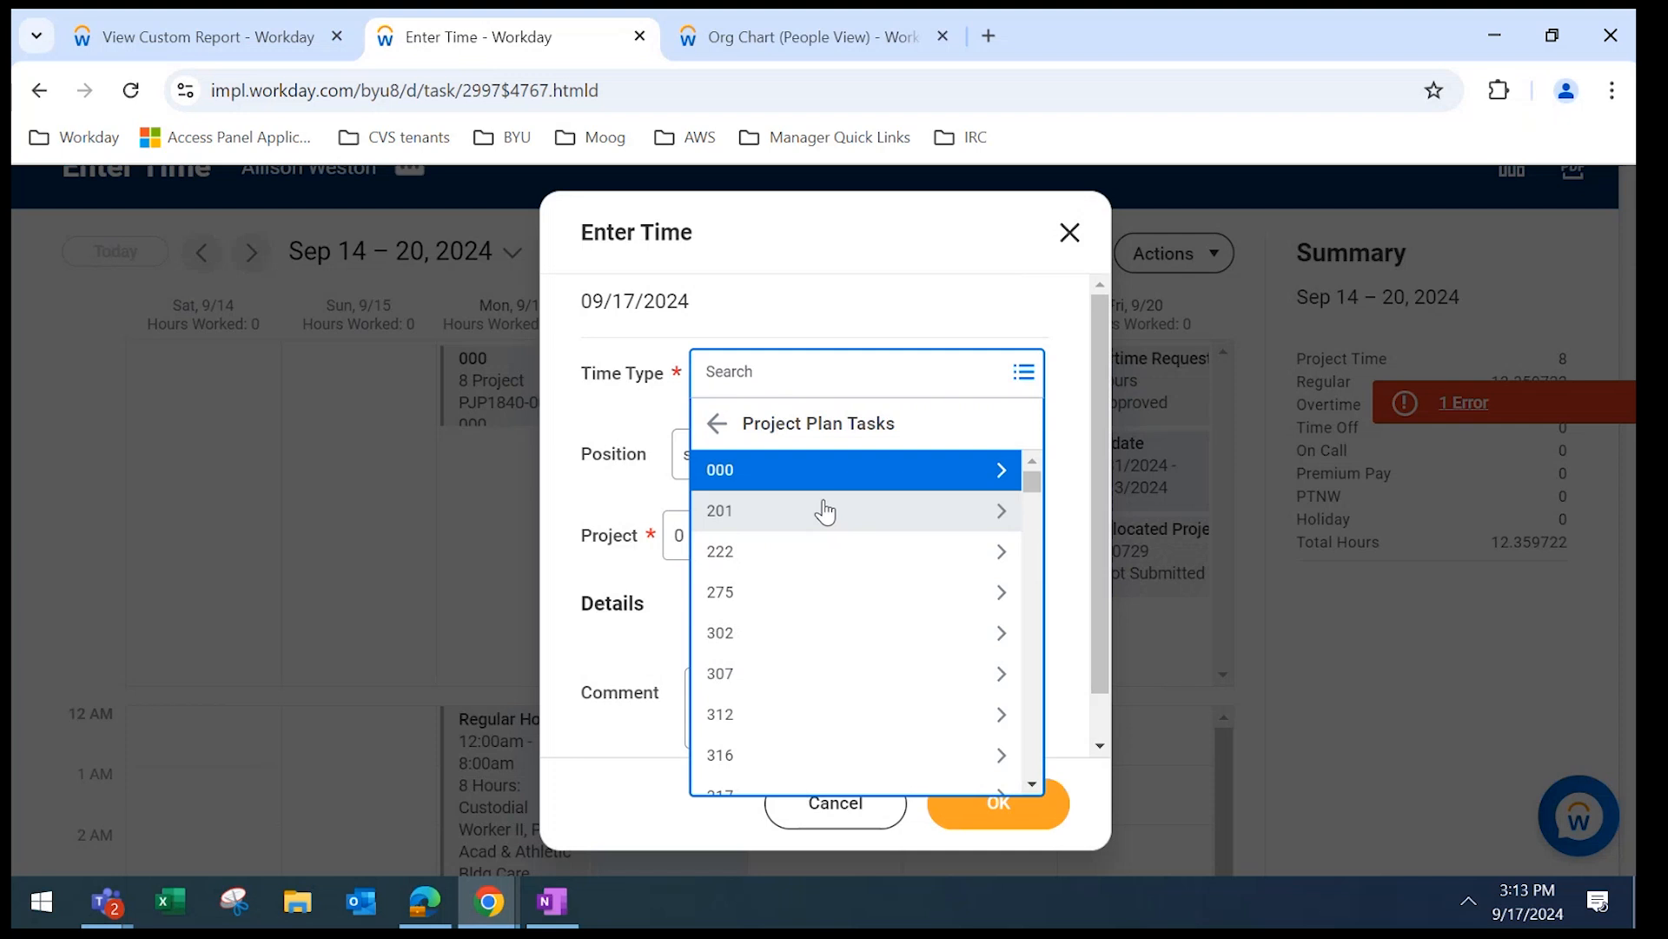
pyautogui.click(796, 377)
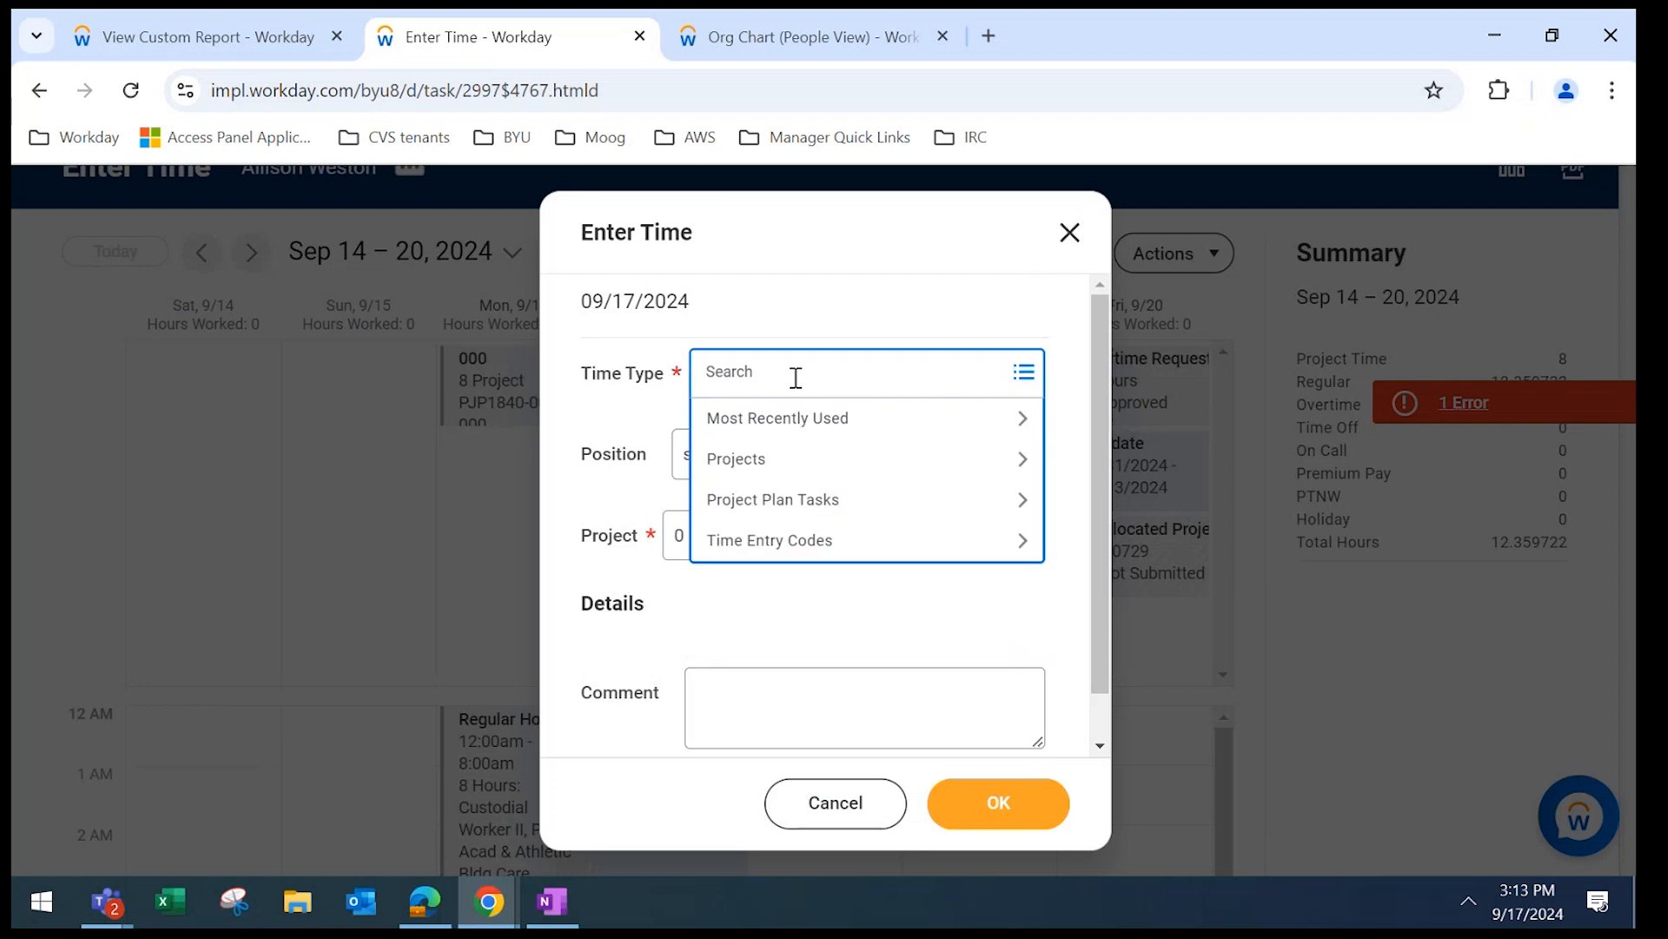
pyautogui.write('323')
pyautogui.write('322')
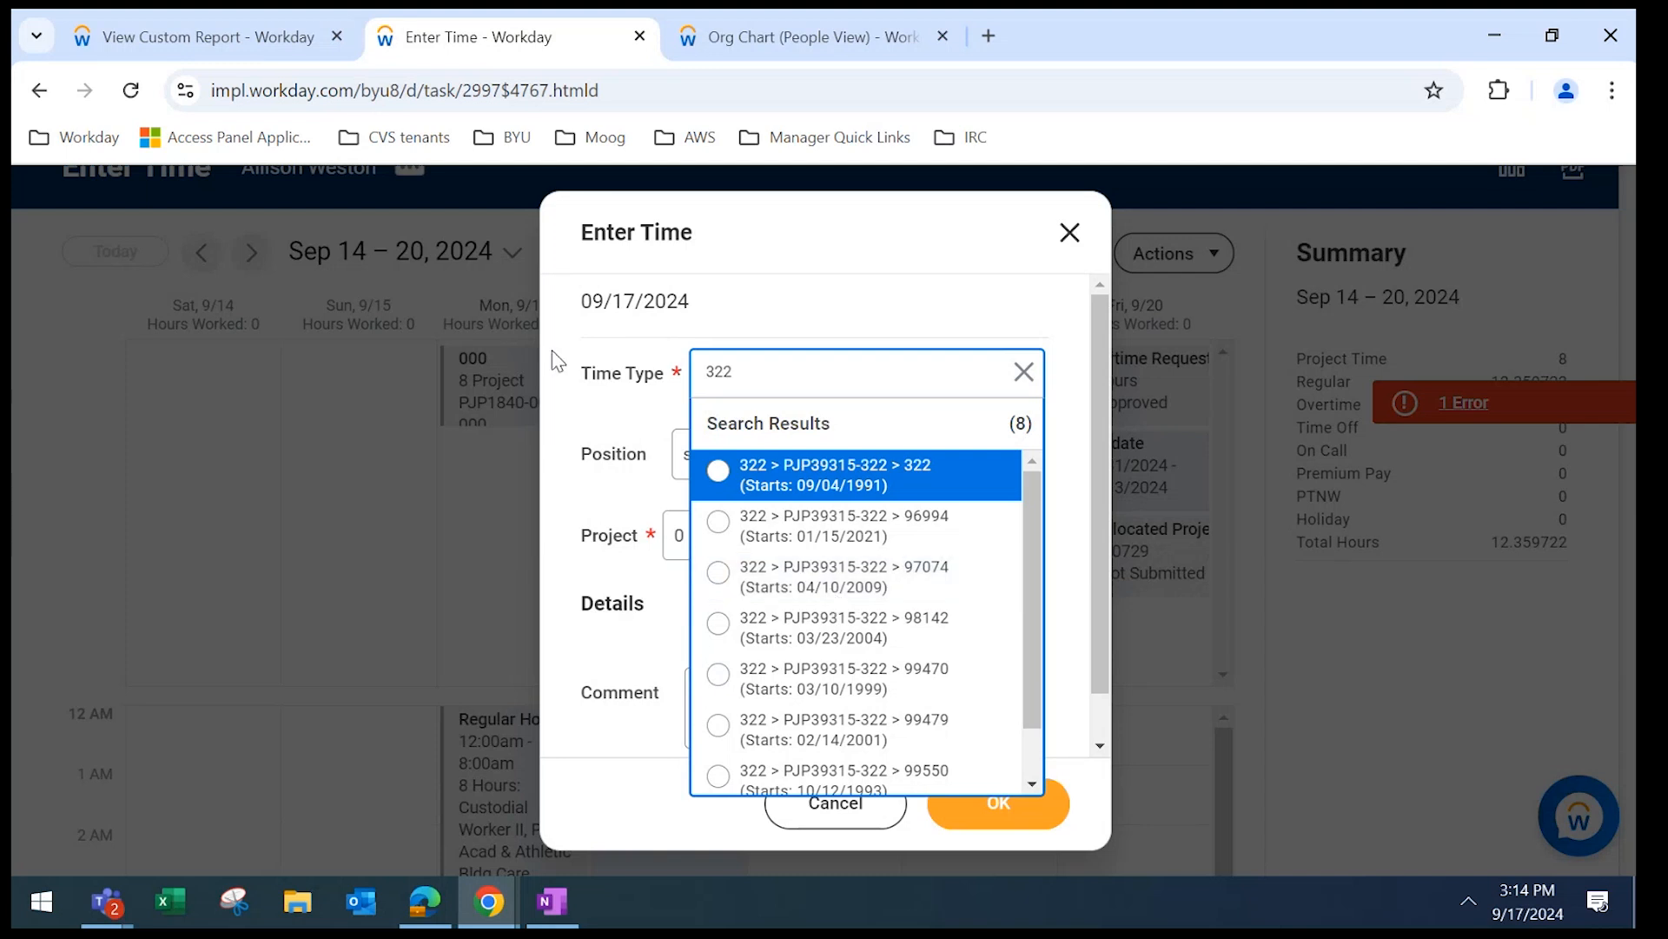
pyautogui.click(623, 390)
pyautogui.click(764, 381)
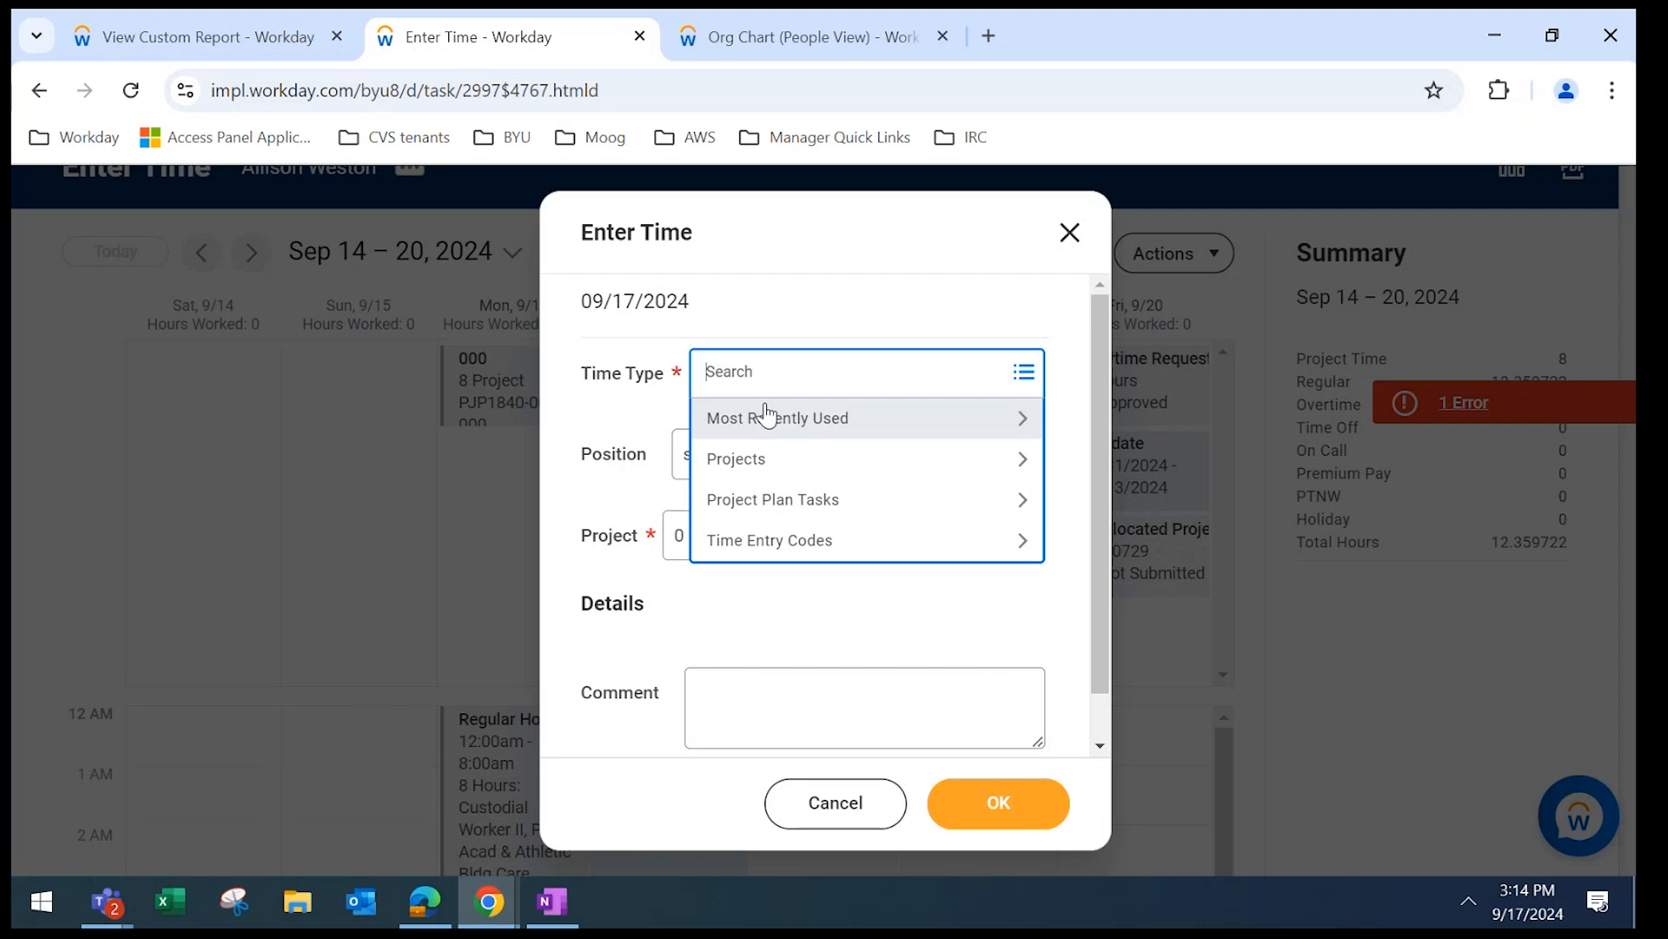
pyautogui.click(765, 415)
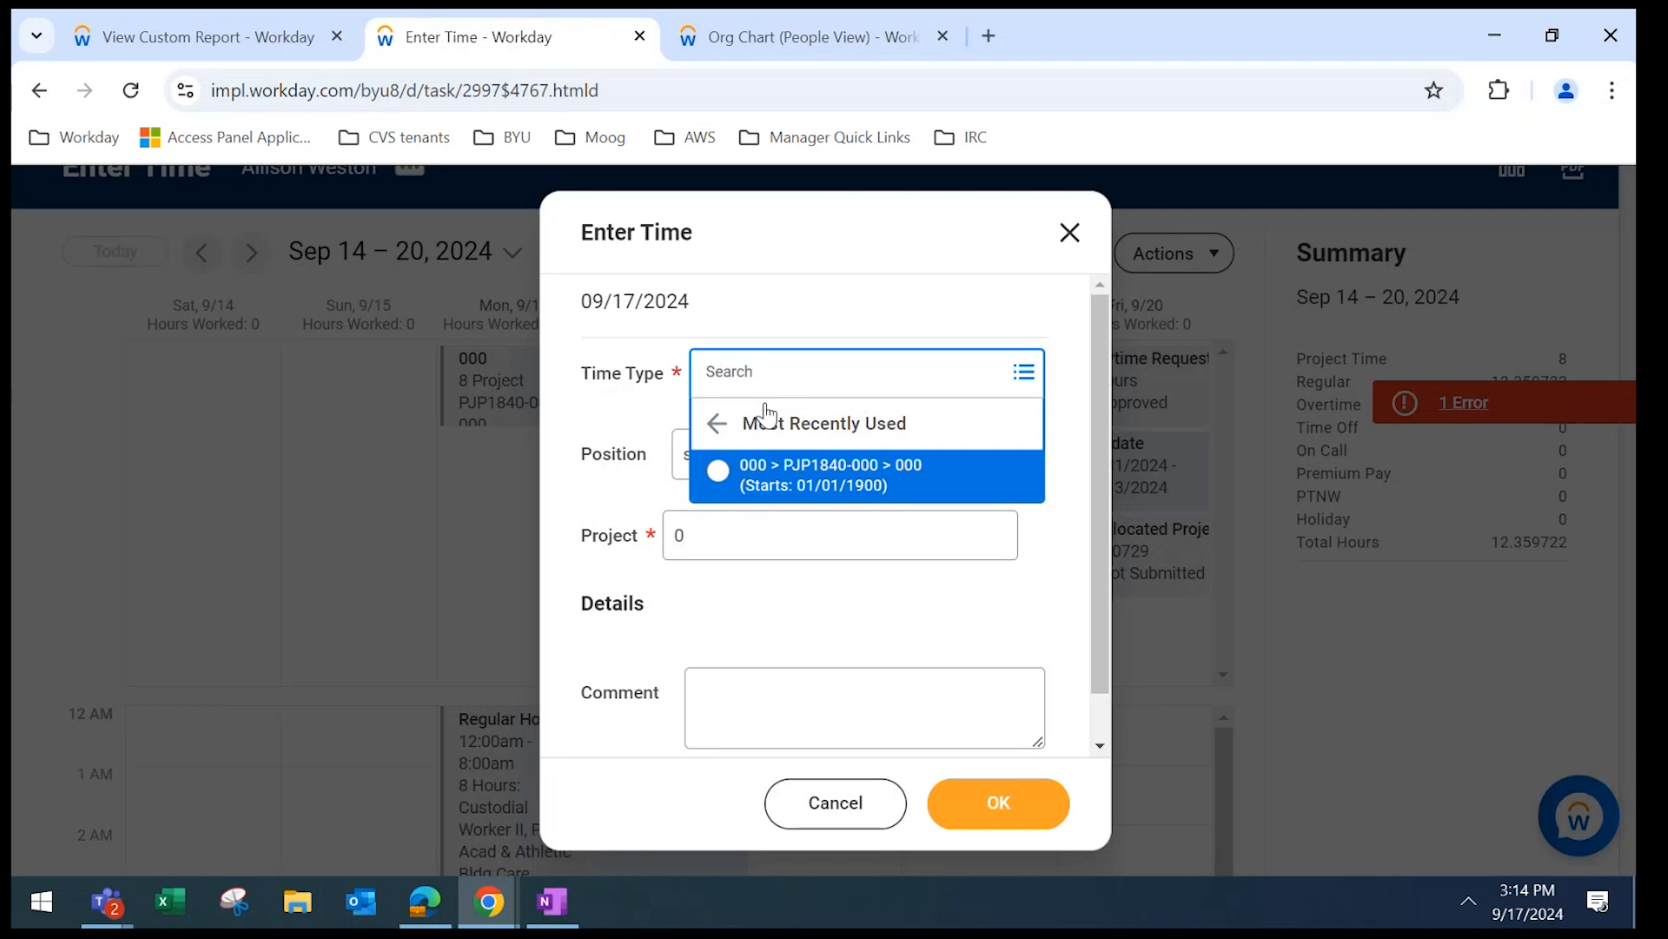
pyautogui.click(718, 424)
pyautogui.click(786, 376)
pyautogui.write('201')
# Fill in time type task 201 and keep Custodial Worker II as the position.
pyautogui.press('Return')
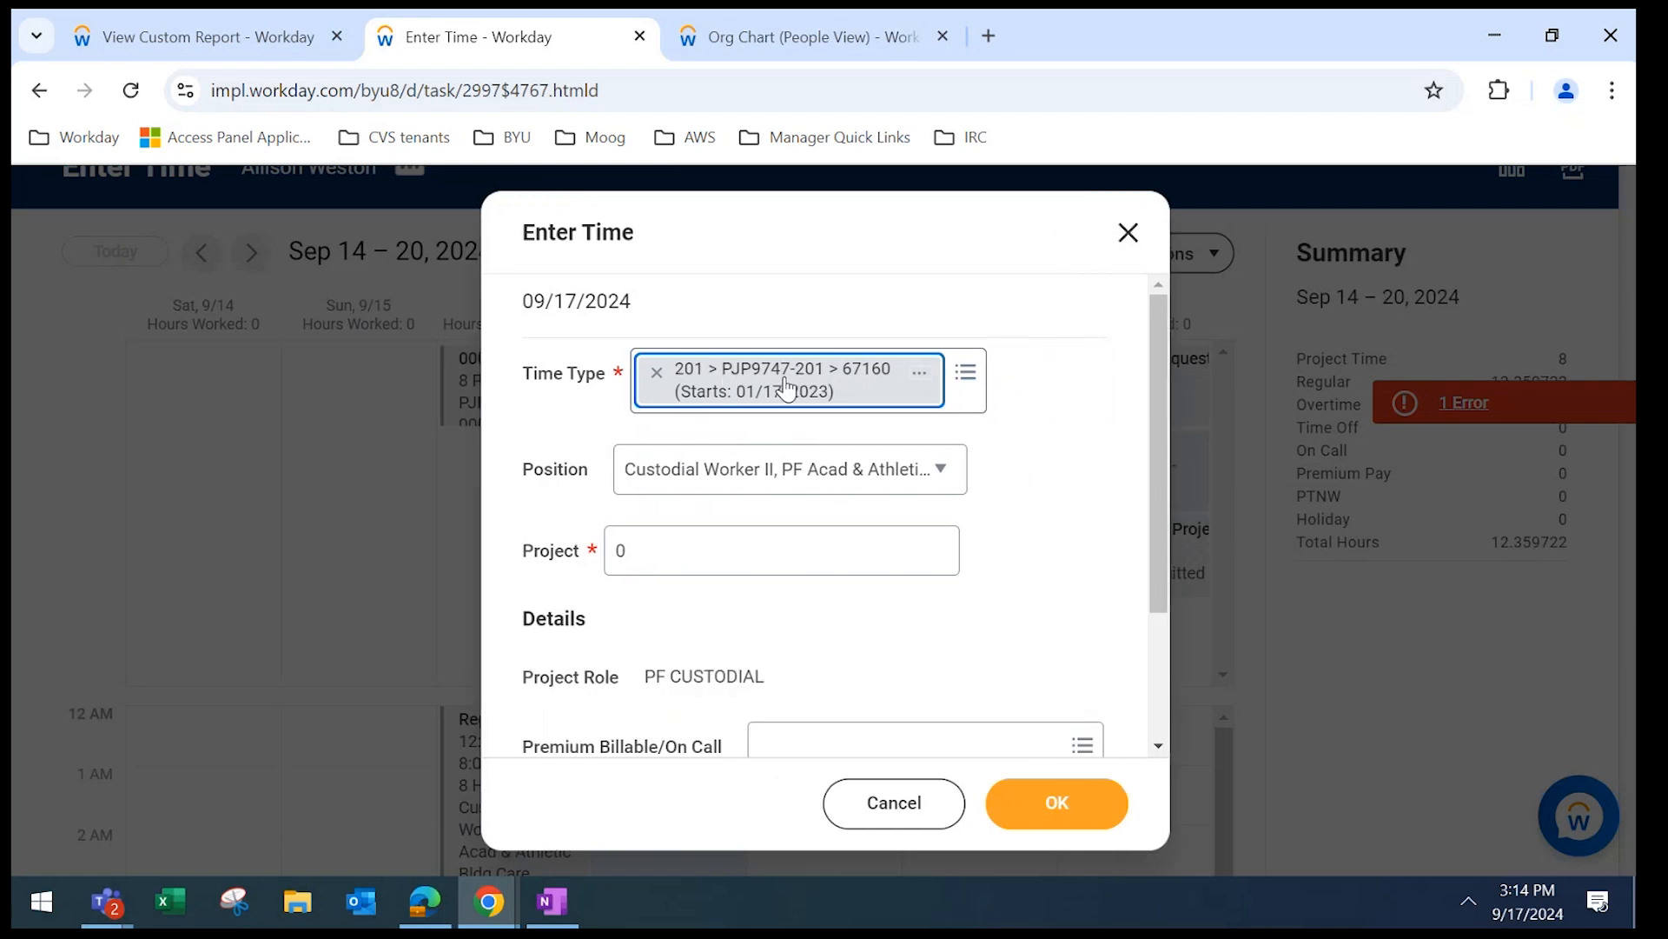
pyautogui.click(669, 478)
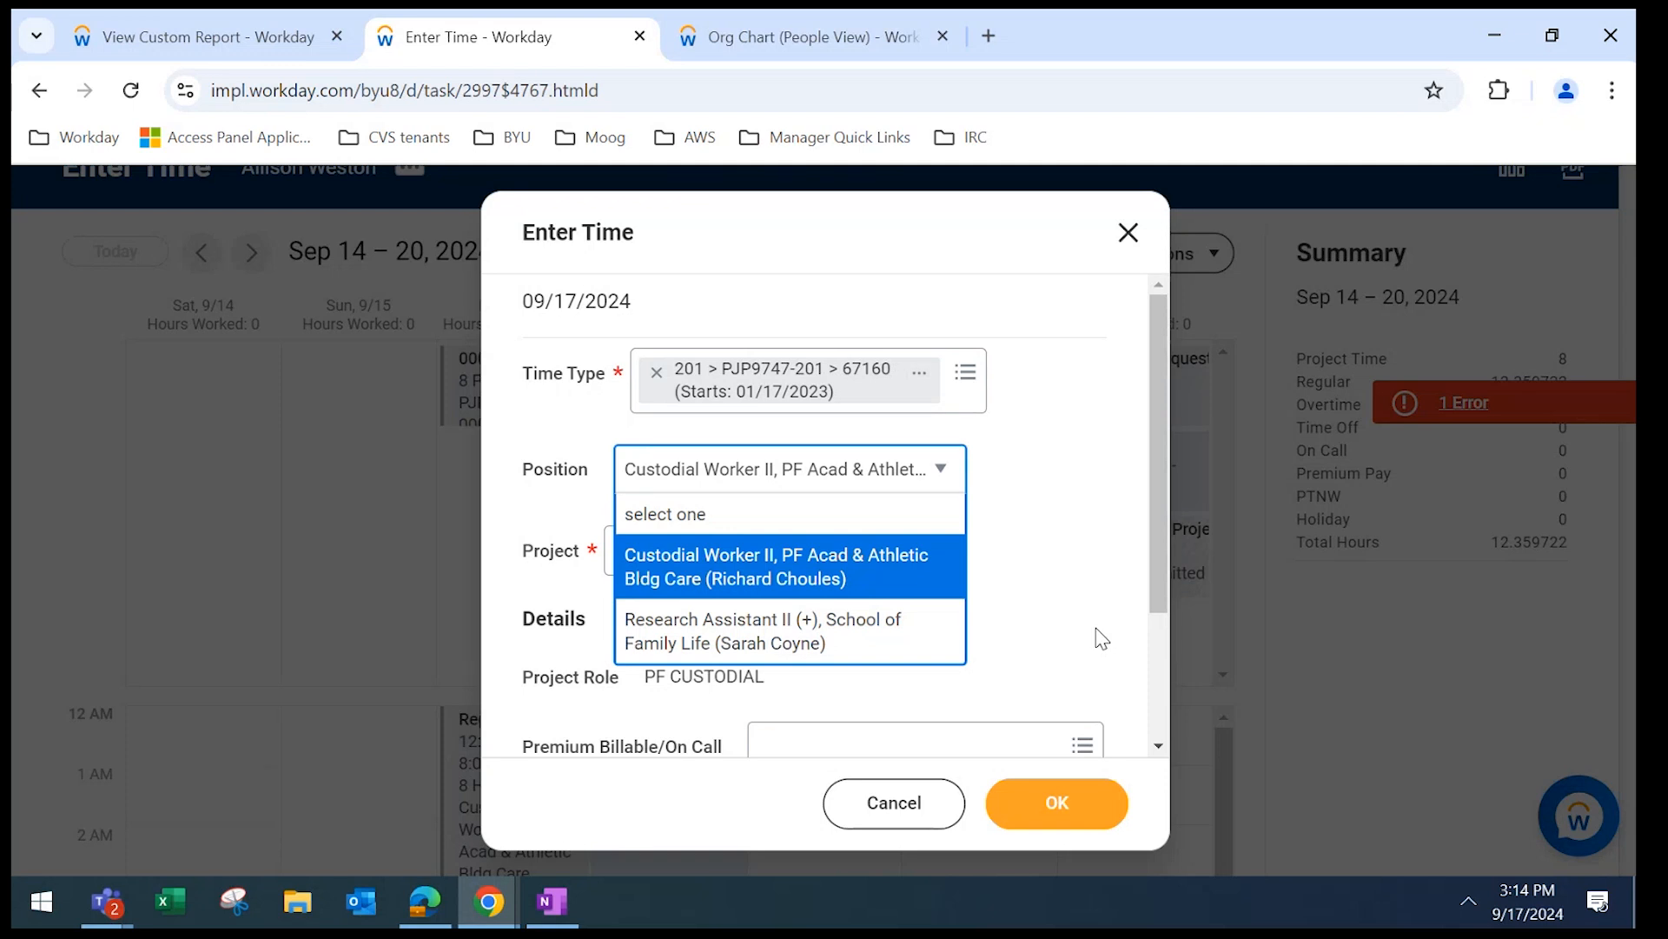
pyautogui.click(892, 566)
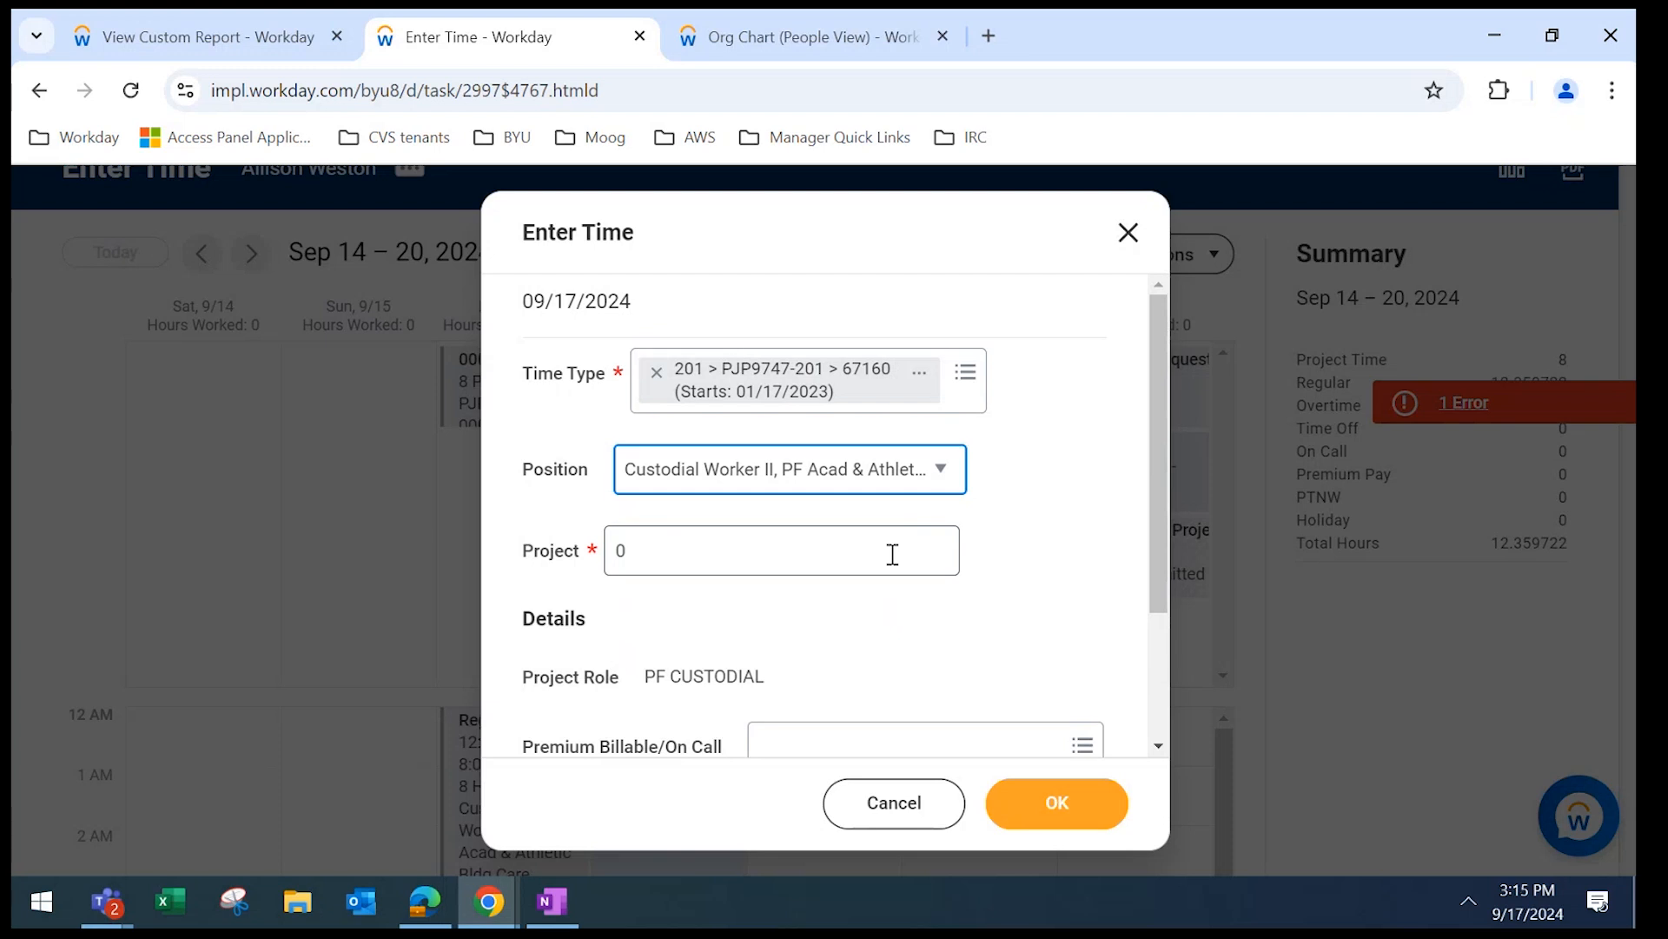
# Enter 4.29 project hours on the 09/17/2024 time entry.
pyautogui.press('Tab')
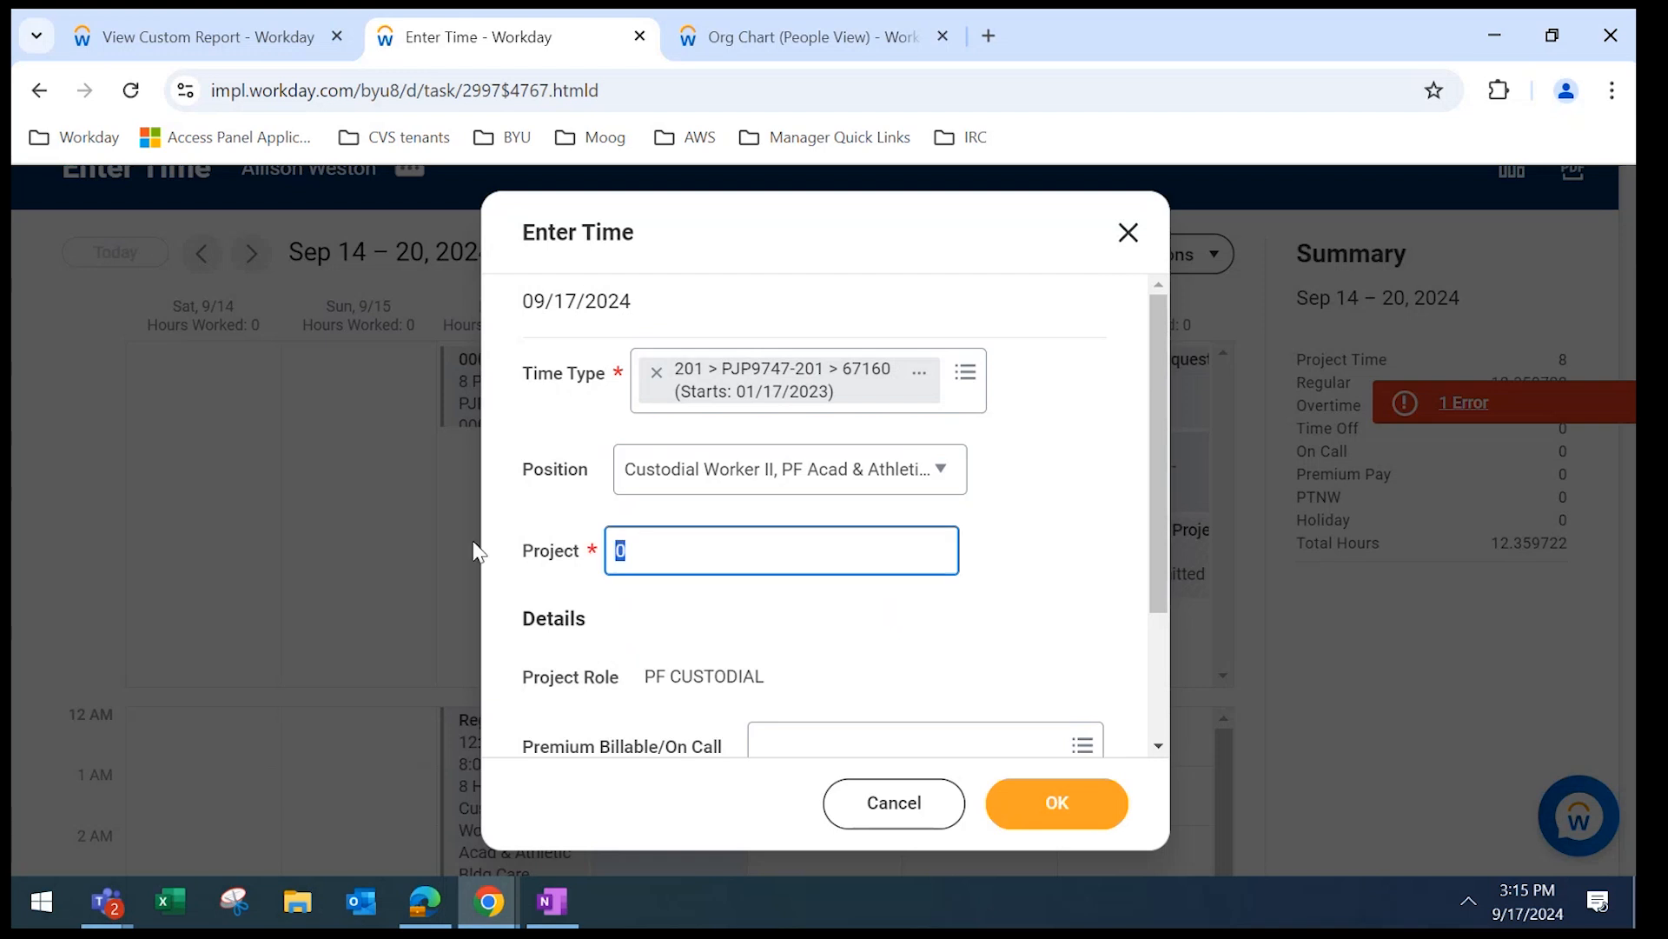
pyautogui.write('4.29')
pyautogui.click(1151, 513)
pyautogui.moveTo(1148, 507); pyautogui.dragTo(1156, 600)
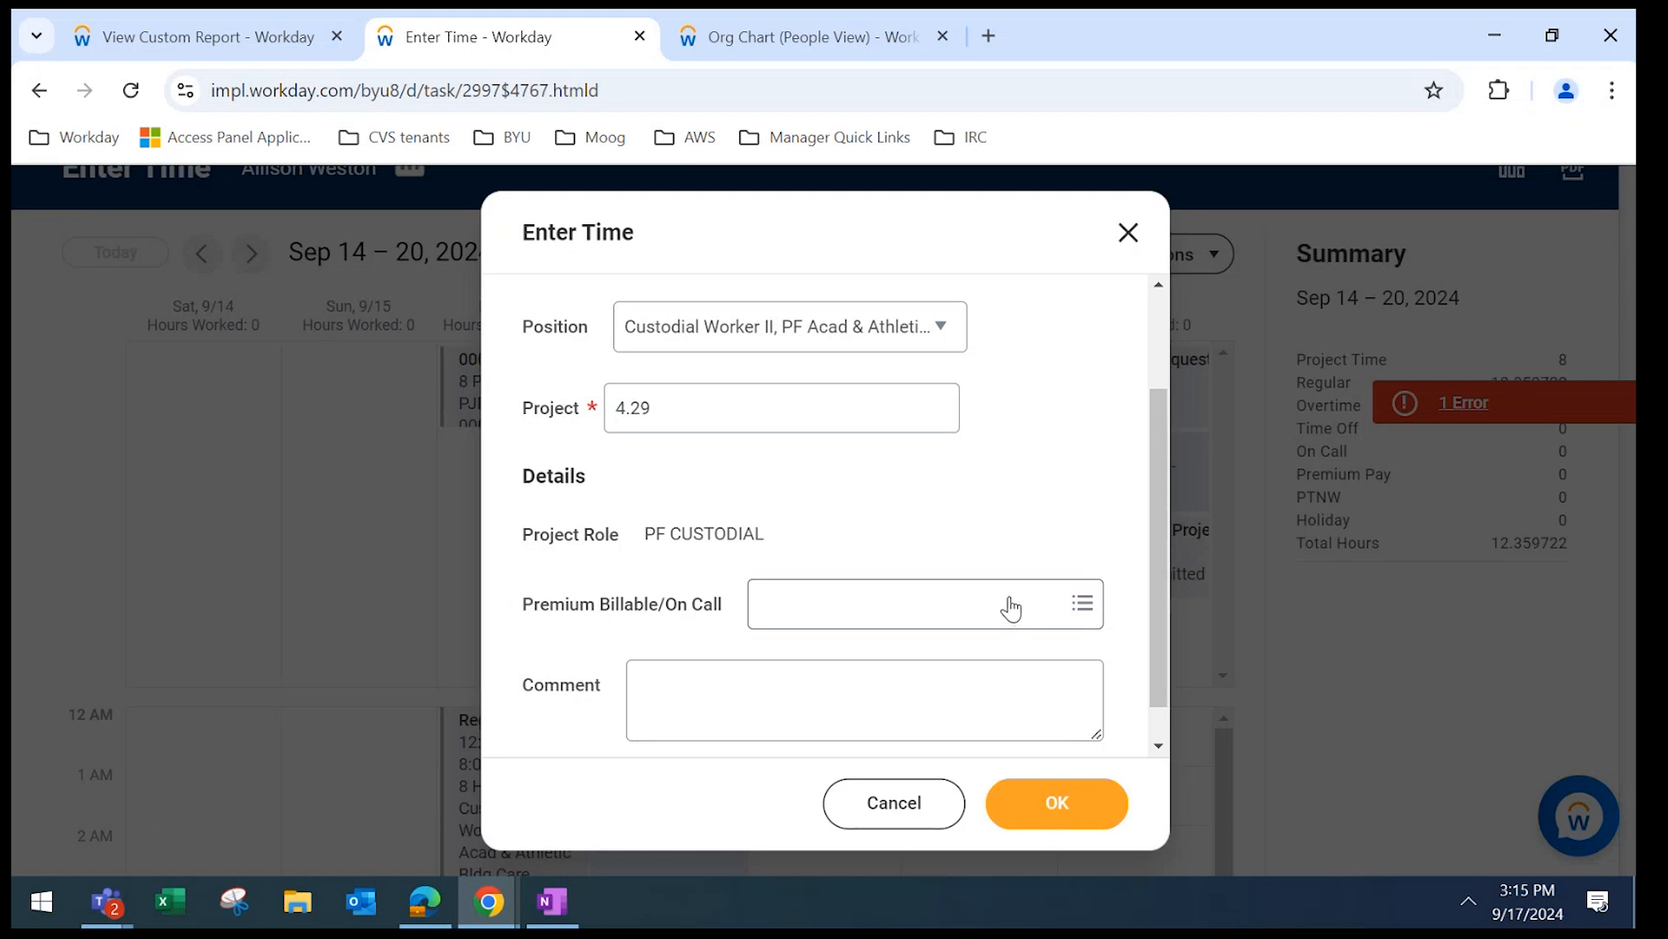
pyautogui.moveTo(1150, 534); pyautogui.dragTo(1147, 120)
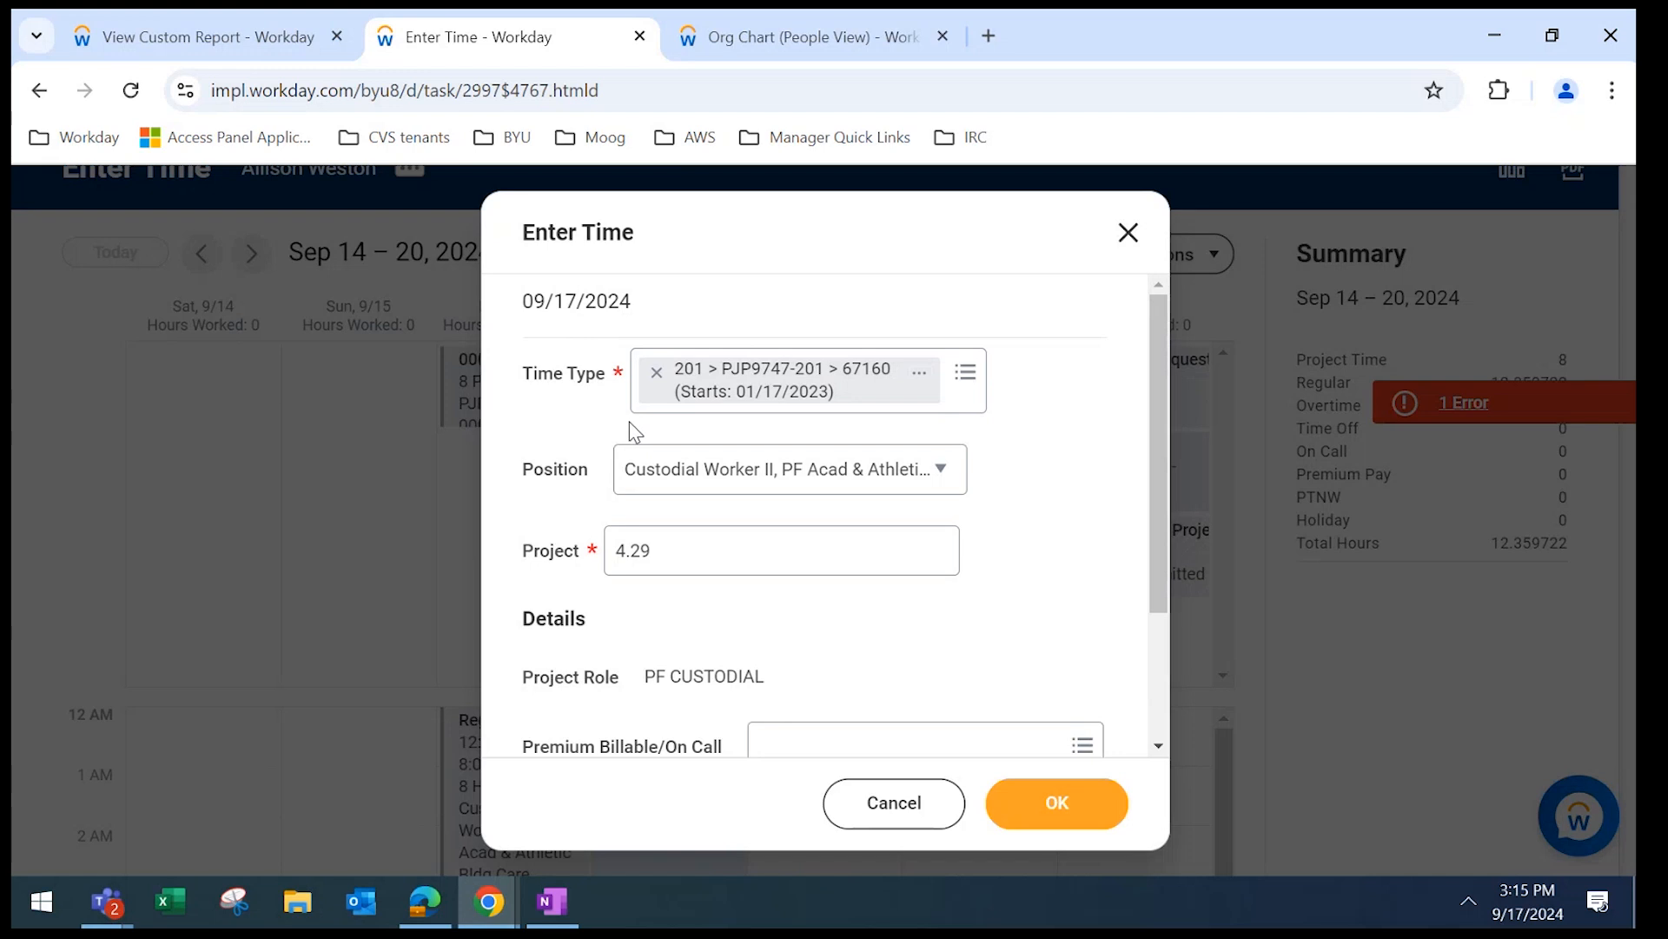
# Leave Premium Billable/On Call blank and save the 09/17/2024 entry.
pyautogui.click(907, 747)
pyautogui.click(935, 709)
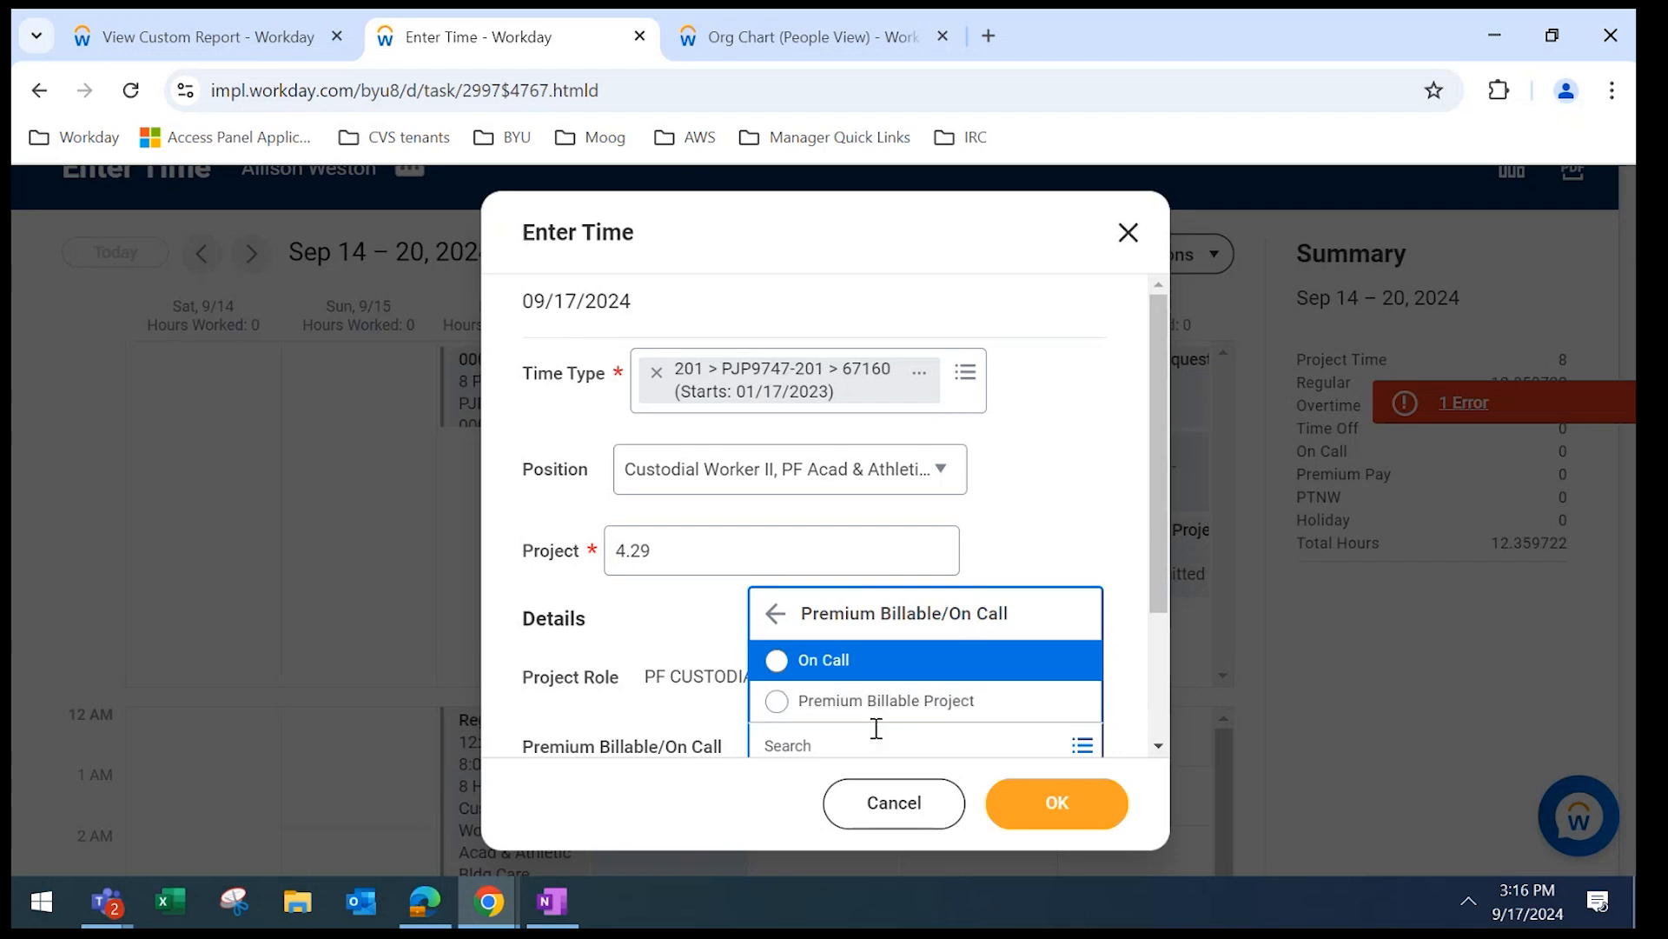
pyautogui.click(857, 813)
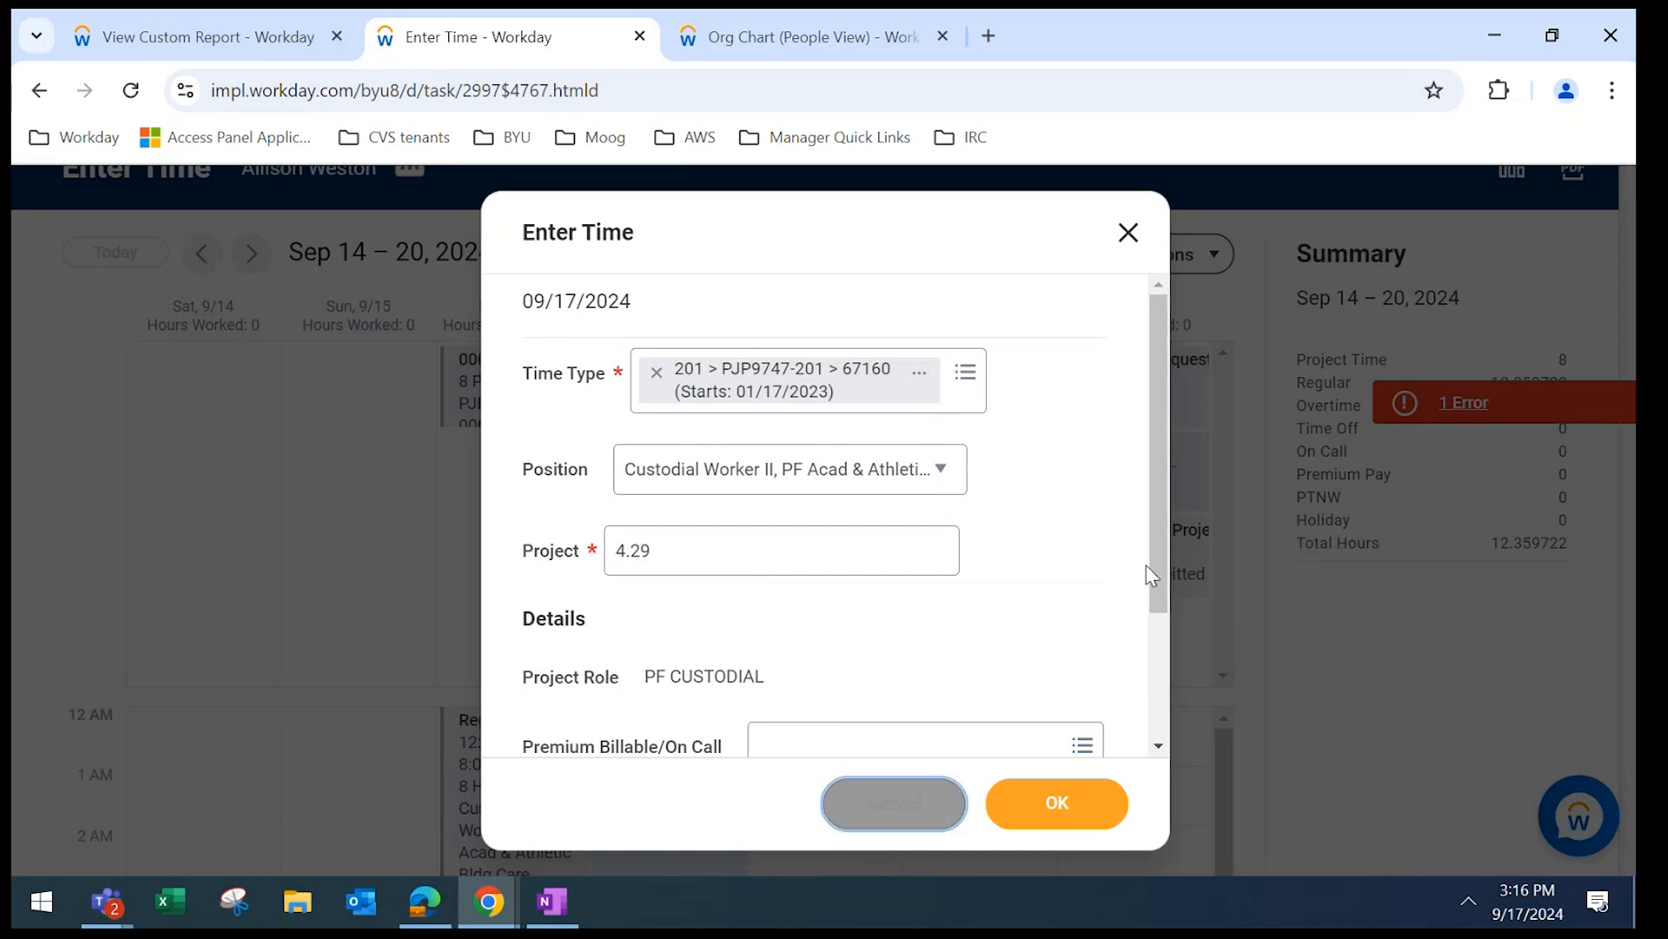
pyautogui.moveTo(1154, 565); pyautogui.dragTo(1147, 808)
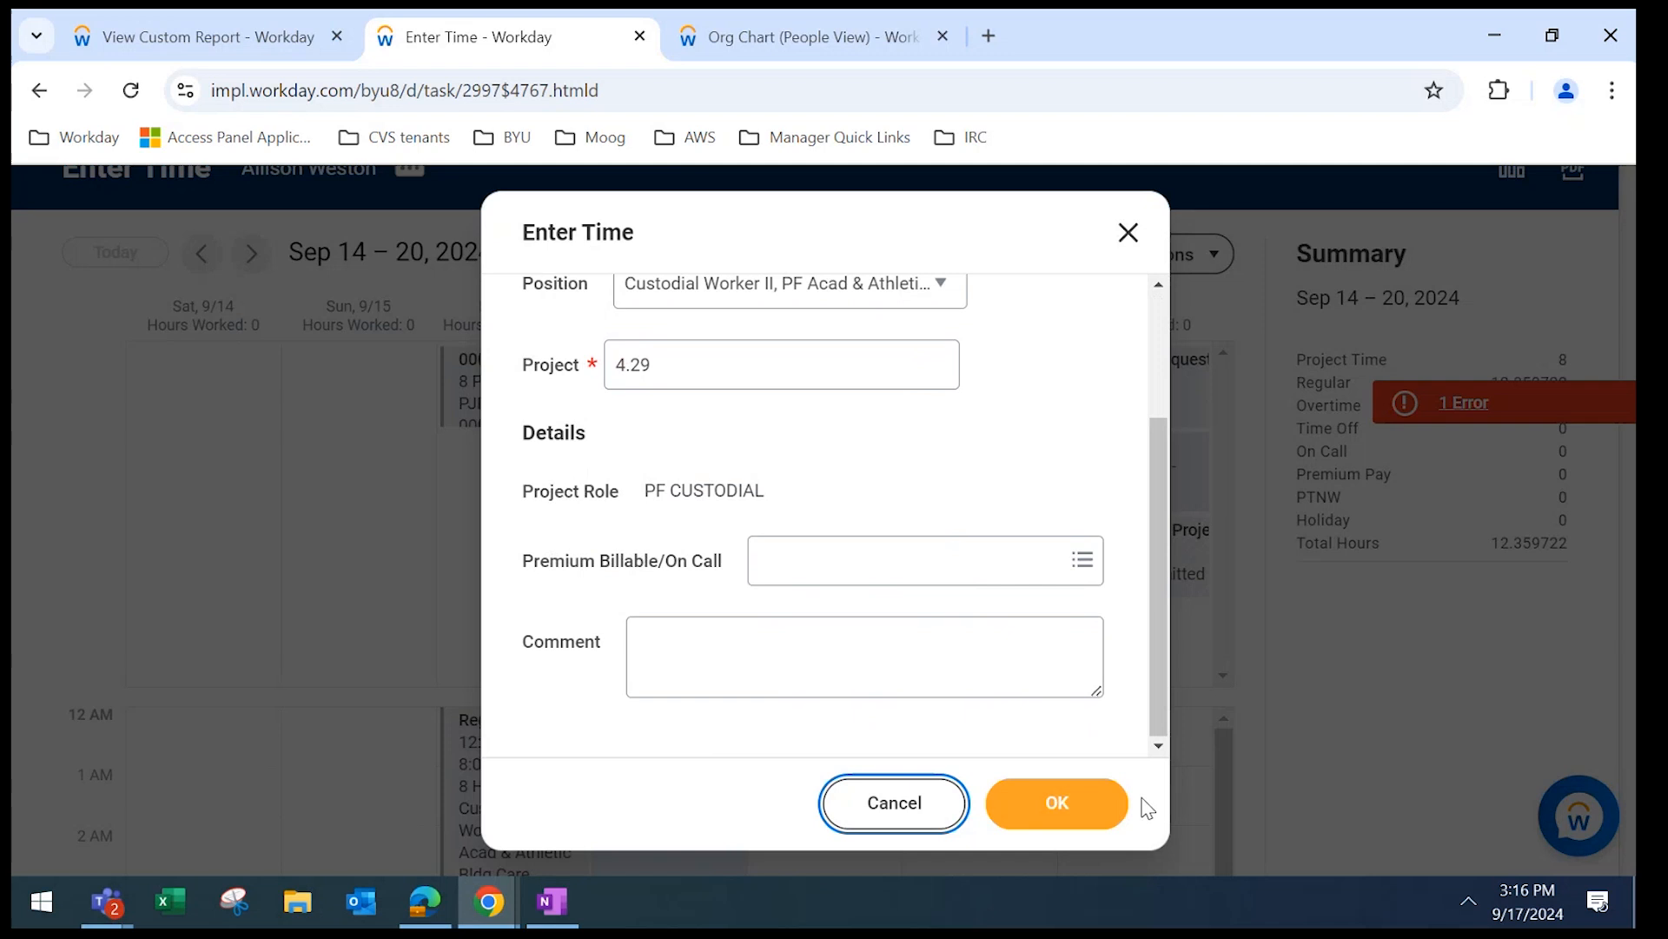
pyautogui.click(1073, 812)
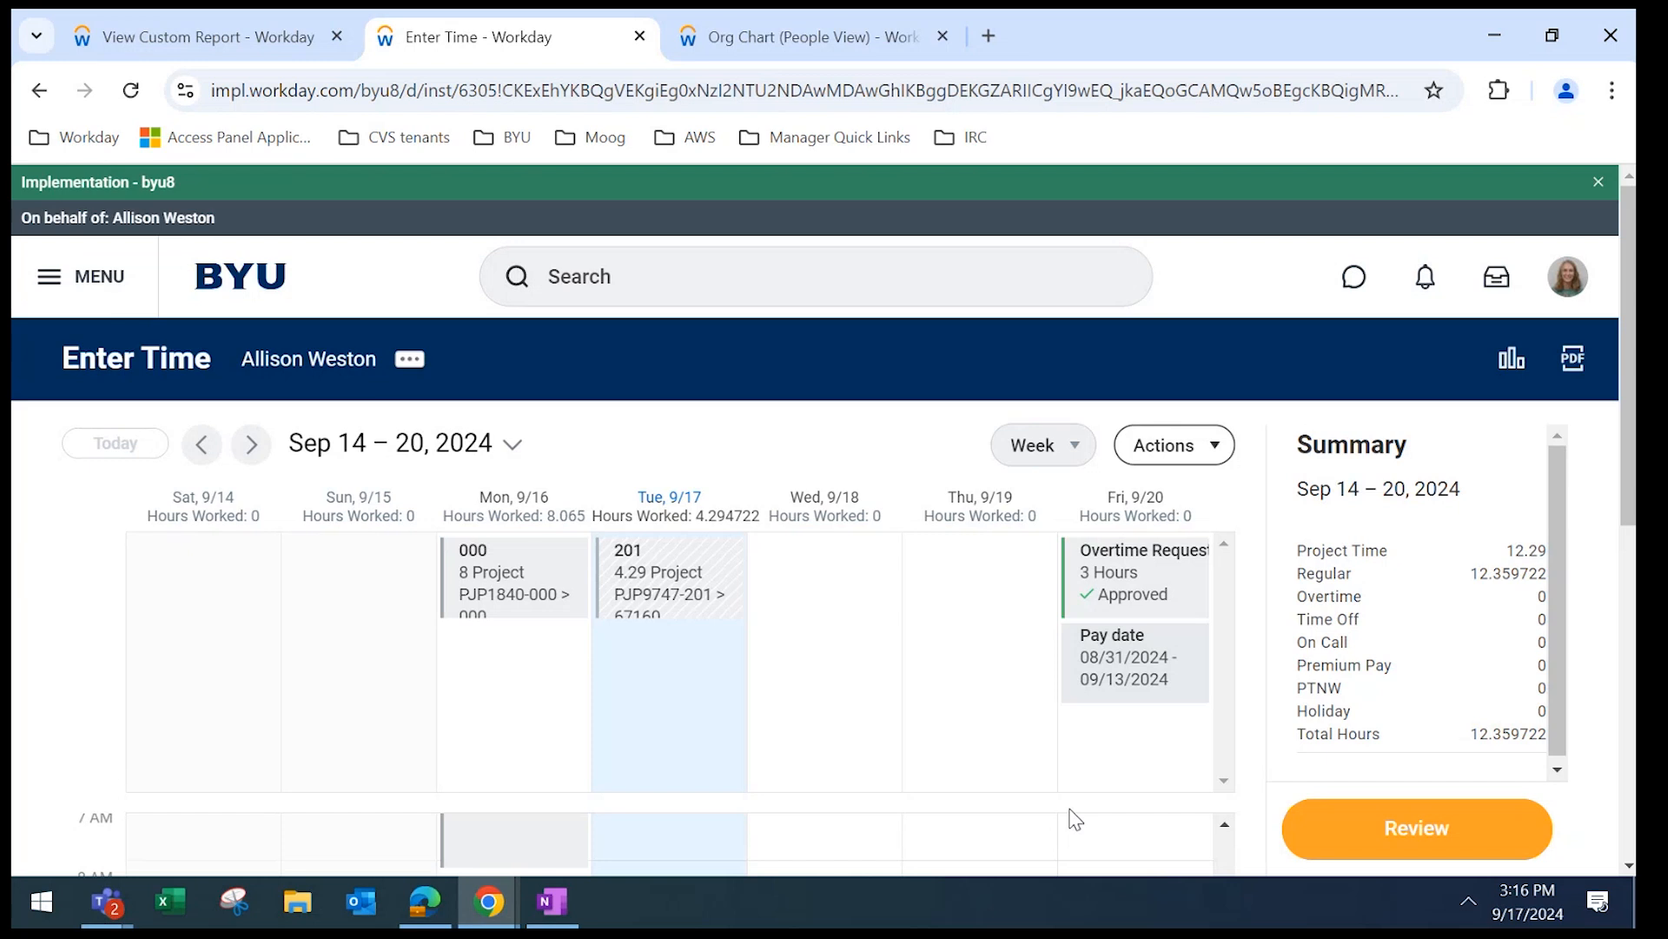
# Scroll the Sep 14–20 calendar down to the hourly grid and back up to check the 4.29-hour Tue 9/17 entry.
pyautogui.scroll(-4, 1625, 434)
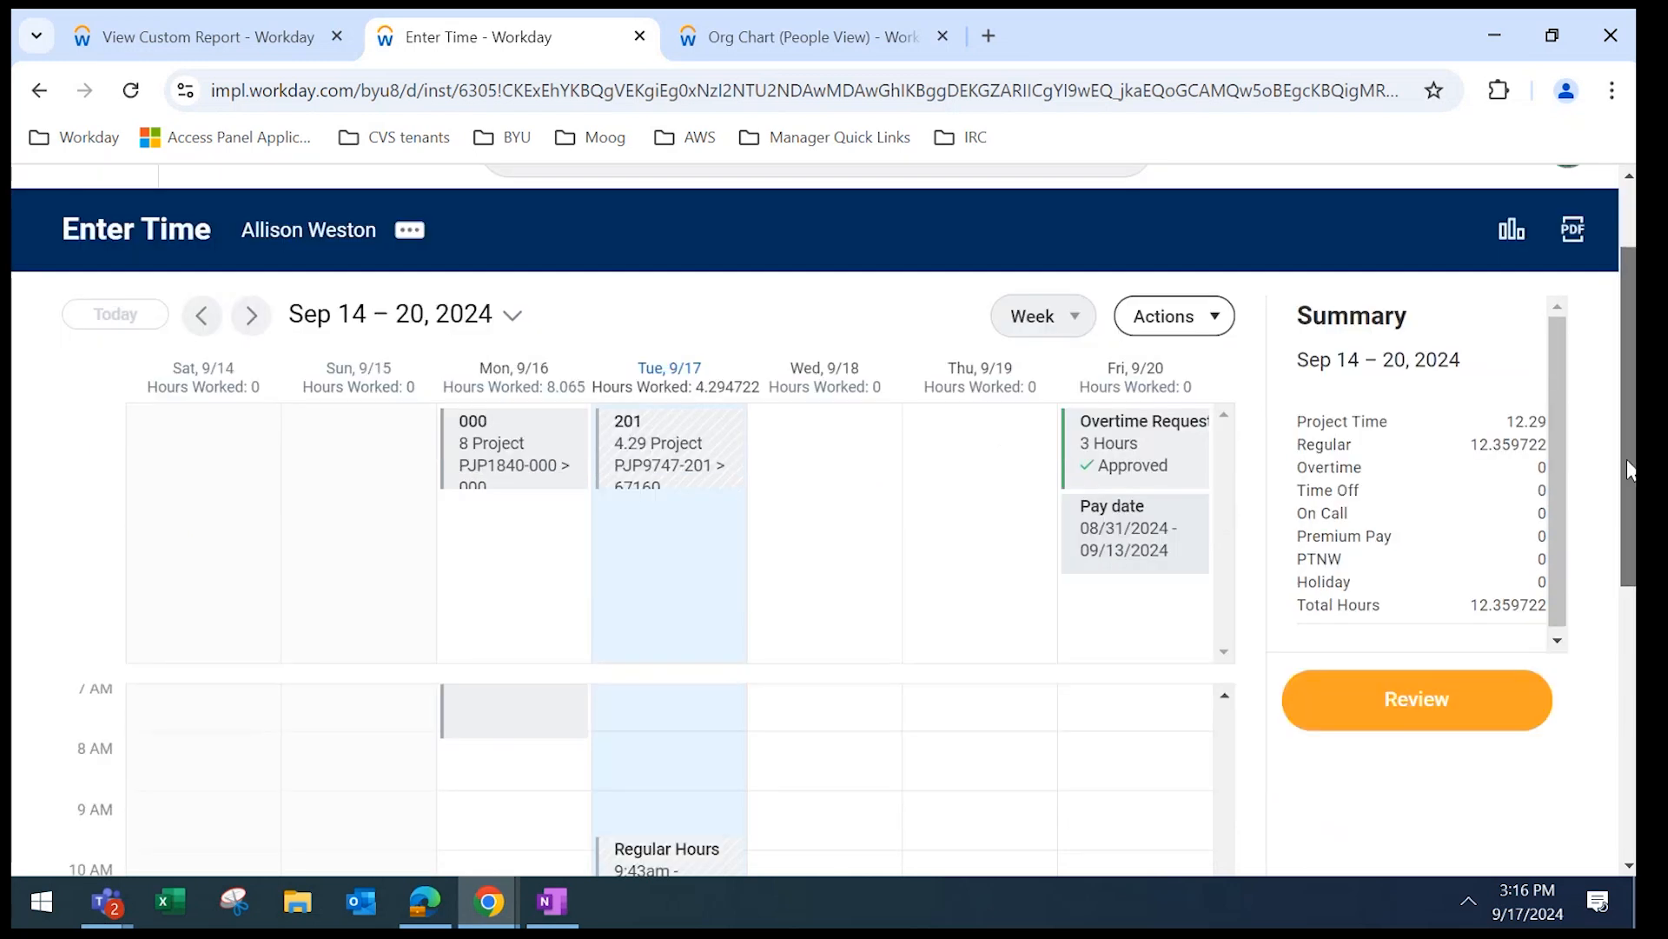
pyautogui.moveTo(1628, 540); pyautogui.dragTo(1628, 545)
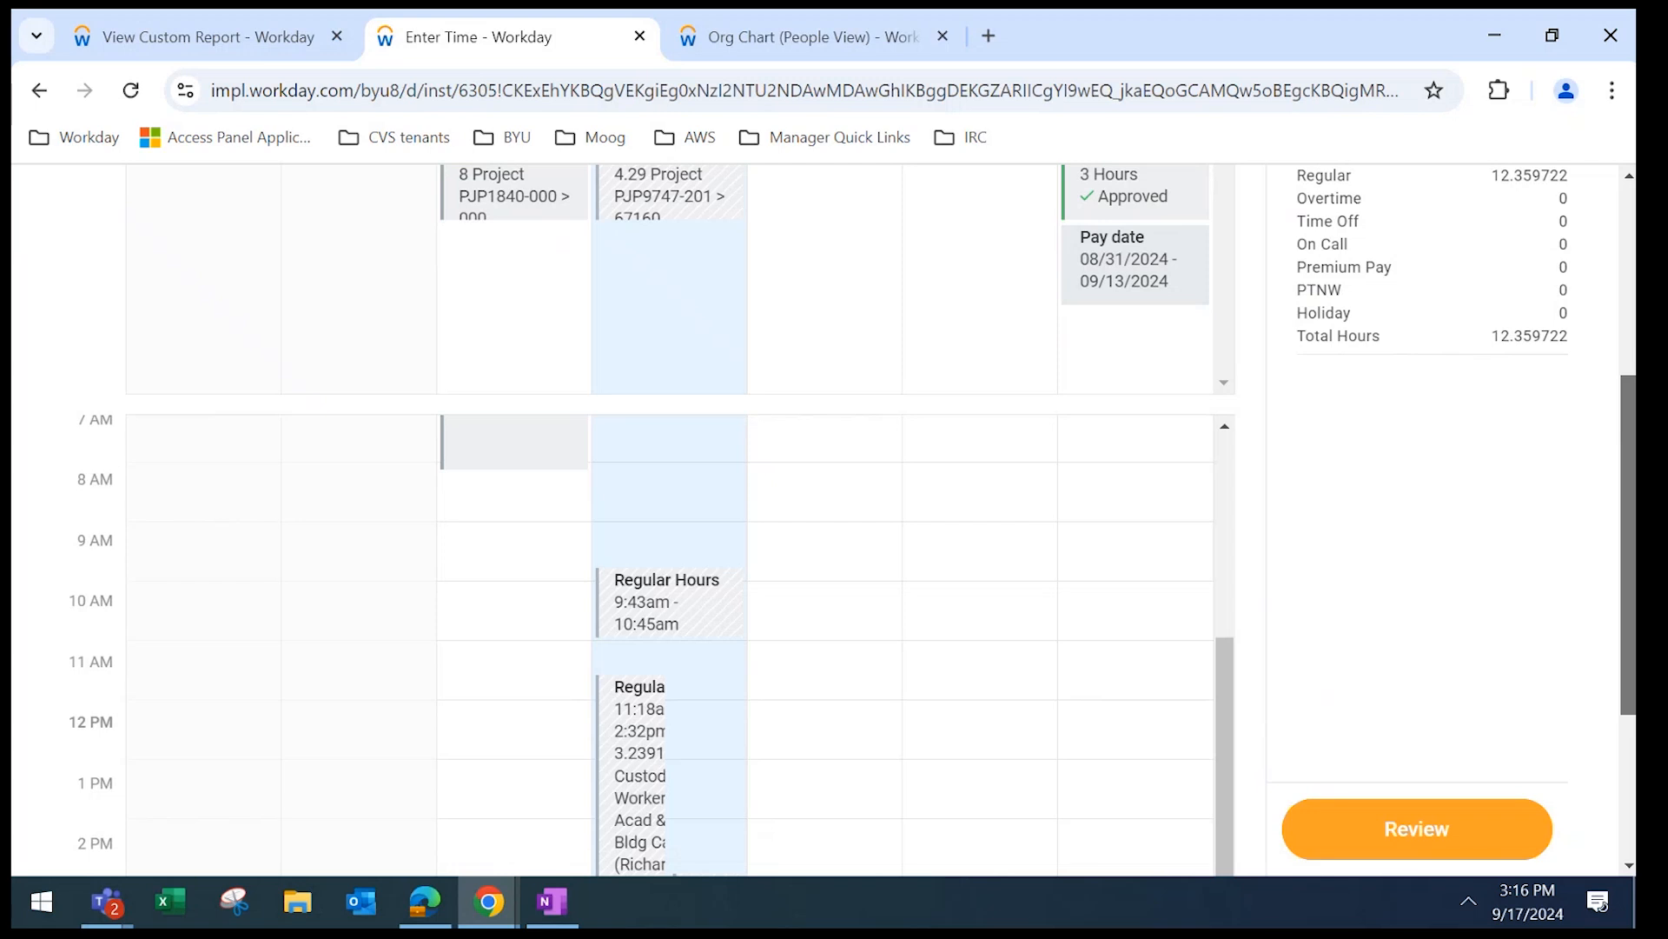
pyautogui.scroll(3, 817, 521)
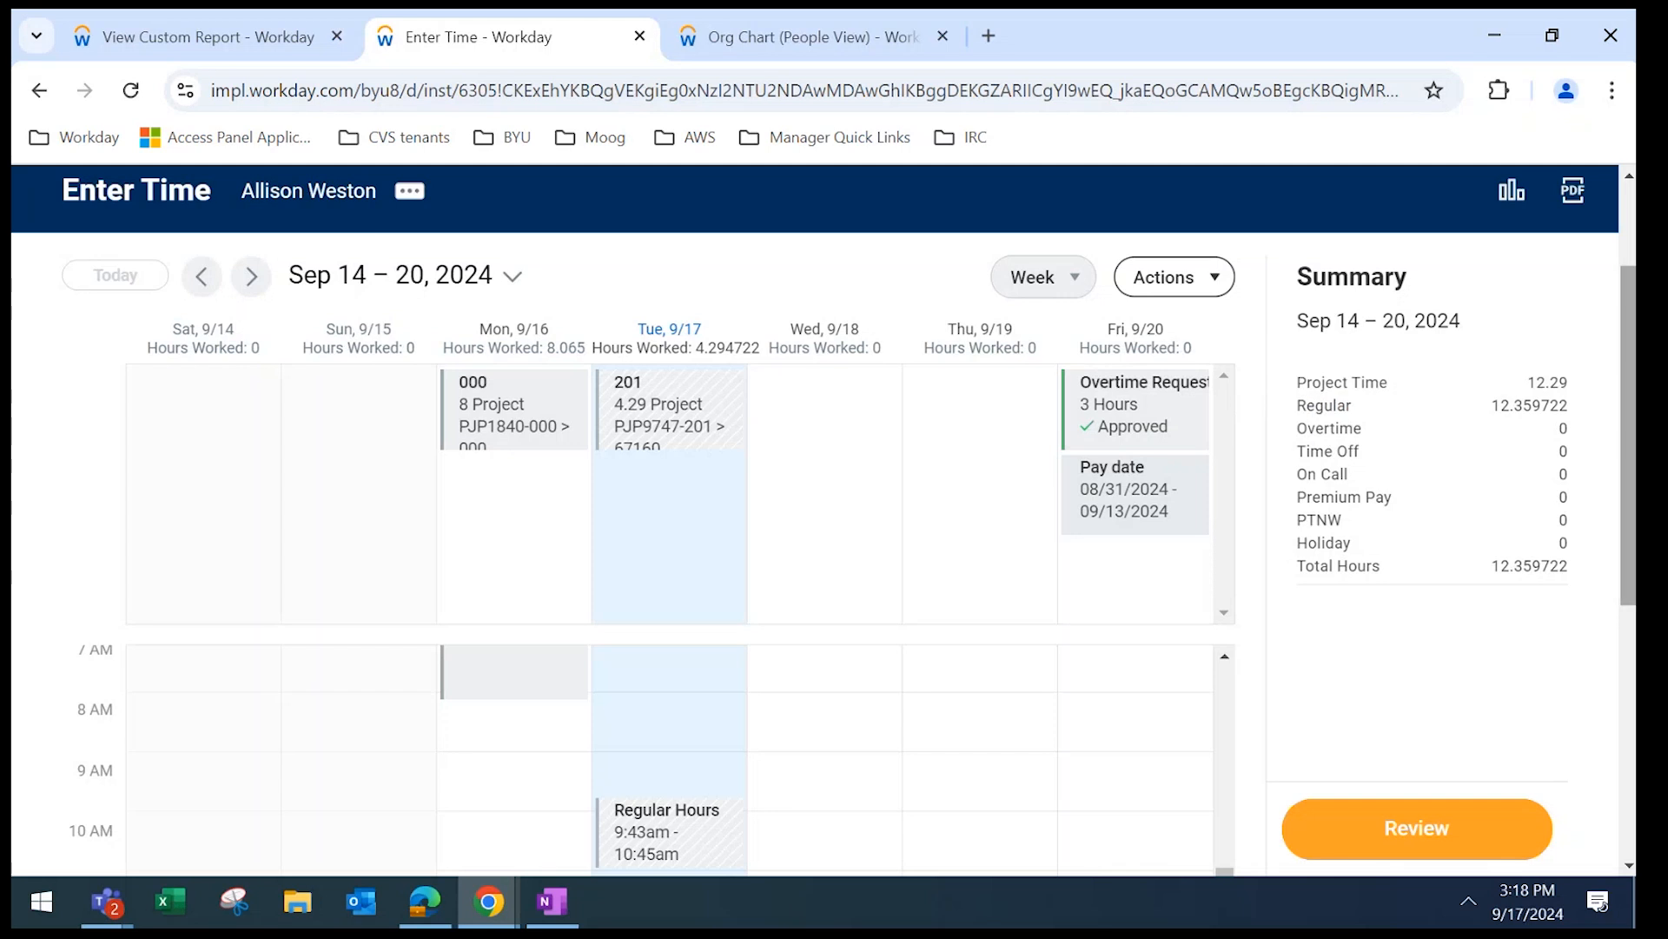
pyautogui.scroll(5, 1618, 571)
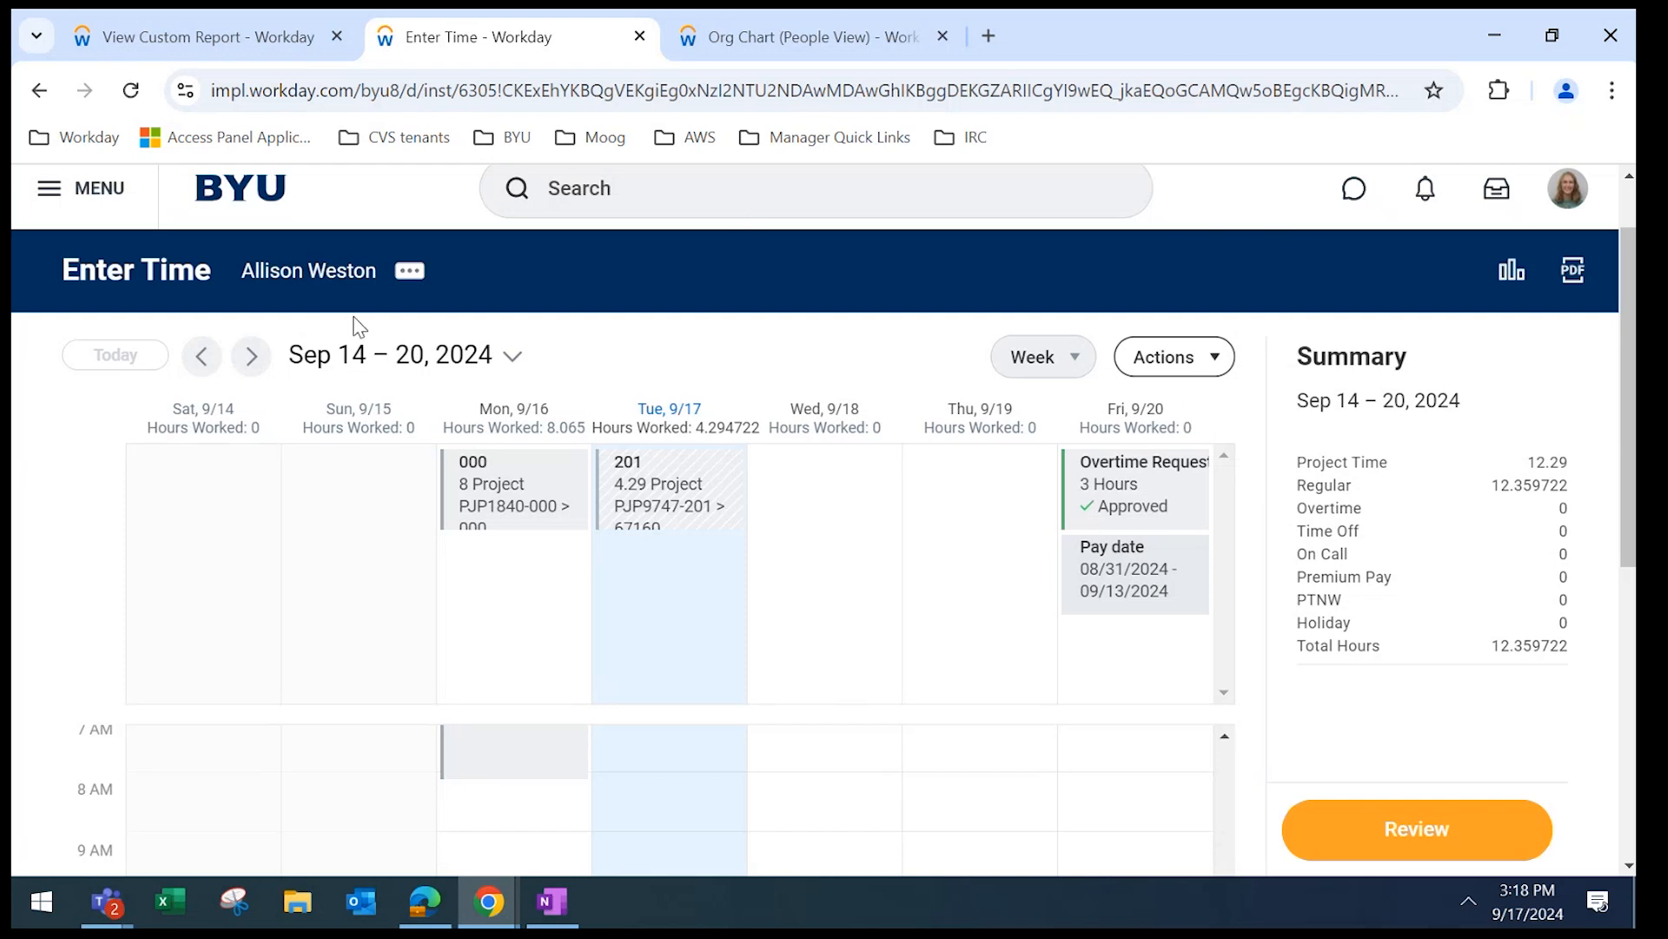
# Start another Tue 9/17 entry and browse the Project Plan Tasks time types under PJP9757-222.
pyautogui.click(659, 603)
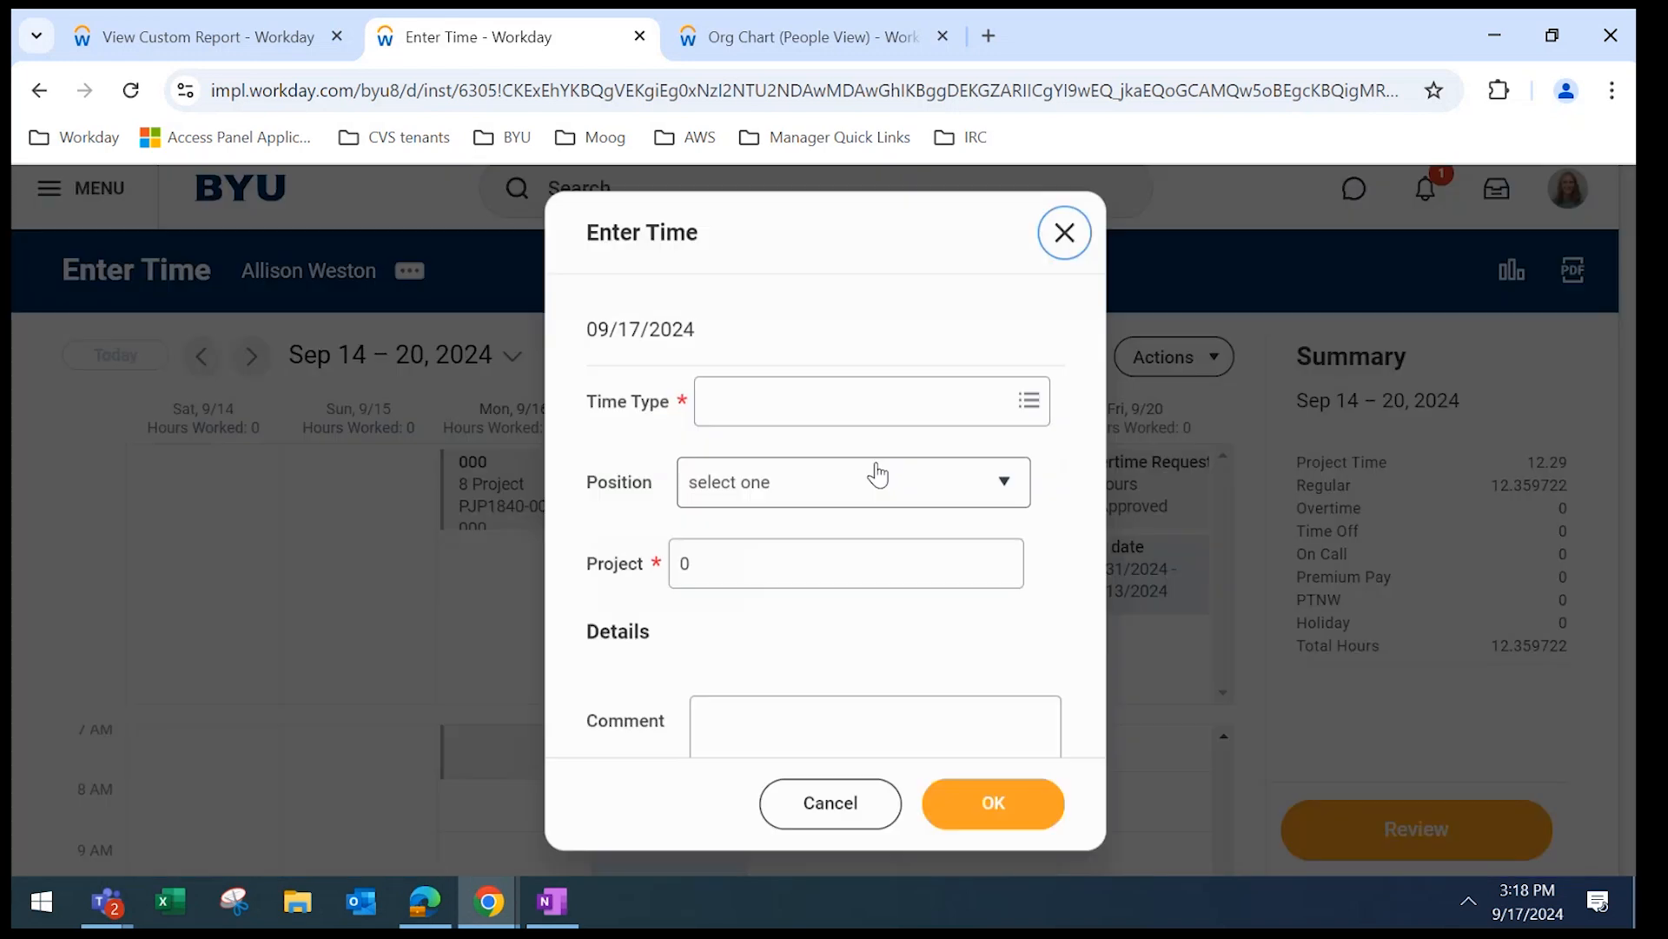
pyautogui.click(875, 383)
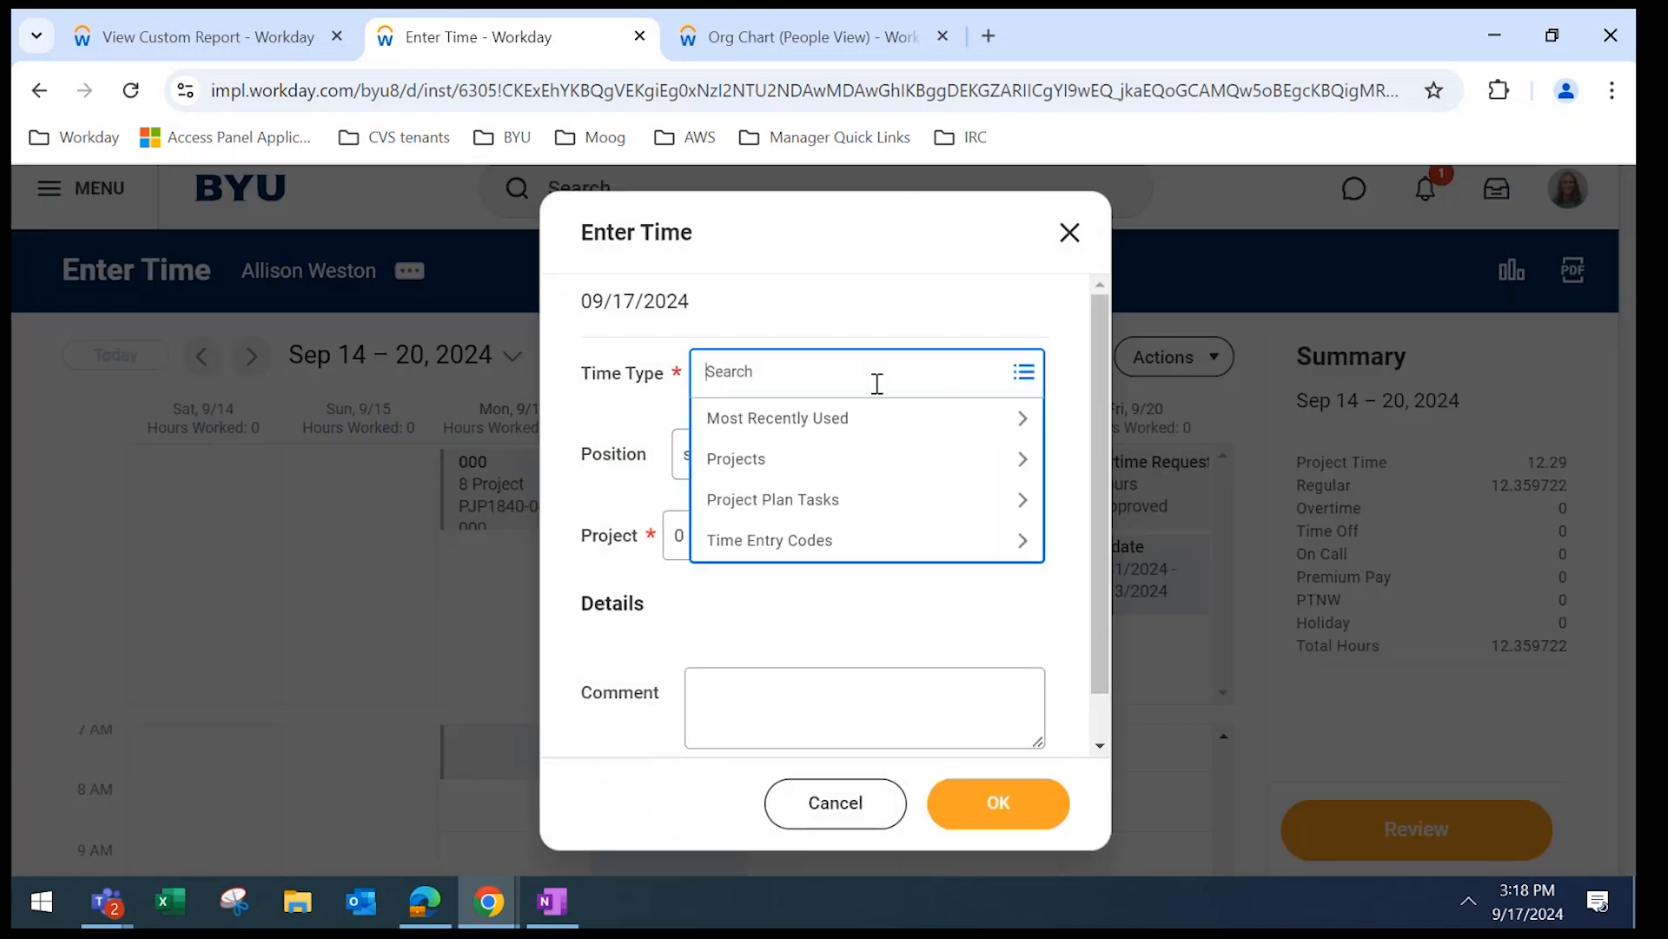
pyautogui.click(867, 509)
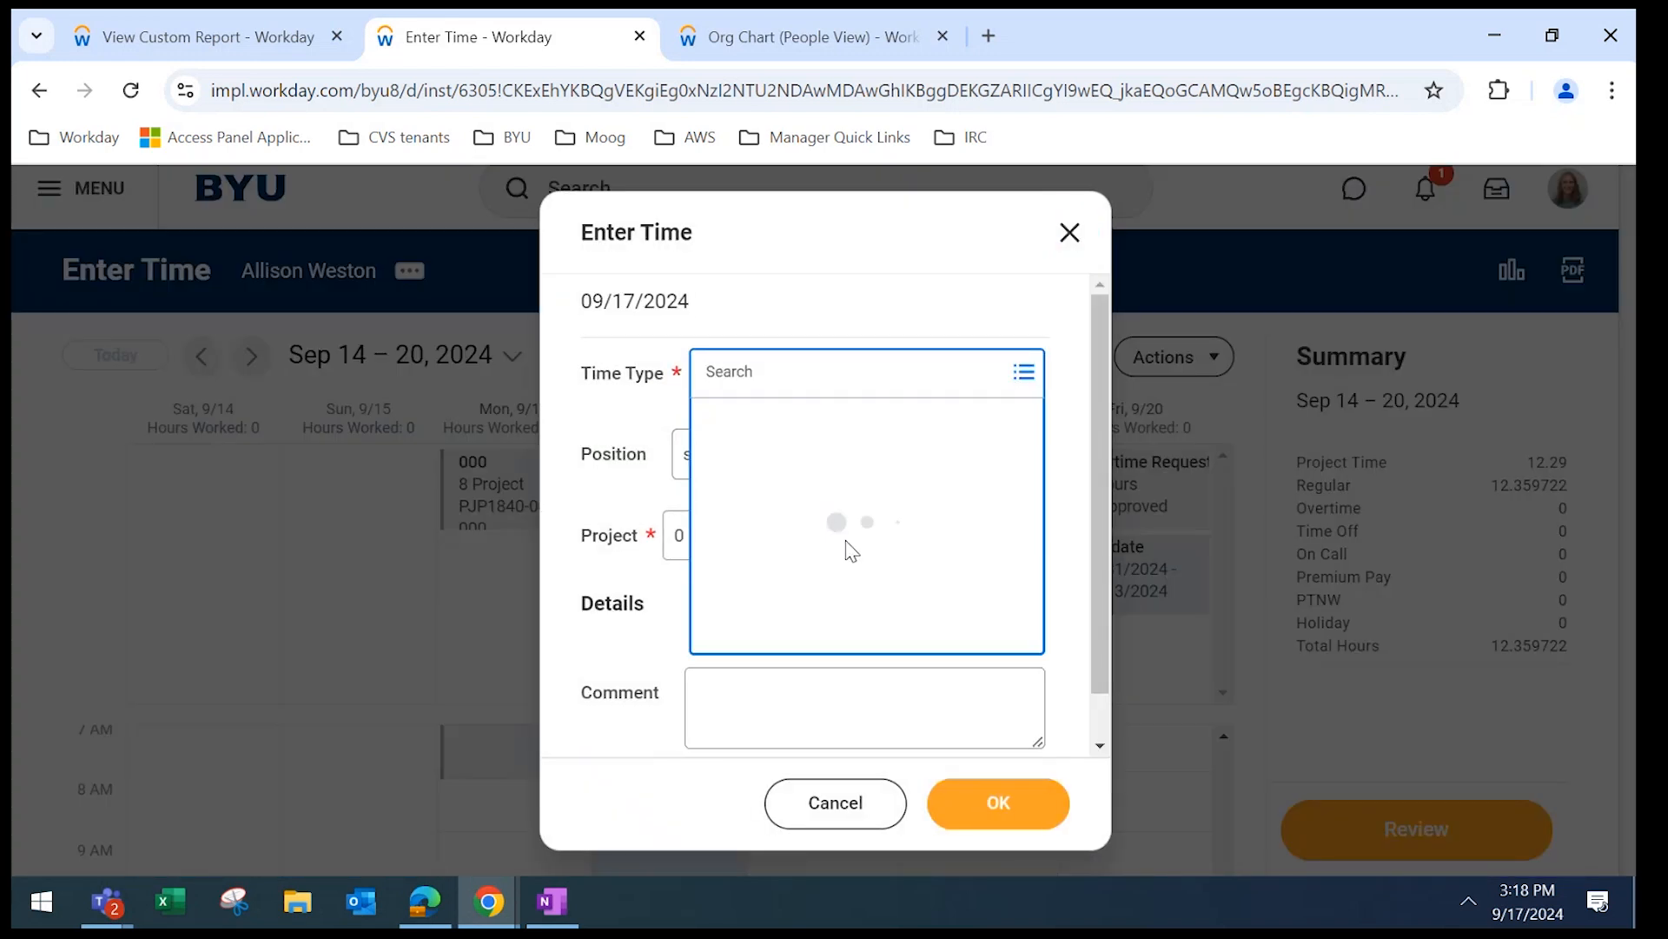
pyautogui.click(805, 549)
pyautogui.click(776, 439)
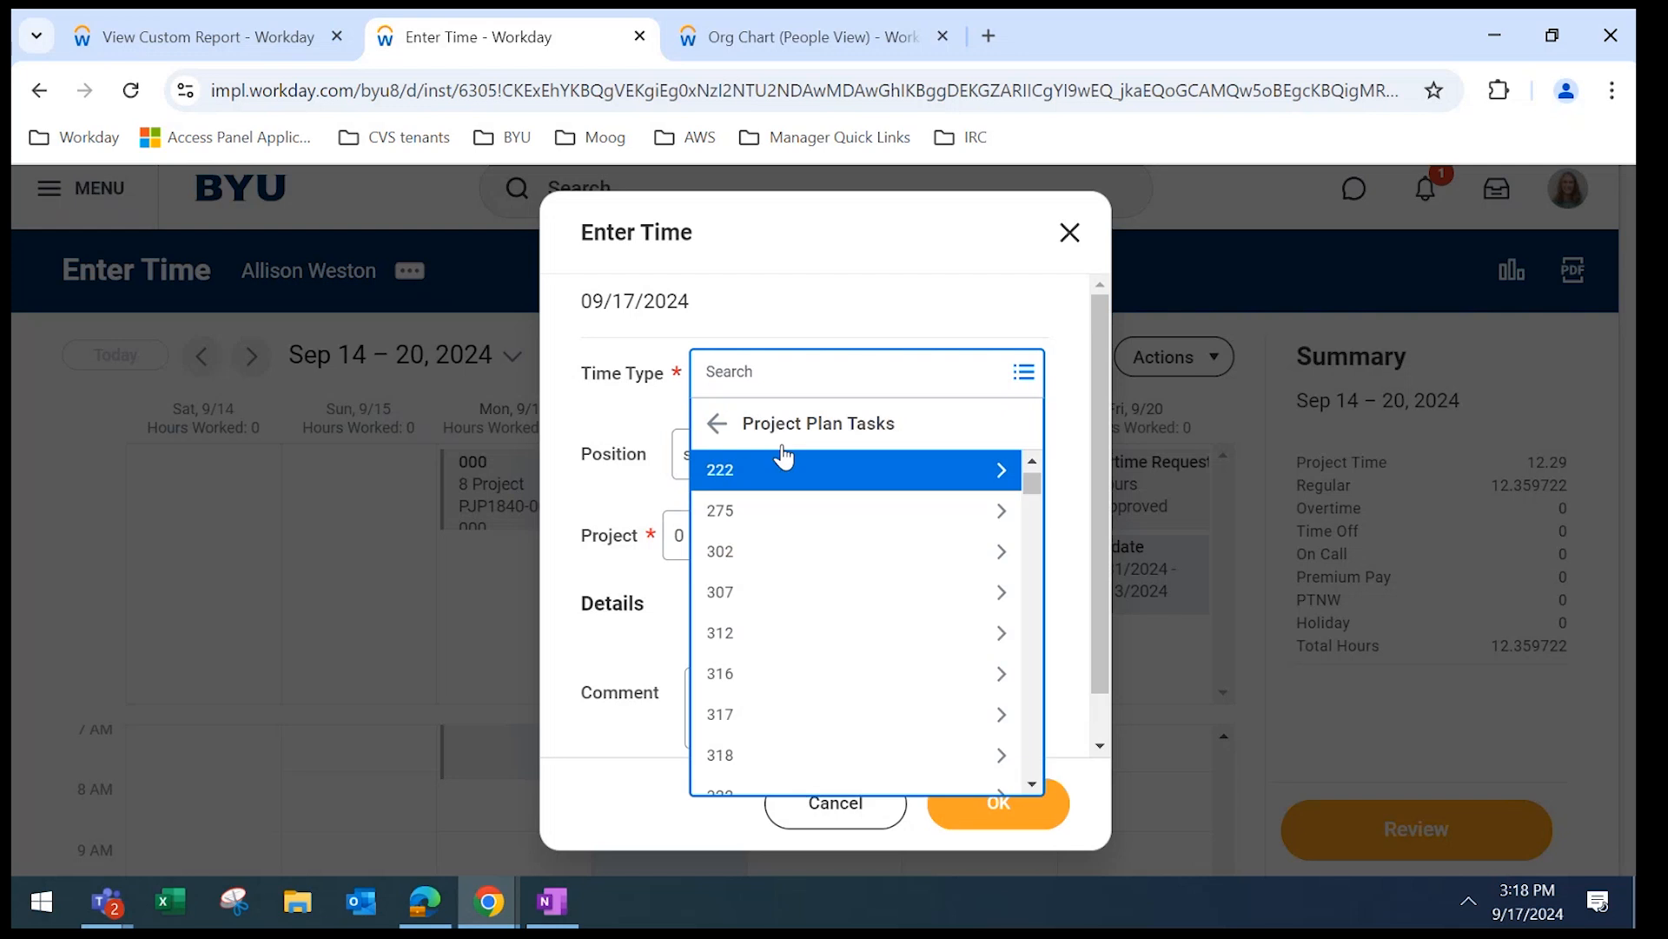
pyautogui.click(766, 474)
pyautogui.click(765, 474)
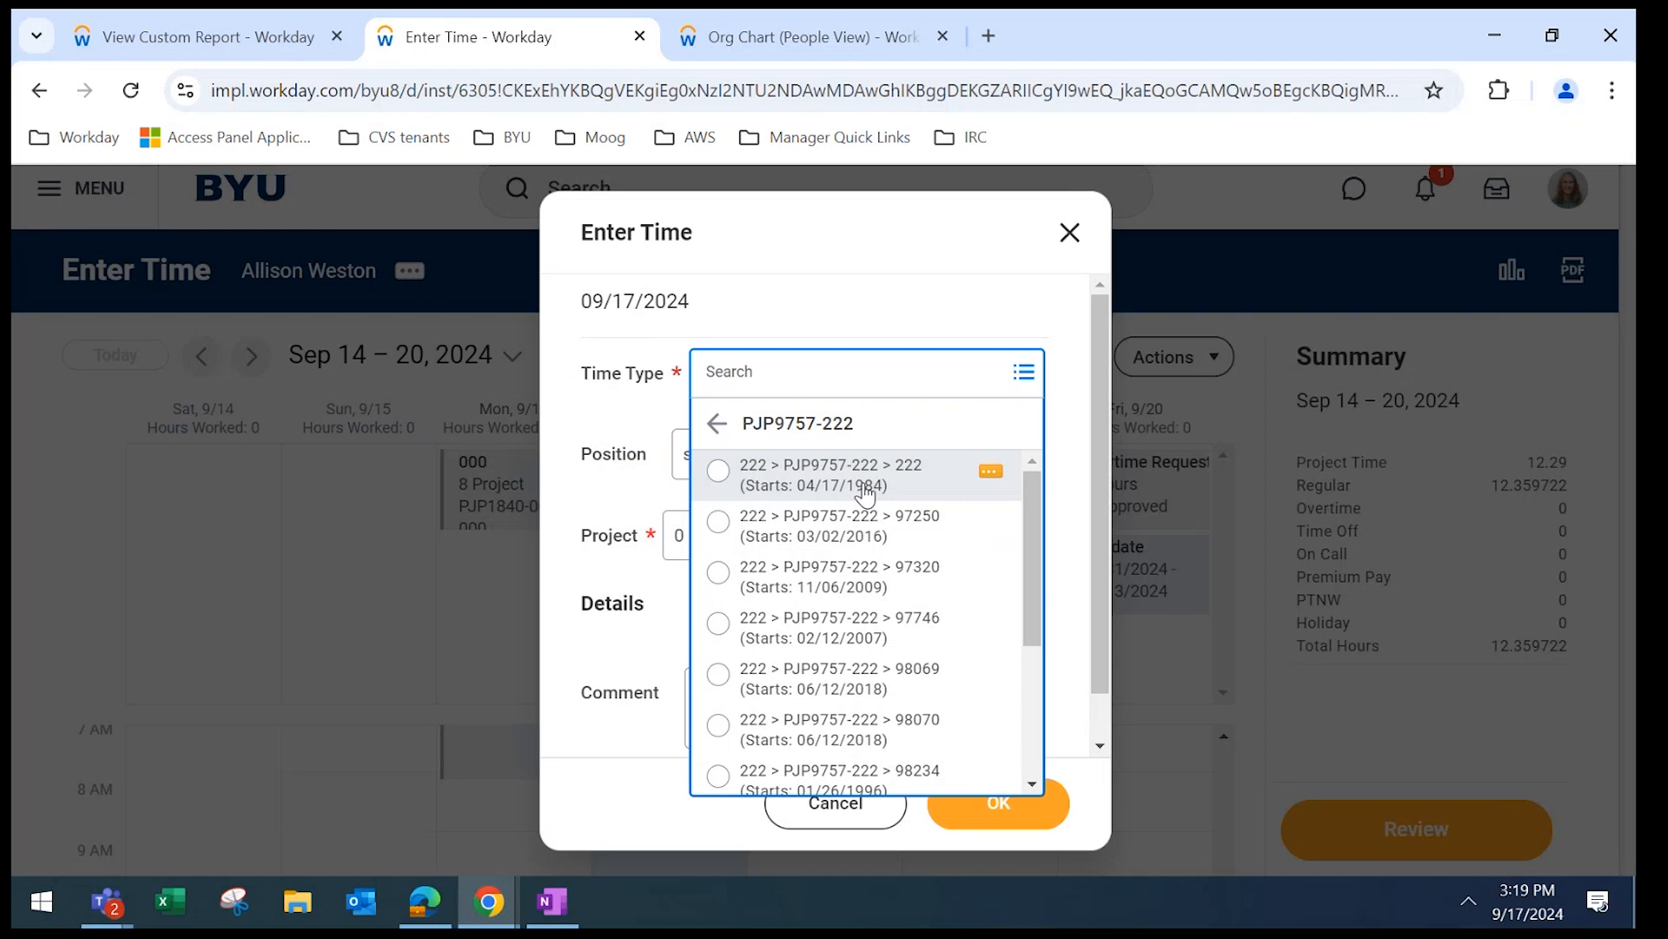
pyautogui.click(716, 425)
pyautogui.click(717, 425)
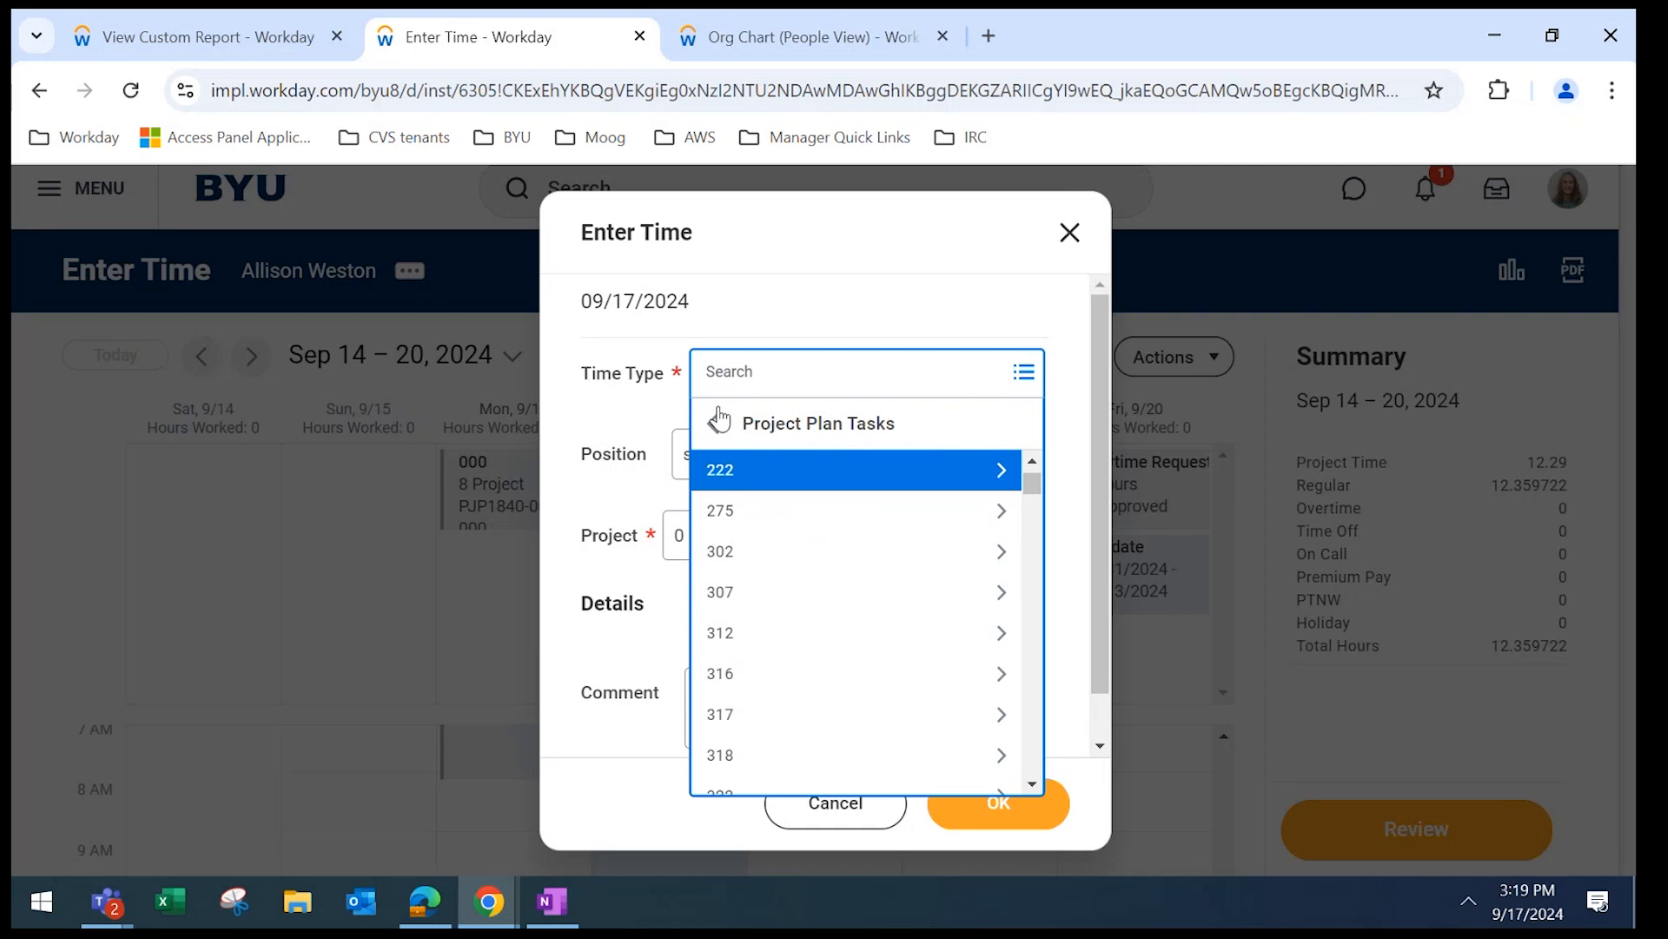
pyautogui.click(717, 424)
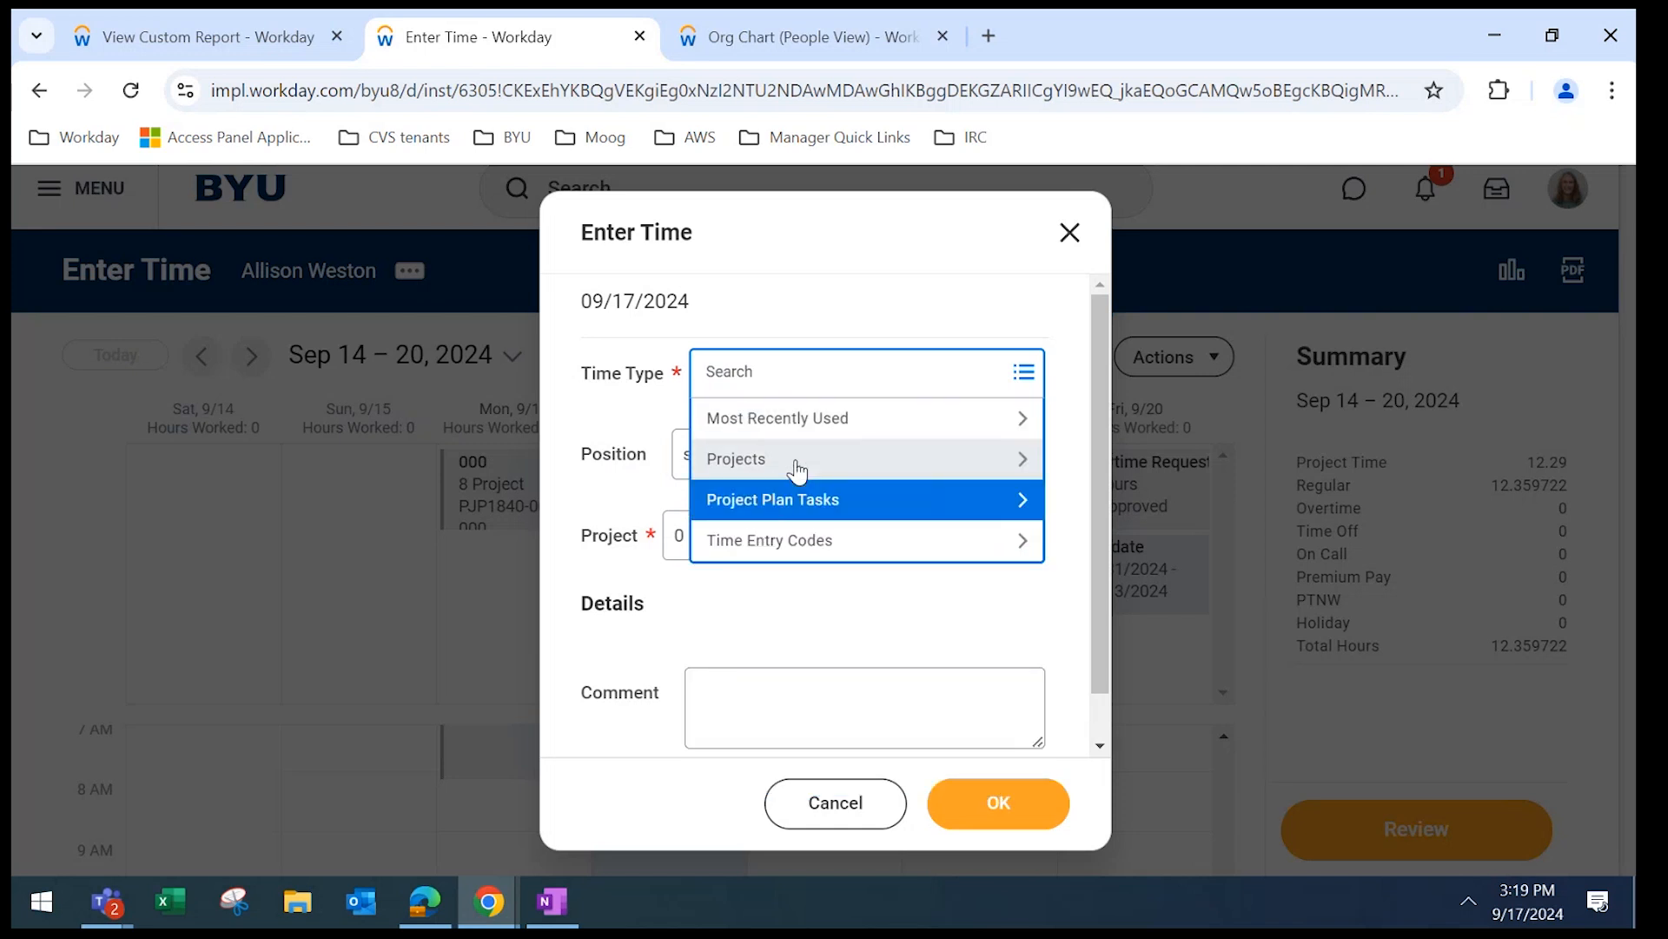
# Close the time type list and cancel the unfinished time entry.
pyautogui.moveTo(798, 472); pyautogui.dragTo(822, 513)
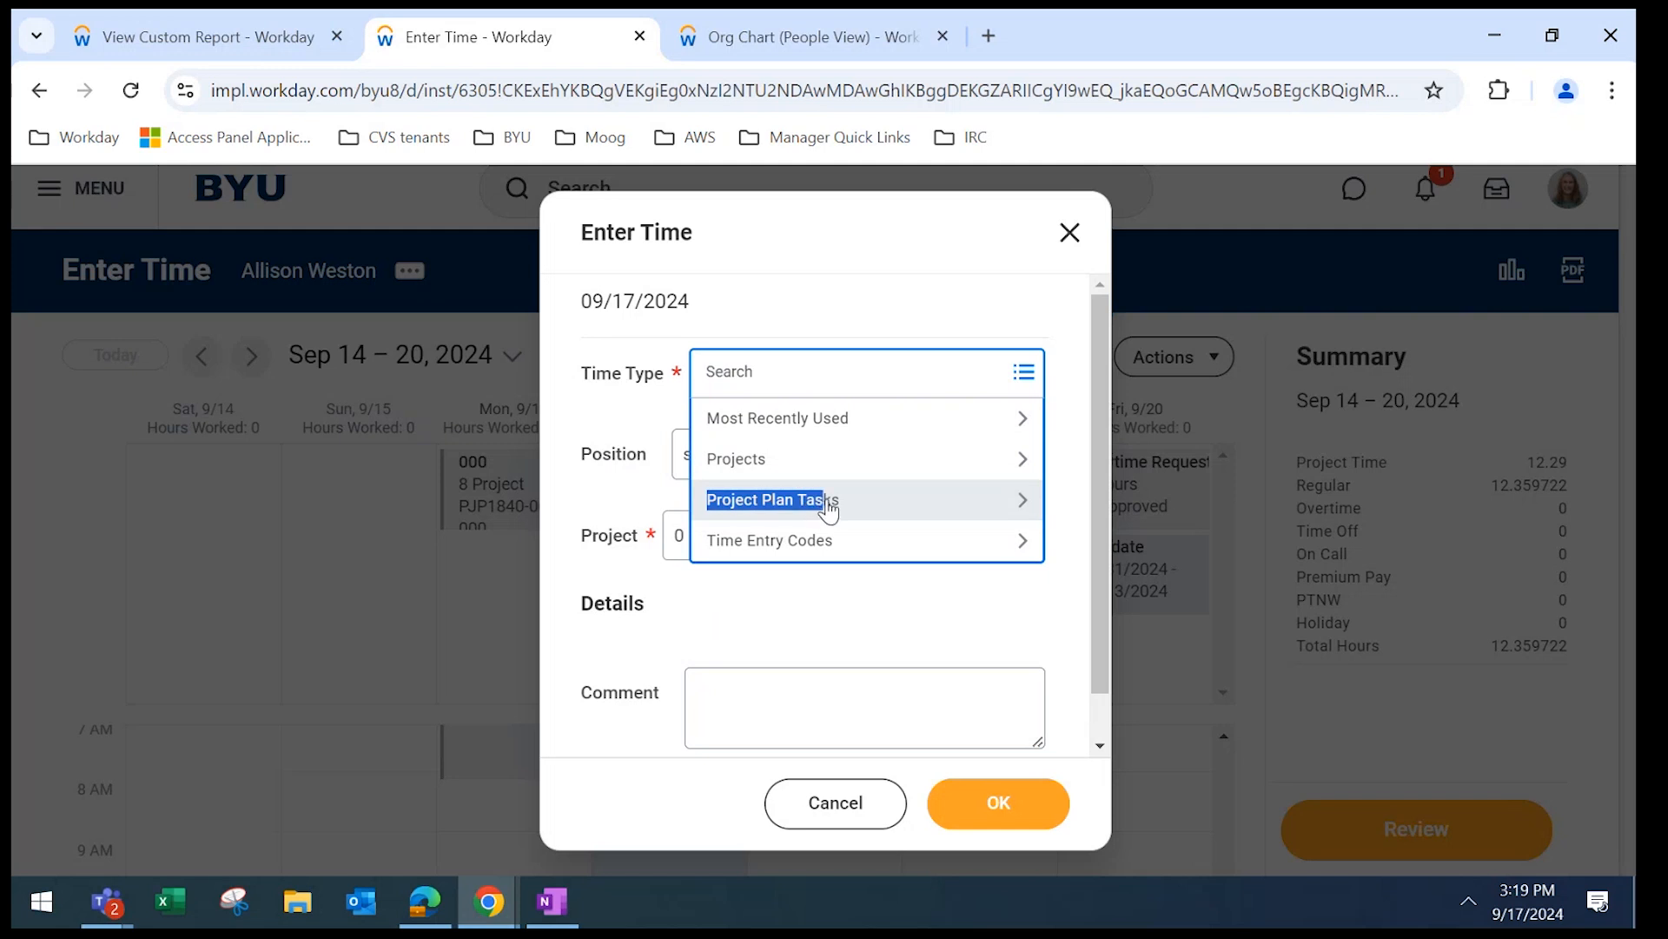
pyautogui.moveTo(827, 500); pyautogui.dragTo(823, 372)
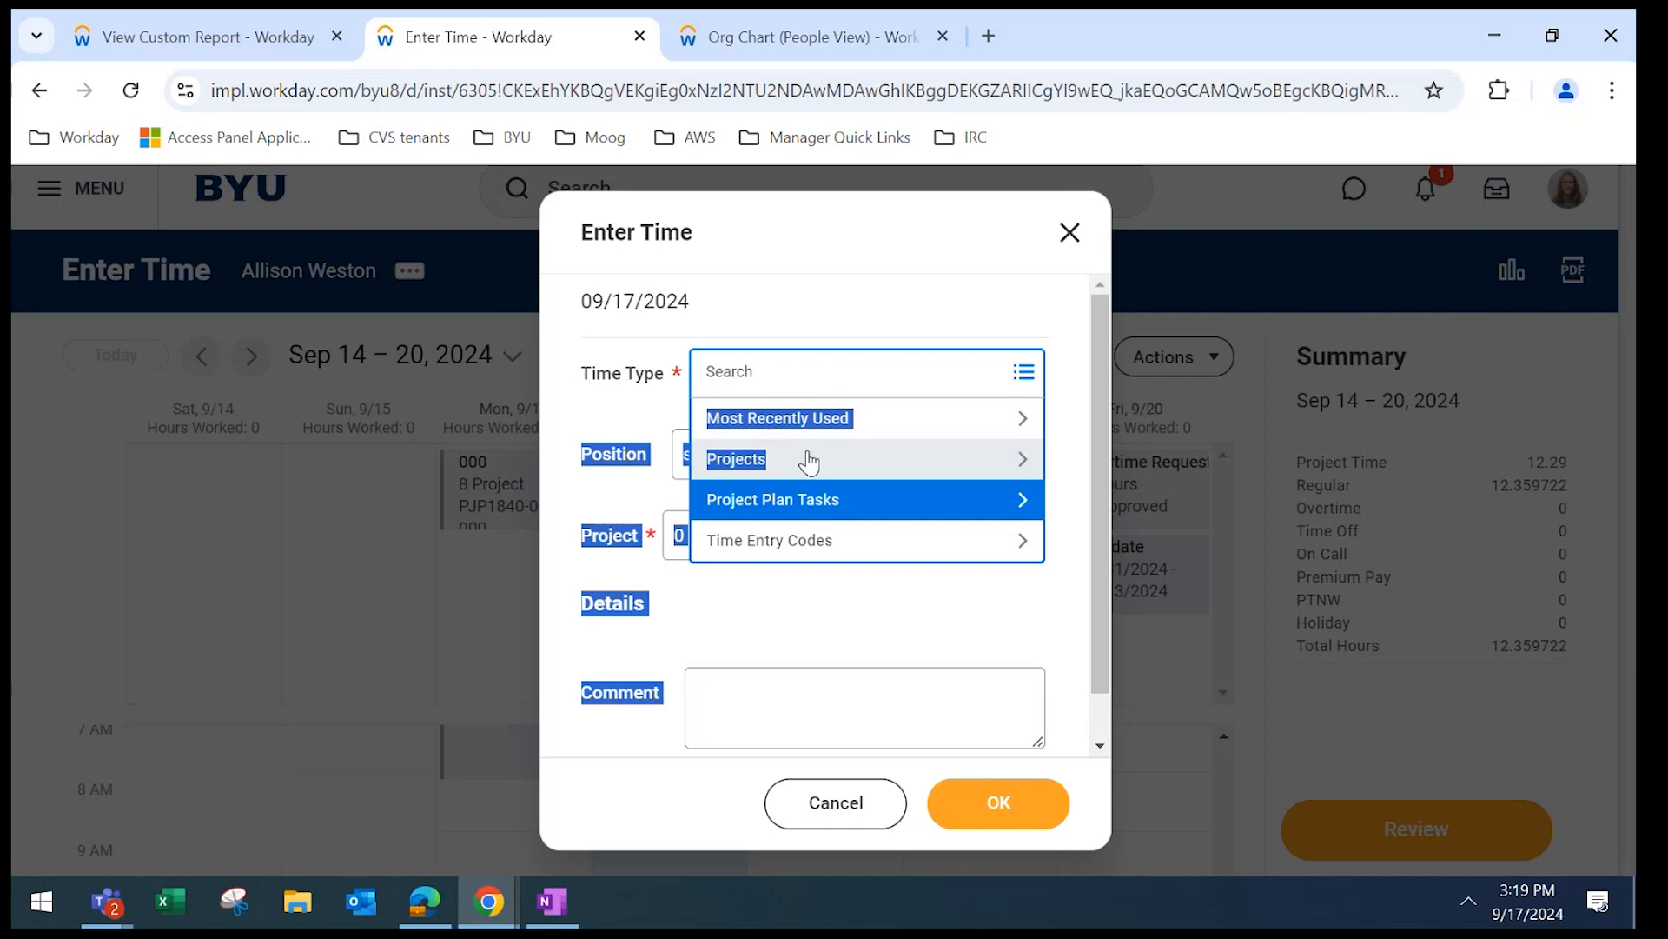
pyautogui.click(839, 807)
pyautogui.click(839, 804)
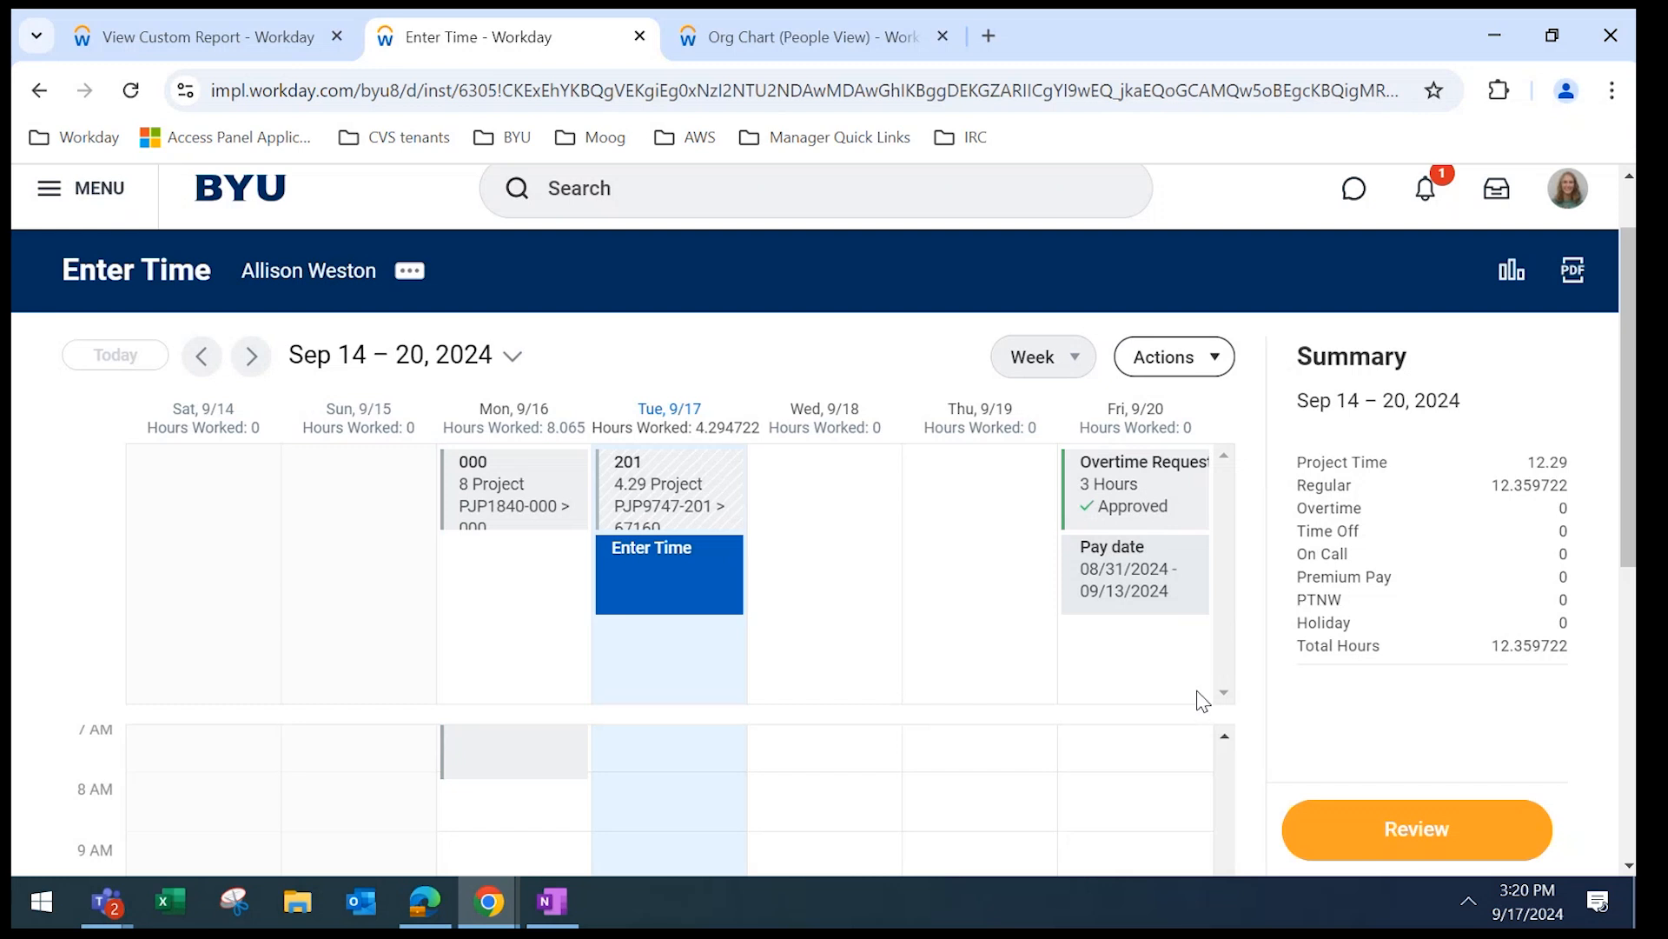
# Review and submit the Sep 14–27 time (12.359722 hours, 12.29 project hours), then close the confirmation.
pyautogui.click(1475, 837)
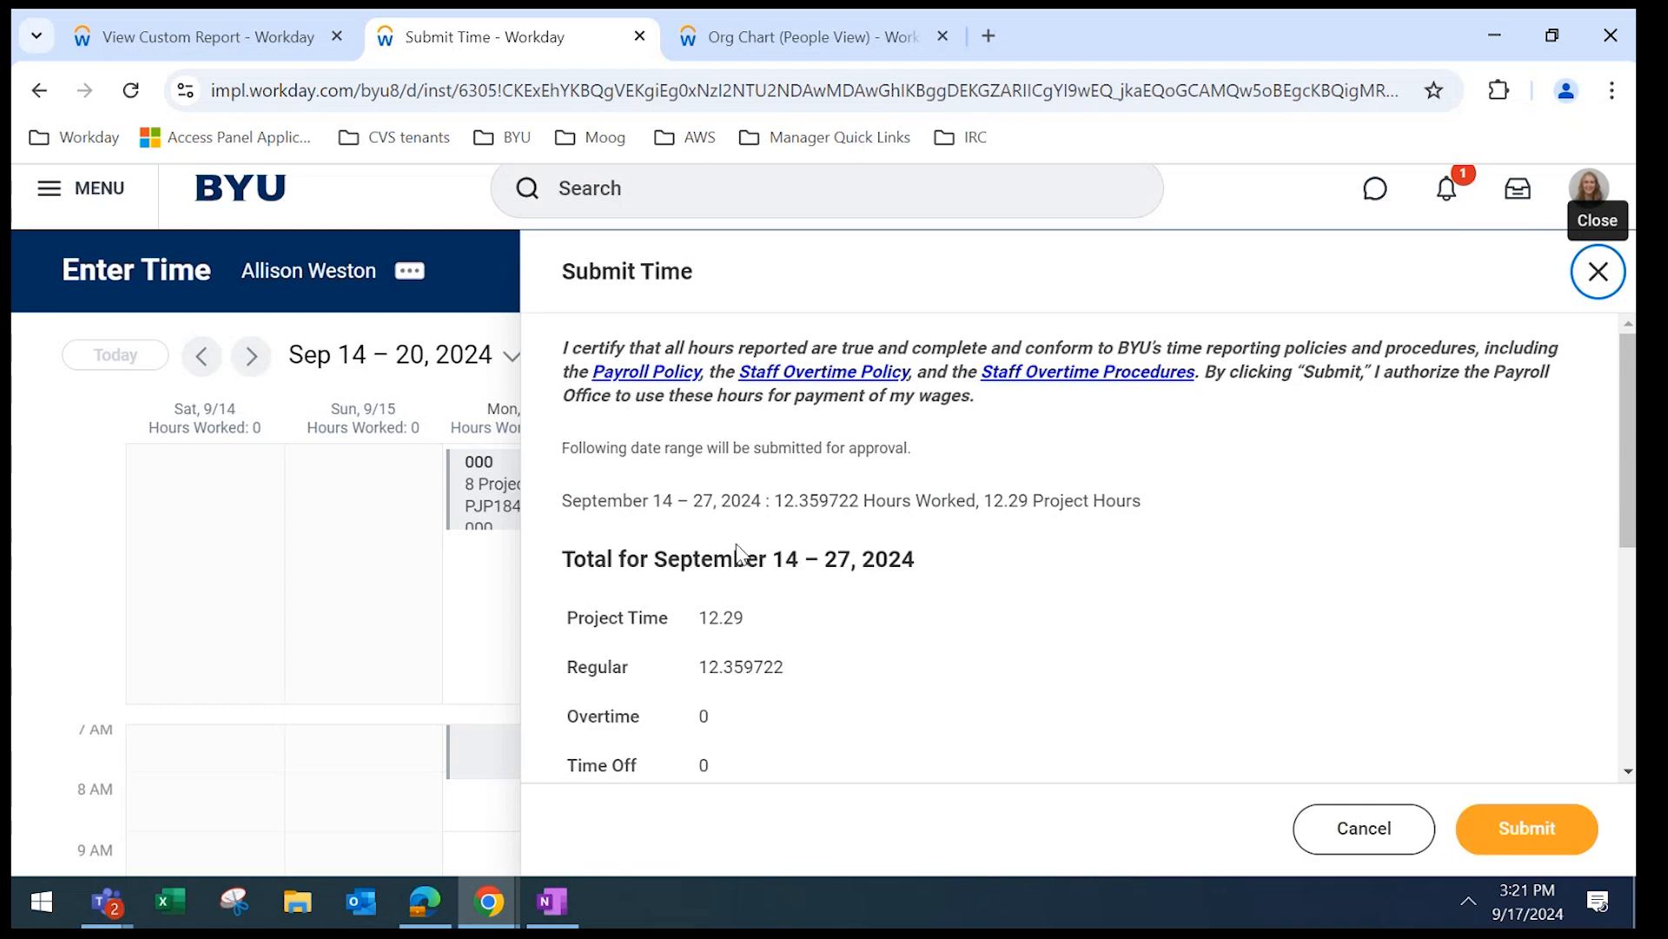
pyautogui.click(1530, 841)
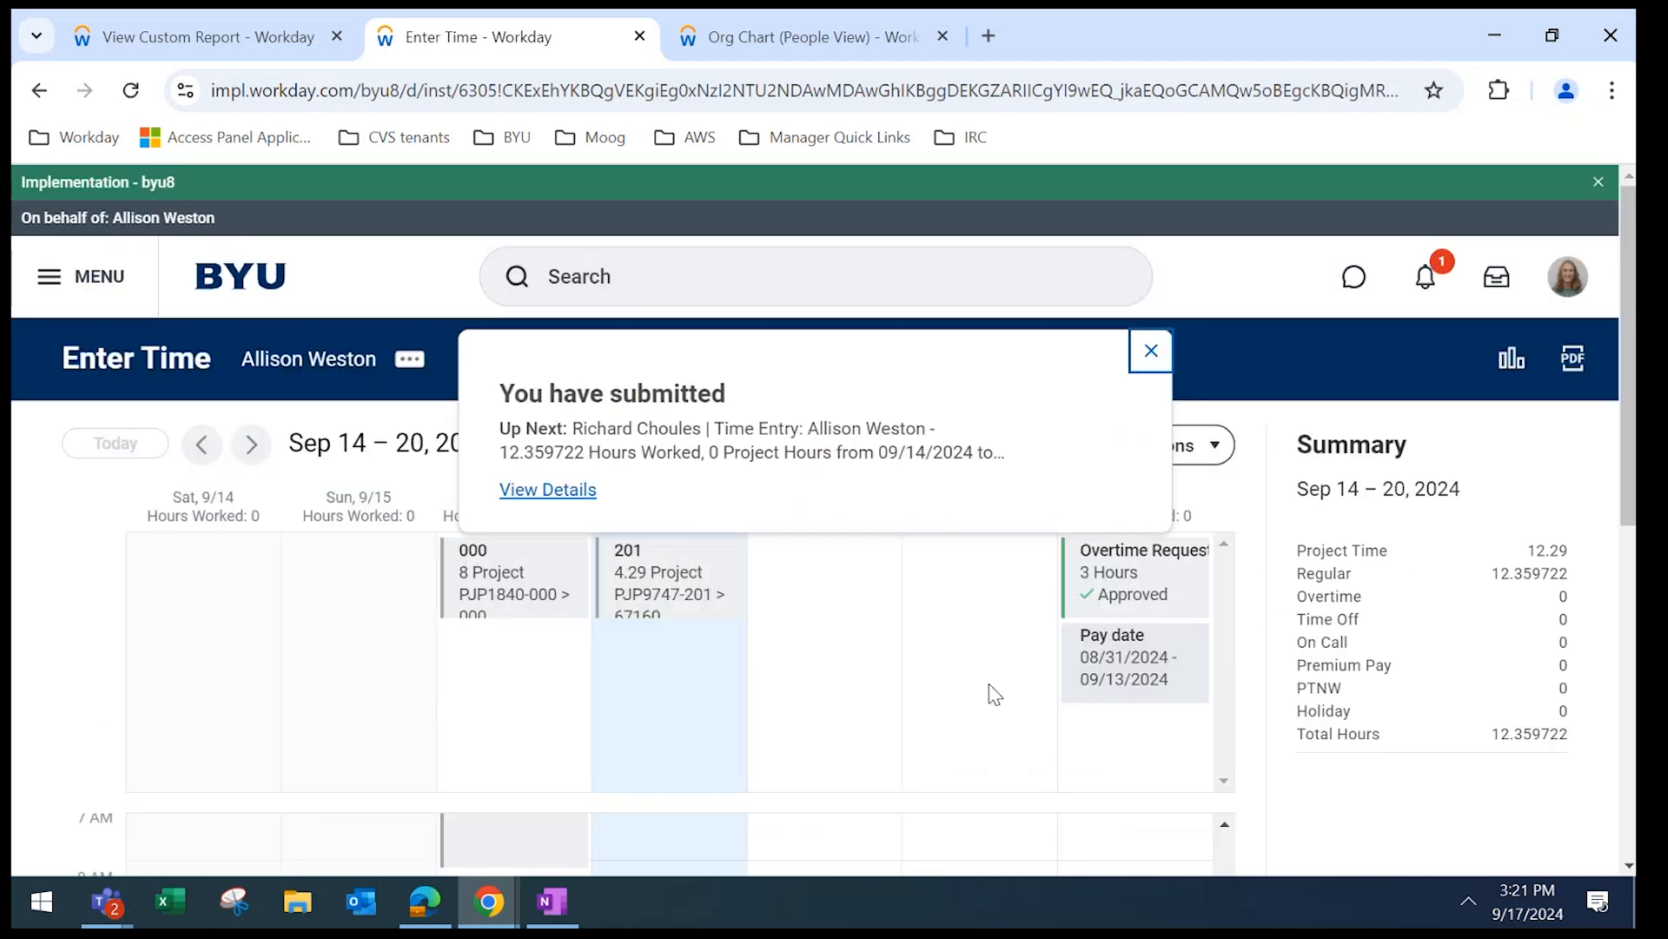
pyautogui.click(1149, 353)
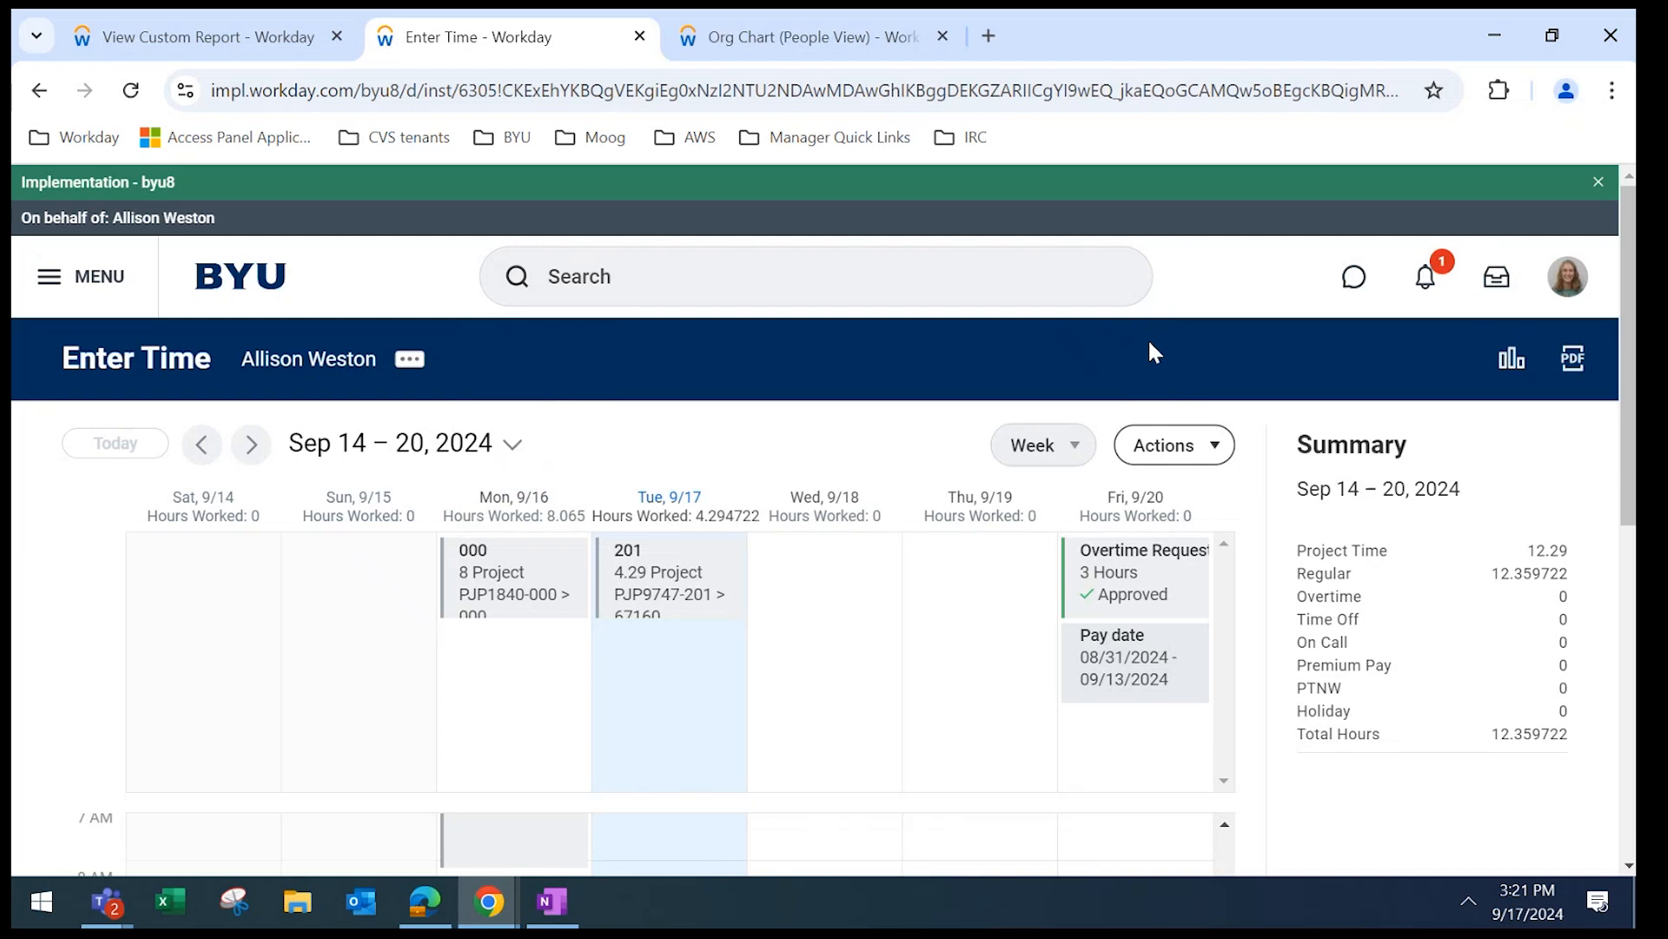
# Search 'start proxy' to open the Start Proxy task.
pyautogui.click(568, 298)
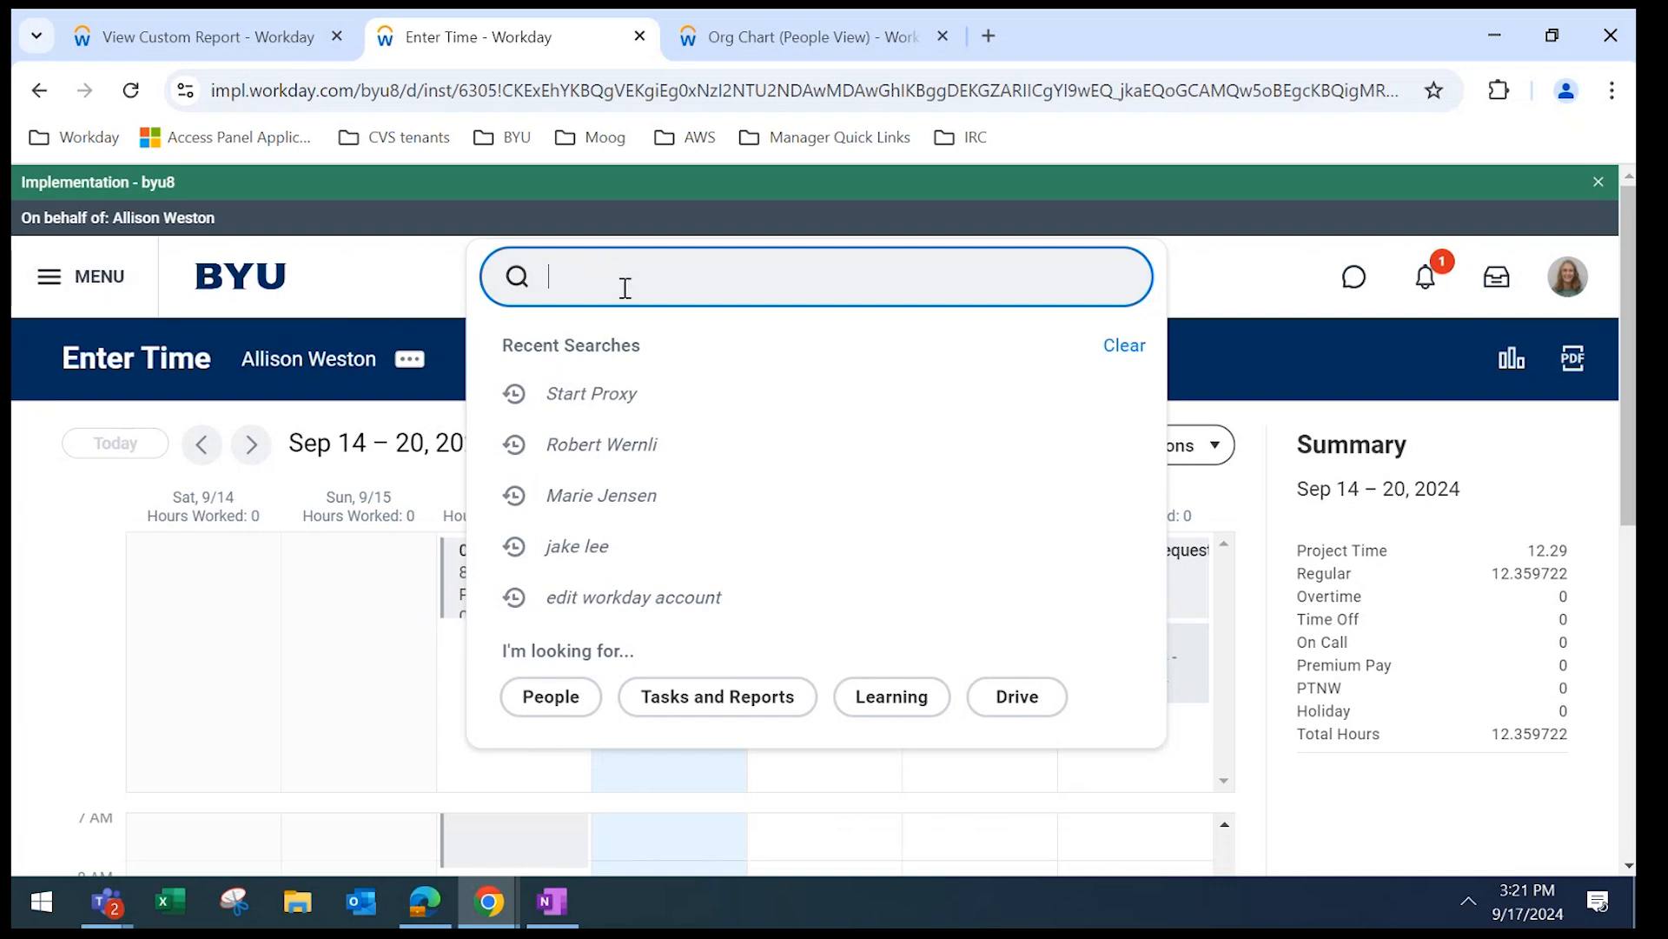
pyautogui.write('start proxy')
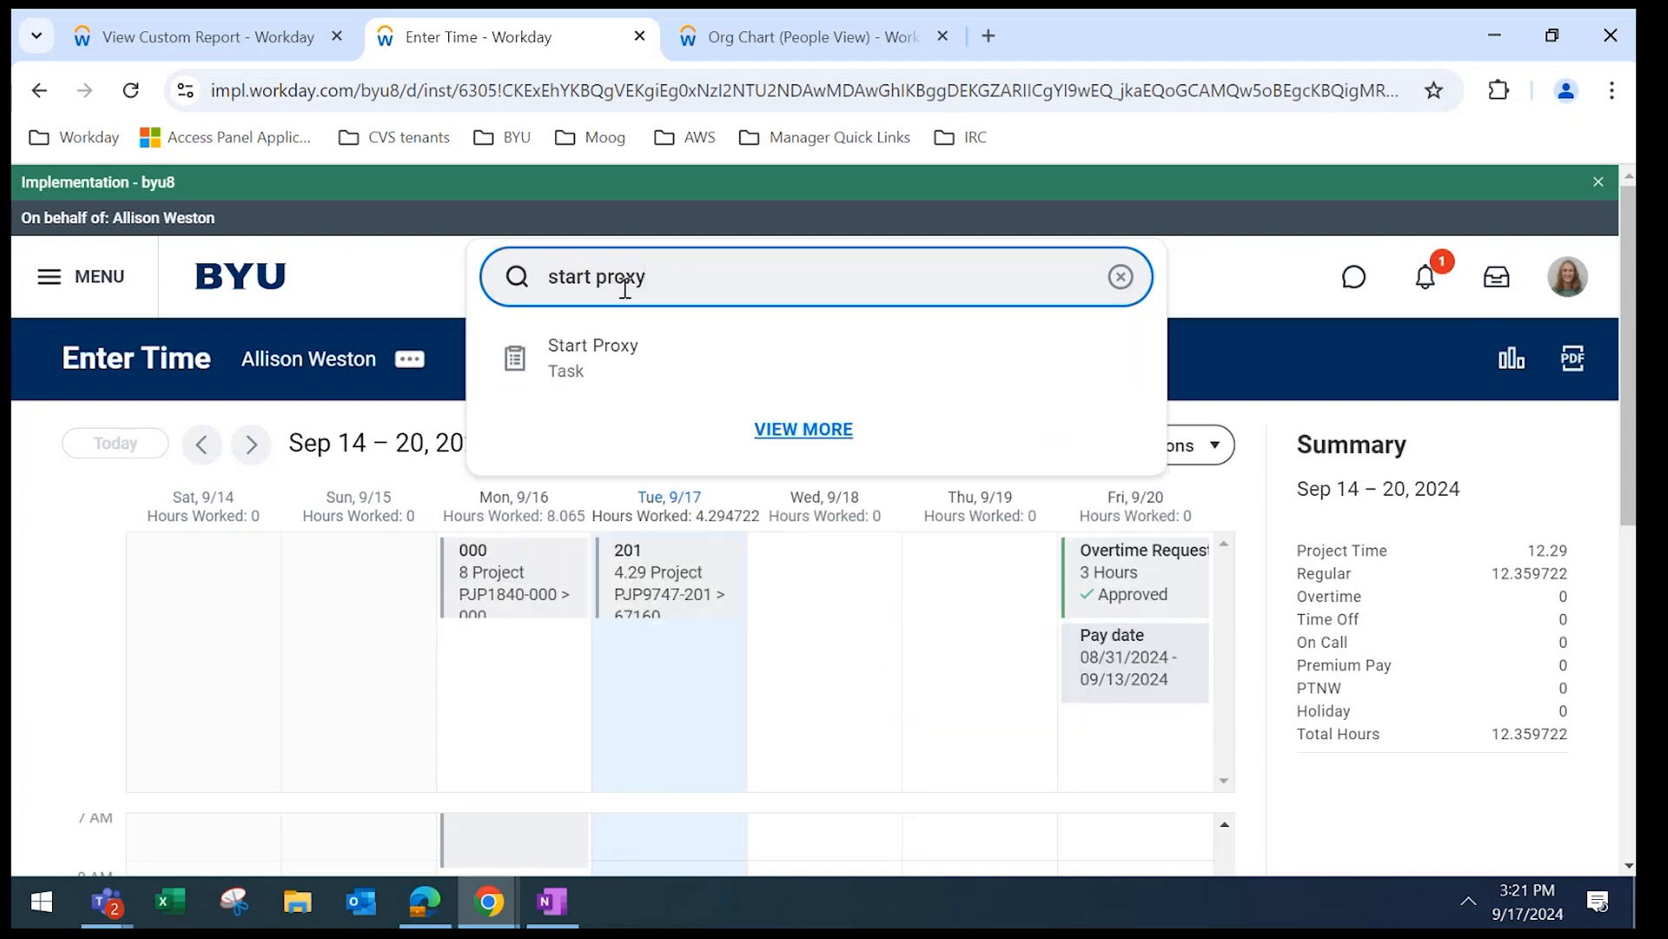
pyautogui.press('Return')
pyautogui.click(574, 914)
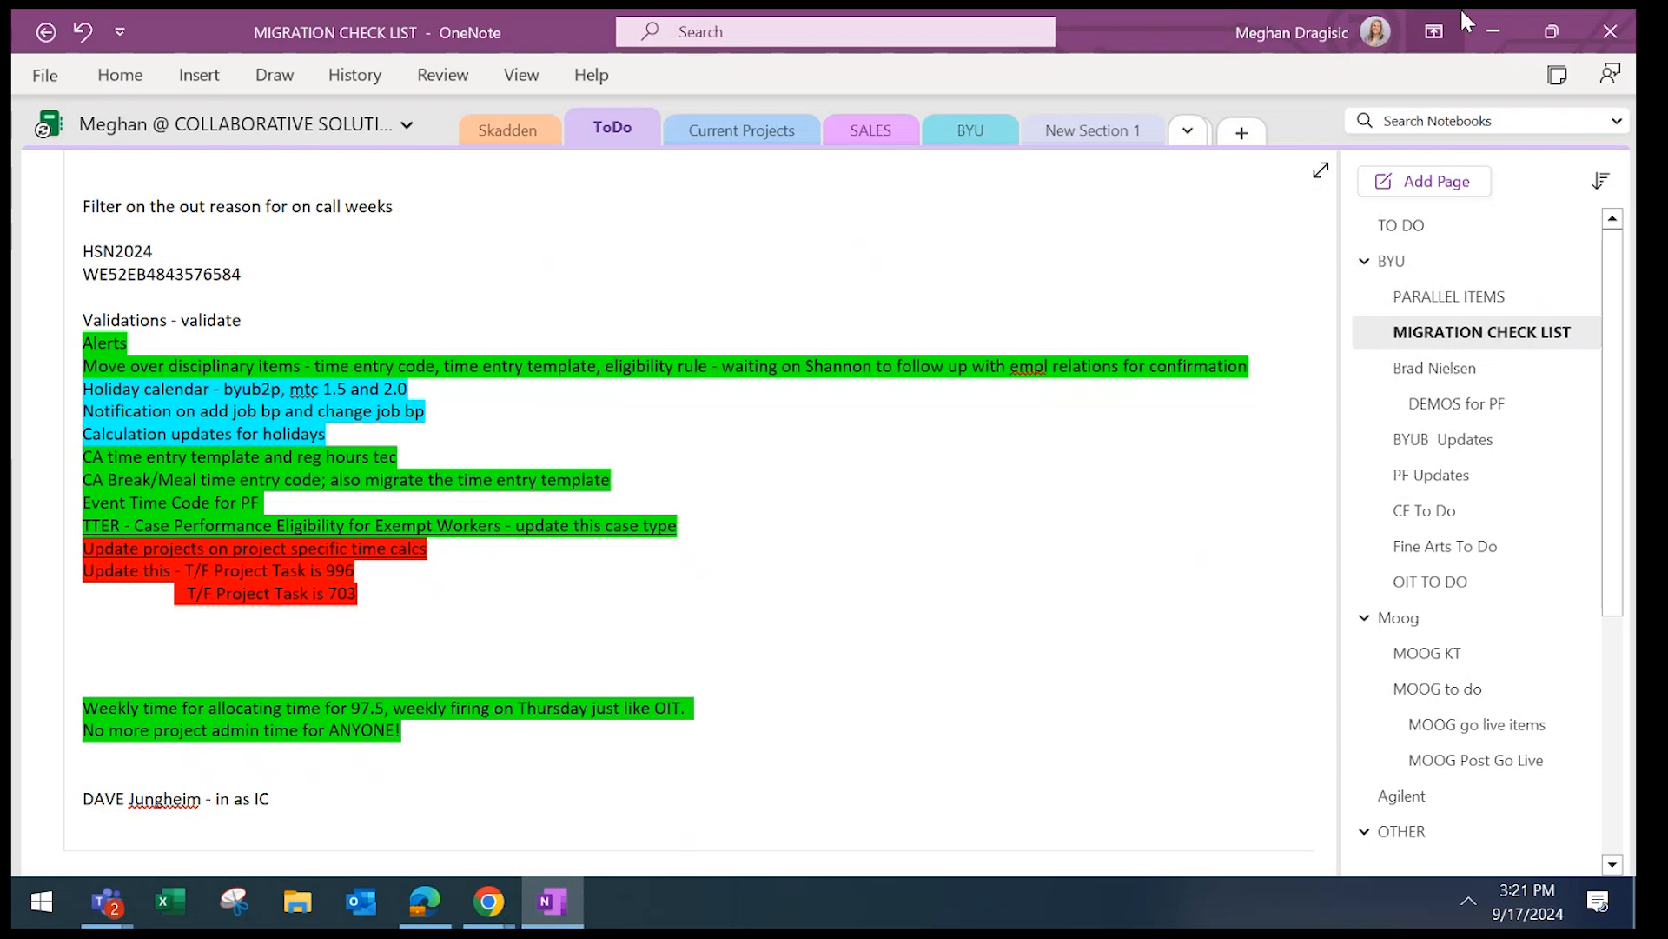
pyautogui.click(1493, 31)
# Try the worker's surname in Act As, clear it, and check the DEMOS for PF OneNote notes.
pyautogui.click(395, 464)
pyautogui.write('dunn')
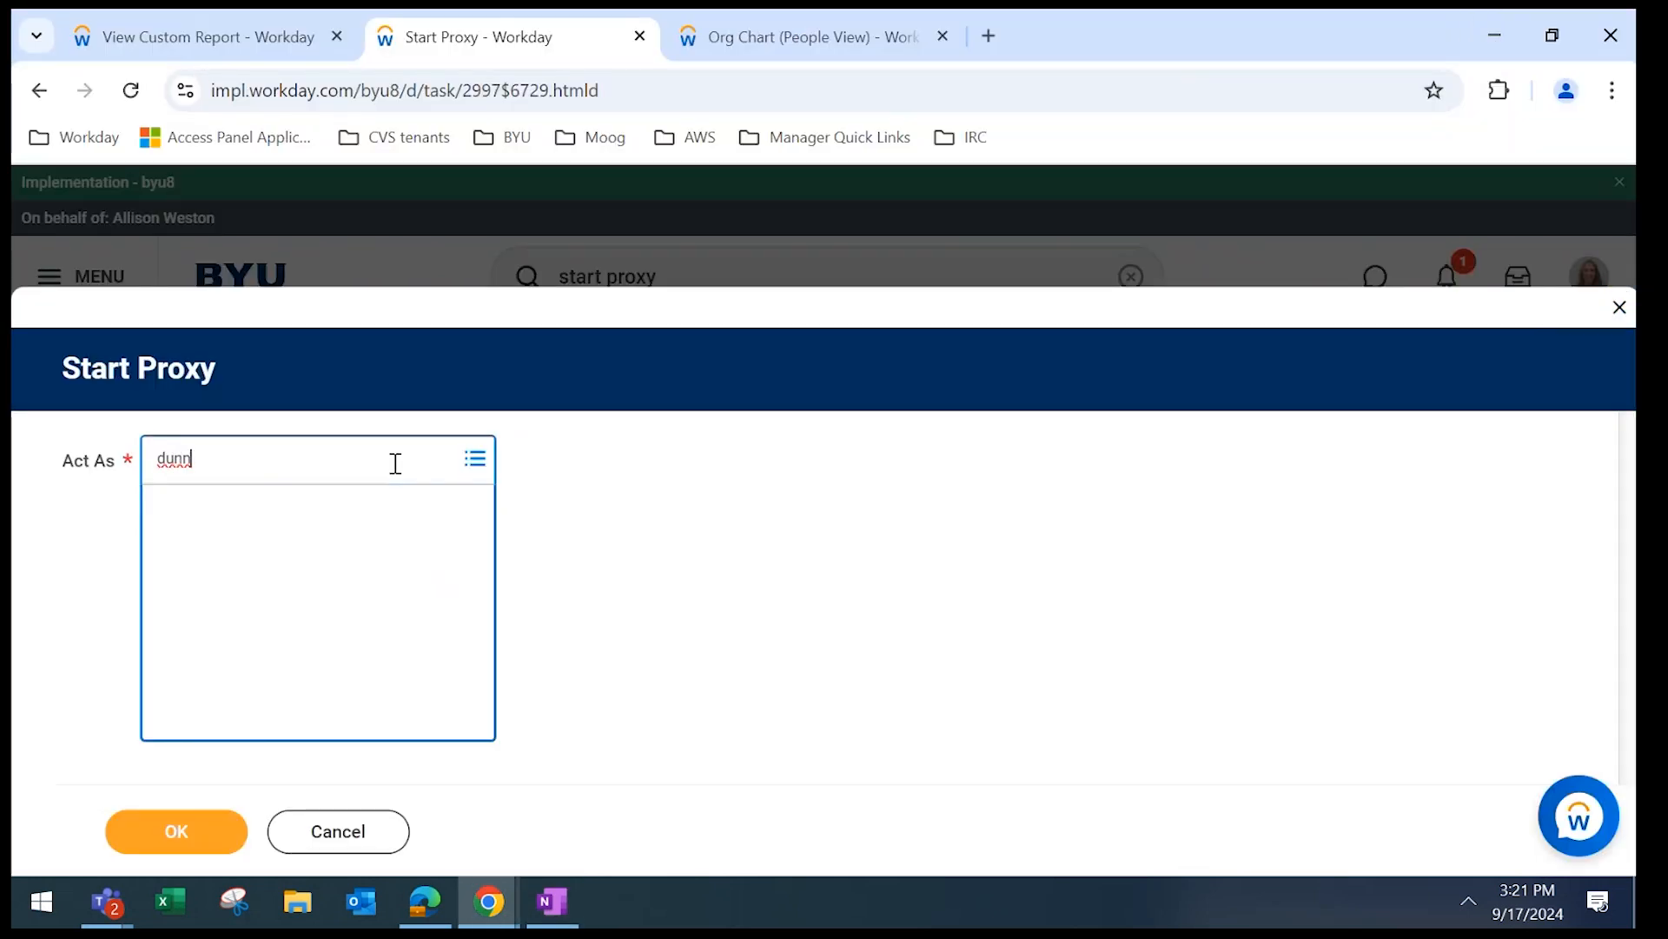
pyautogui.click(700, 791)
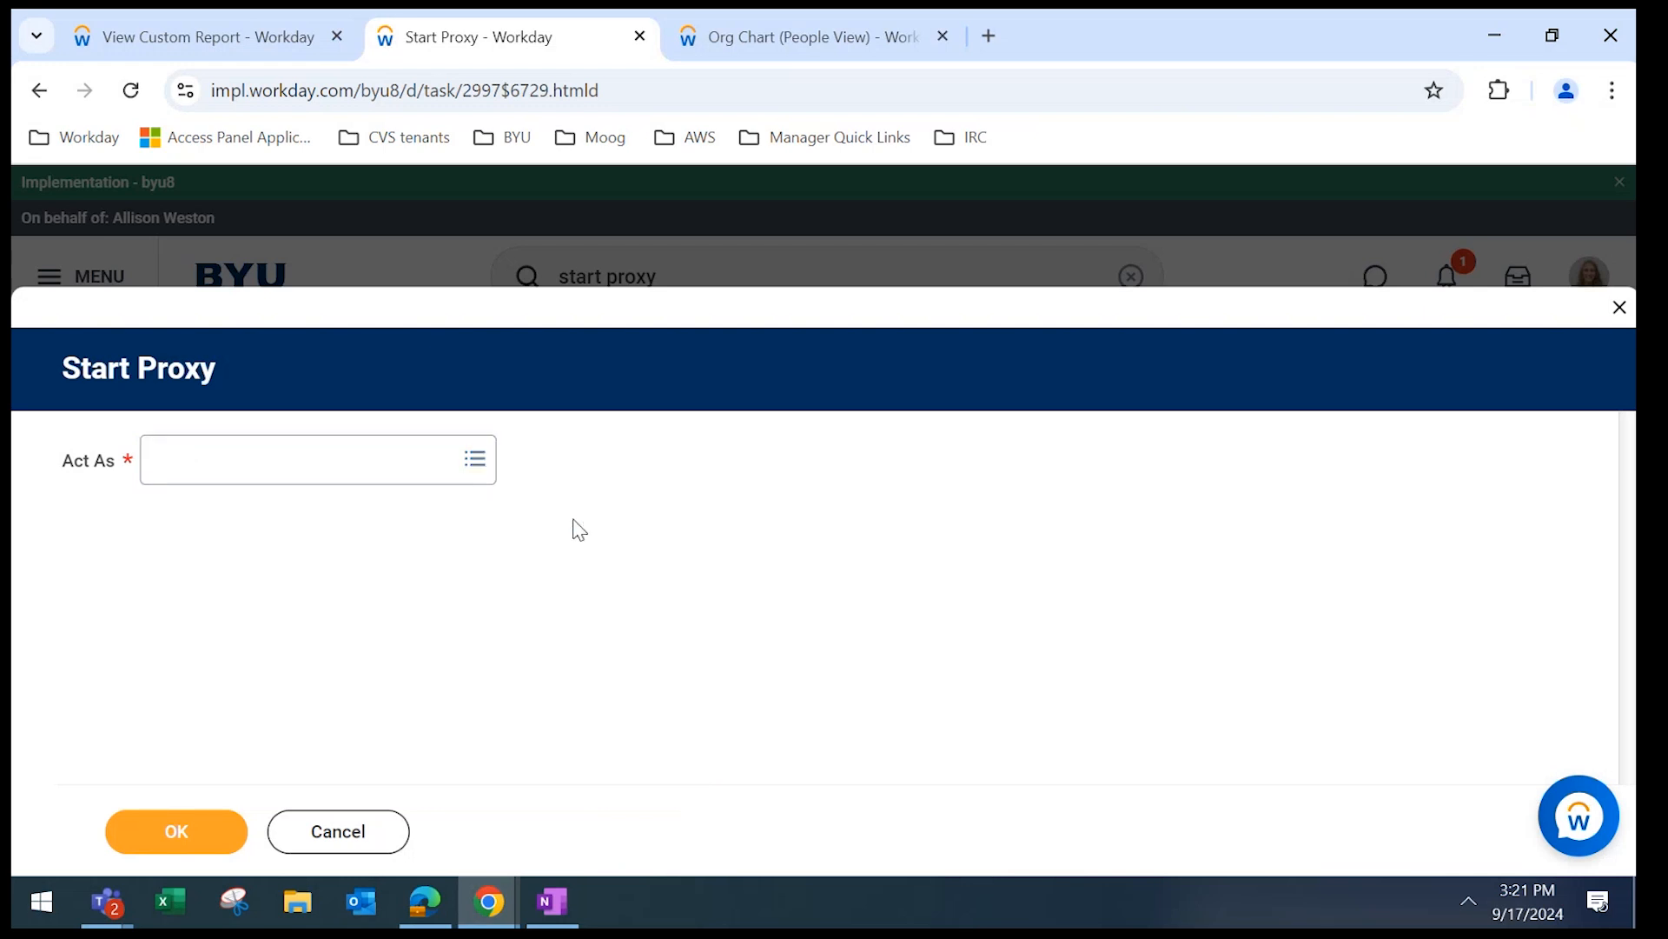
pyautogui.moveTo(554, 911)
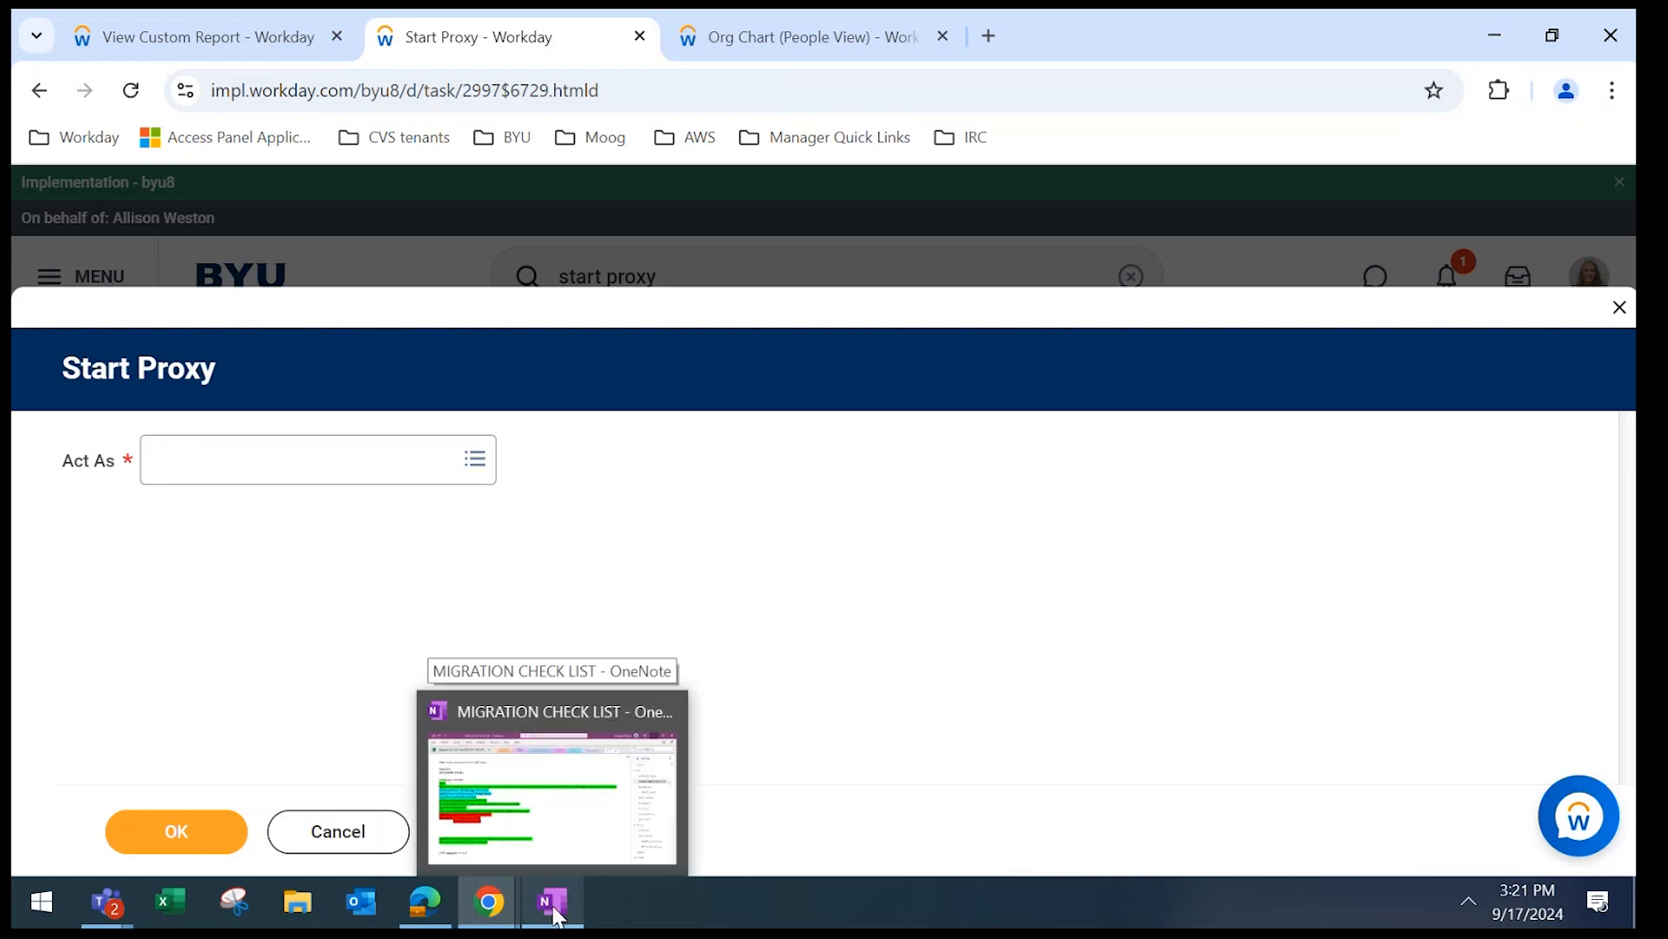
pyautogui.click(554, 910)
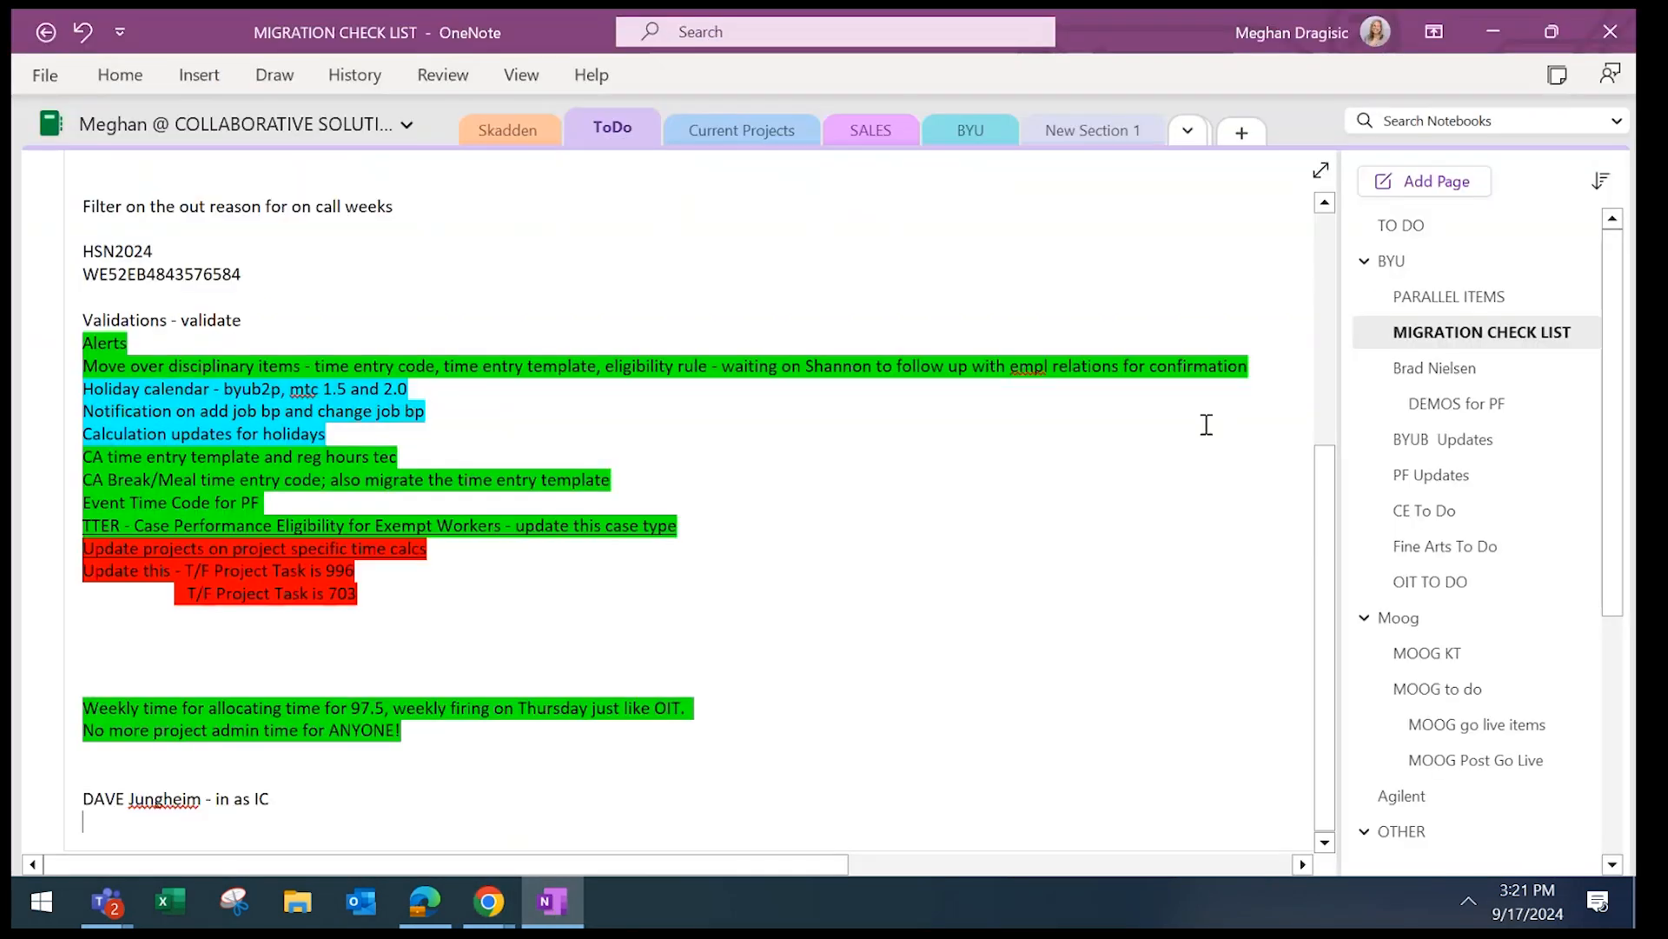
pyautogui.click(1429, 403)
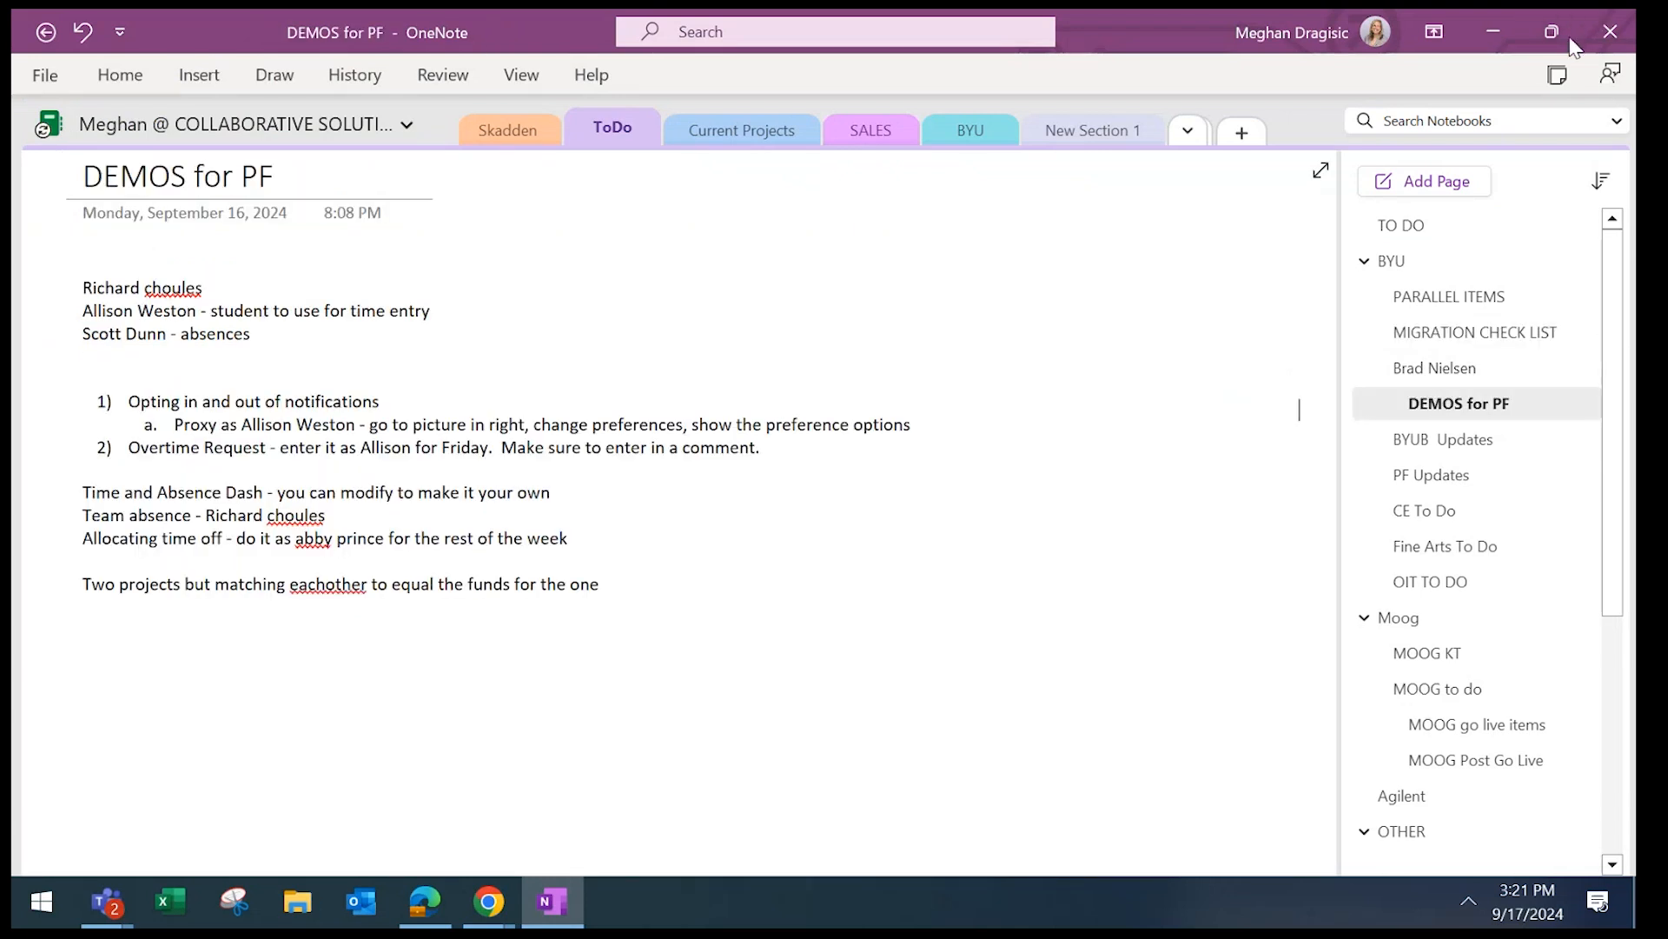
pyautogui.click(1493, 33)
# Search the Building Operations Manager by full name in Act As and start the proxy session.
pyautogui.click(347, 451)
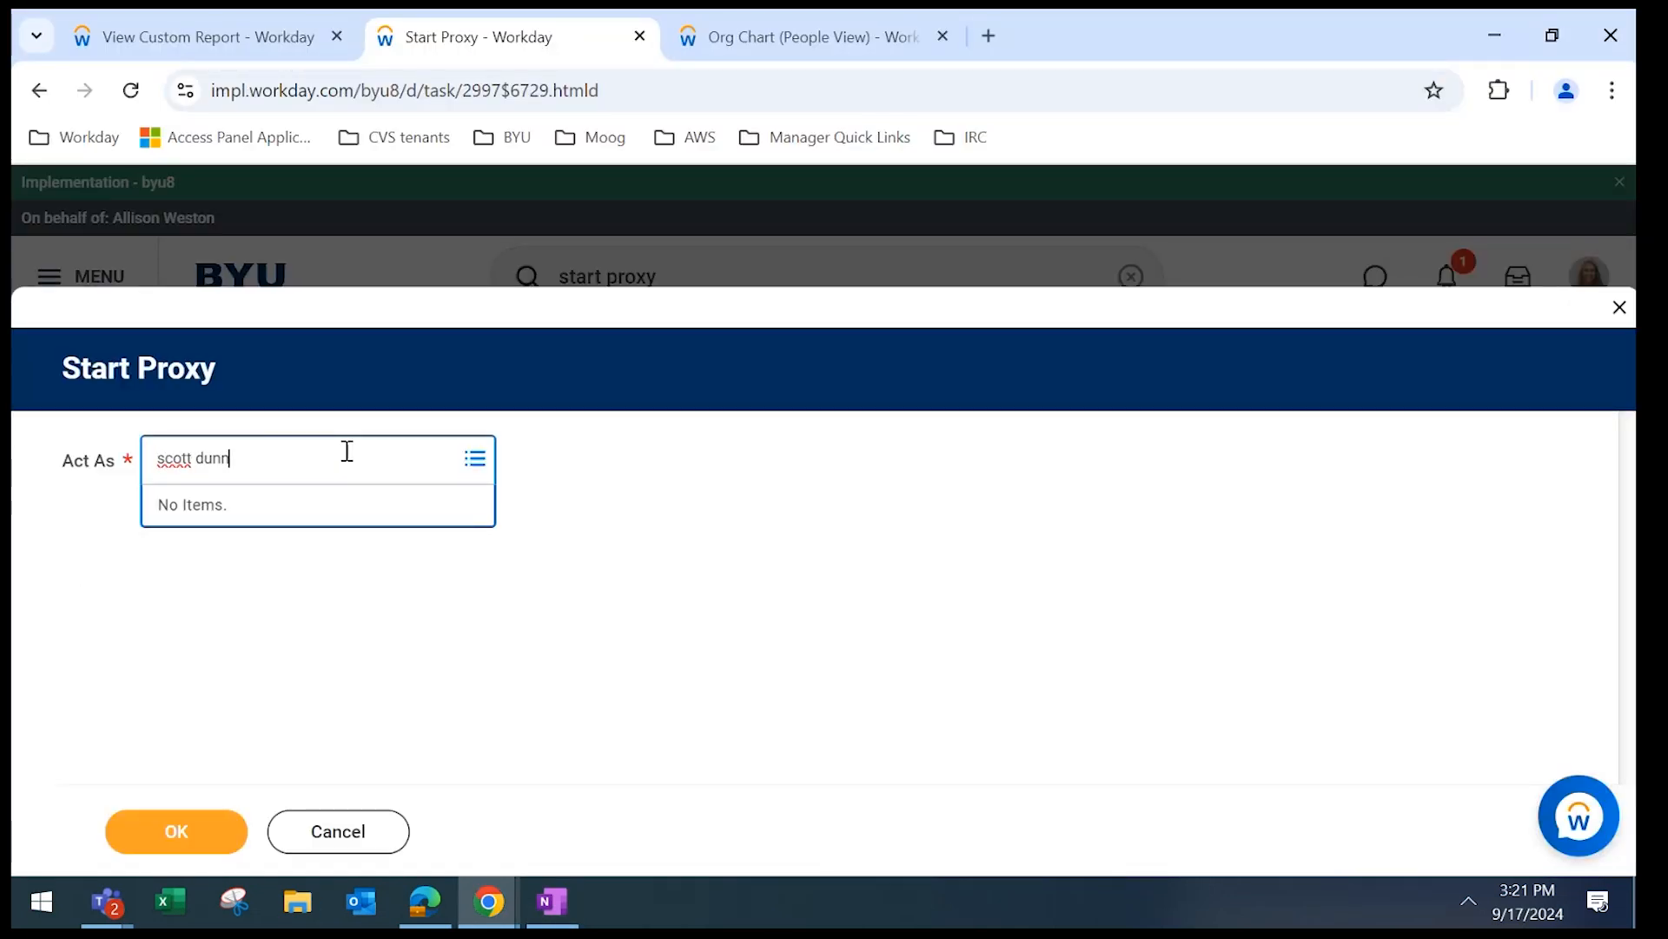
pyautogui.press('Return')
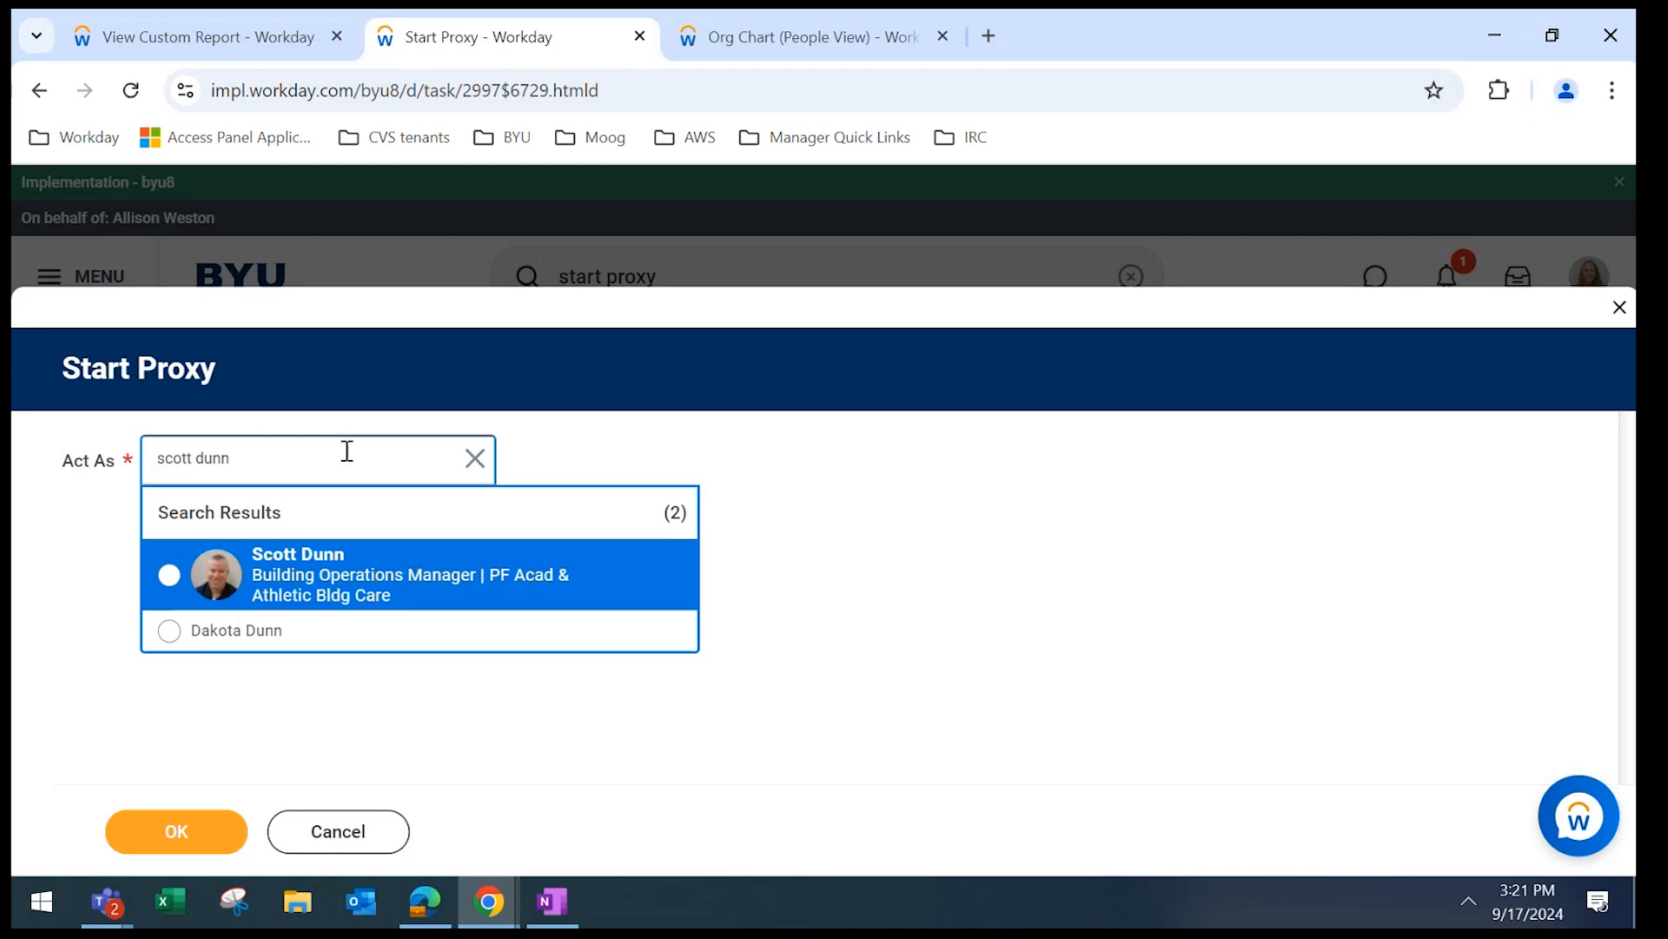
pyautogui.click(310, 603)
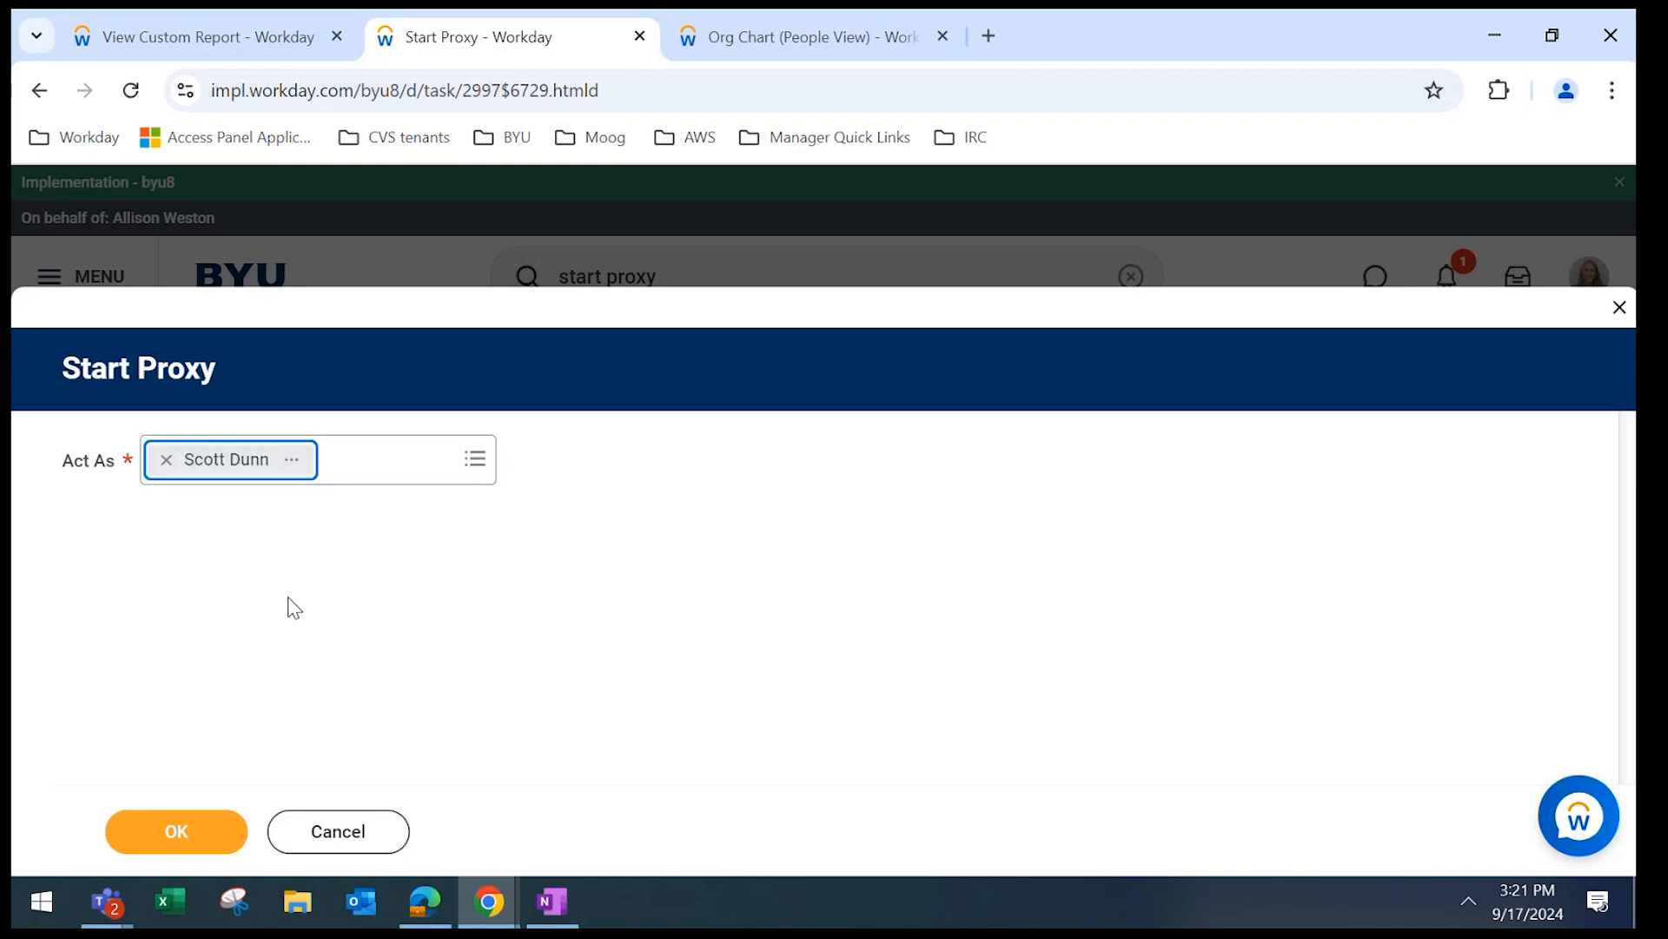
pyautogui.click(167, 826)
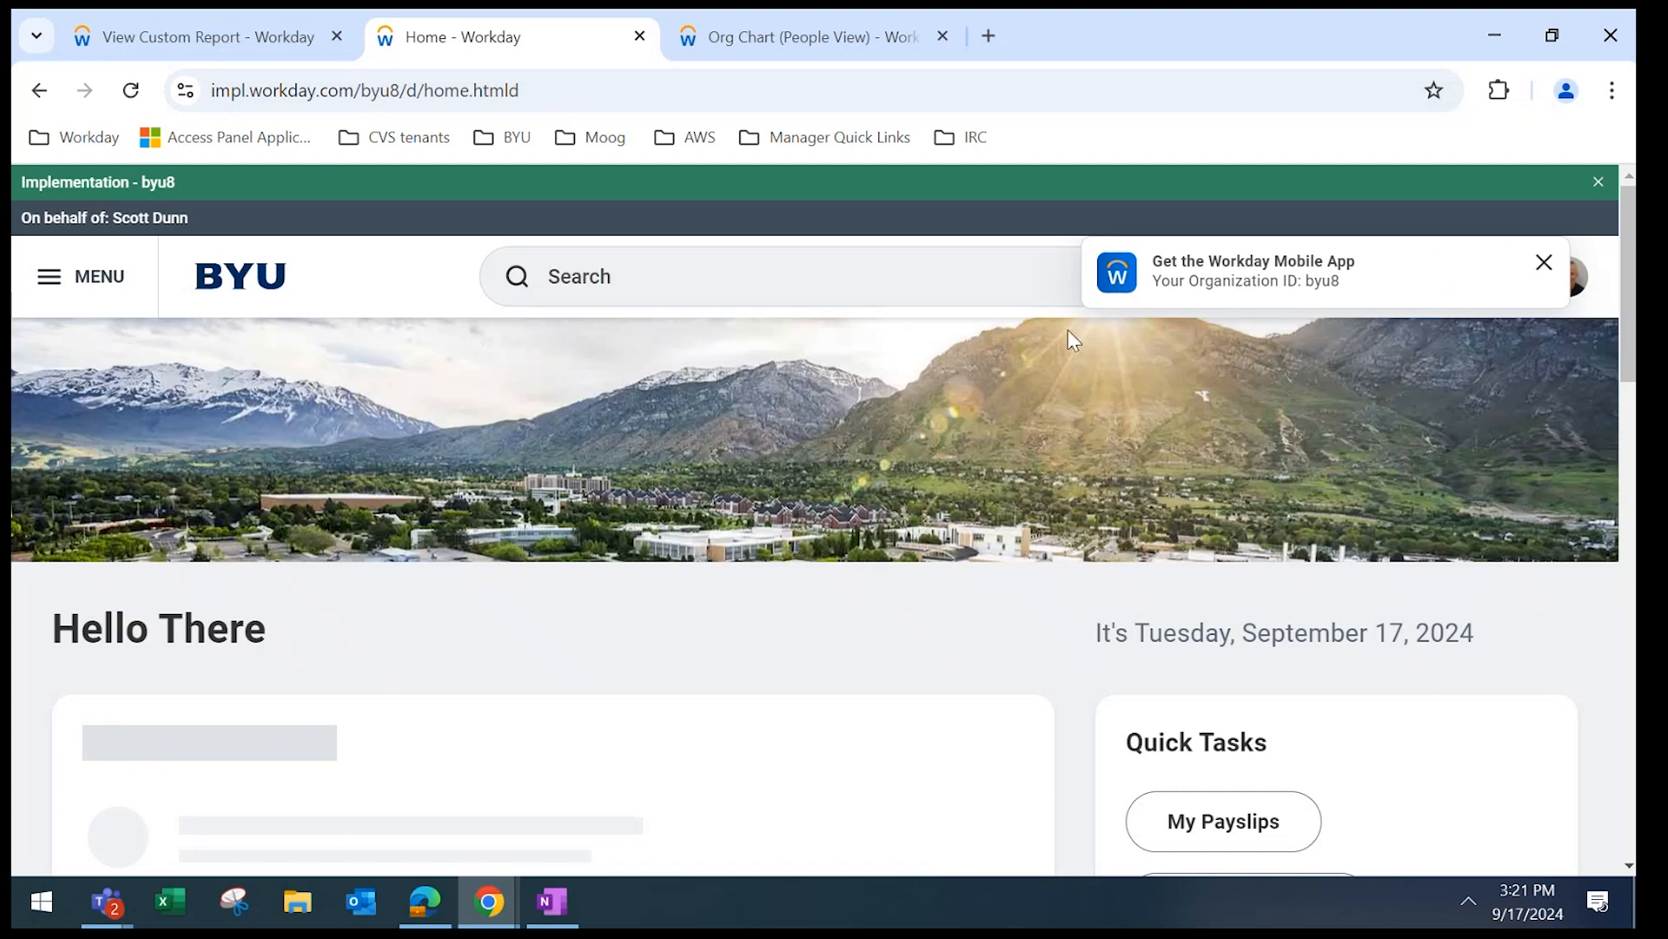
# Clear the mobile-app and tour notices and open the Time Entry Approval for 8 project hours, 09/14–09/27/2024.
pyautogui.click(1544, 265)
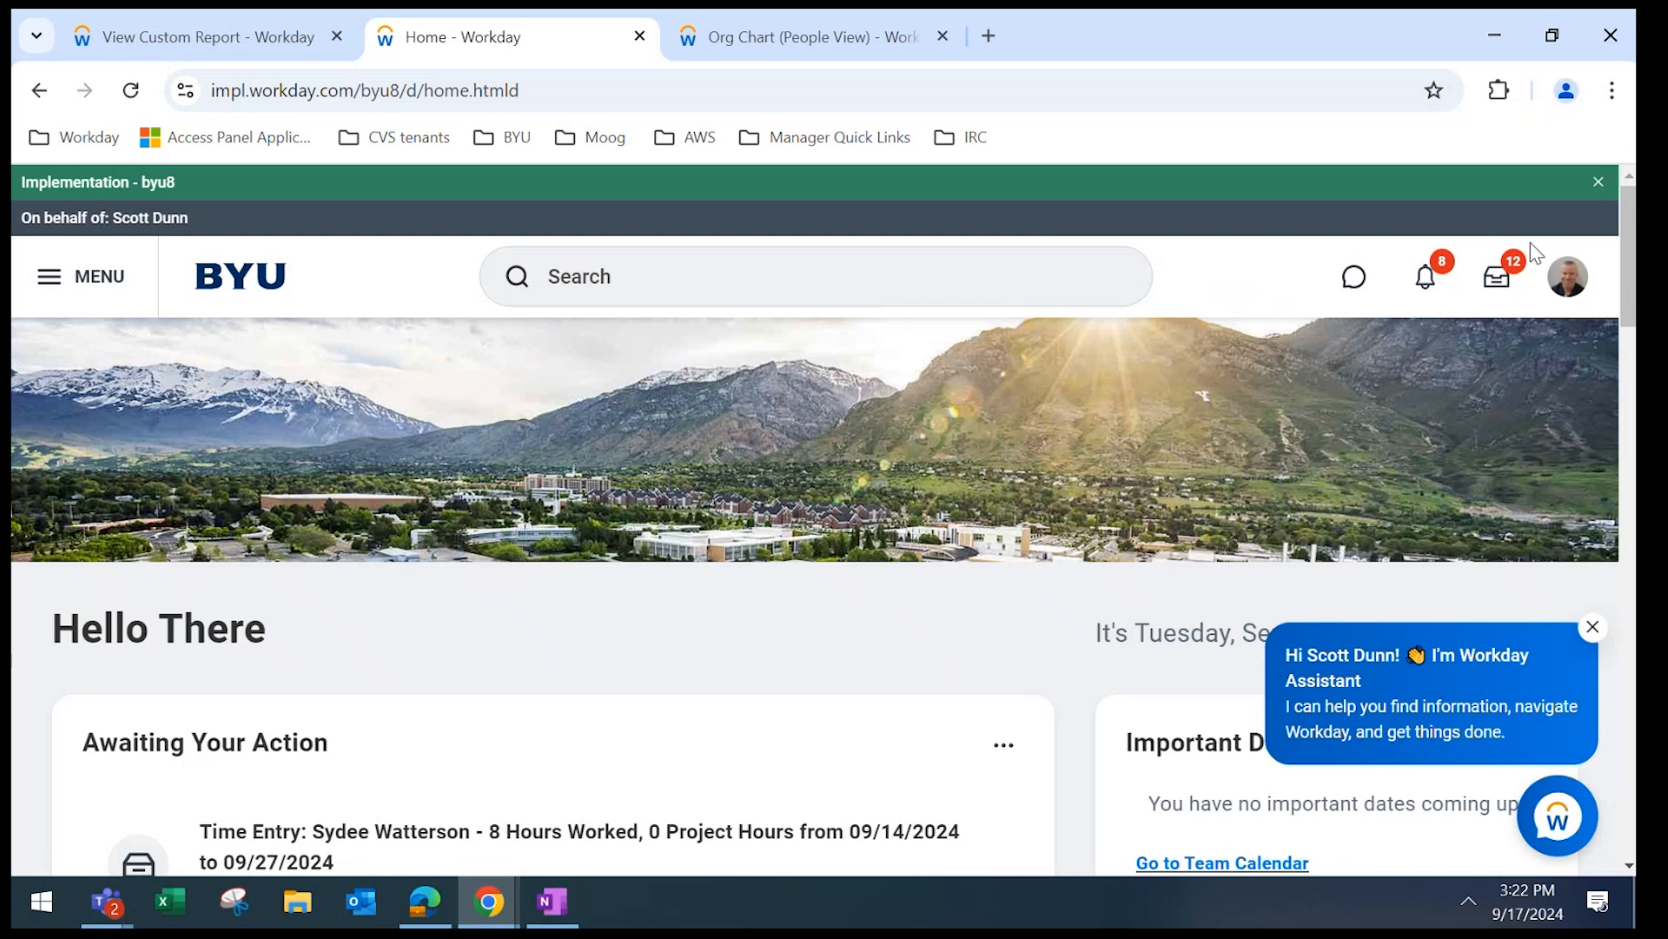
pyautogui.click(1495, 294)
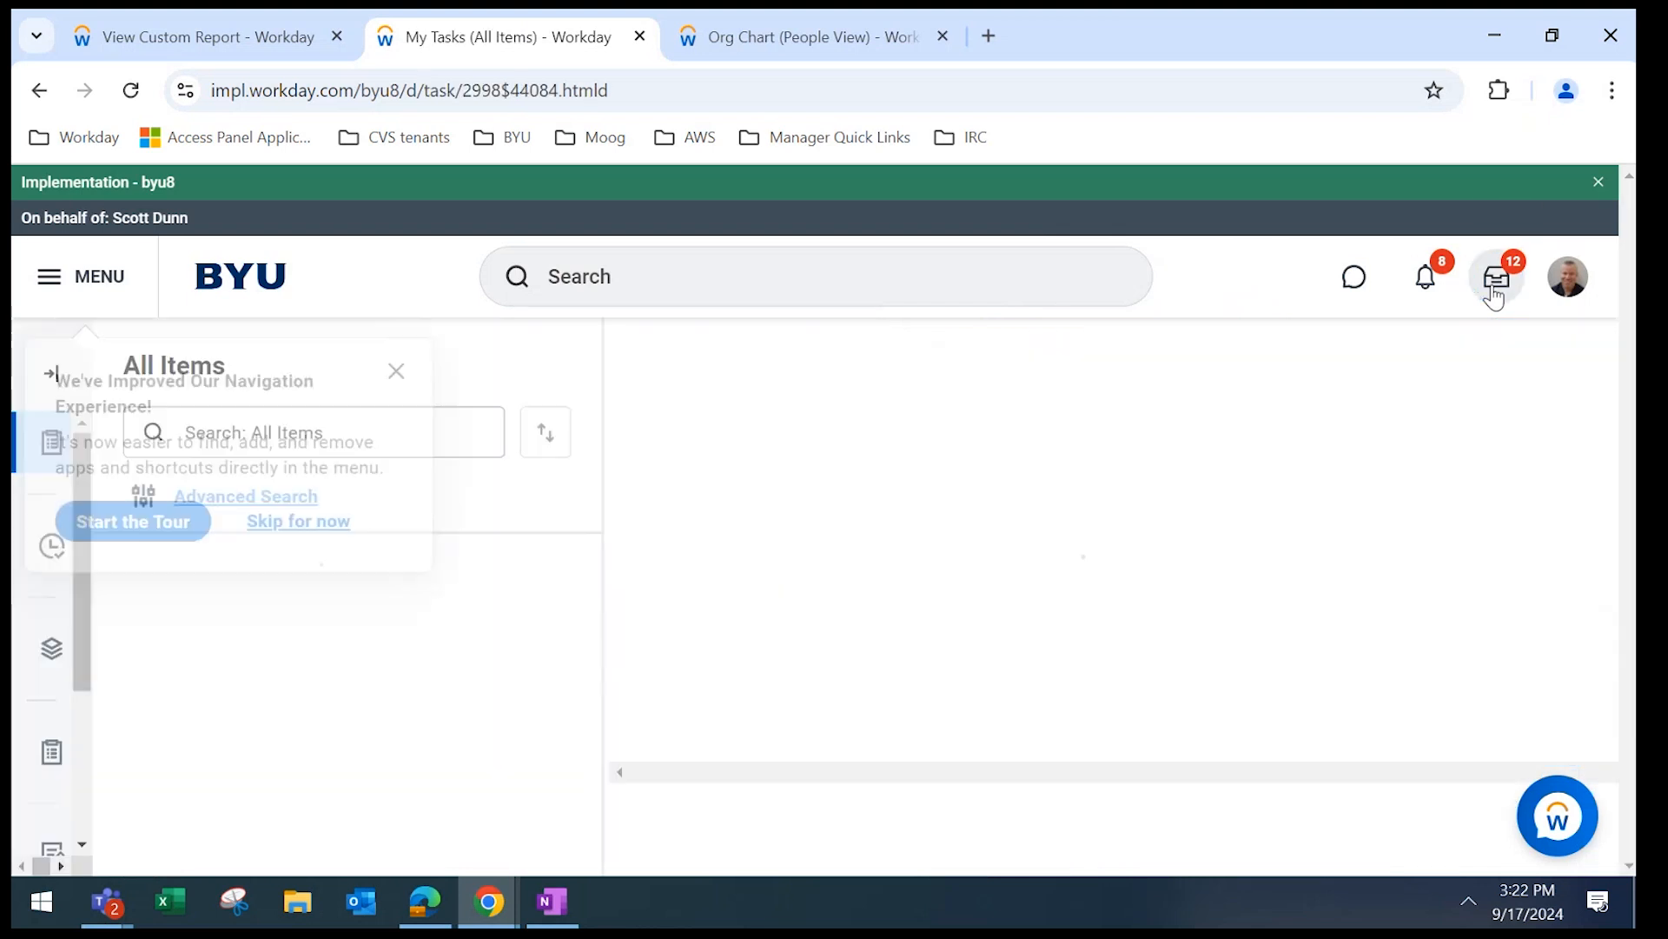
pyautogui.click(397, 370)
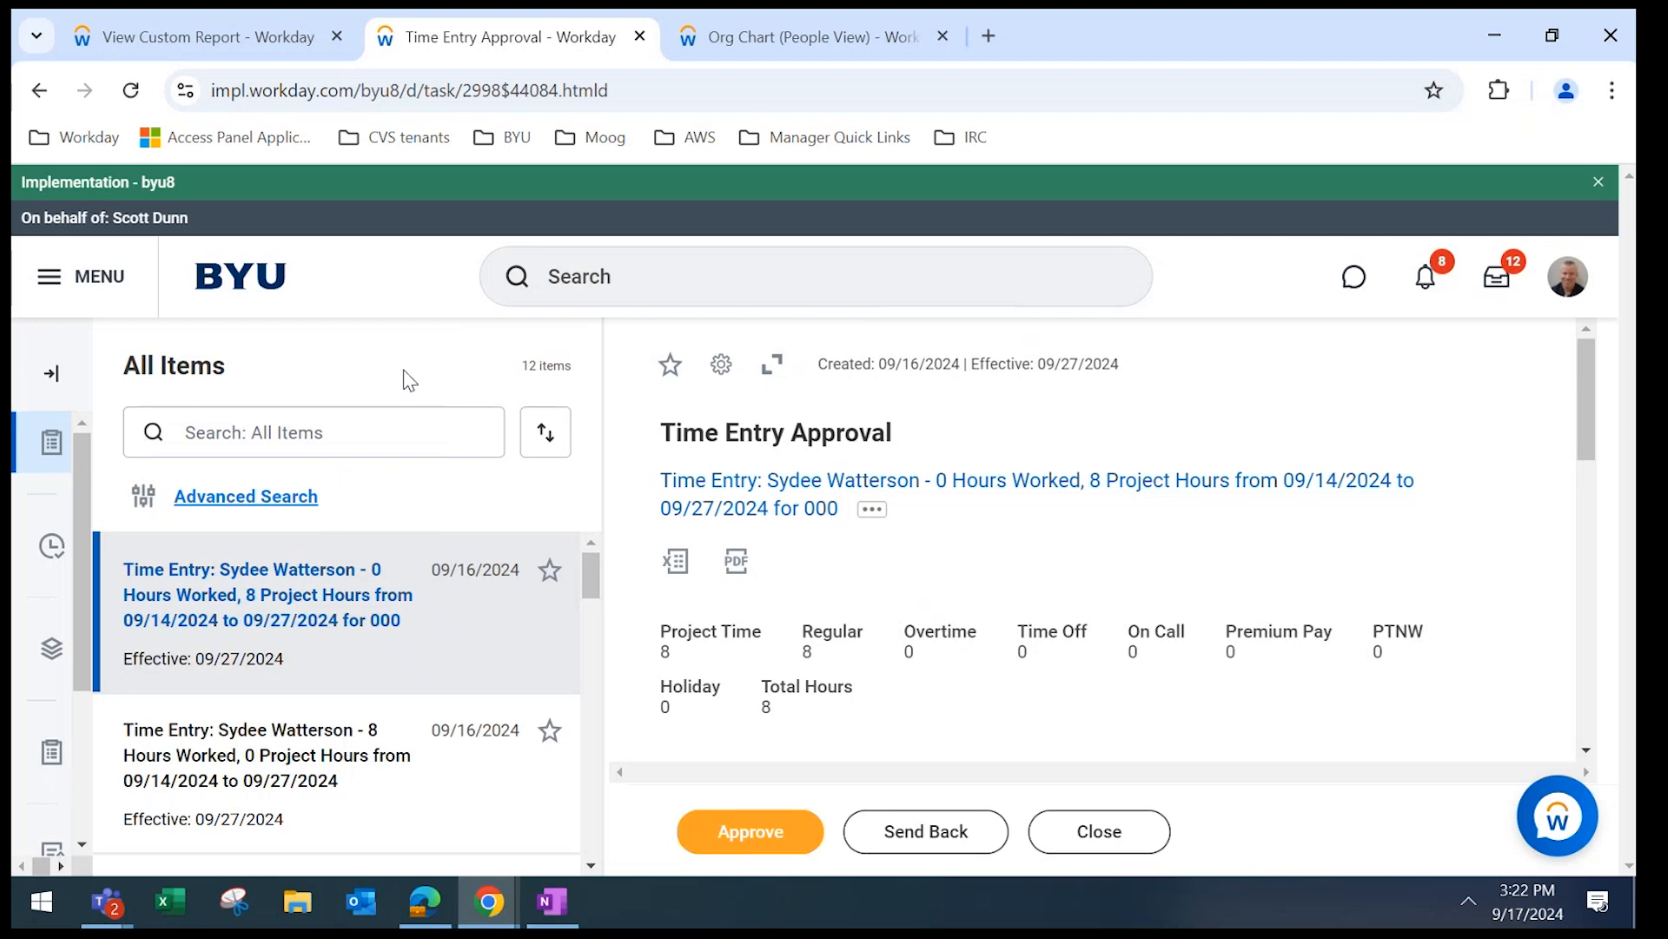
pyautogui.moveTo(1583, 370)
pyautogui.mouseDown()
pyautogui.moveTo(1587, 591)
pyautogui.moveTo(1587, 373)
pyautogui.mouseUp()
pyautogui.click(591, 863)
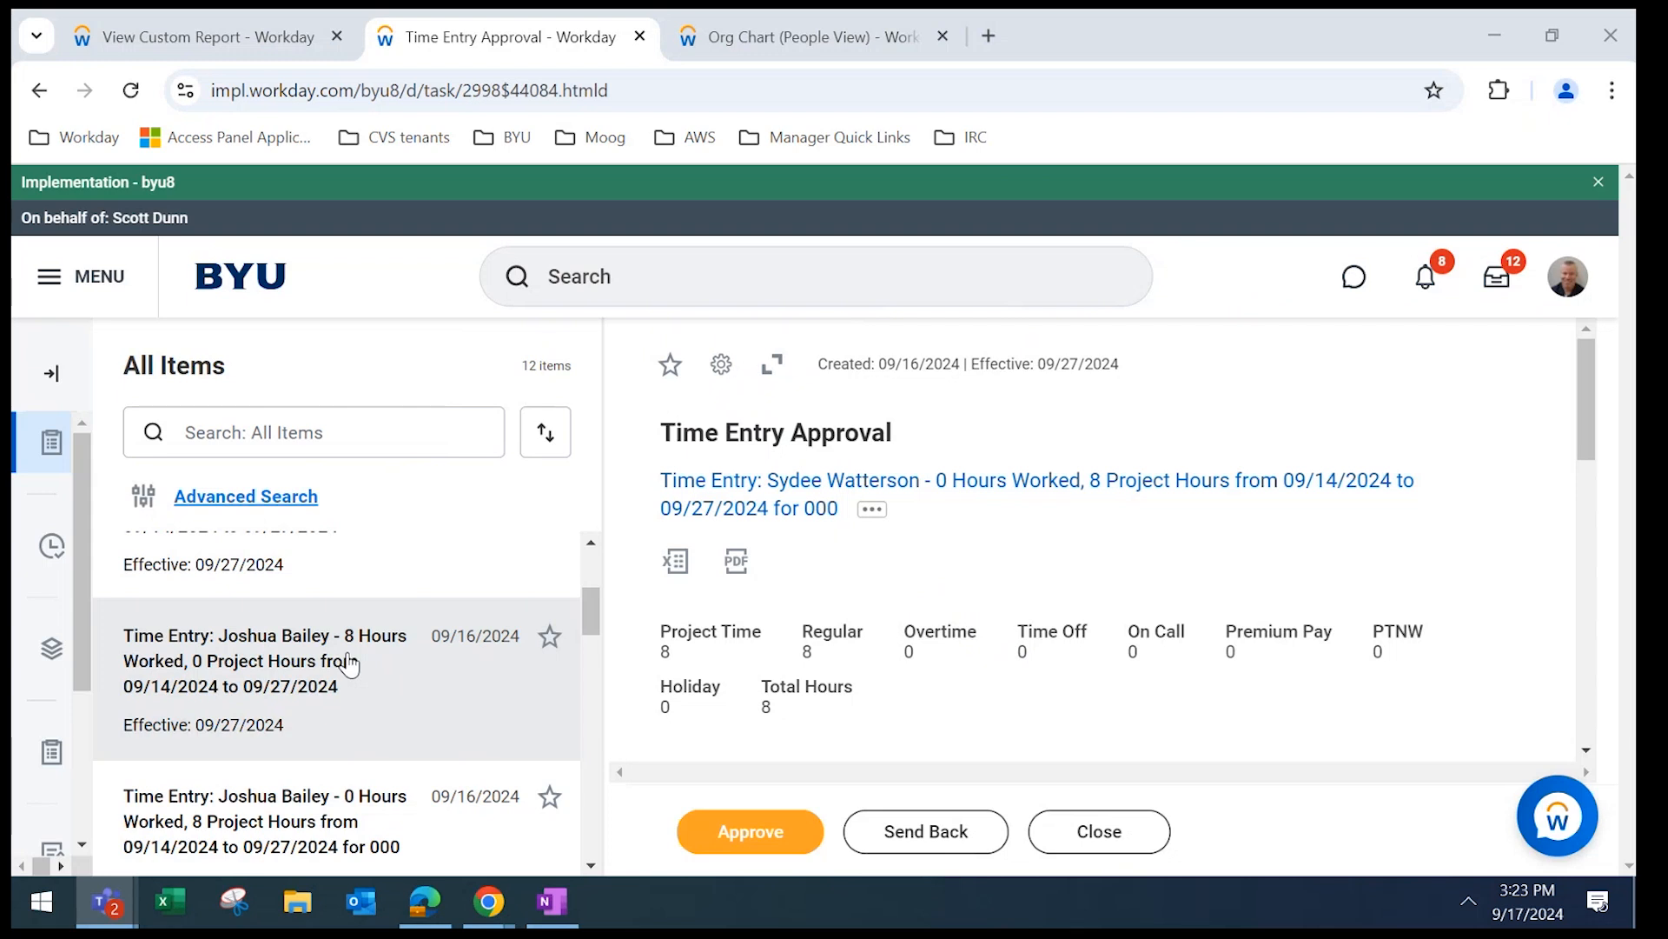
# Open the Time app's Time and Absence dashboard from the main menu and scroll through the team's hours.
pyautogui.click(54, 267)
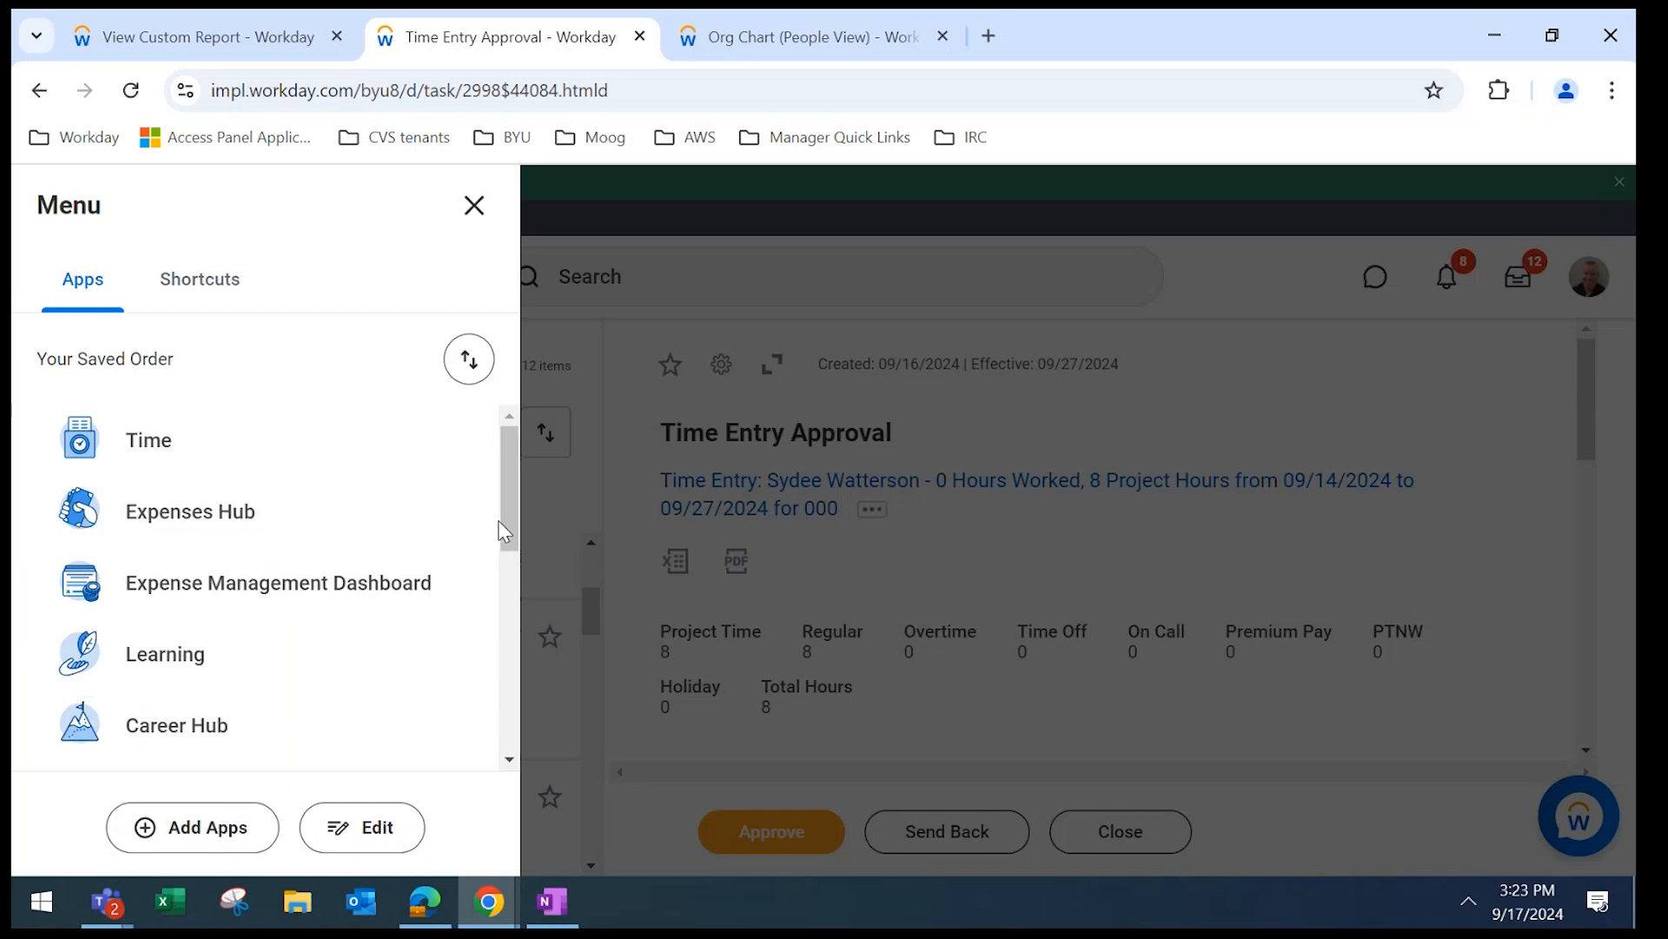
pyautogui.moveTo(499, 528); pyautogui.dragTo(498, 588)
pyautogui.moveTo(509, 445); pyautogui.dragTo(528, 574)
pyautogui.click(219, 497)
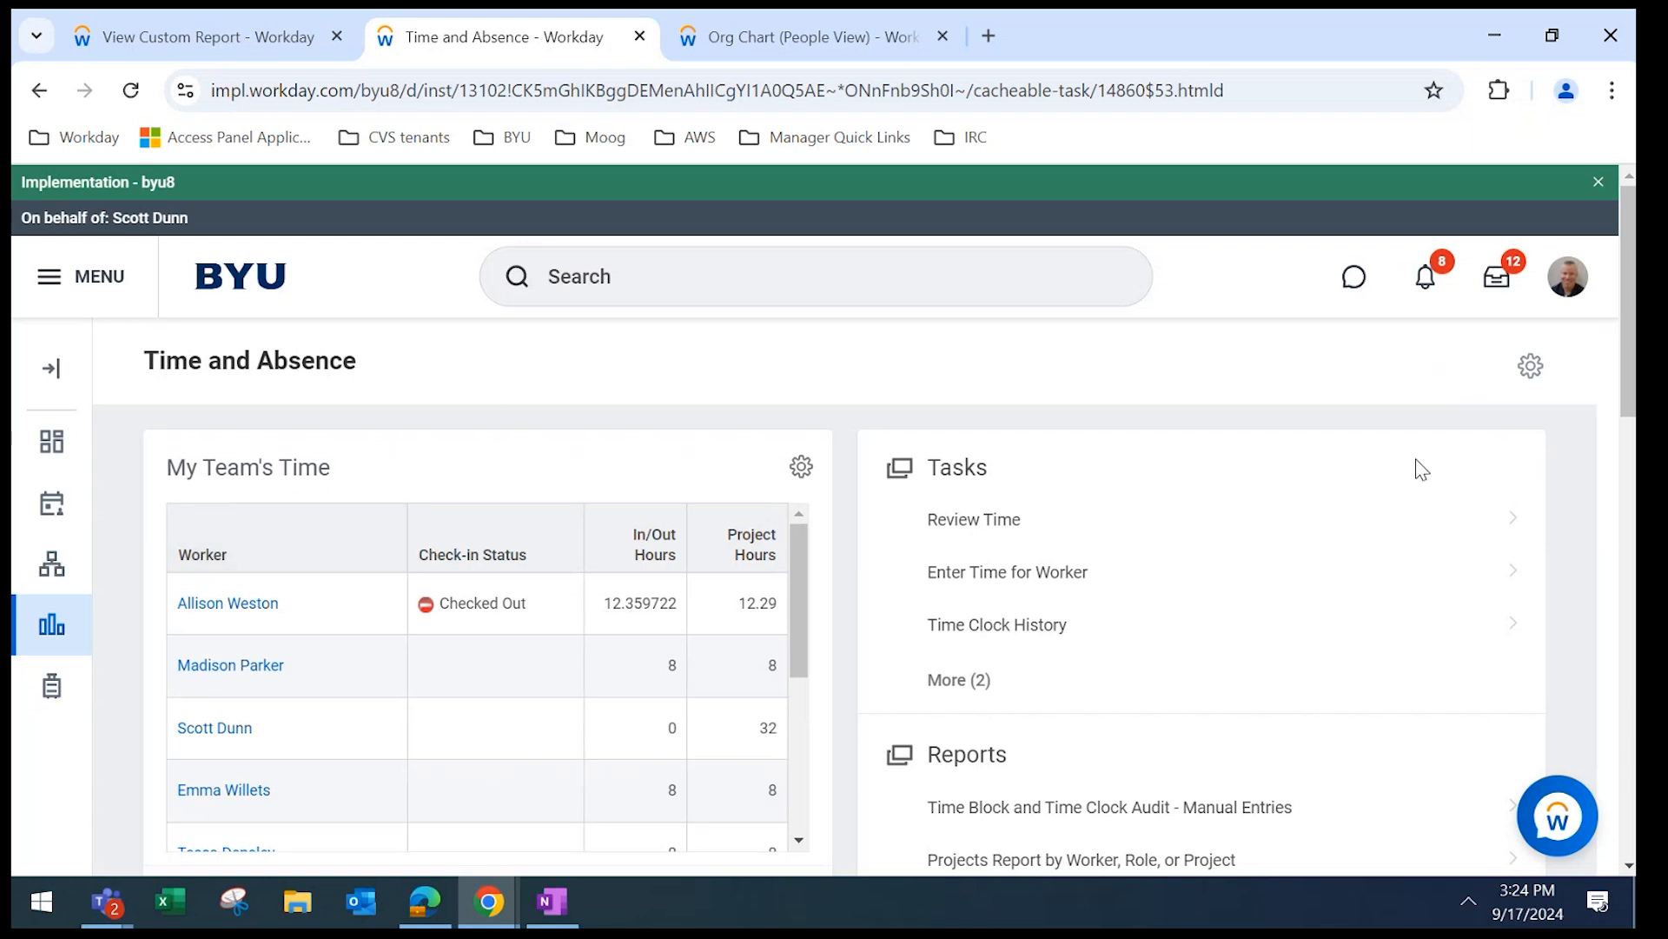
pyautogui.moveTo(1629, 324); pyautogui.dragTo(1630, 369)
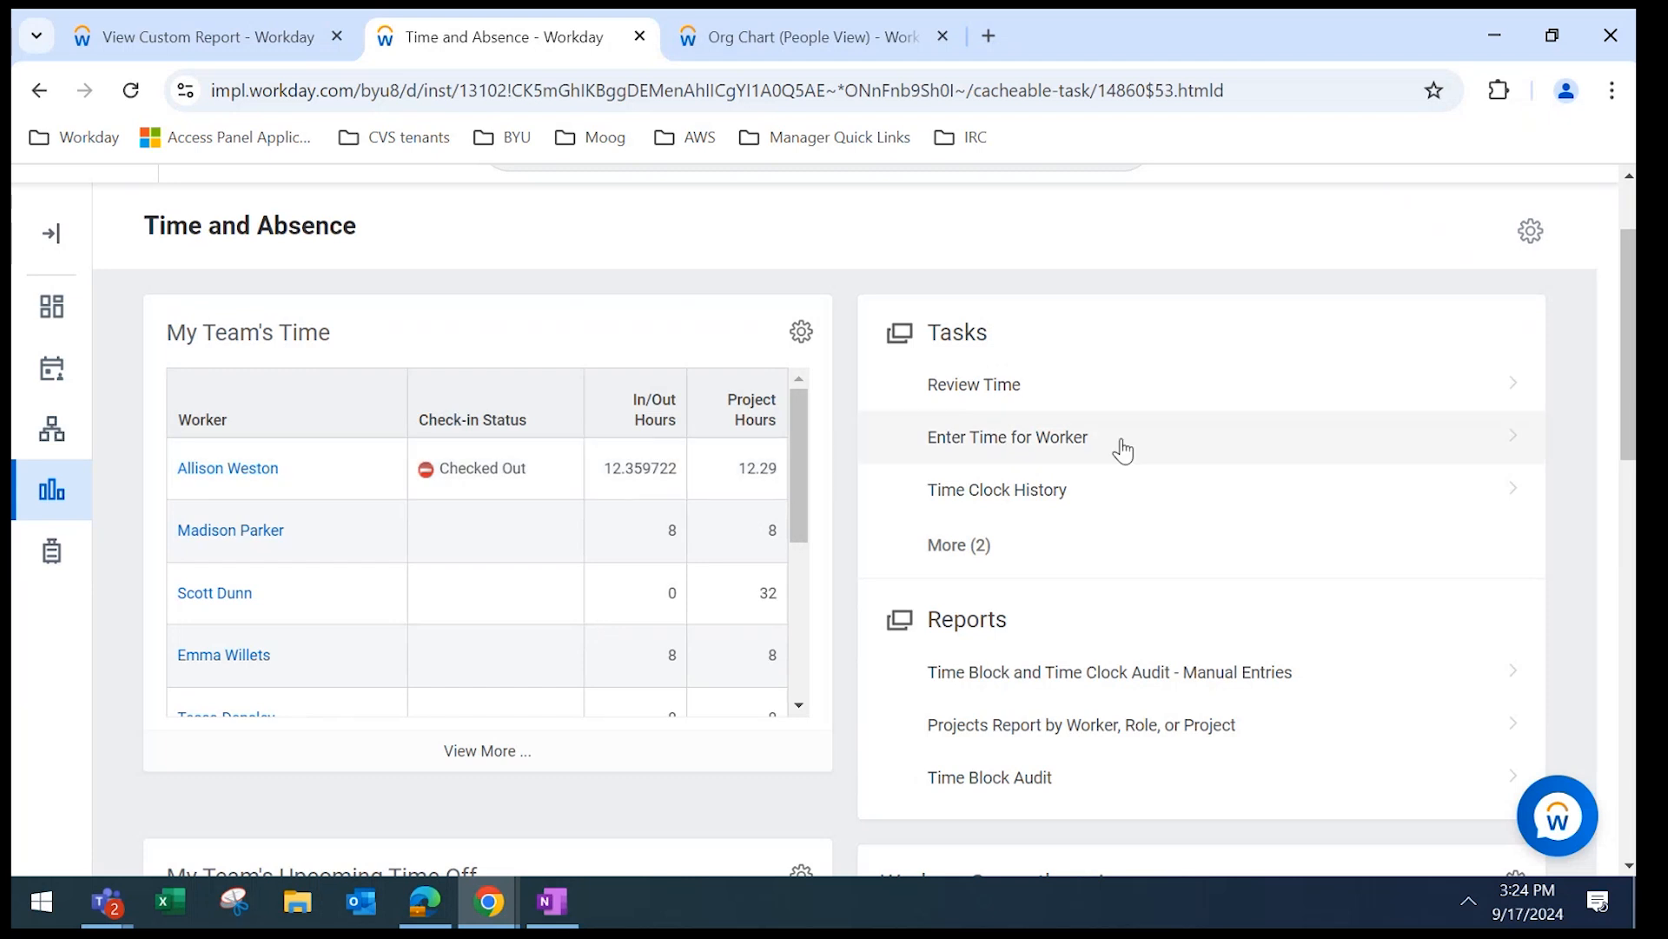
pyautogui.moveTo(1630, 356); pyautogui.dragTo(1635, 313)
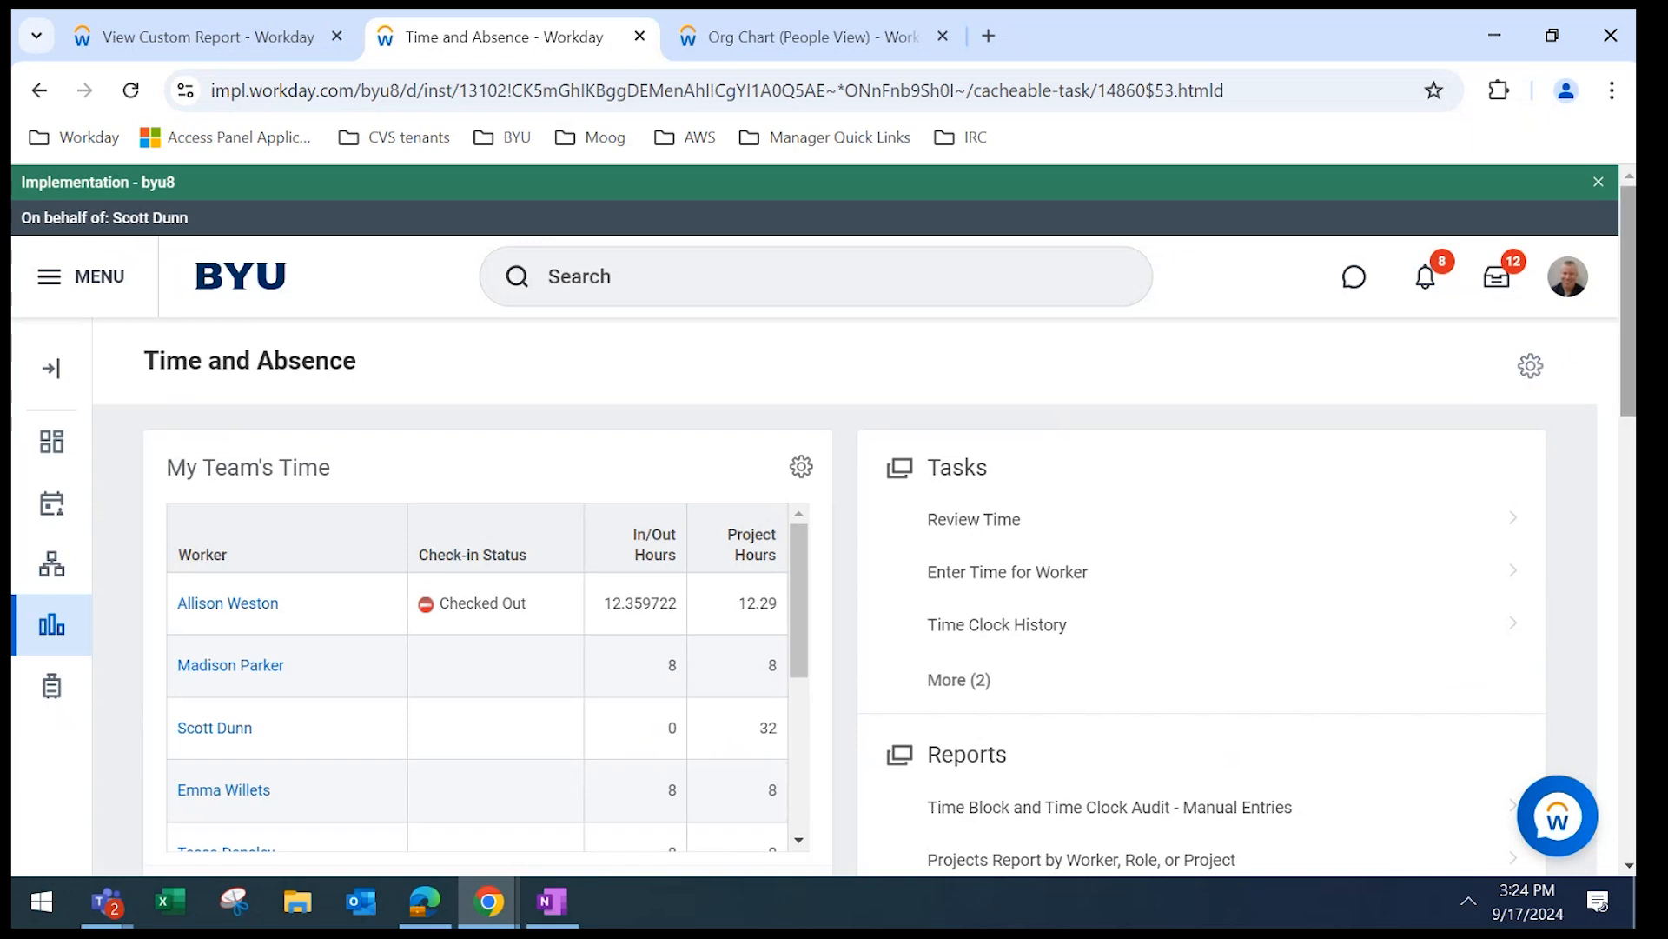
pyautogui.scroll(-3, 1127, 543)
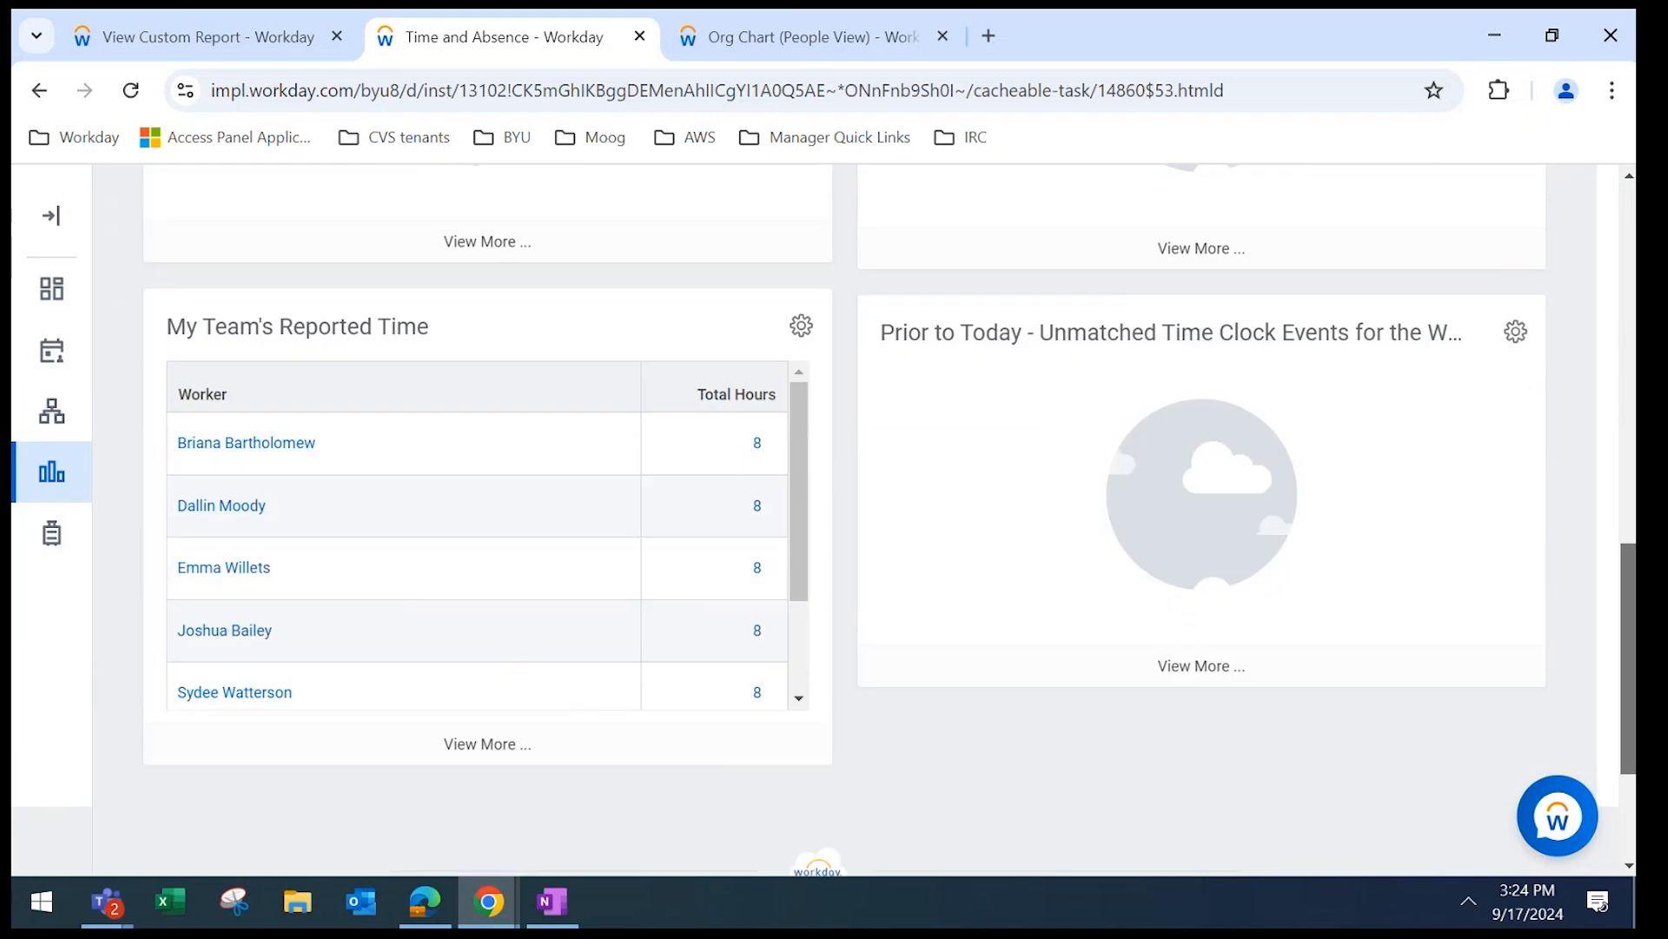
pyautogui.scroll(10, 1127, 543)
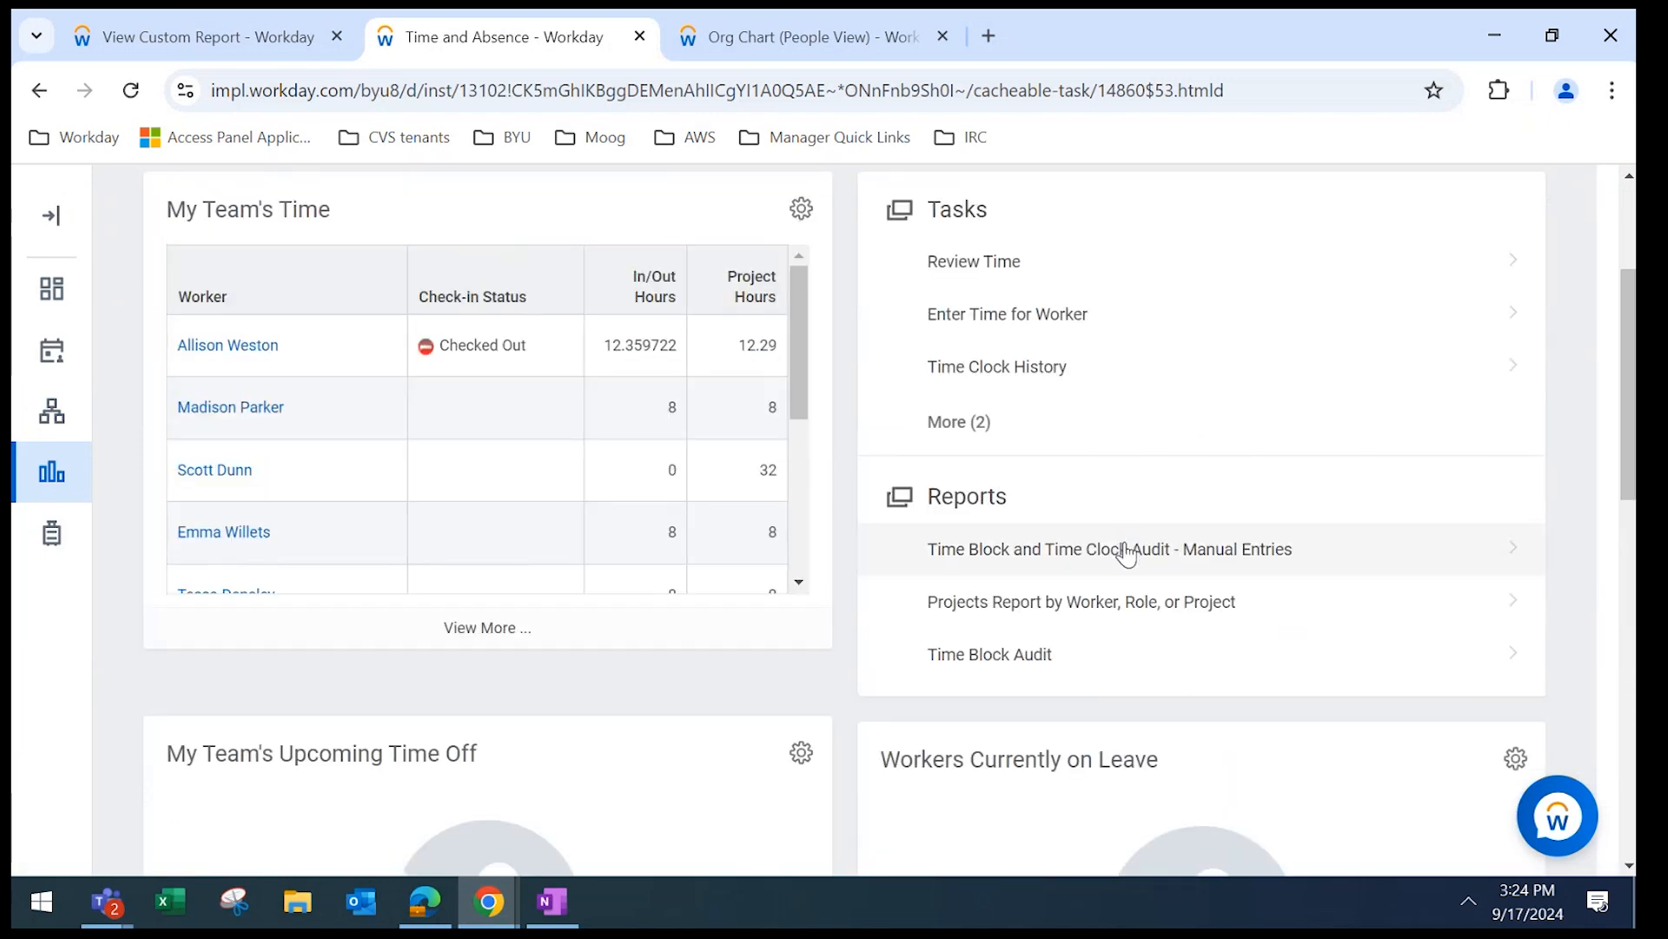
pyautogui.click(1005, 447)
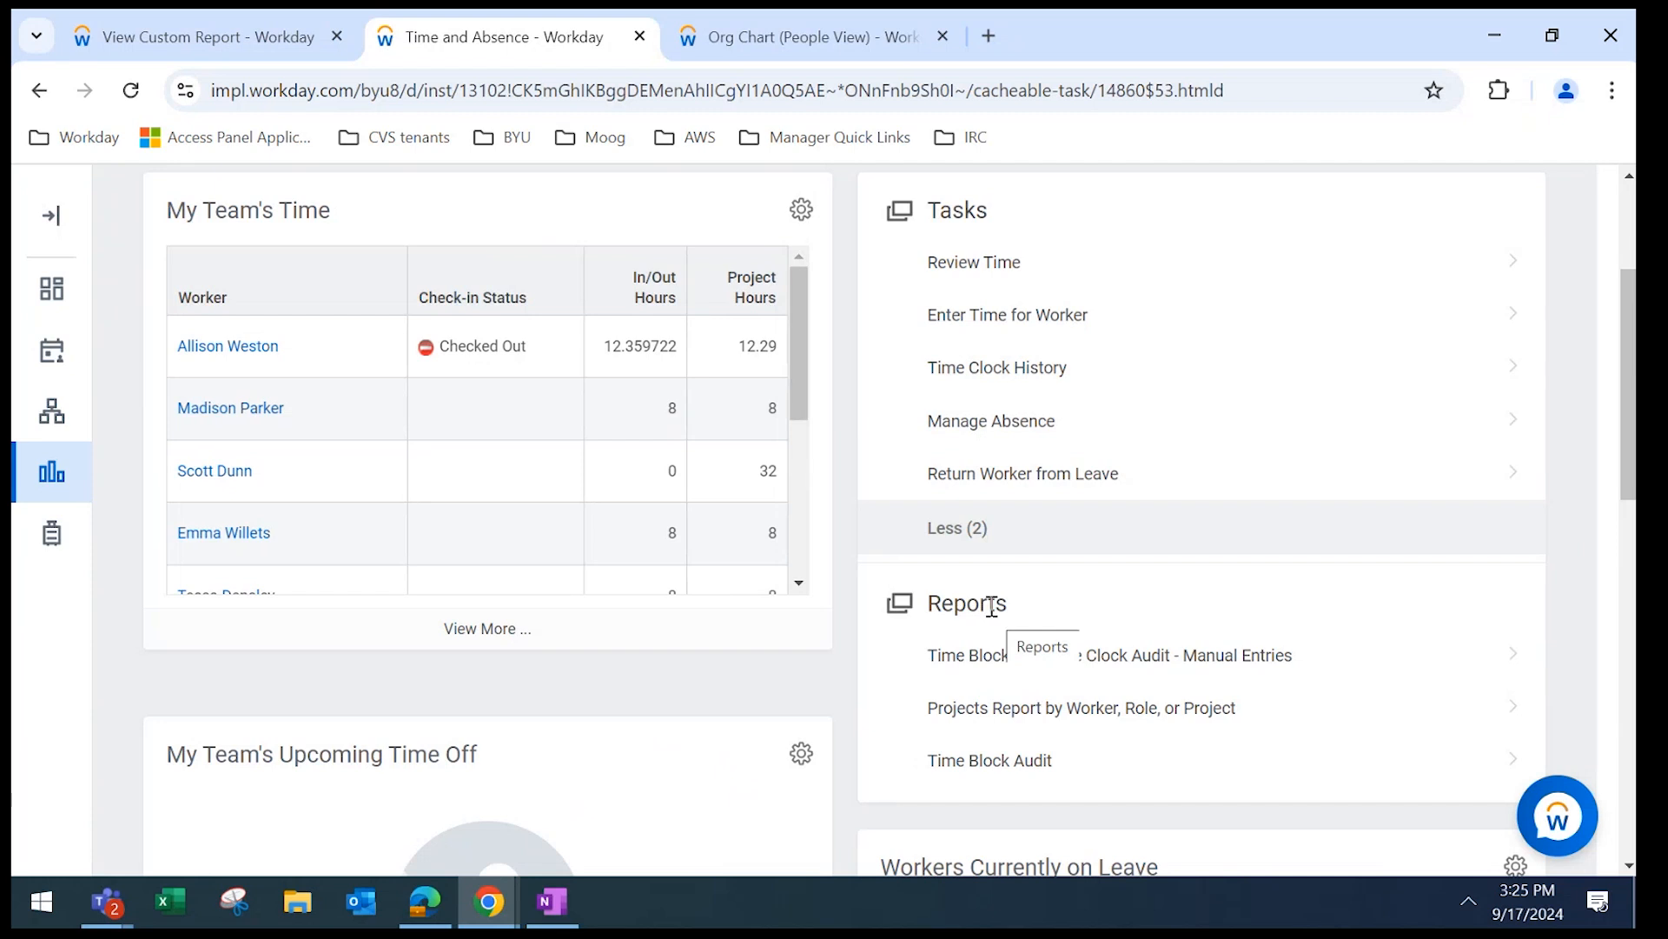
pyautogui.moveTo(1628, 482); pyautogui.dragTo(1628, 600)
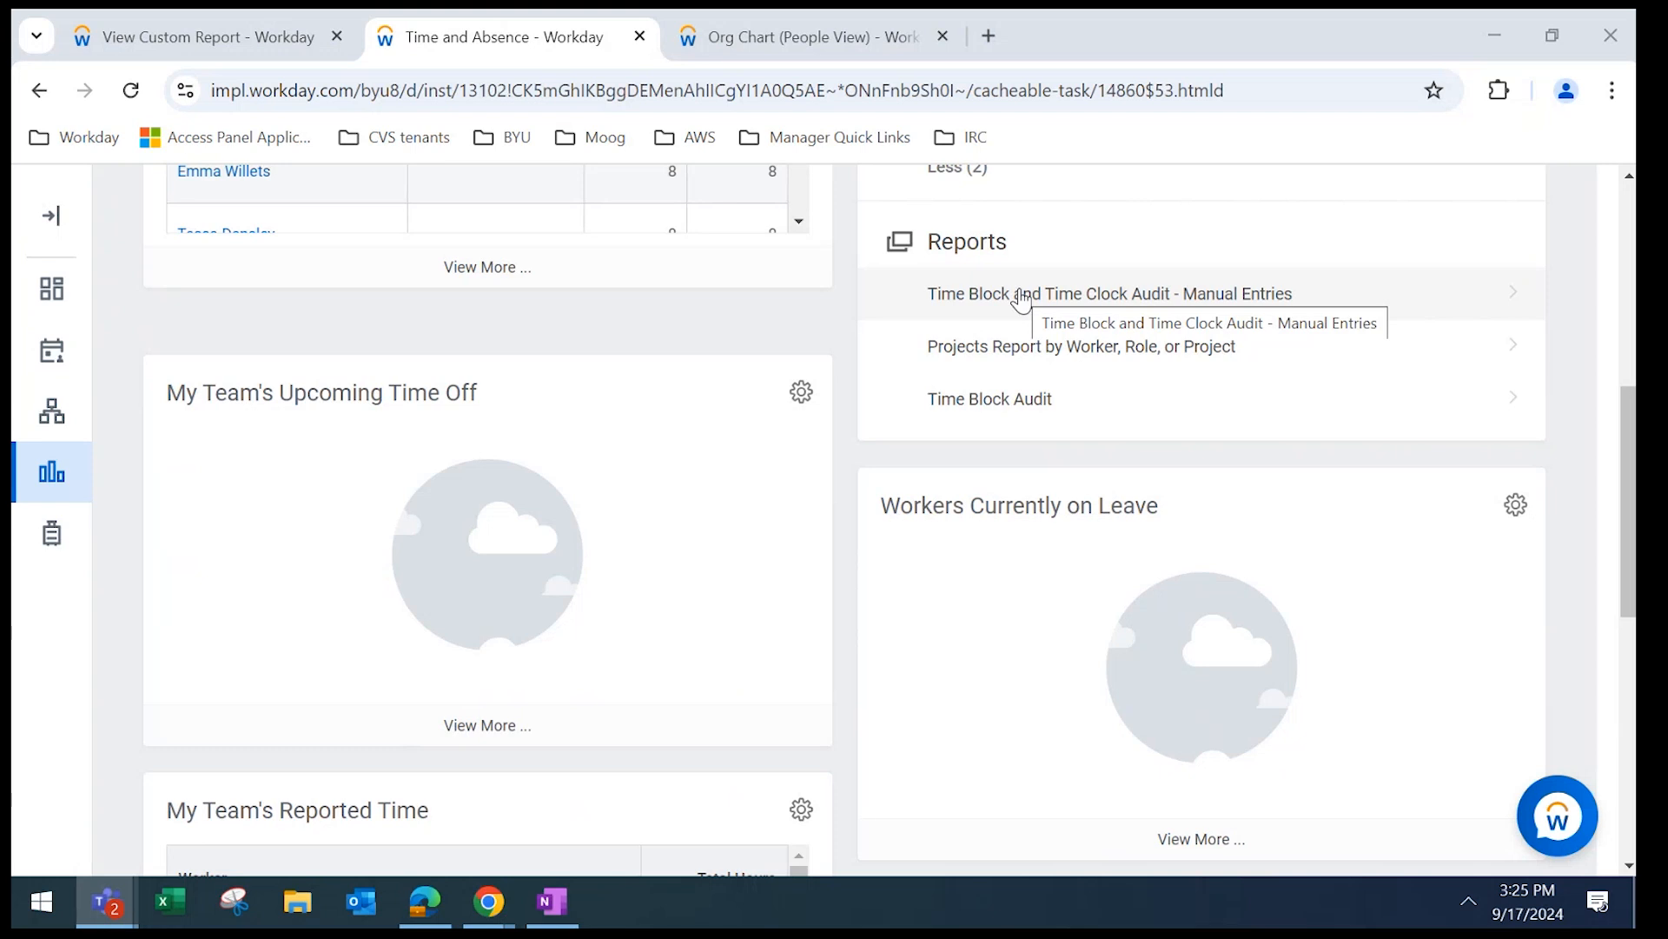
pyautogui.moveTo(1630, 471)
pyautogui.mouseDown()
pyautogui.moveTo(1630, 375)
pyautogui.moveTo(1630, 486)
pyautogui.mouseUp()
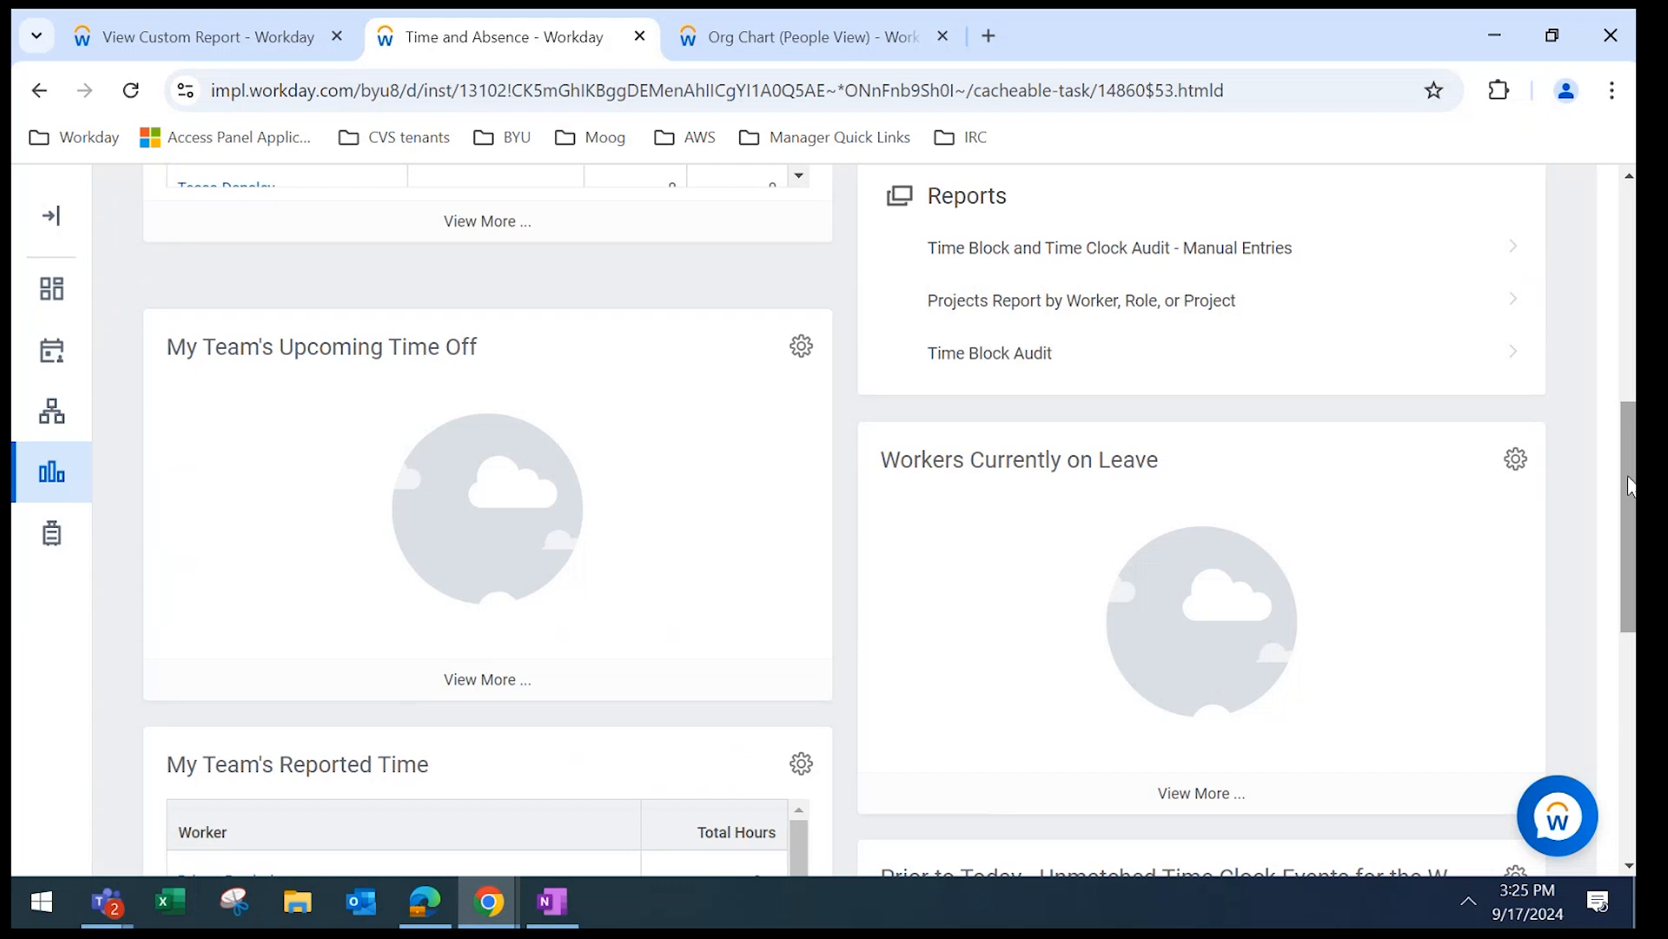
pyautogui.moveTo(1630, 486); pyautogui.dragTo(1412, 218)
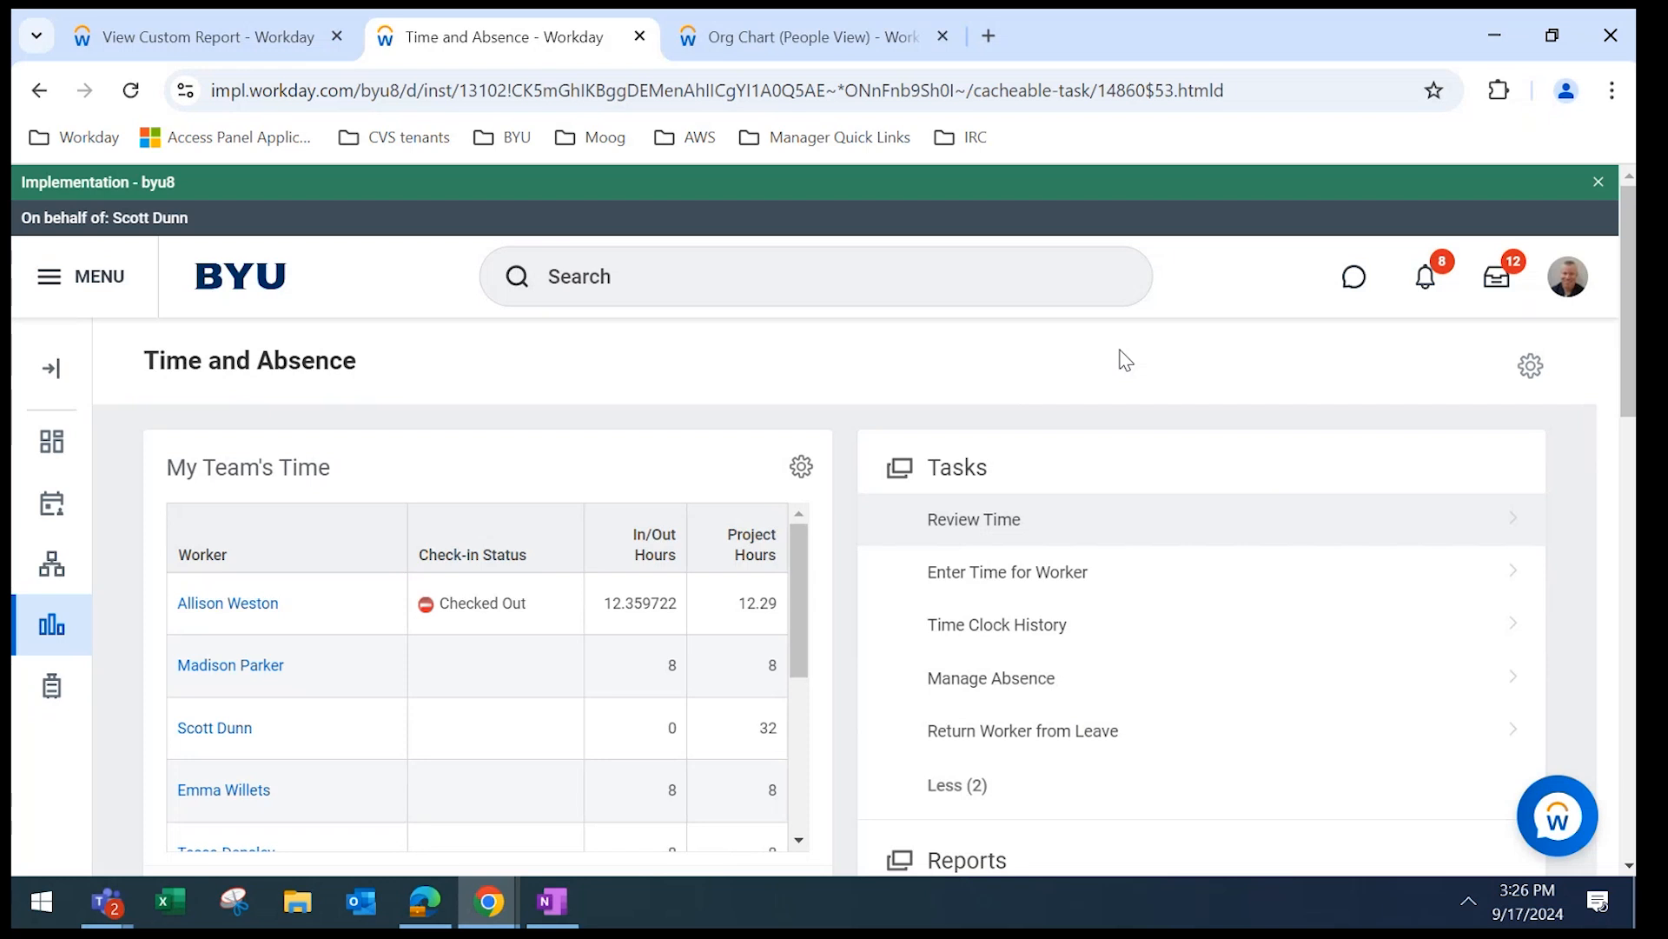
# Open Review Time for 09/17/2024, limited to direct reports and covering all workers.
pyautogui.click(977, 521)
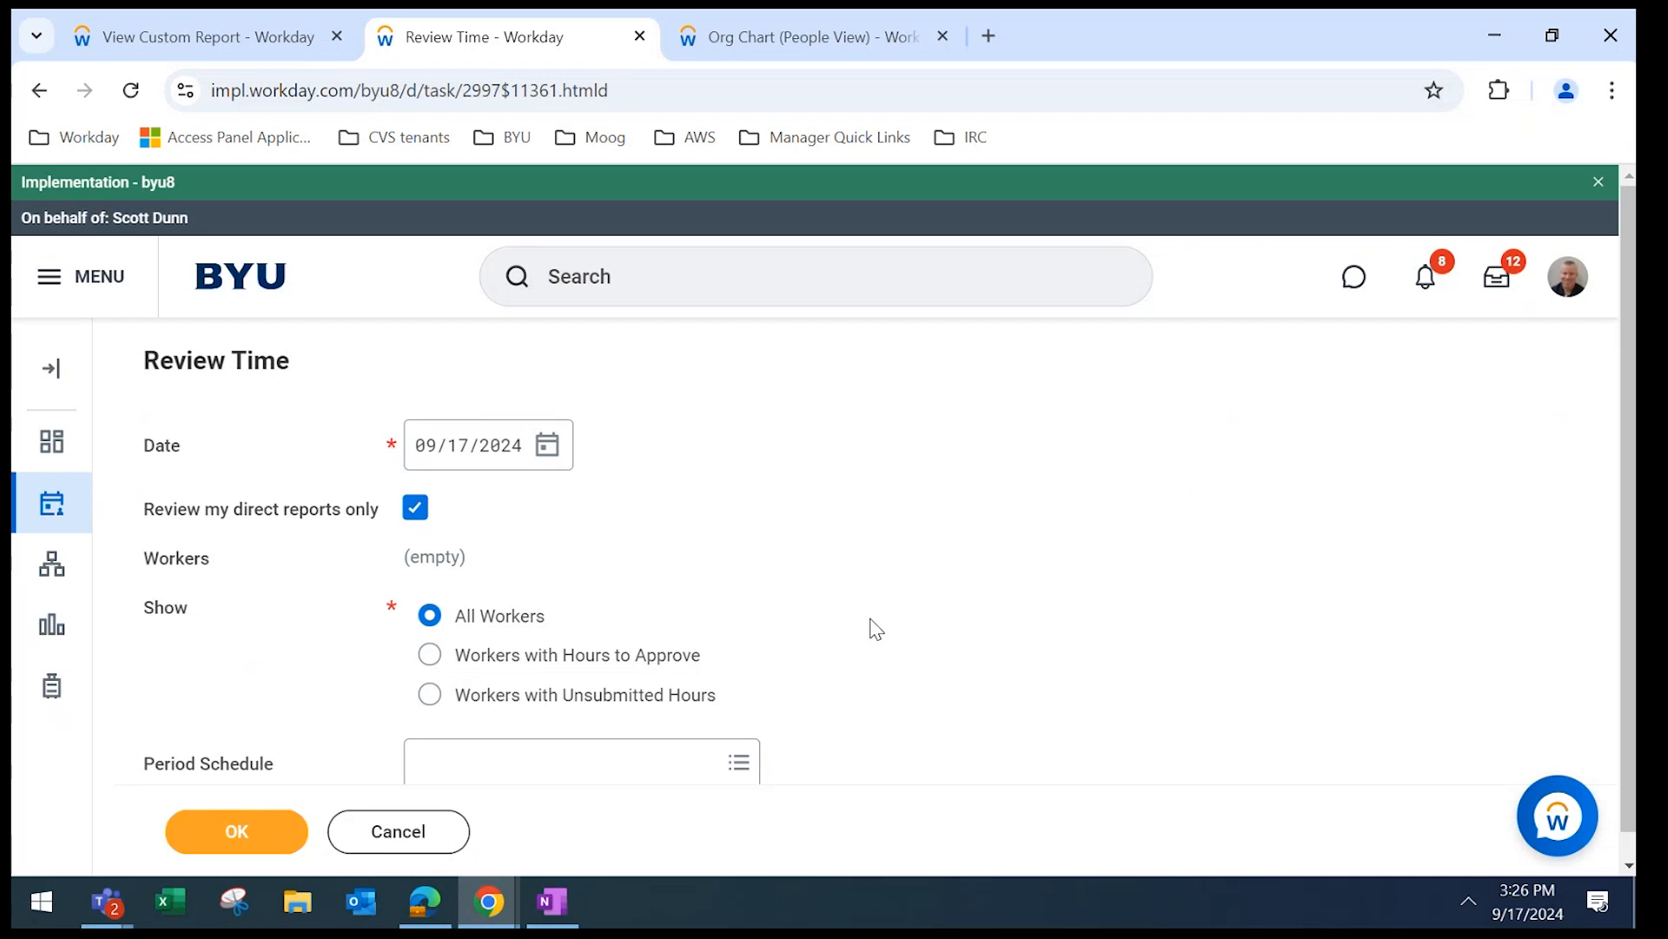
pyautogui.scroll(-1, 1629, 402)
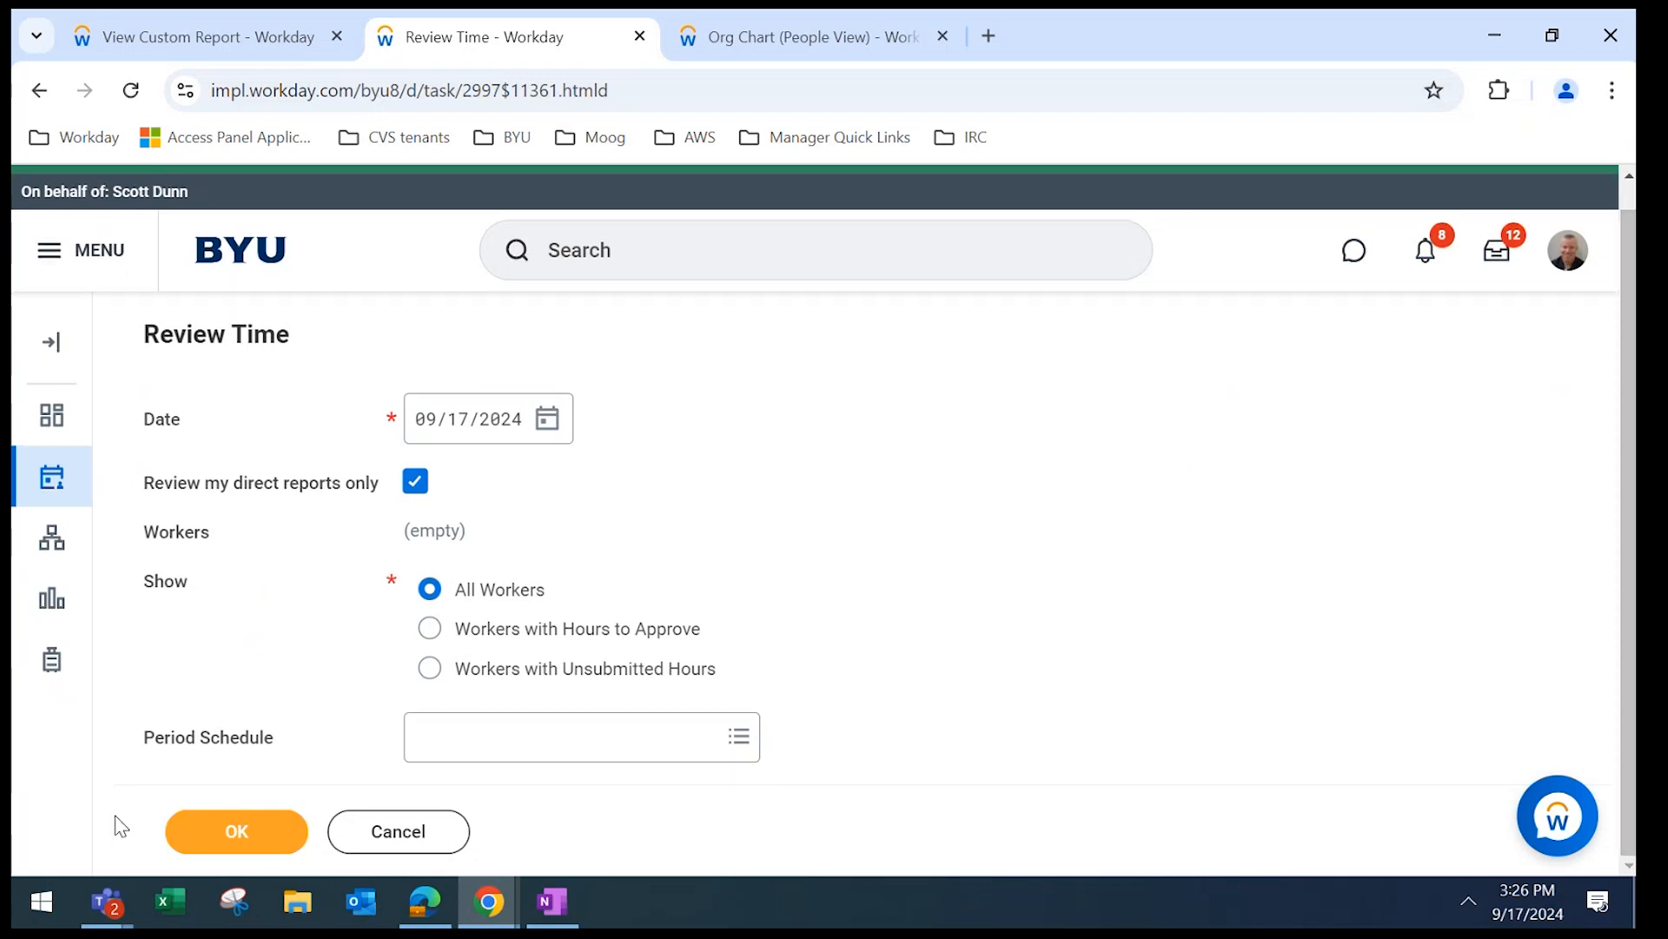
# Run the review for Sep 14–27, 2024 and select every worker except the first.
pyautogui.click(230, 830)
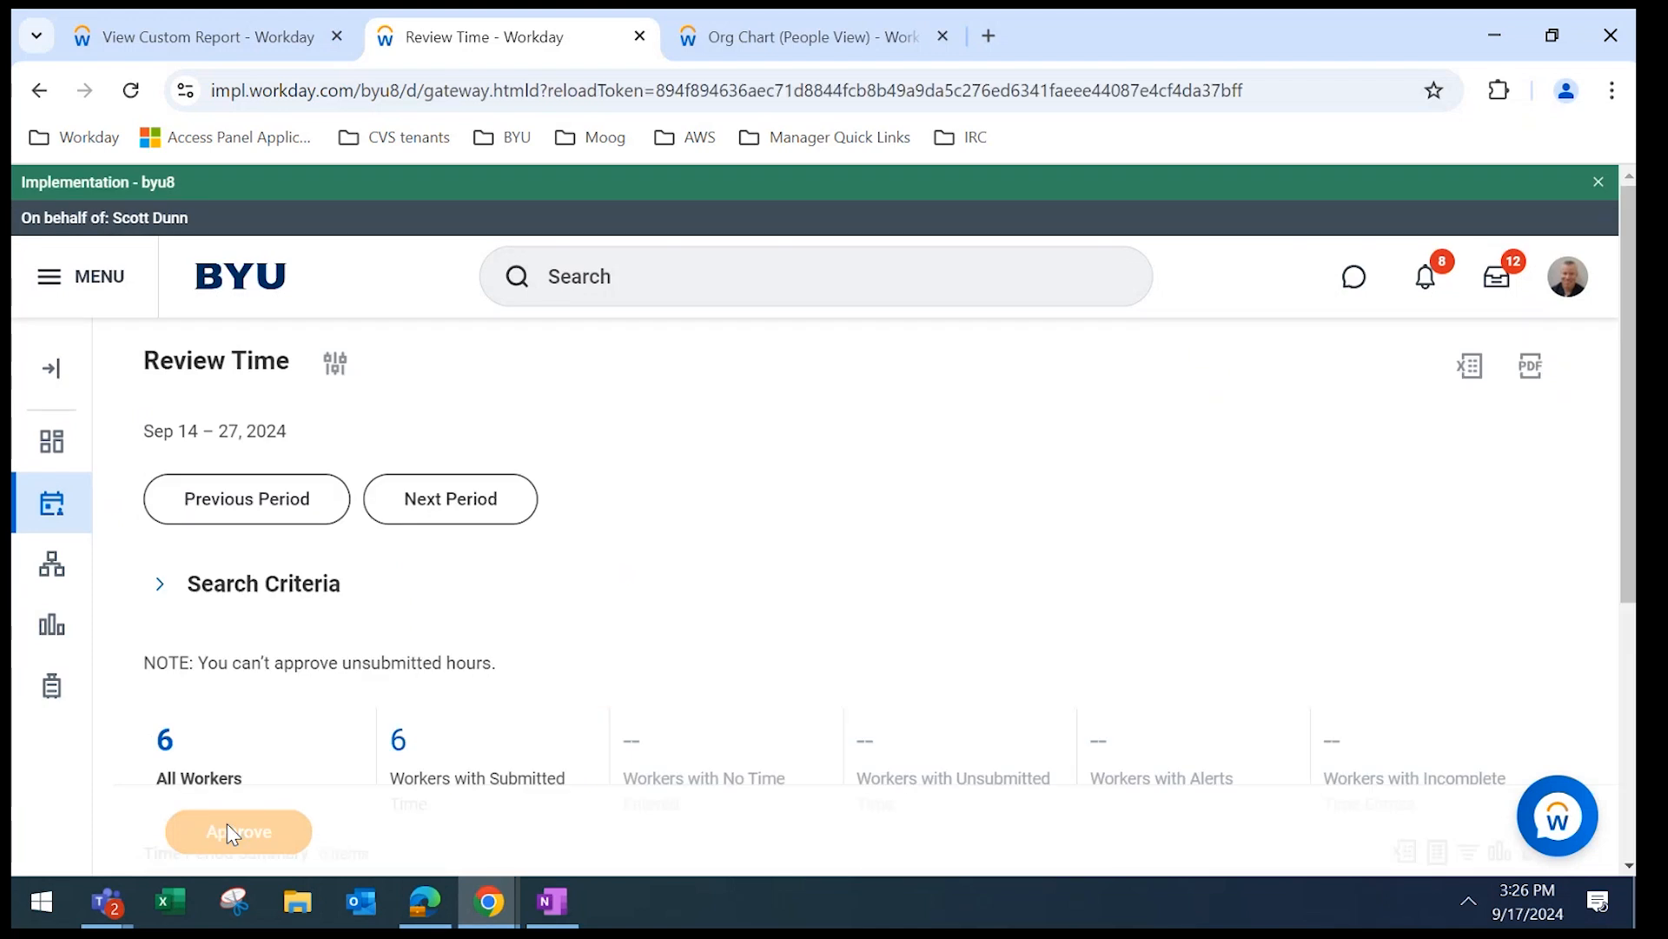
pyautogui.moveTo(1631, 475); pyautogui.dragTo(1633, 740)
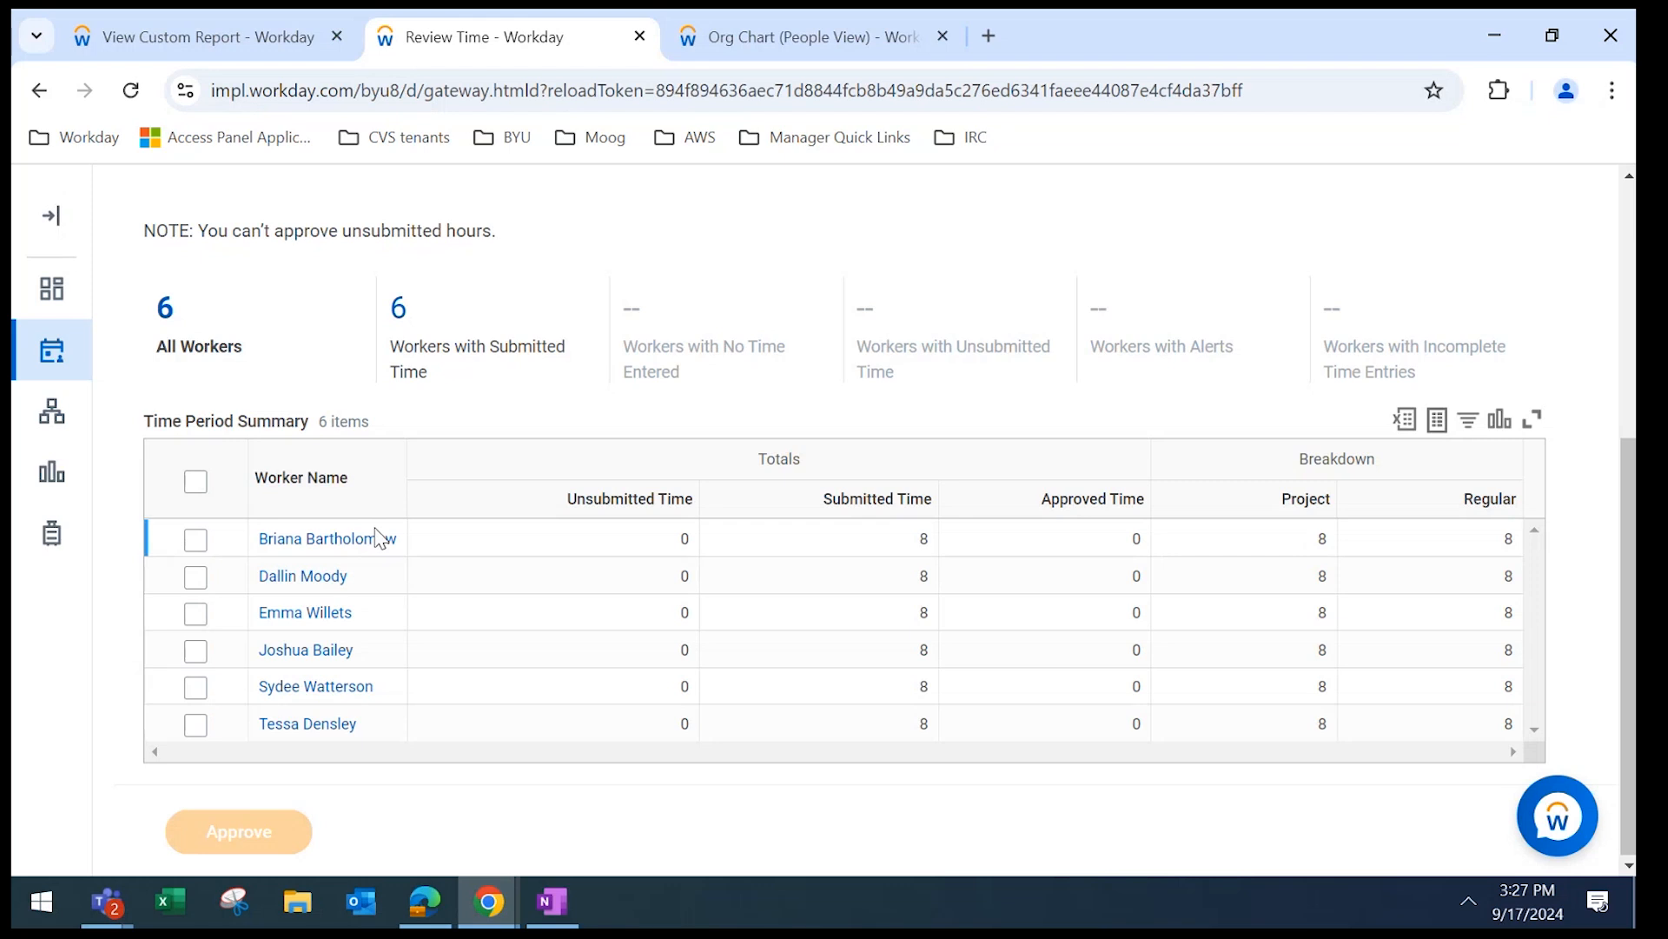
pyautogui.click(196, 483)
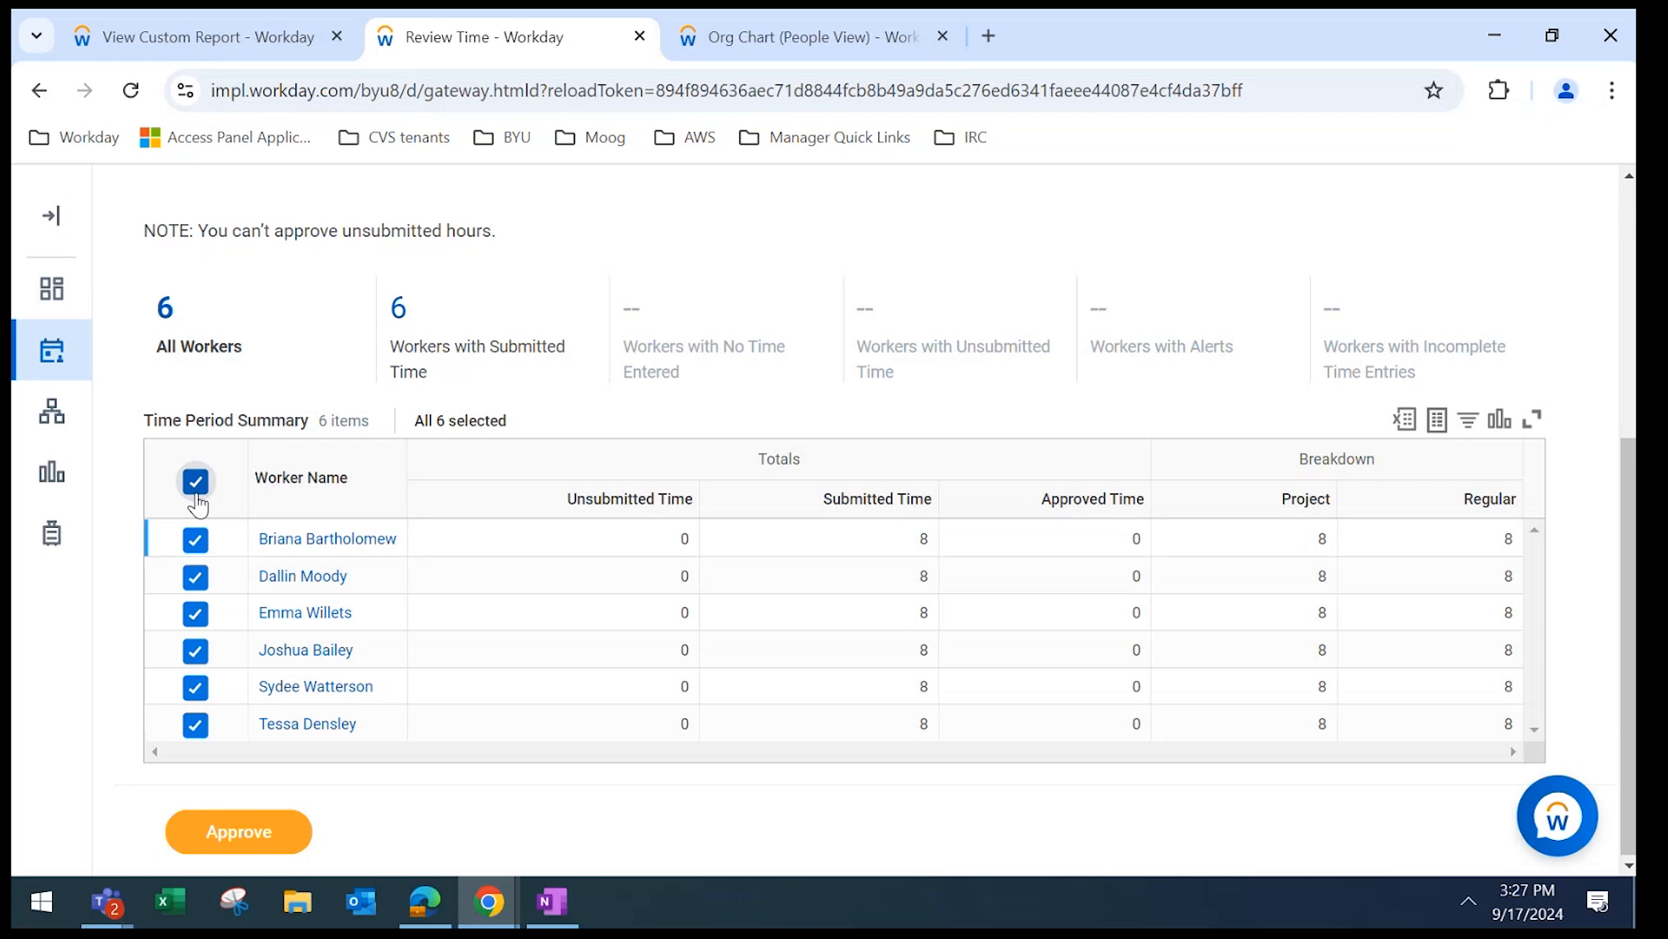
pyautogui.click(193, 549)
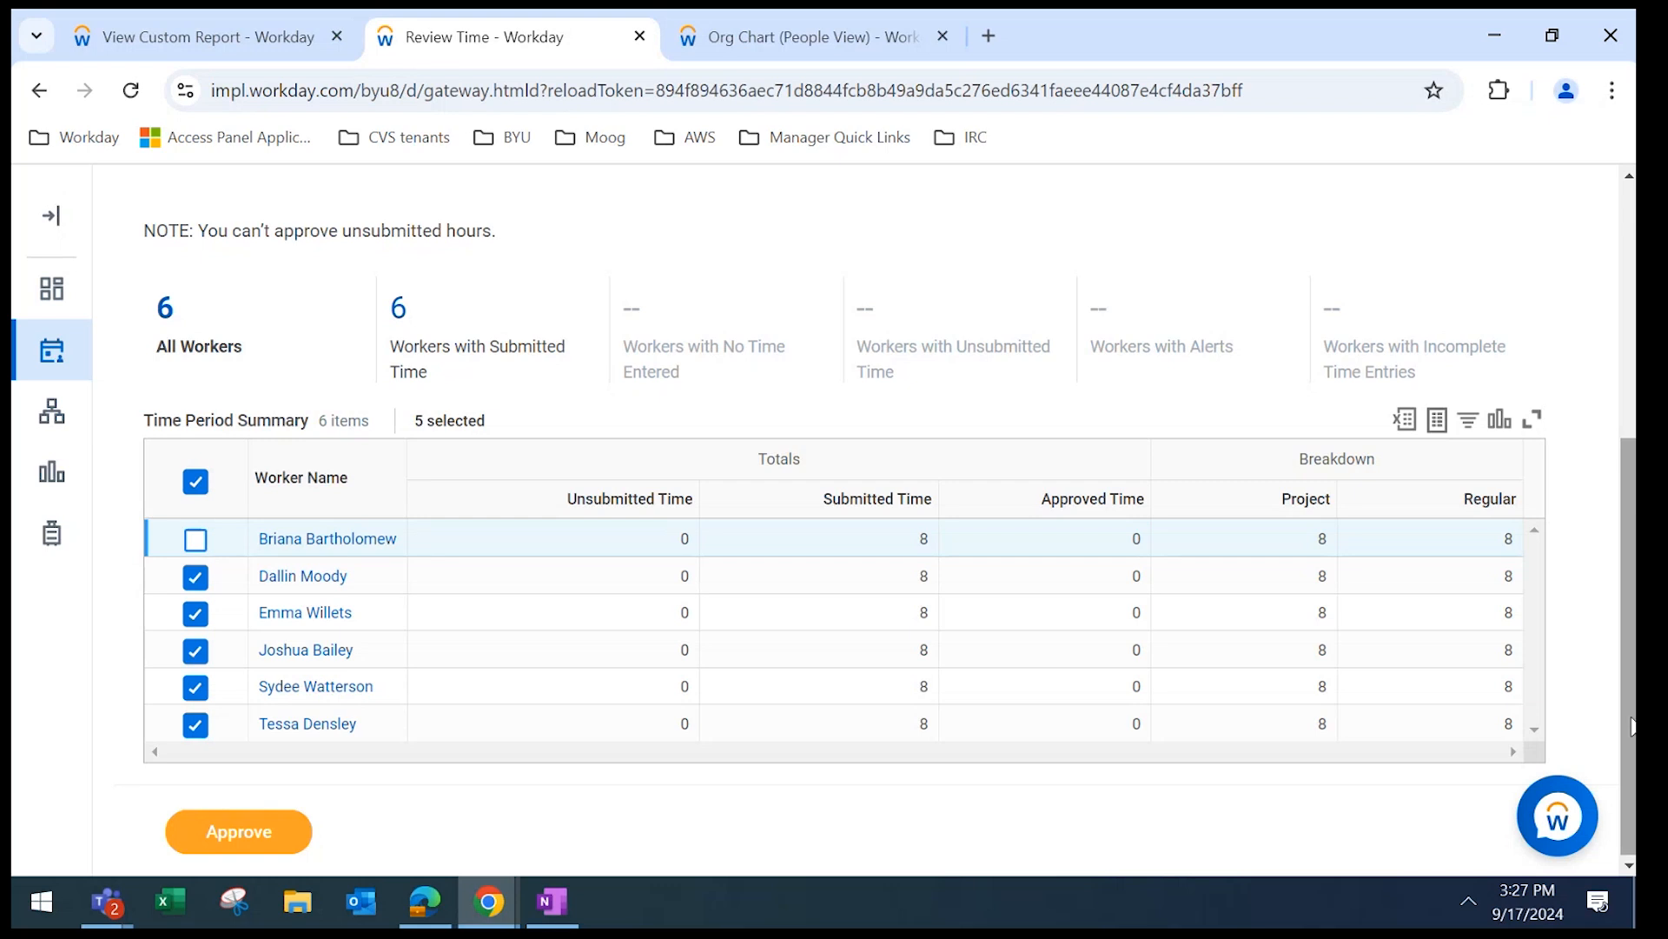
# Open the second worker's time entries from the summary.
pyautogui.scroll(2, 1632, 732)
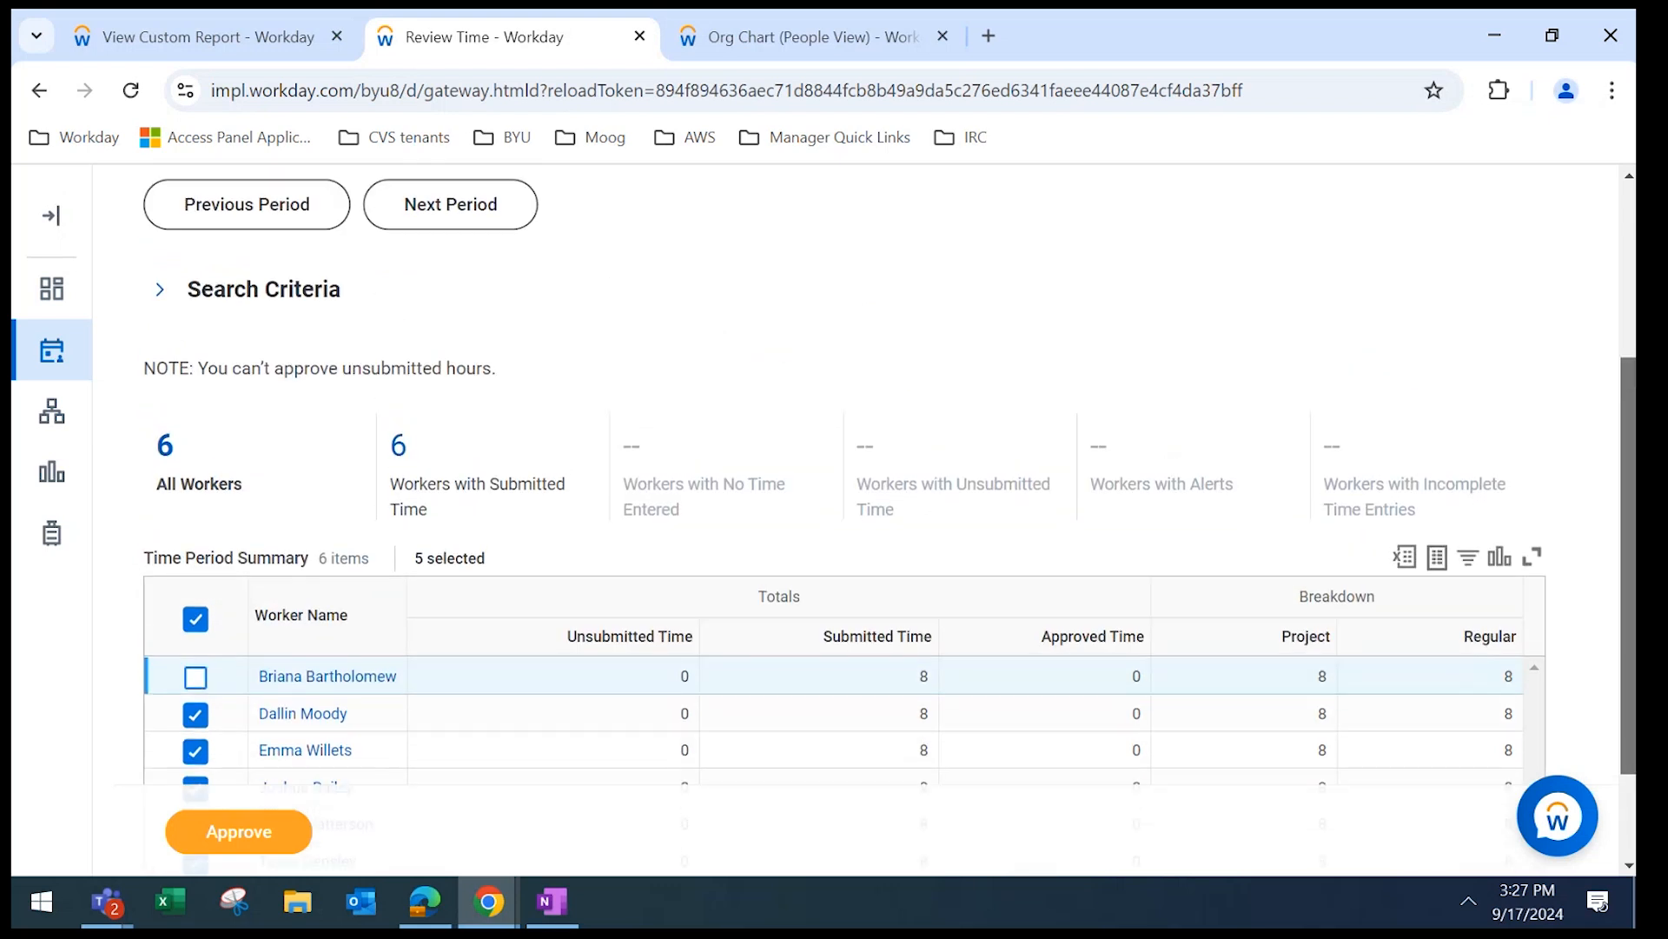
pyautogui.scroll(-2, 1632, 733)
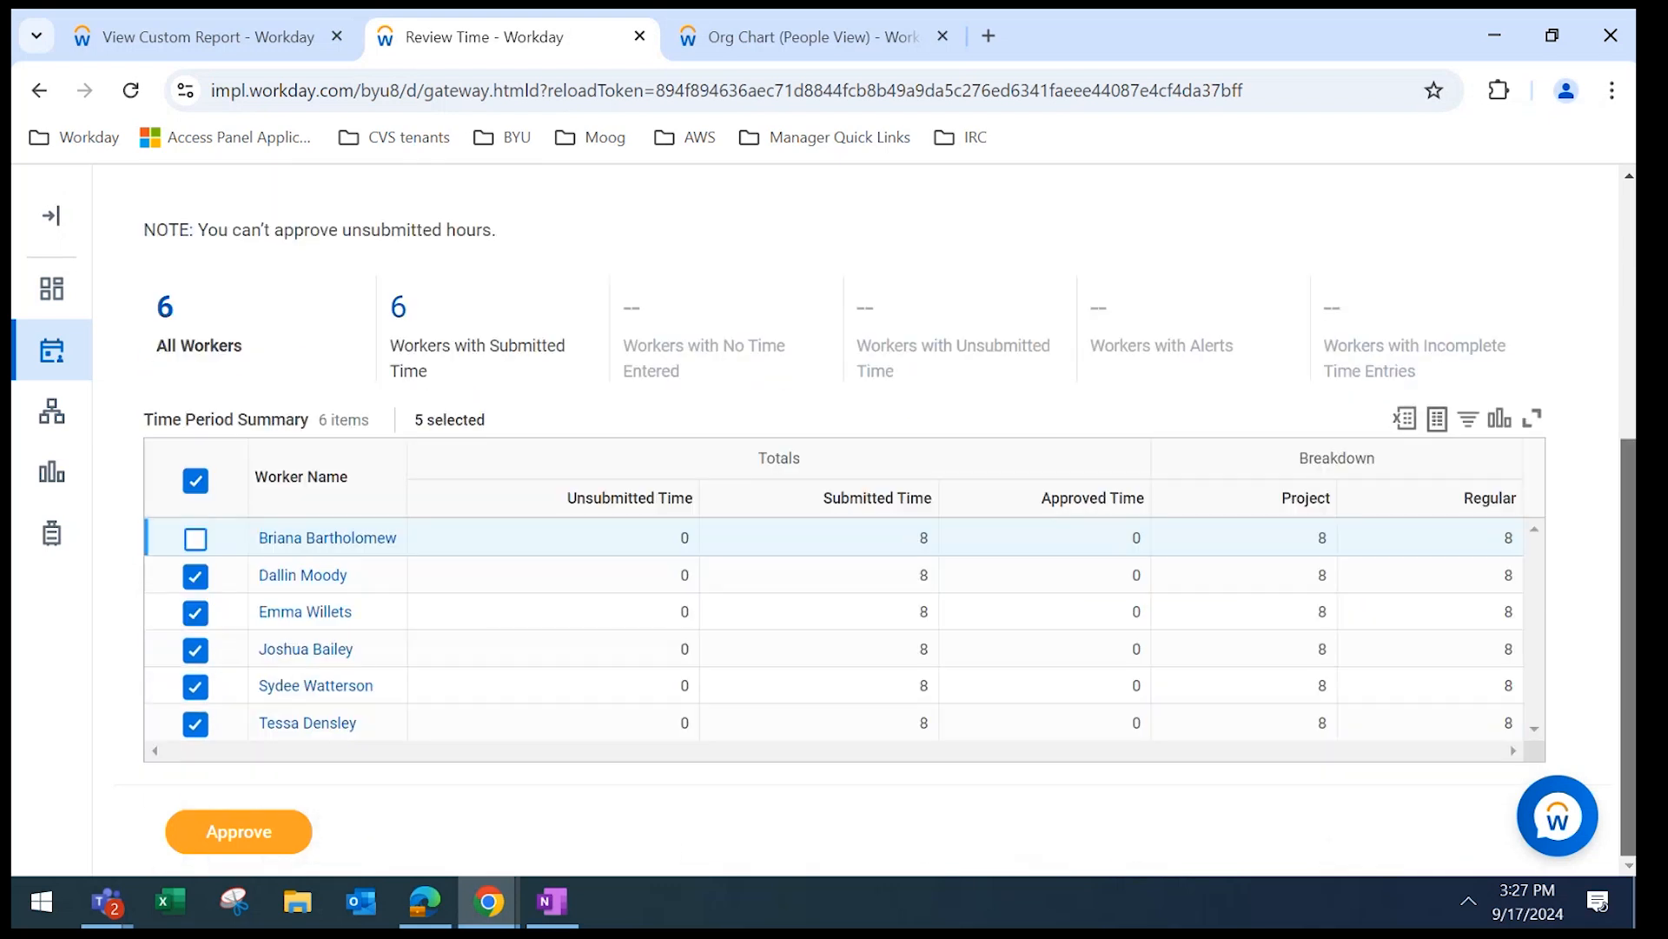
pyautogui.click(289, 577)
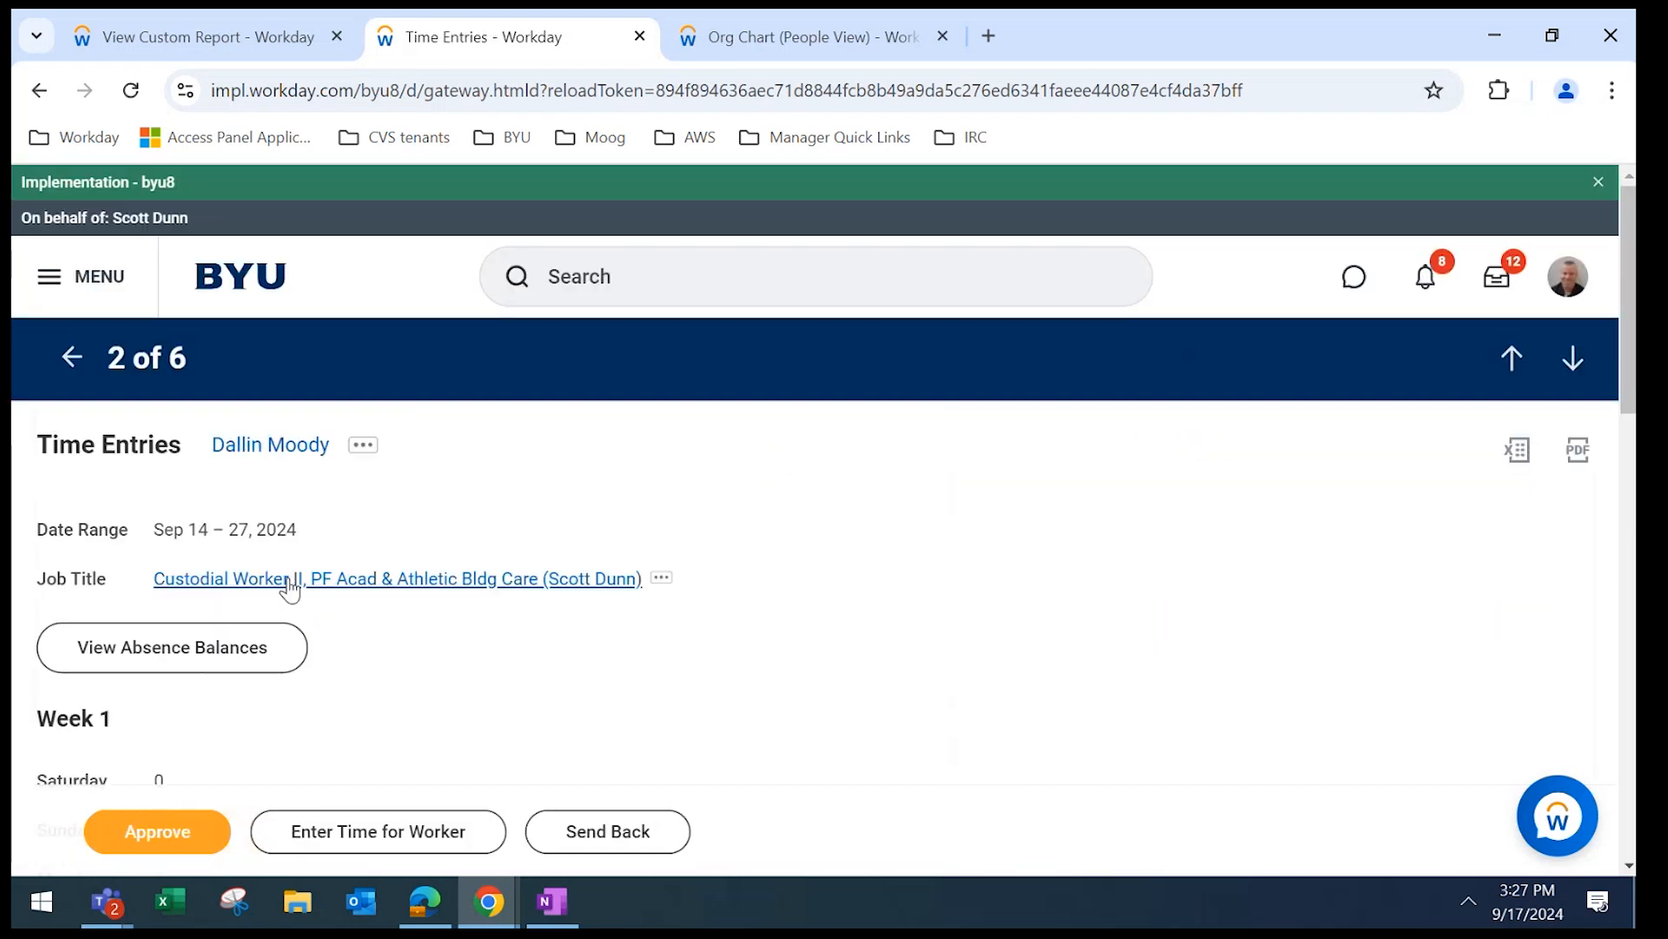
# Look over the second worker's time entries, then return to the Sep 14–27 Review Time summary.
pyautogui.moveTo(1631, 236); pyautogui.dragTo(1633, 666)
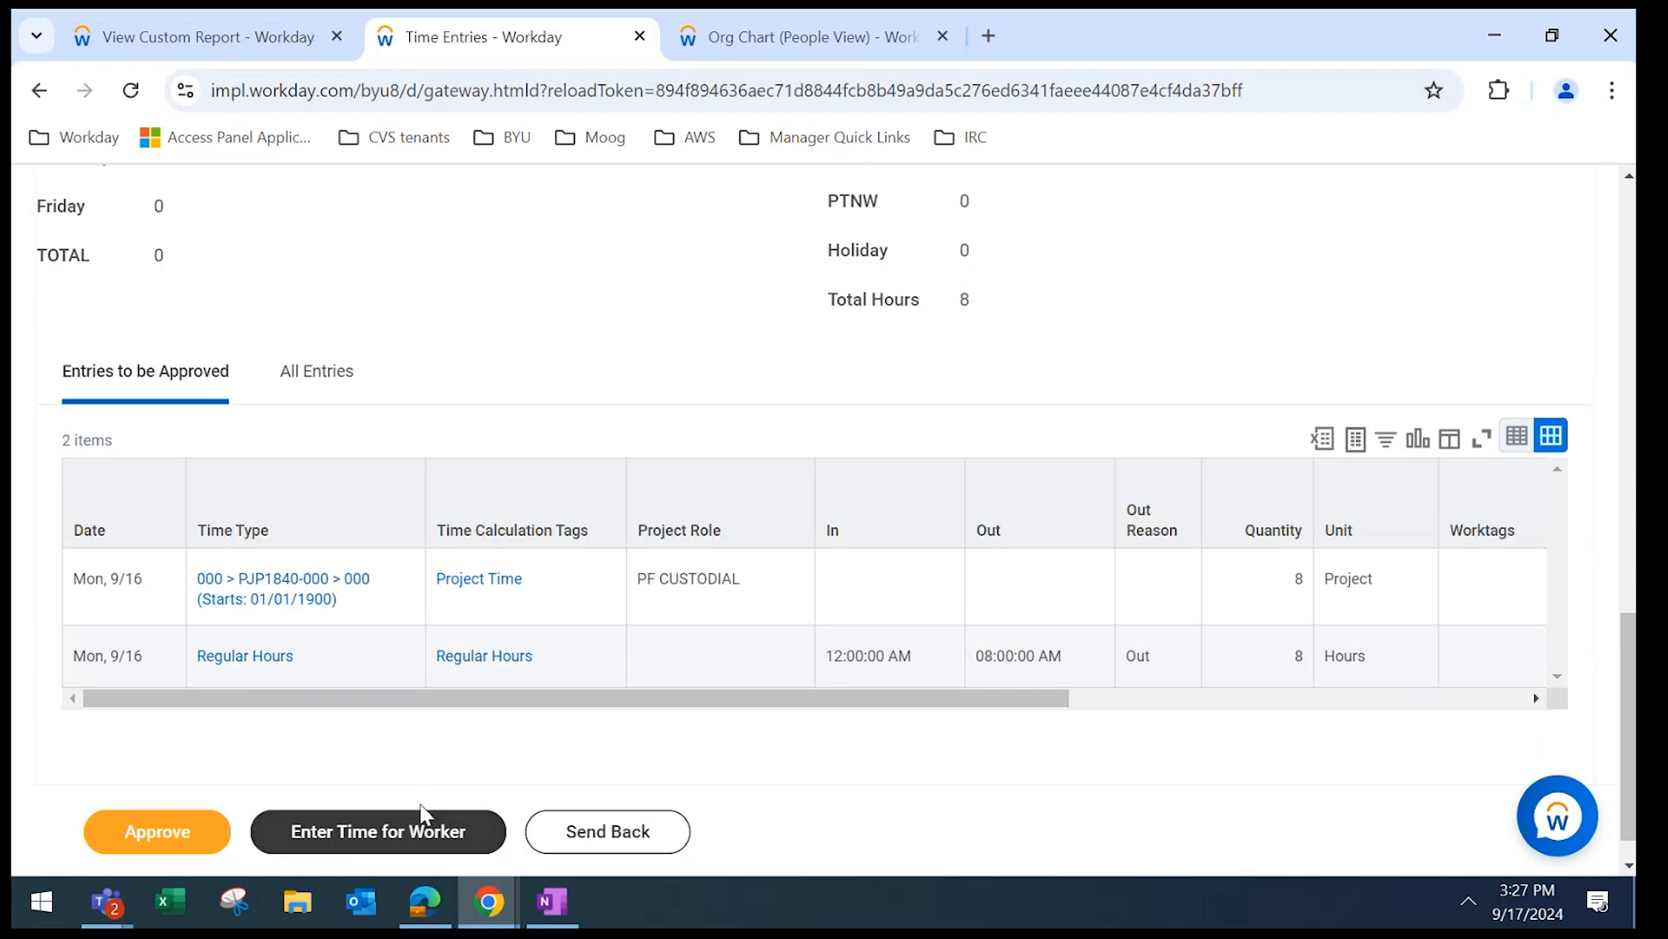
pyautogui.click(41, 103)
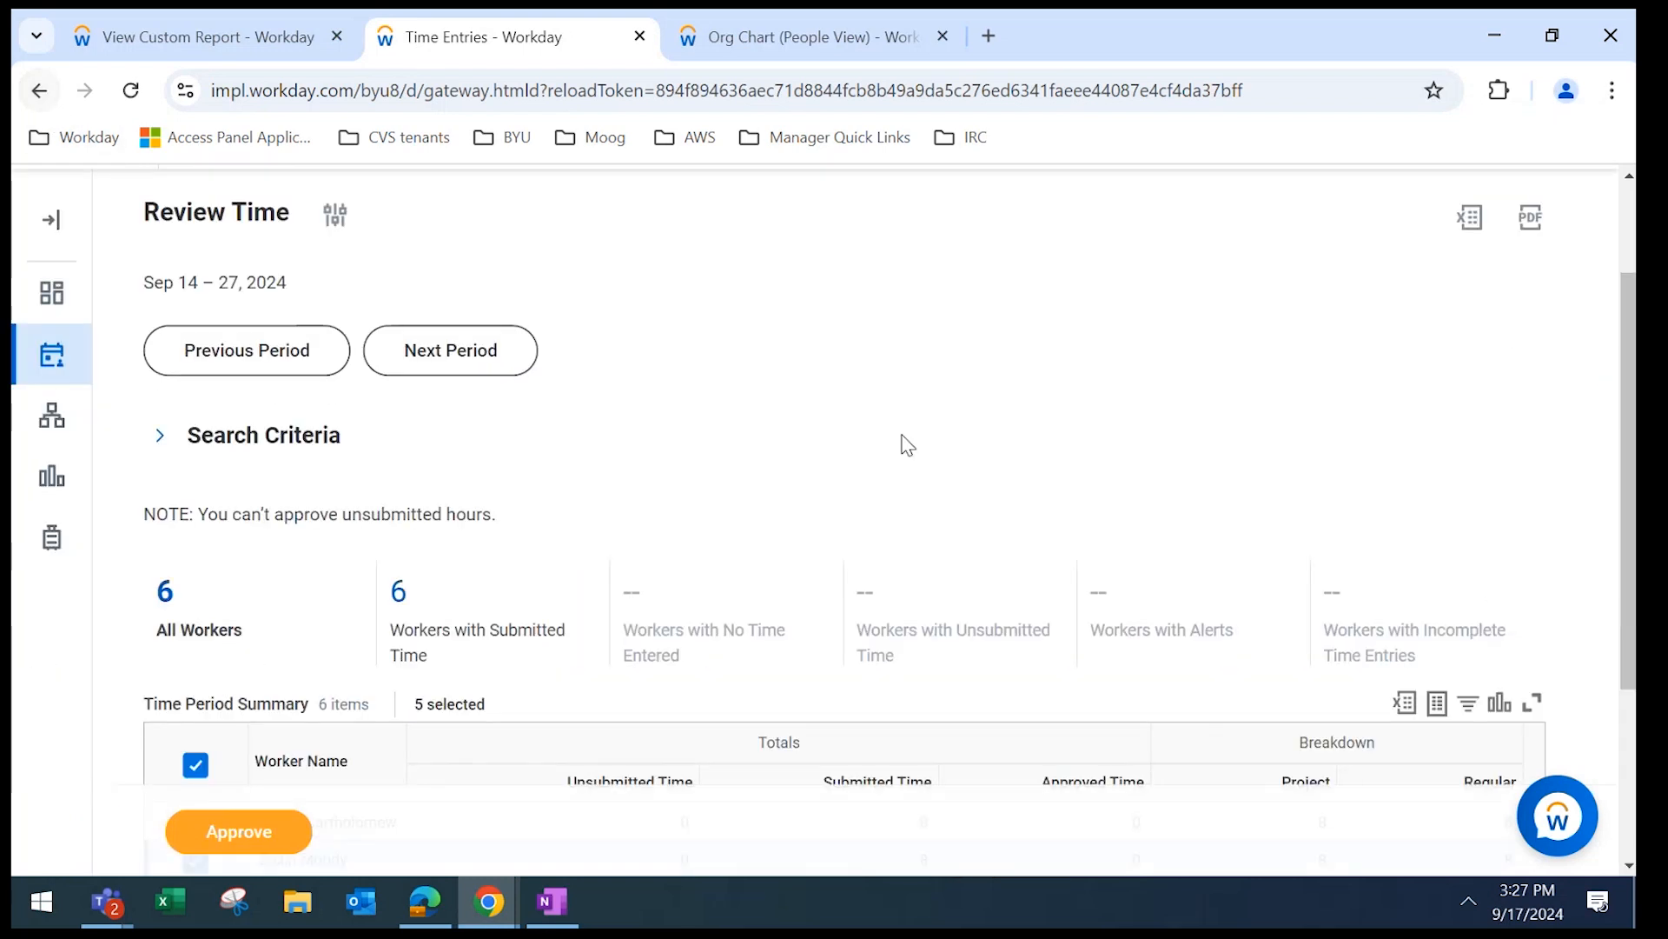
# Scroll the Time Period Summary, where all six workers show 8 submitted and 0 approved hours.
pyautogui.scroll(-3, 1624, 417)
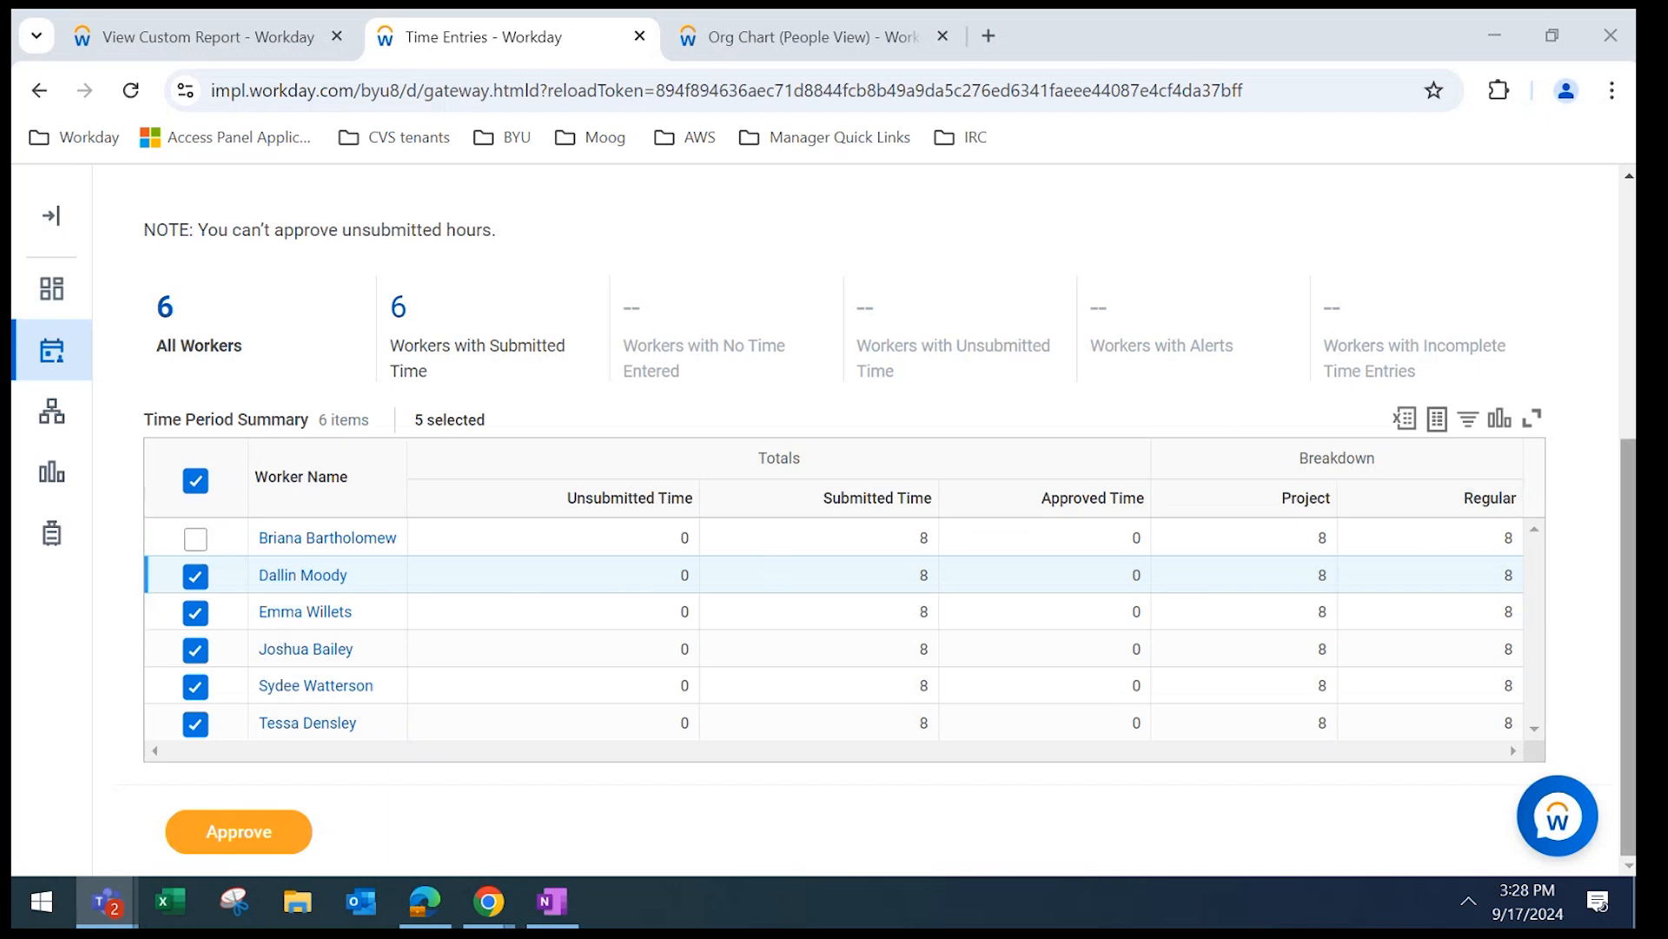
pyautogui.scroll(3, 1607, 511)
pyautogui.moveTo(1629, 341); pyautogui.dragTo(1631, 527)
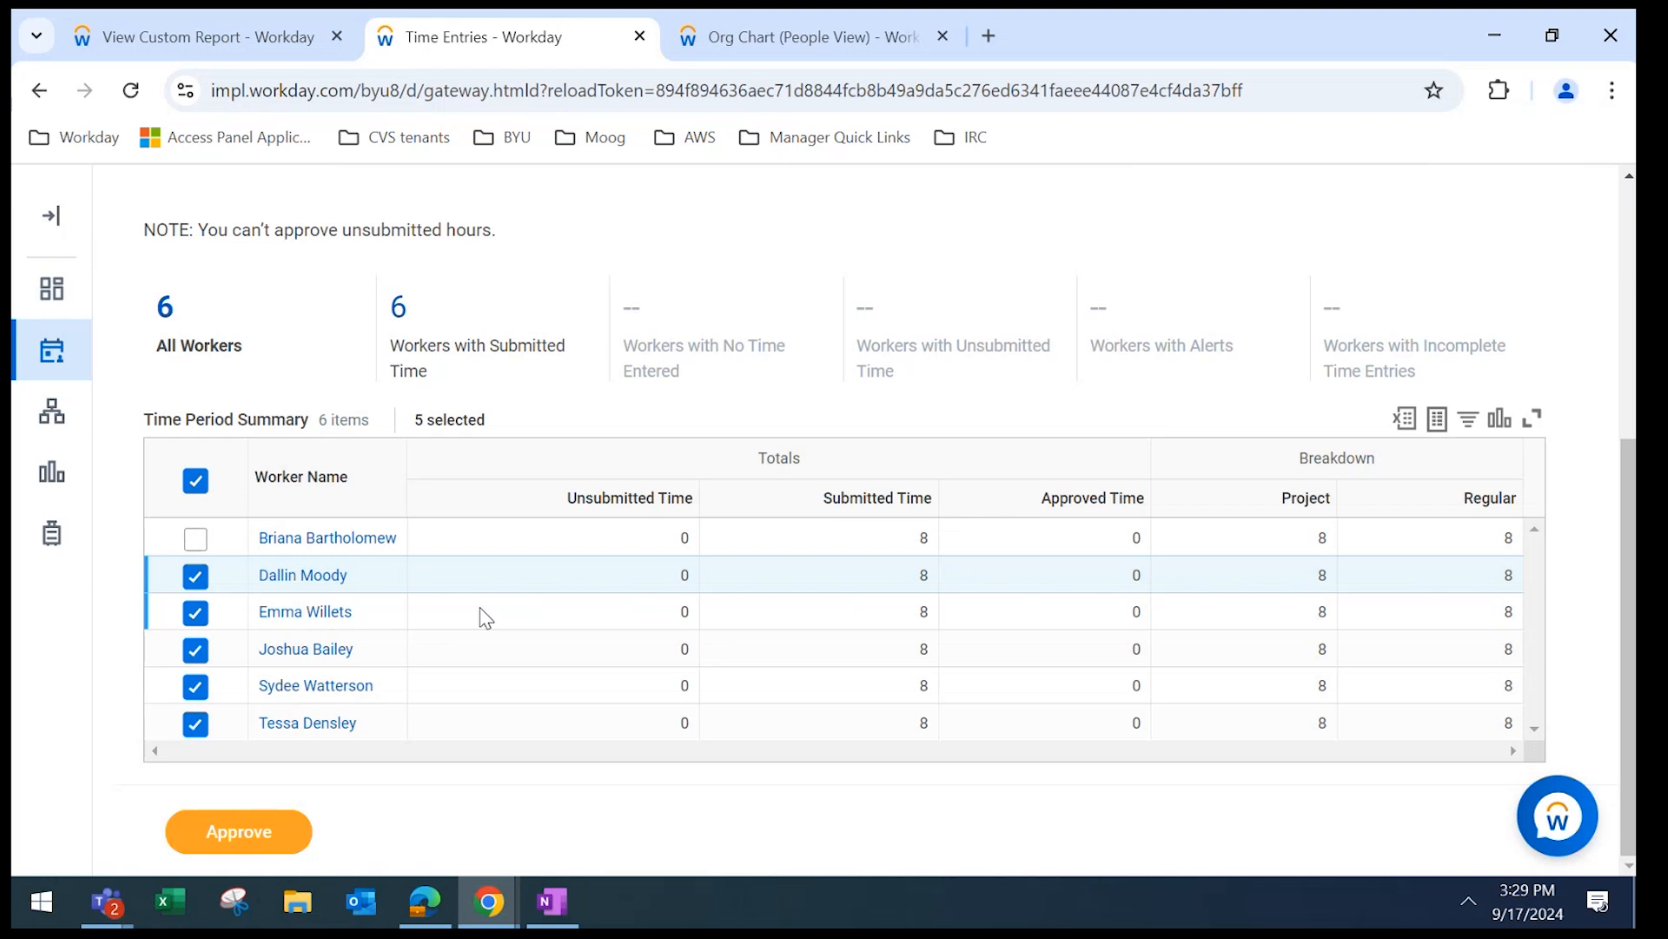
# Check the third worker's Entries to be Approved, then return to the Review Time summary.
pyautogui.click(306, 613)
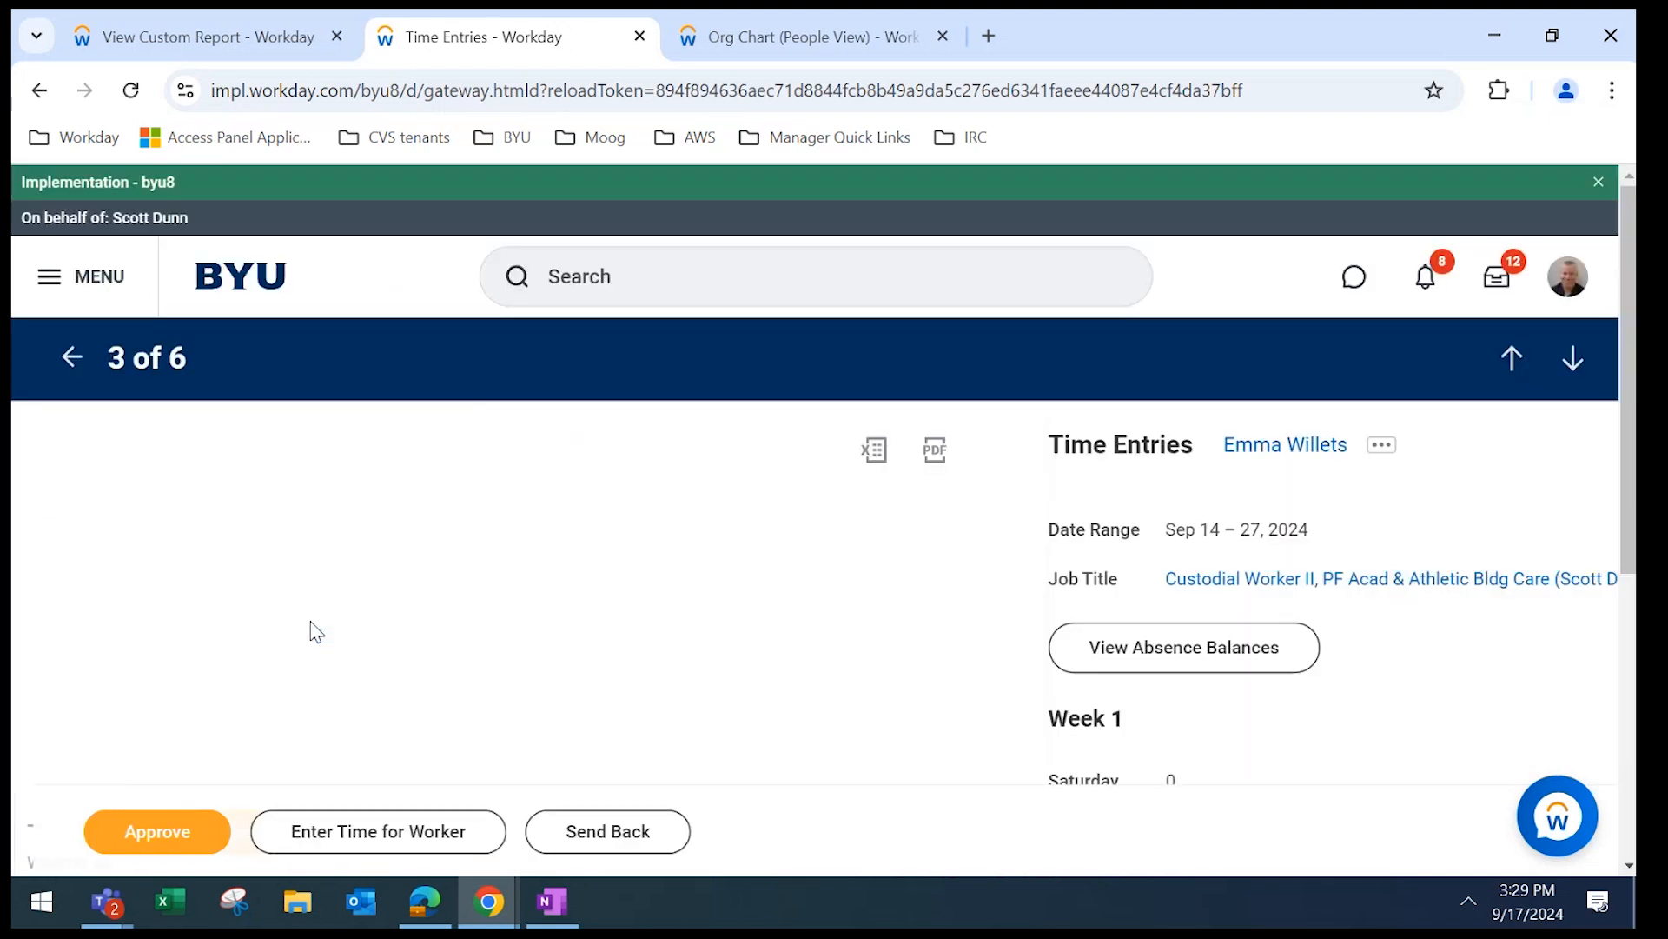
pyautogui.moveTo(1634, 239); pyautogui.dragTo(1626, 674)
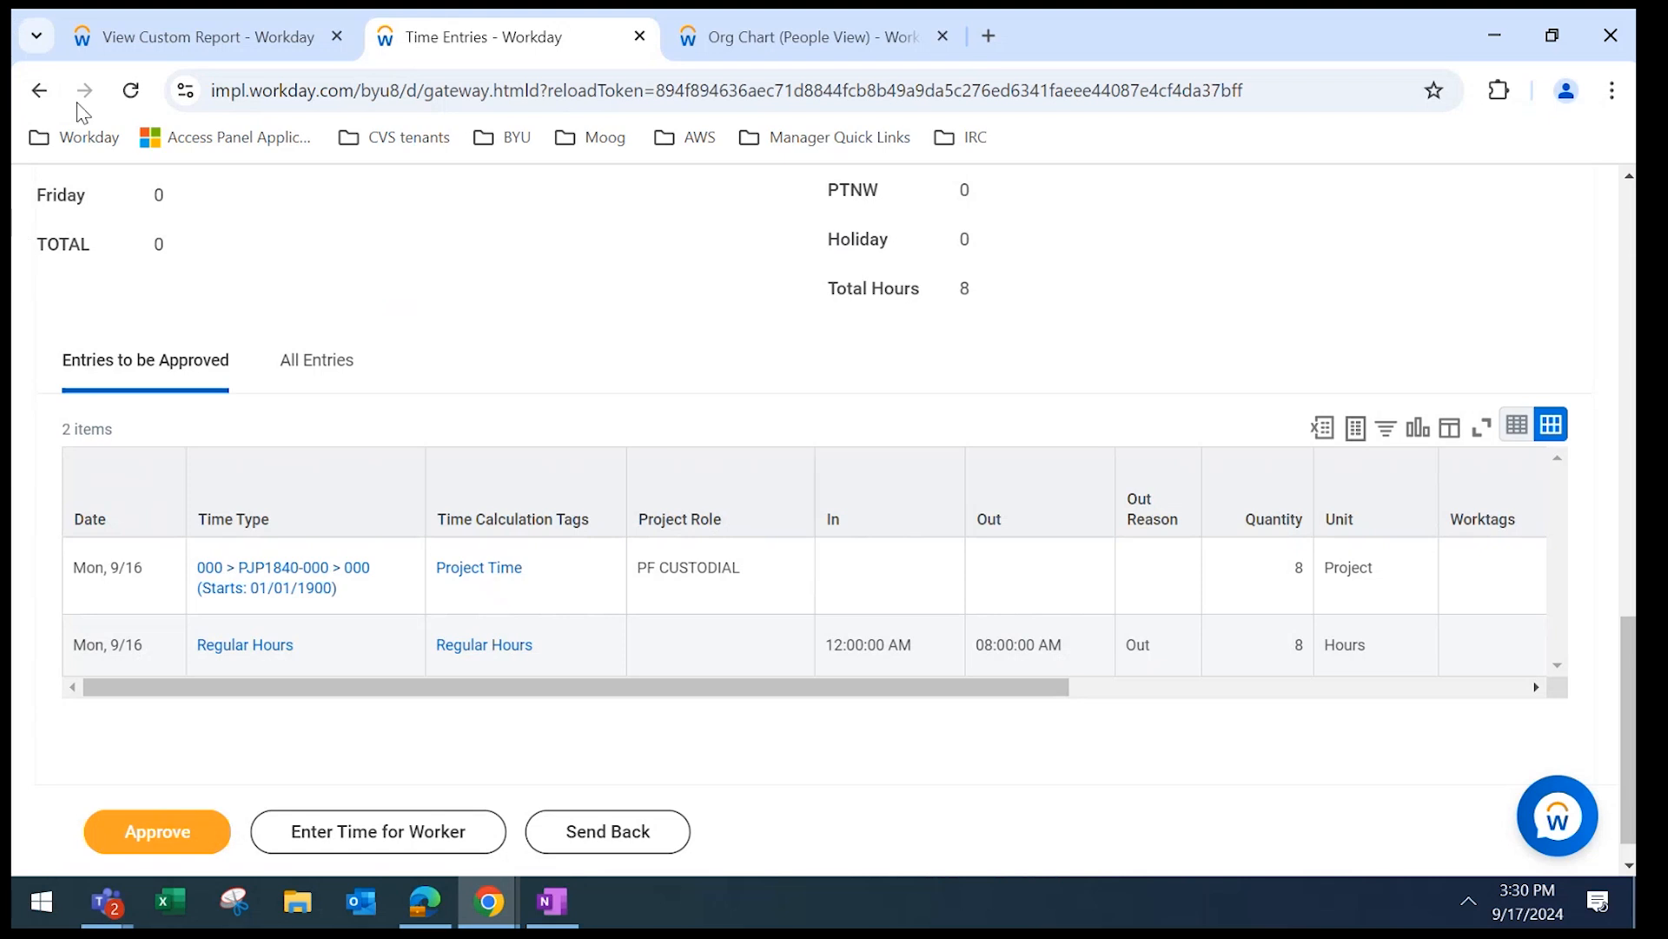
pyautogui.click(39, 90)
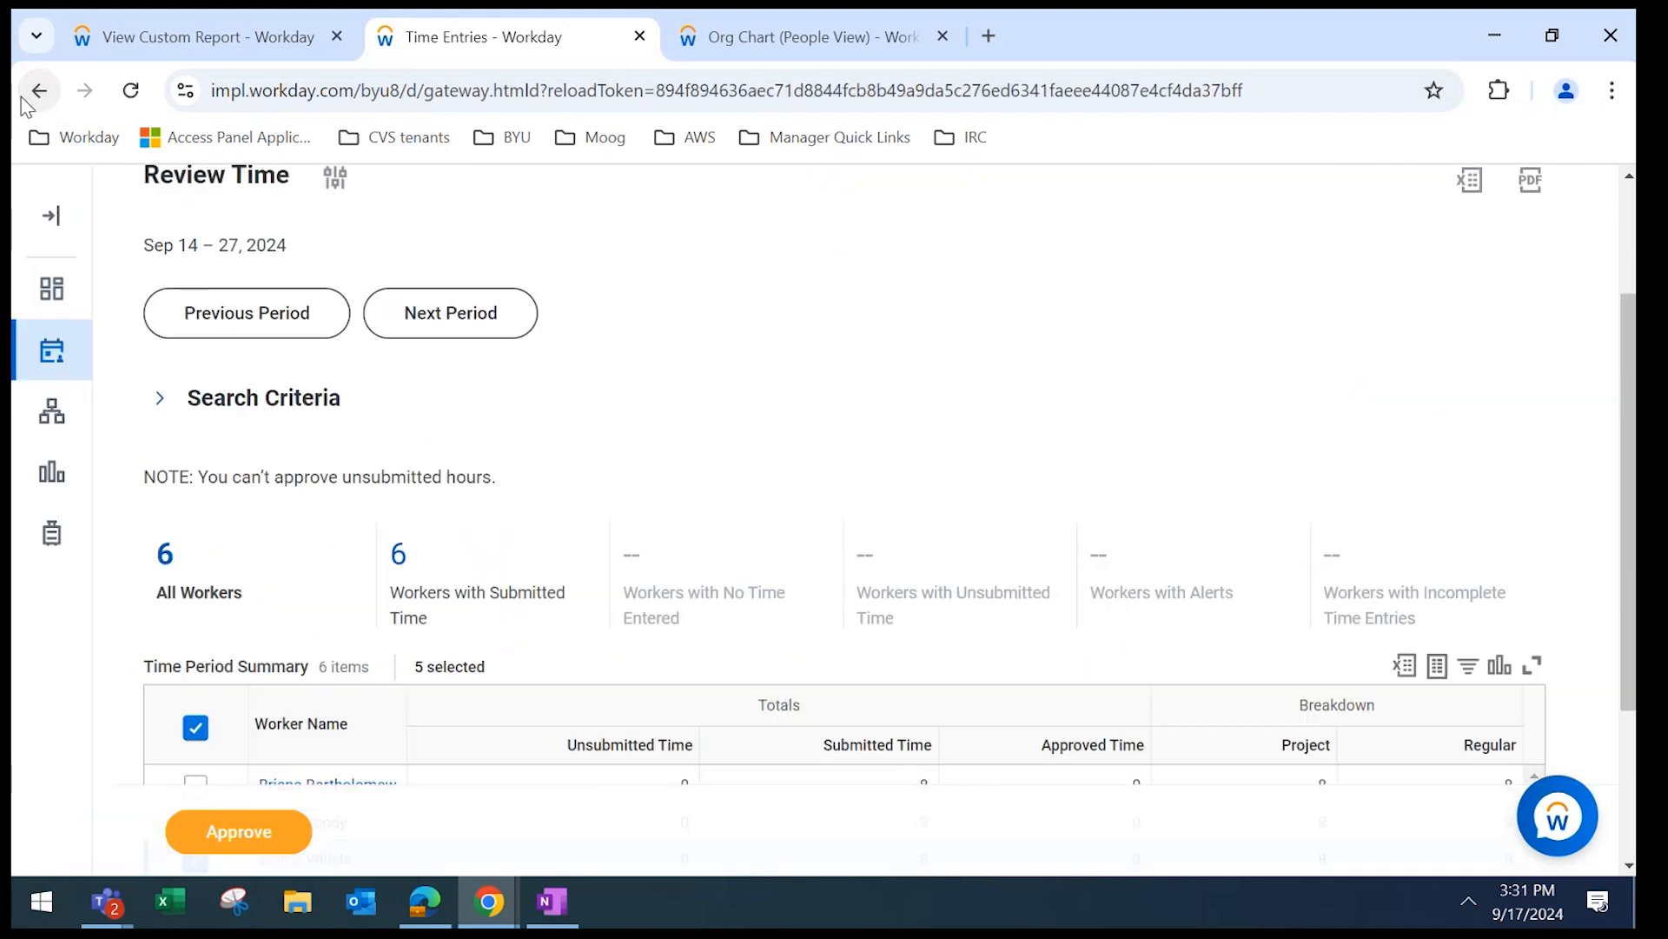
# Show the Team Absence Calendar for Sep 15–21, 2024 with submitted absences of 8, 8 and 16 hours.
pyautogui.click(39, 545)
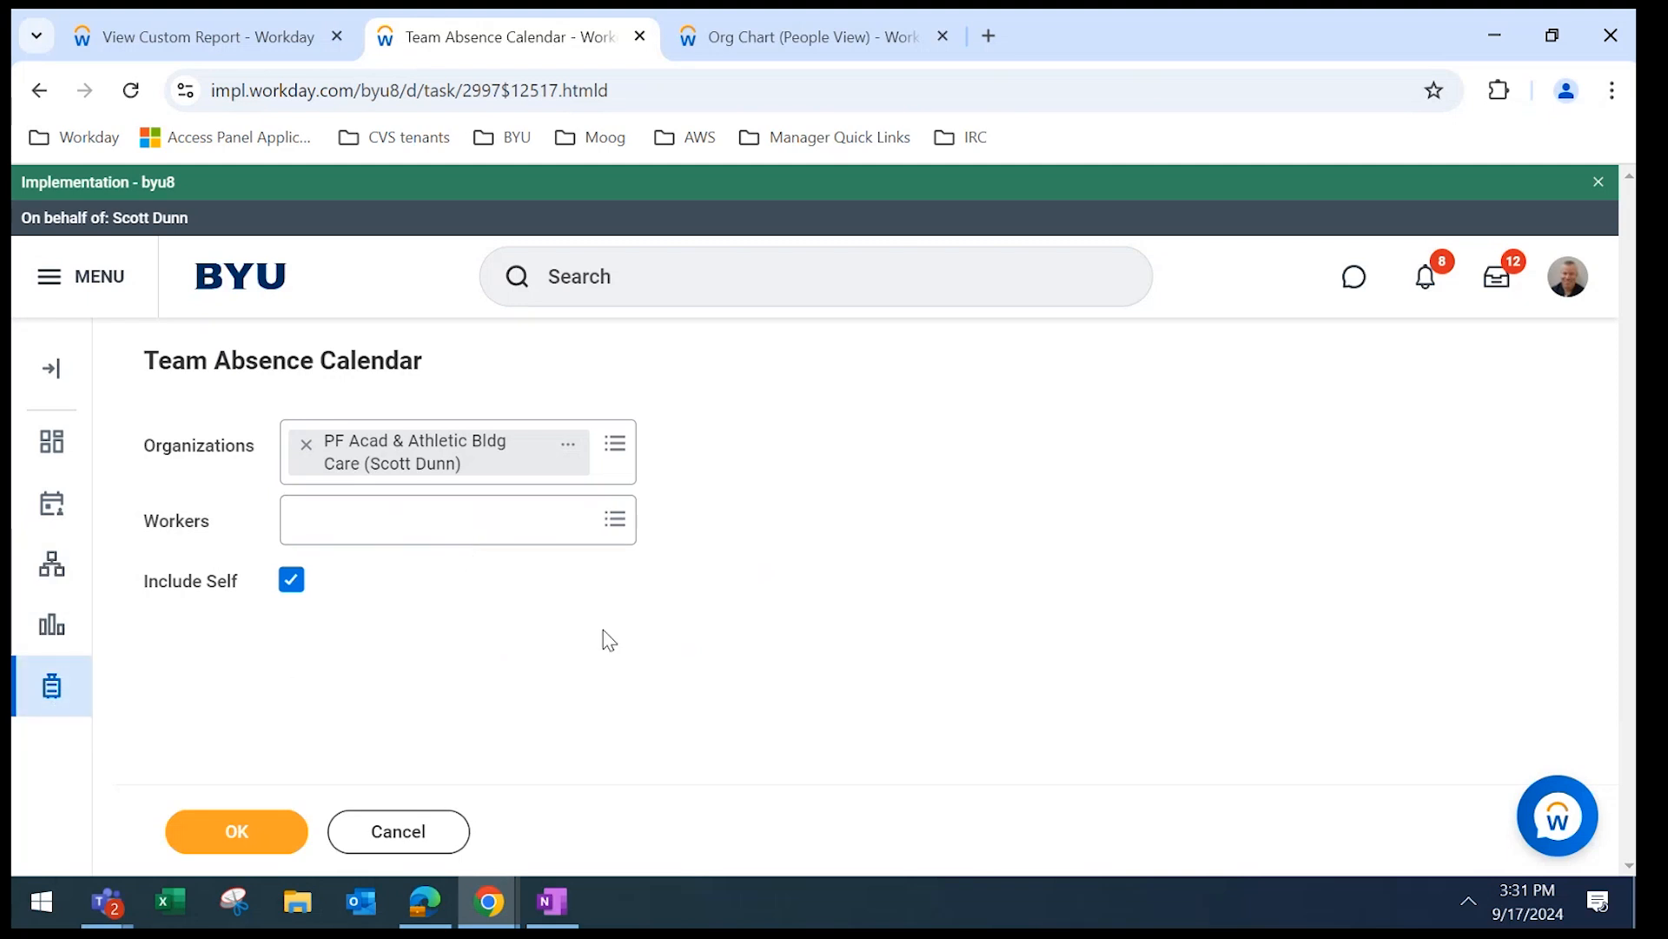
pyautogui.click(199, 830)
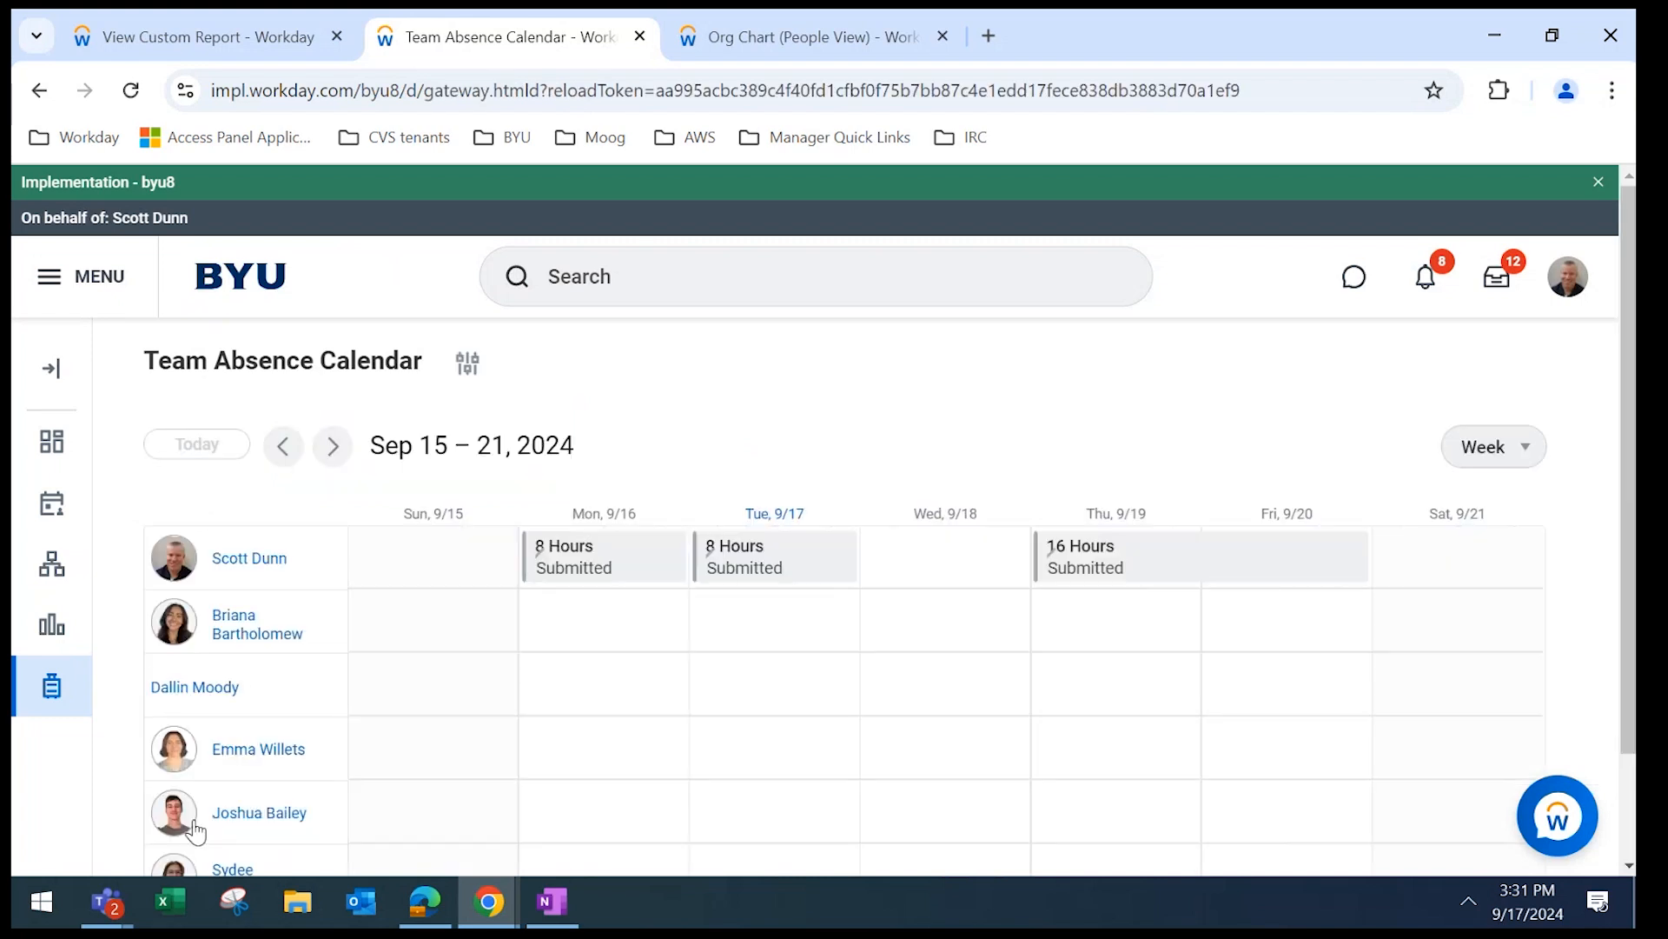
pyautogui.moveTo(1623, 346); pyautogui.dragTo(1626, 554)
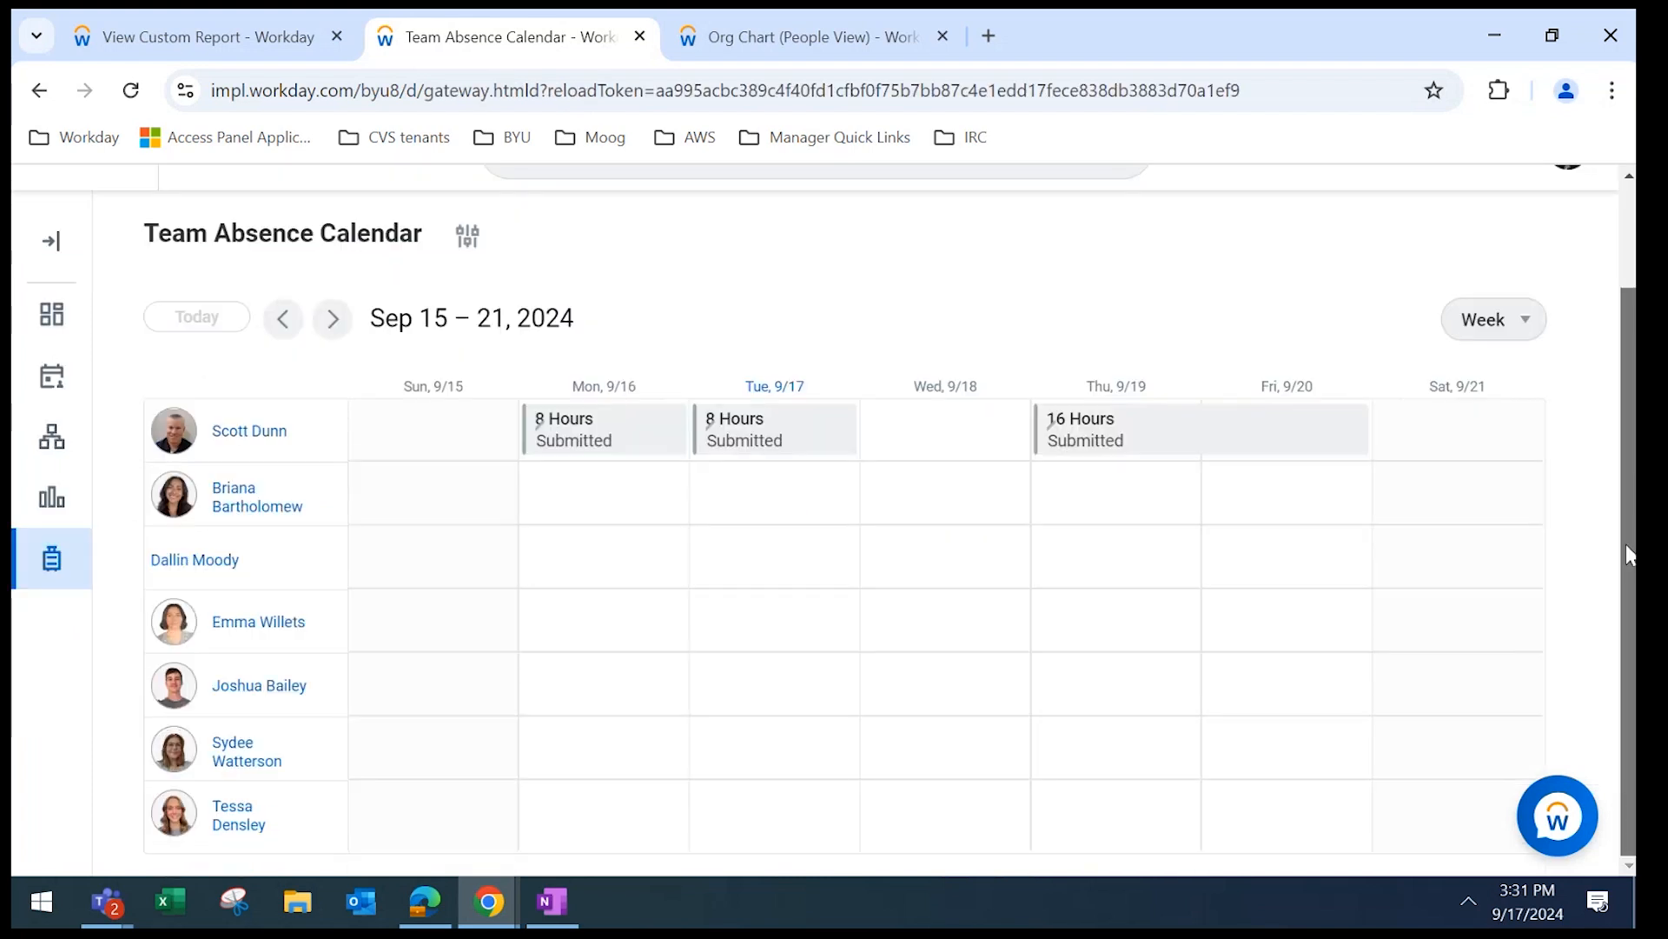
pyautogui.scroll(2, 835, 670)
pyautogui.moveTo(500, 901)
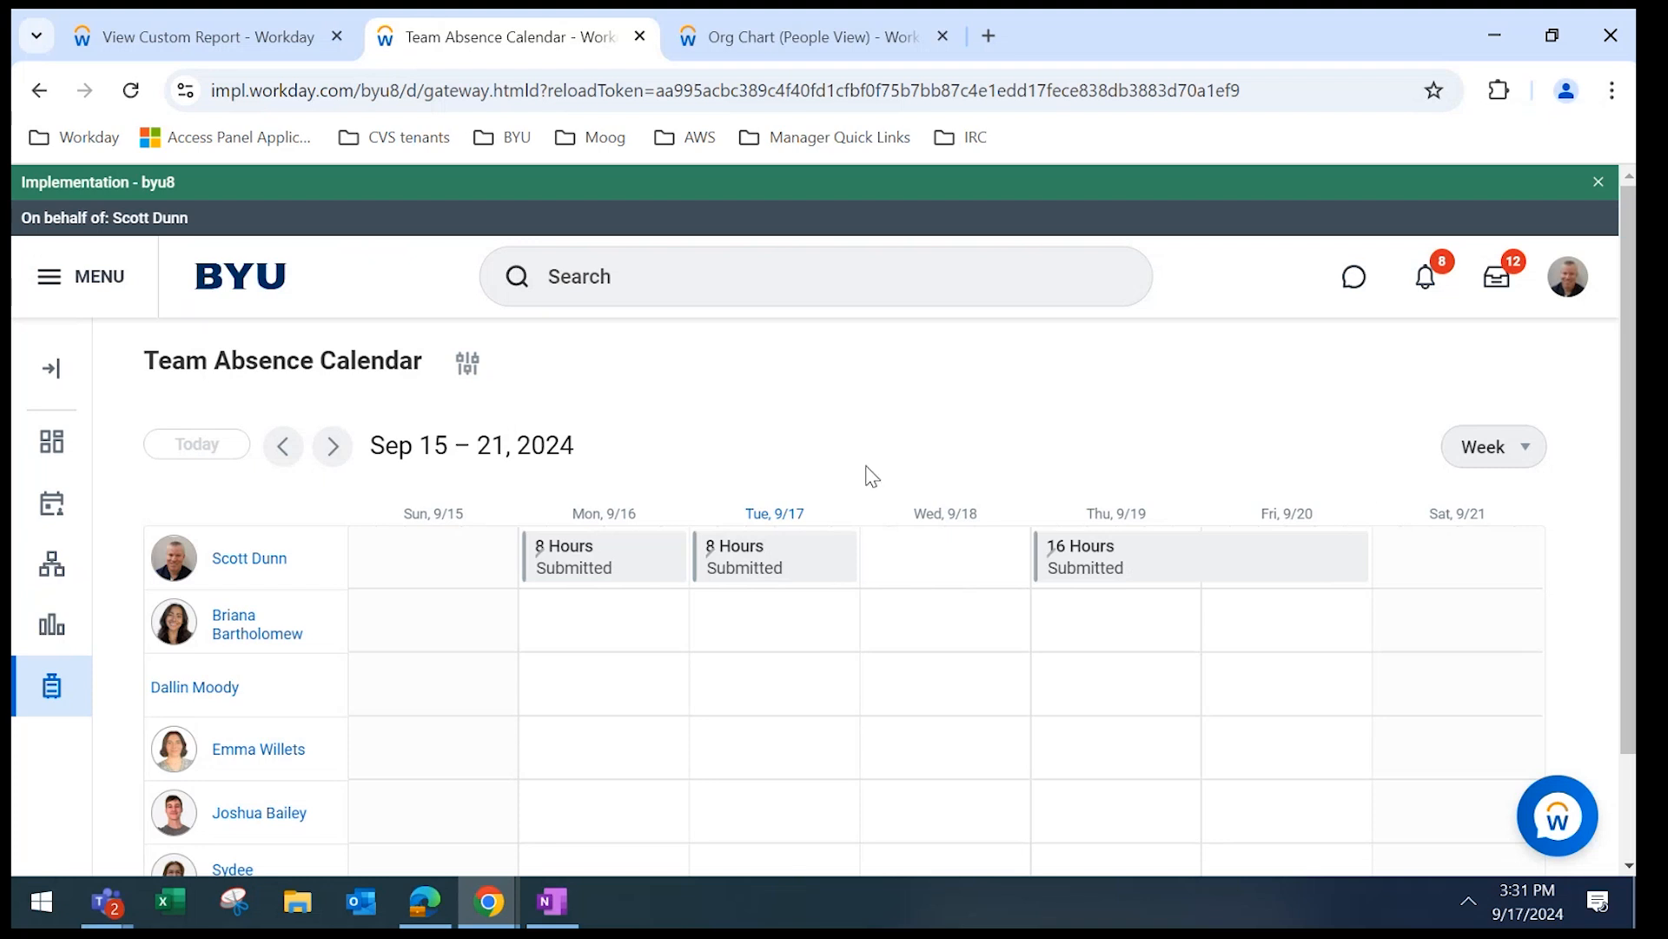
pyautogui.moveTo(1619, 453); pyautogui.dragTo(1619, 555)
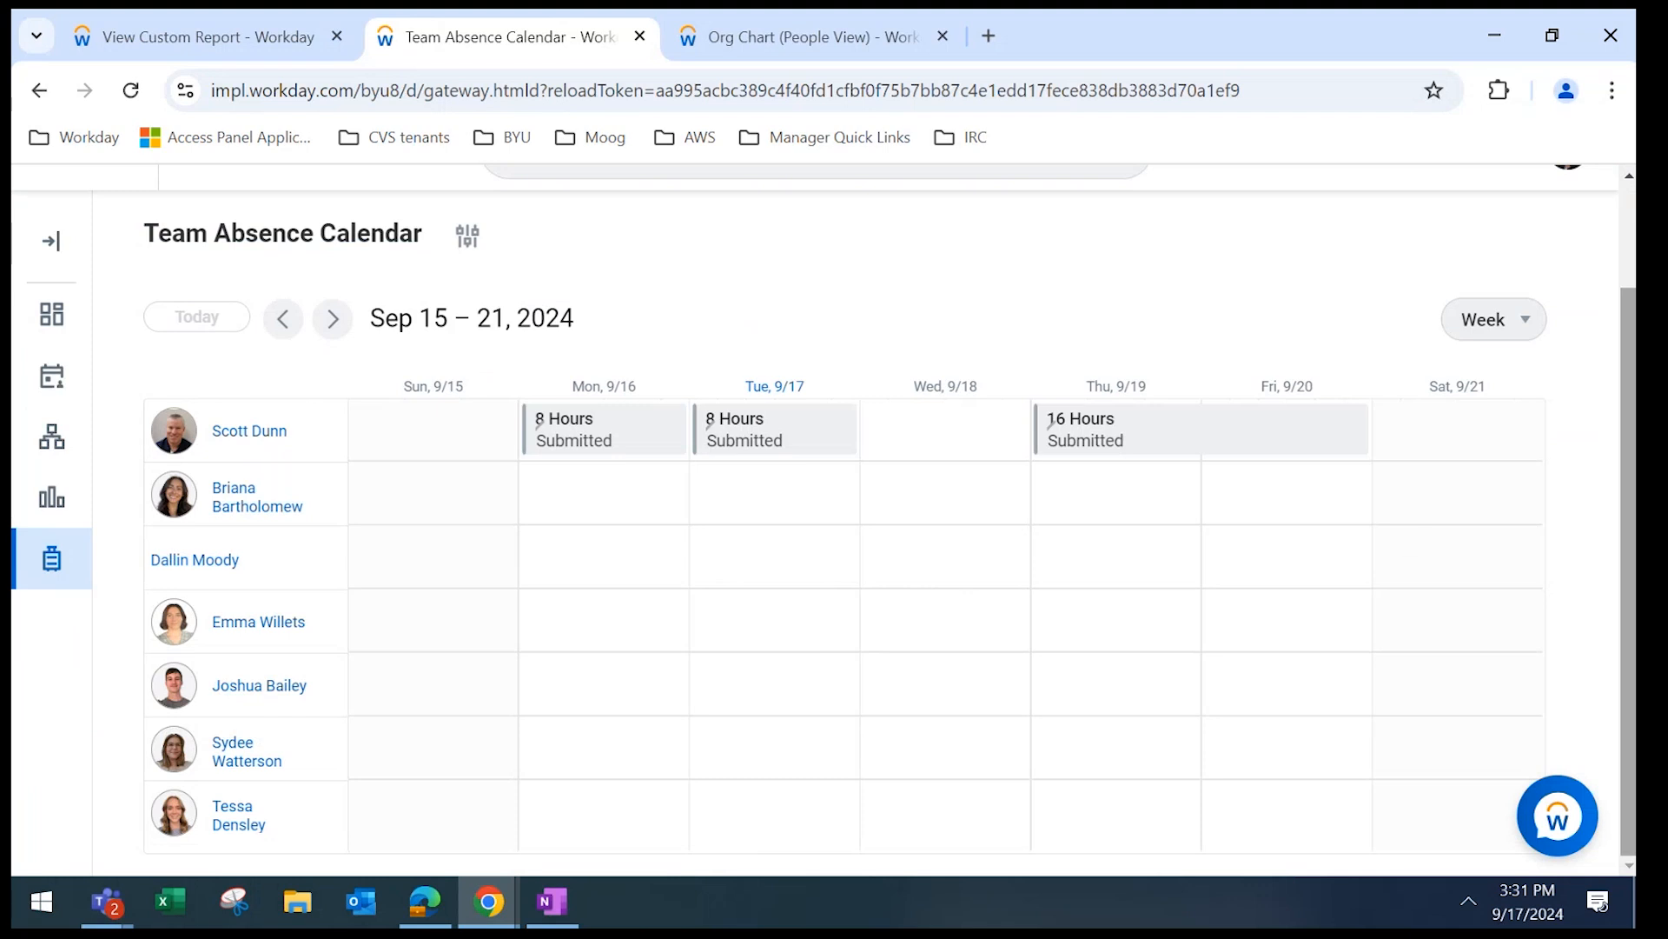
pyautogui.moveTo(1630, 629); pyautogui.dragTo(1630, 522)
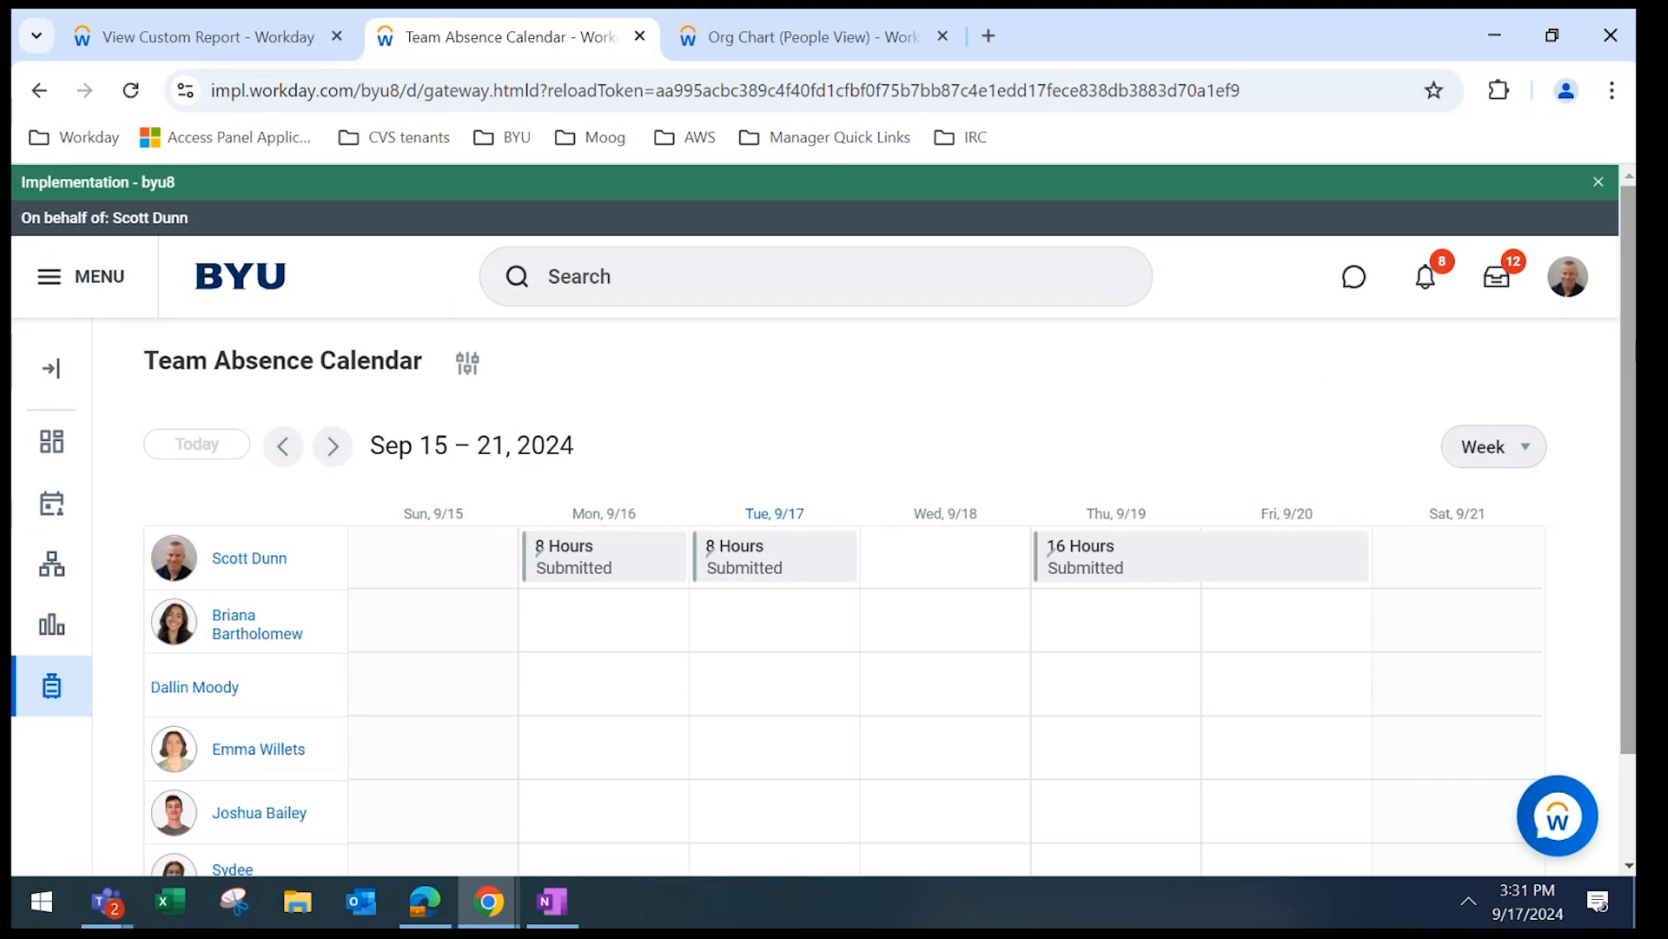